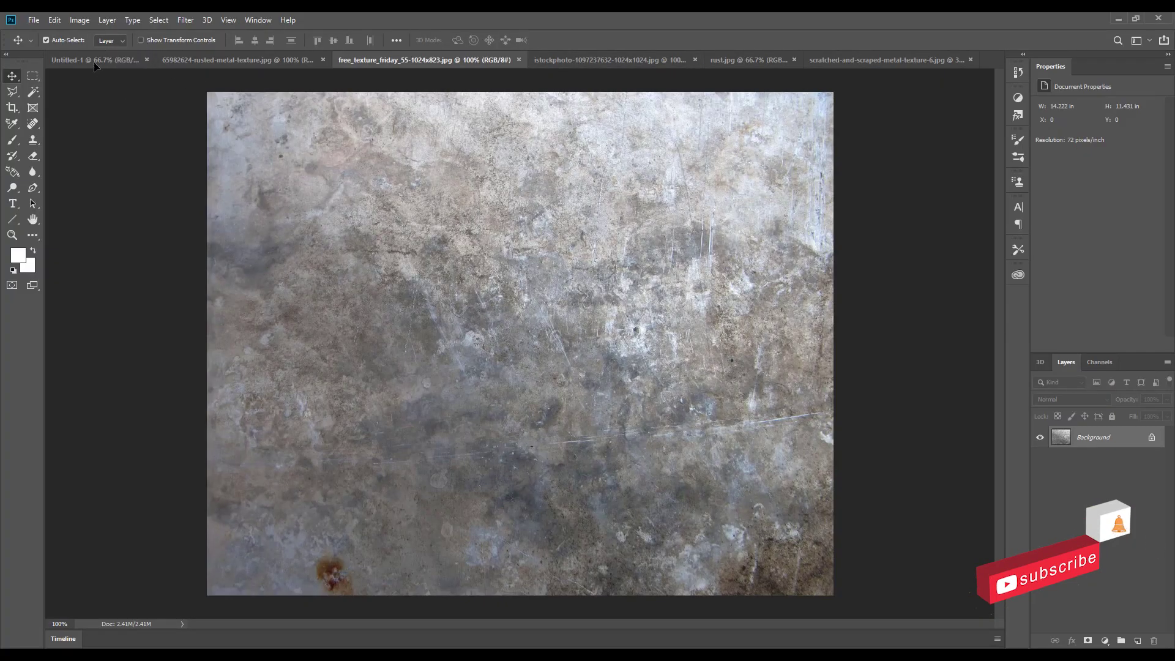
# Place the metal texture in Untitled-1 and scale it to fill the canvas height.
pyautogui.moveTo(95, 66); pyautogui.dragTo(296, 341)
pyautogui.click(228, 19)
pyautogui.click(264, 273)
pyautogui.hotkey('ctrl', 't')
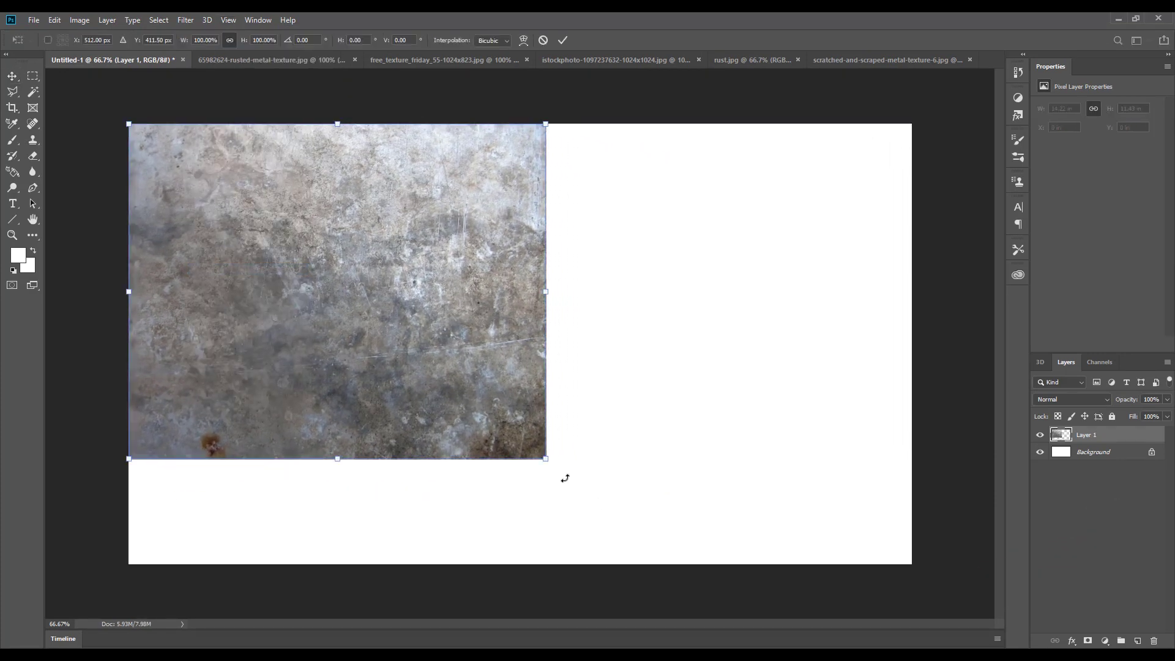
pyautogui.moveTo(547, 460); pyautogui.dragTo(678, 564)
pyautogui.press('Return')
# Duplicate the texture, flip the copy horizontally onto the right half, and centre the seam.
pyautogui.hotkey('ctrl', 'j')
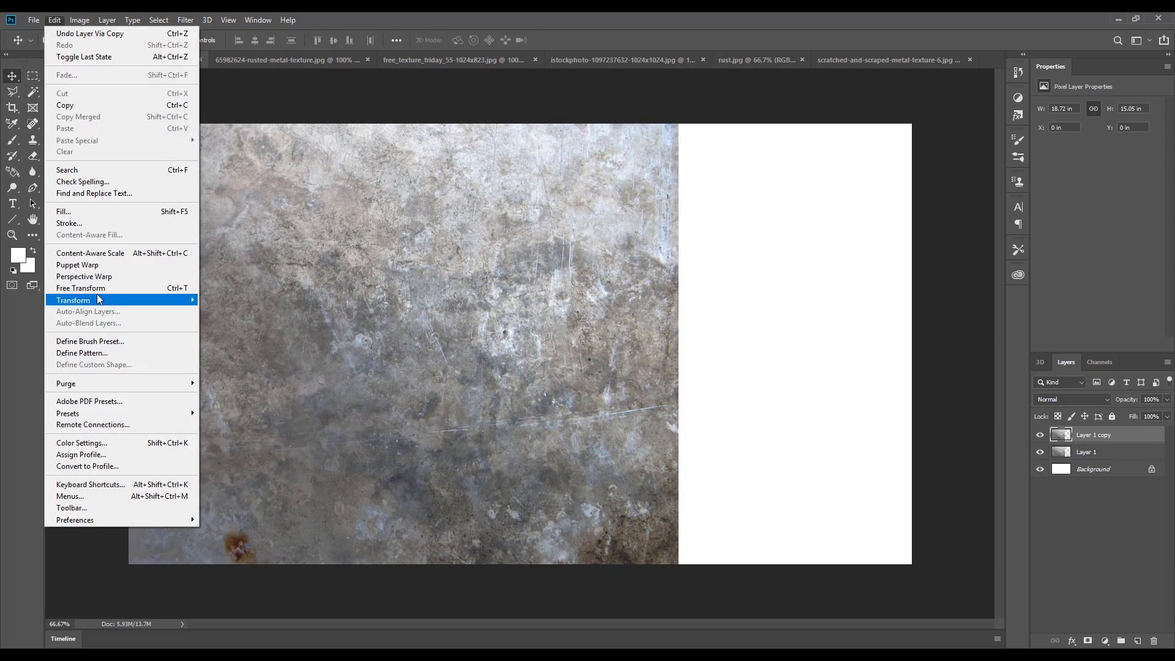
pyautogui.click(54, 20)
pyautogui.moveTo(100, 299)
pyautogui.click(231, 436)
pyautogui.moveTo(173, 306); pyautogui.dragTo(750, 318)
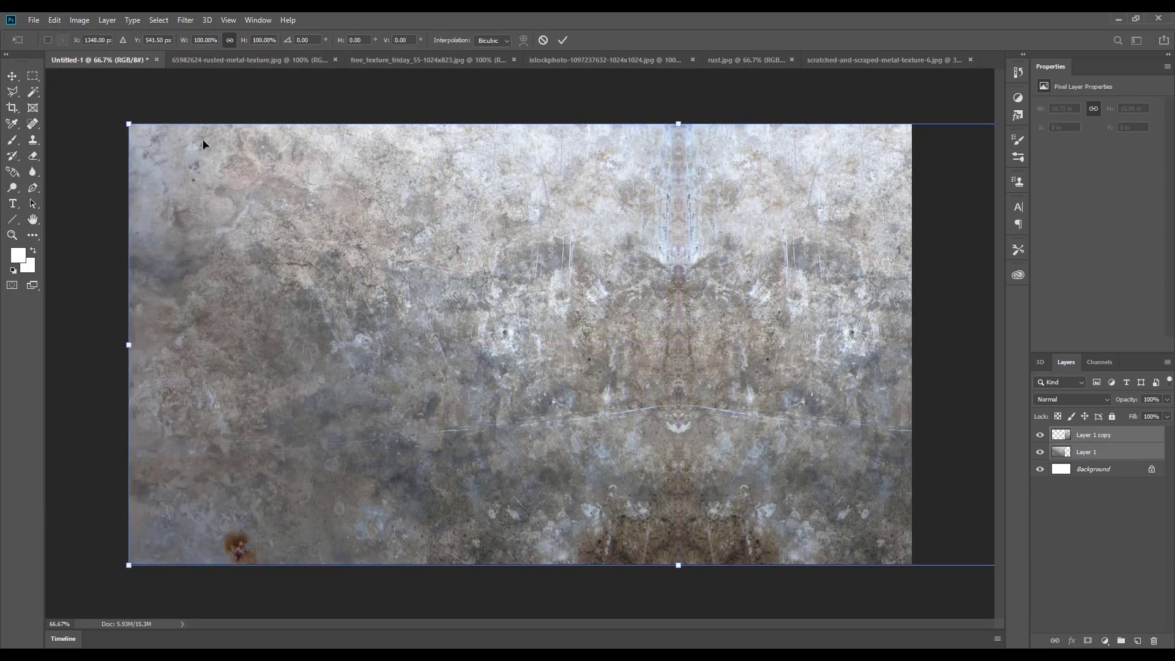
pyautogui.press('Return')
pyautogui.moveTo(428, 288); pyautogui.dragTo(540, 257)
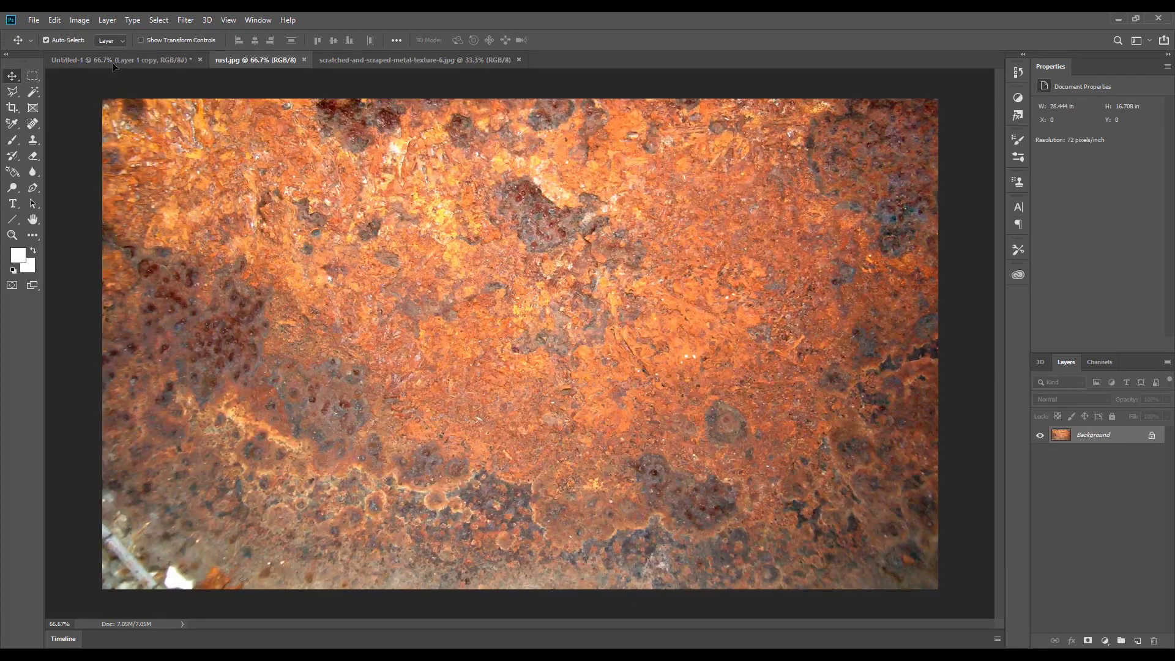
# Place rust.jpg over the metal to cover the canvas, using Lighter Color blending.
pyautogui.click(115, 64)
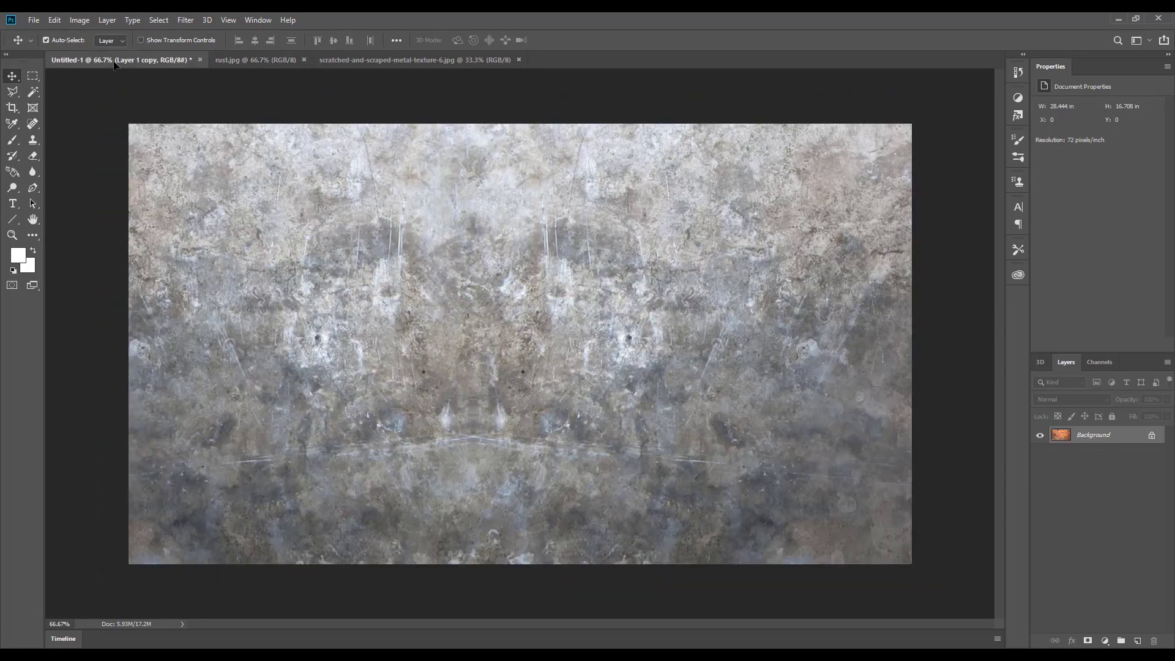
pyautogui.moveTo(116, 64); pyautogui.dragTo(433, 308)
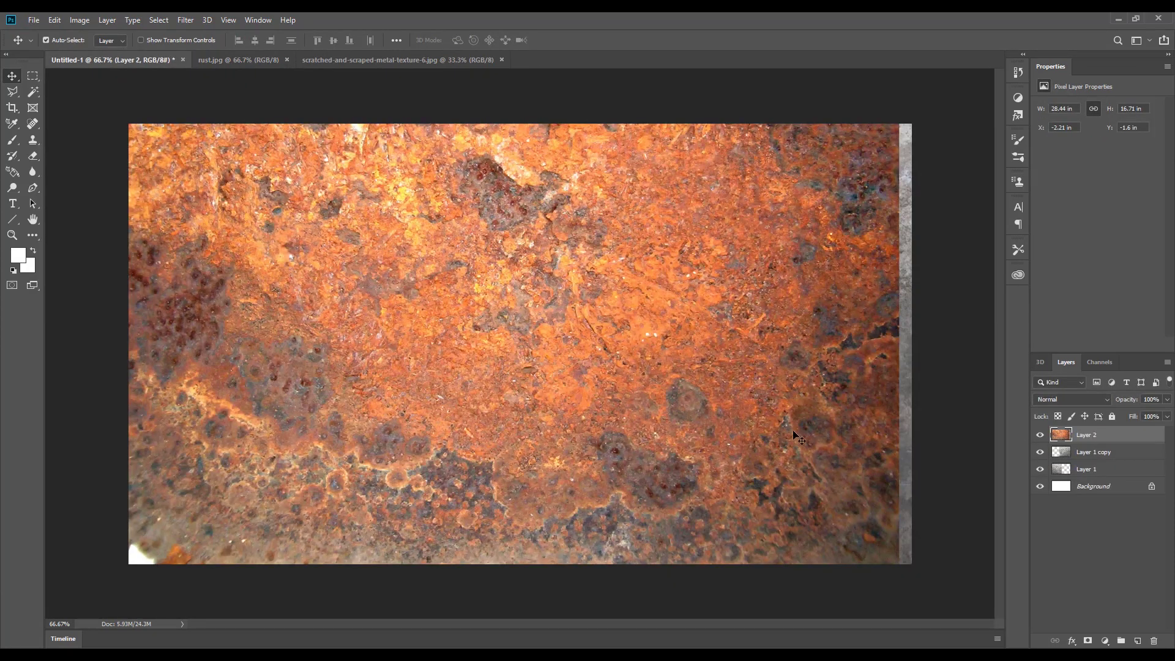
pyautogui.moveTo(796, 437); pyautogui.dragTo(816, 409)
pyautogui.click(1072, 400)
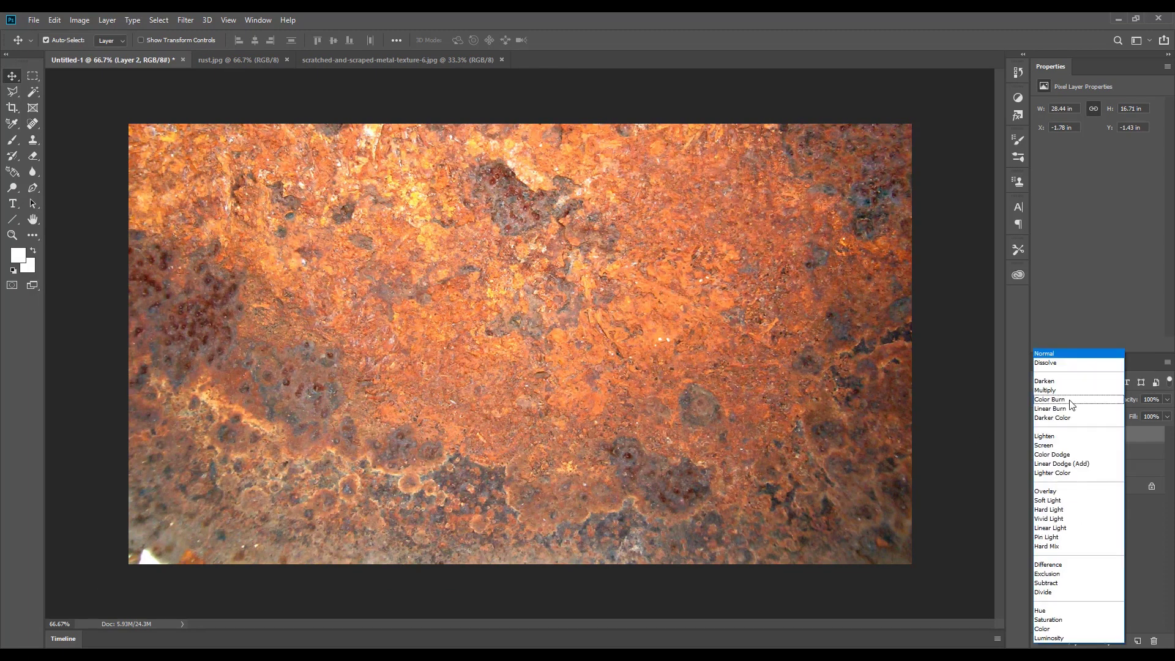
pyautogui.click(1071, 388)
pyautogui.hotkey('shift', '+')
pyautogui.hotkey('shift', '+')
pyautogui.hotkey('shift', '+')
pyautogui.hotkey('shift', '+')
pyautogui.hotkey('shift', '+')
pyautogui.hotkey('shift', '+')
pyautogui.hotkey('shift', '+')
pyautogui.hotkey('shift', '+')
pyautogui.hotkey('ctrl', 'j')
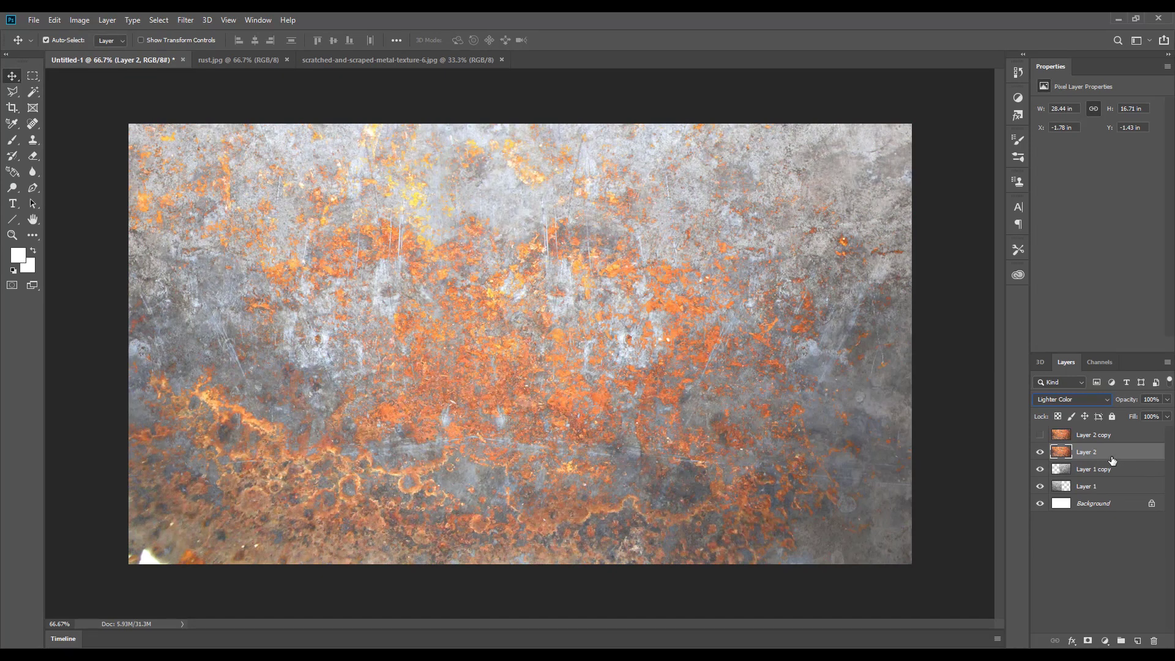
# Apply Levels to the rust layer with input values 29 and 241.
pyautogui.hotkey('ctrl', 'l')
pyautogui.moveTo(701, 390)
pyautogui.mouseDown()
pyautogui.moveTo(731, 392)
pyautogui.moveTo(716, 393)
pyautogui.mouseUp()
pyautogui.moveTo(851, 389)
pyautogui.mouseDown()
pyautogui.moveTo(817, 387)
pyautogui.moveTo(842, 388)
pyautogui.mouseUp()
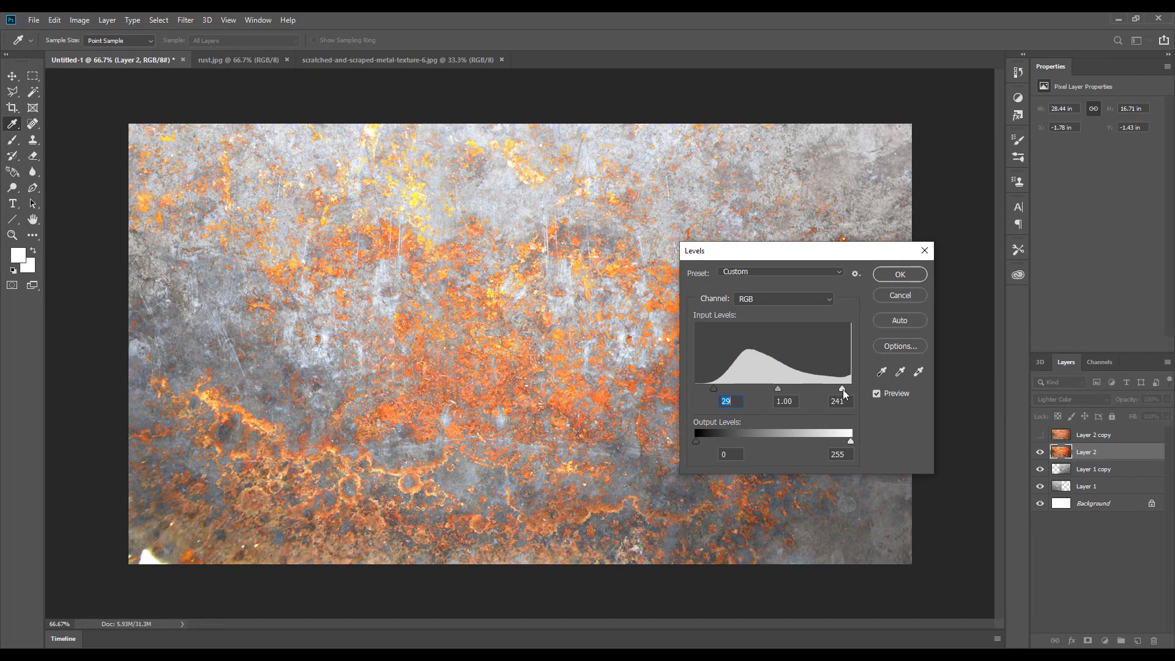
# Merge Layer 1 copy down, then apply Levels with black input 35 and midtone 0.77.
pyautogui.click(900, 274)
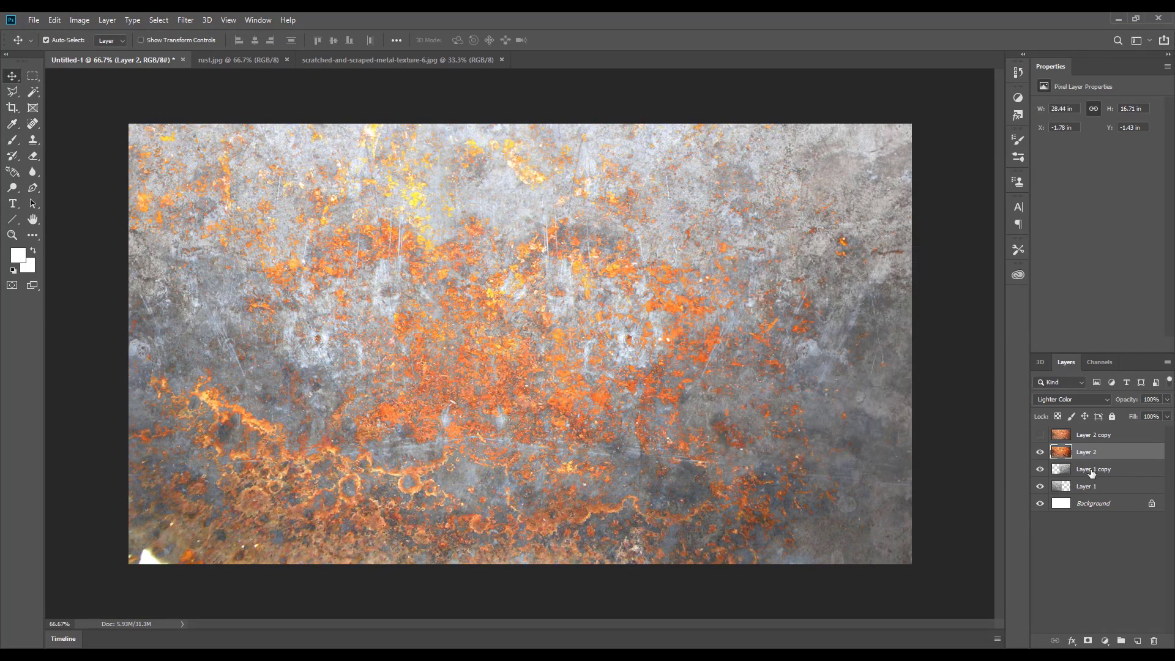
pyautogui.click(1093, 473)
pyautogui.hotkey('ctrl', 'e')
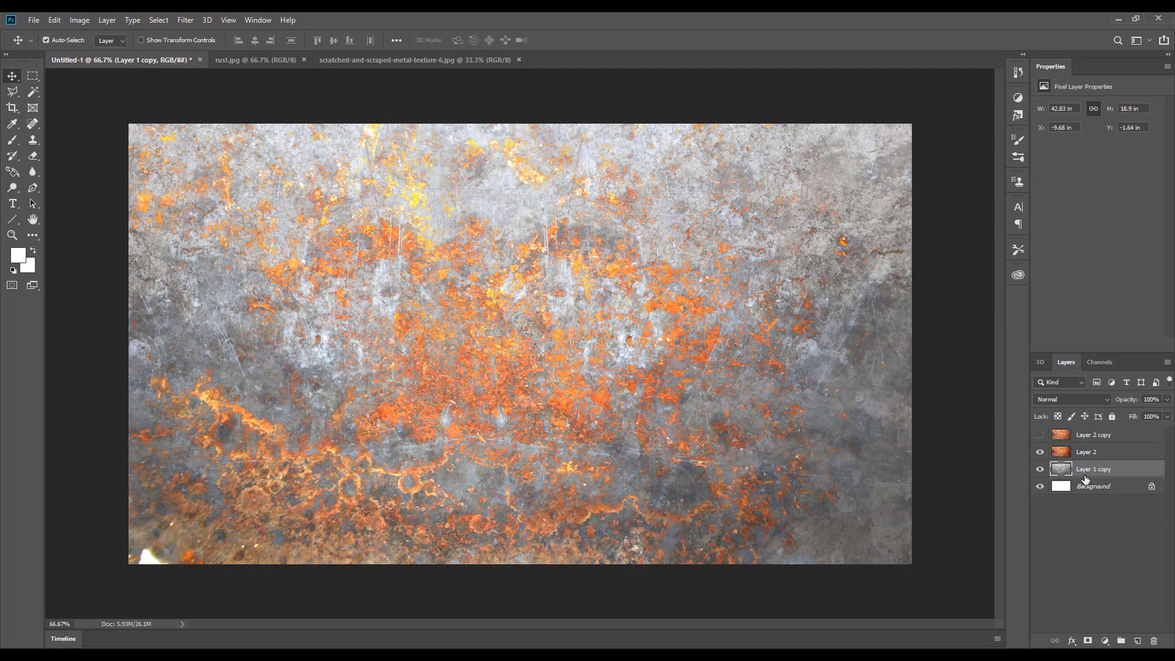
pyautogui.hotkey('ctrl', 'l')
pyautogui.moveTo(698, 389); pyautogui.dragTo(722, 391)
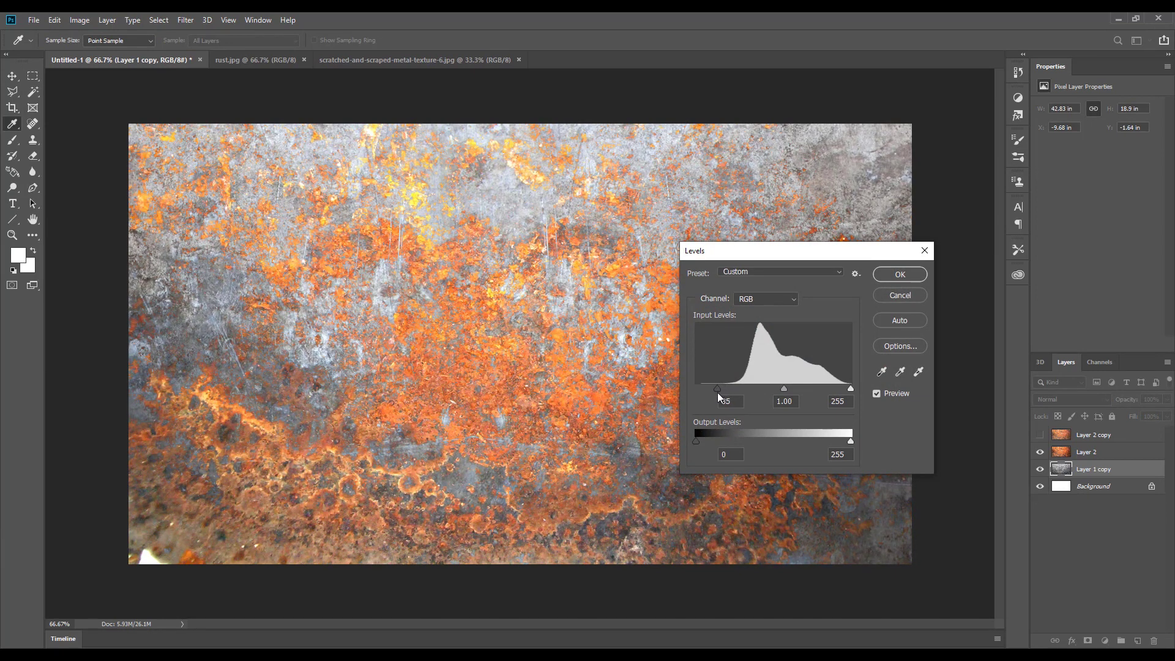
pyautogui.moveTo(792, 389); pyautogui.dragTo(782, 389)
pyautogui.press('Return')
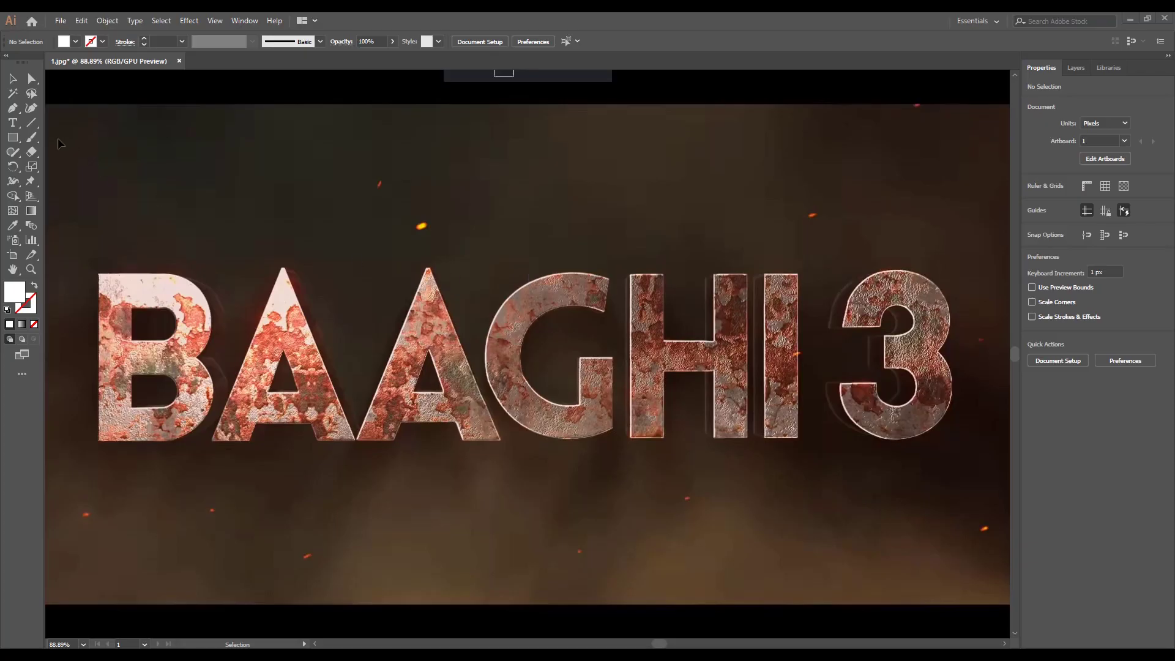
pyautogui.click(12, 107)
# Trace the B, G, 3 and other letters of BAAGHI 3 as white-outlined Pen paths.
pyautogui.click(34, 287)
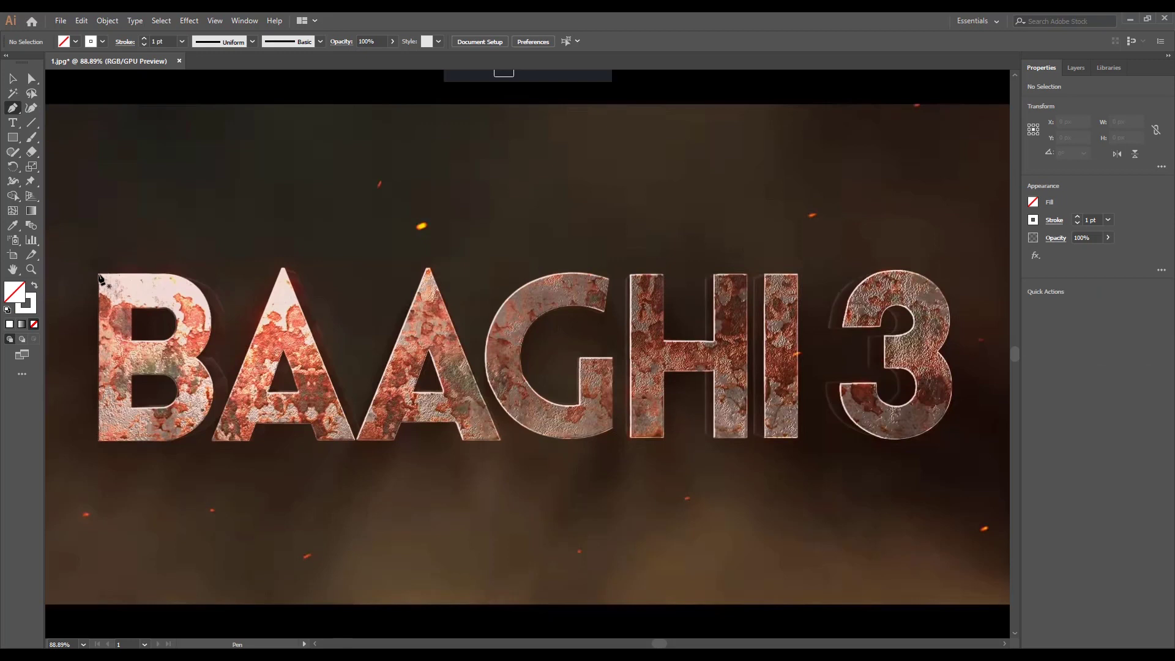
pyautogui.click(99, 274)
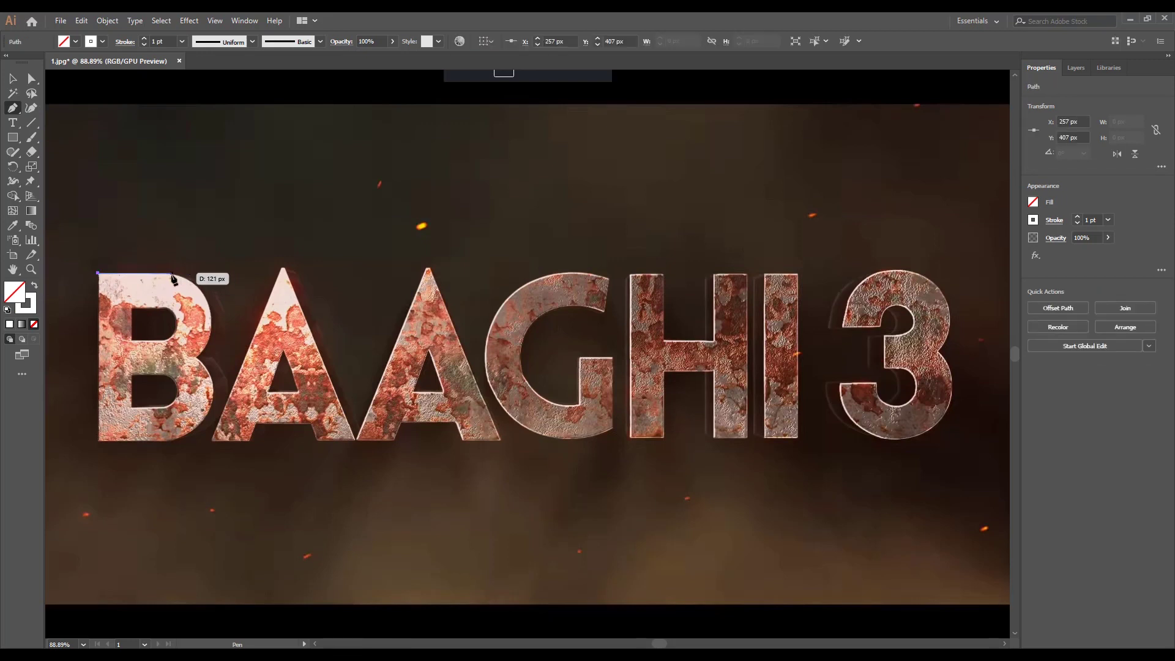
pyautogui.click(163, 273)
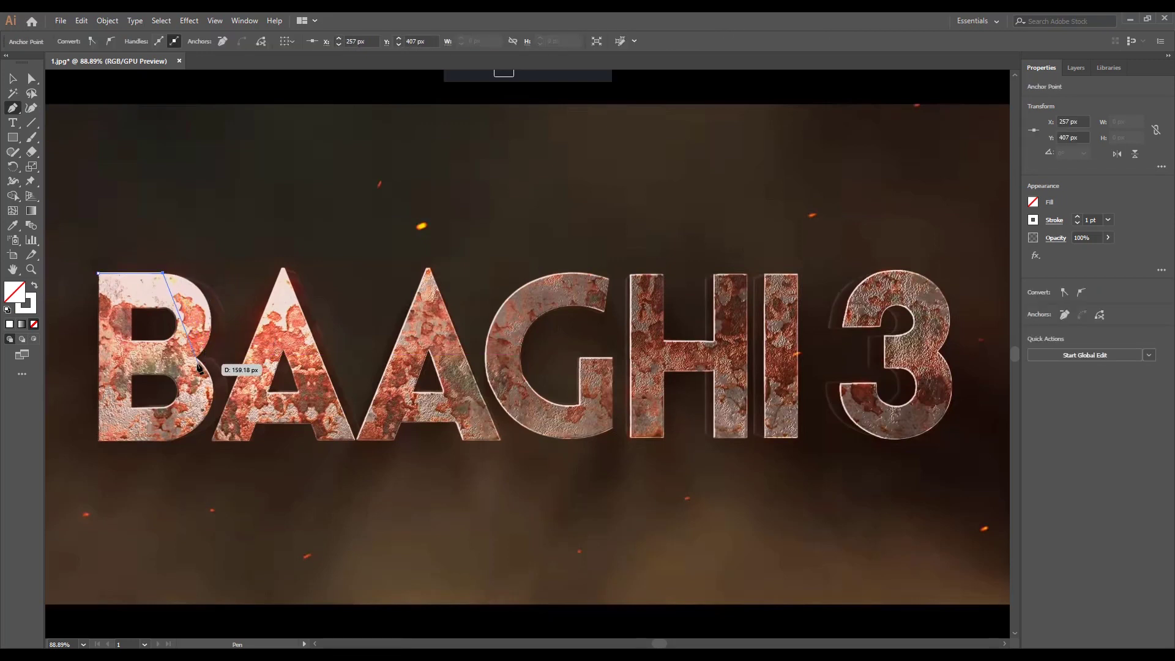
pyautogui.moveTo(196, 357); pyautogui.dragTo(147, 431)
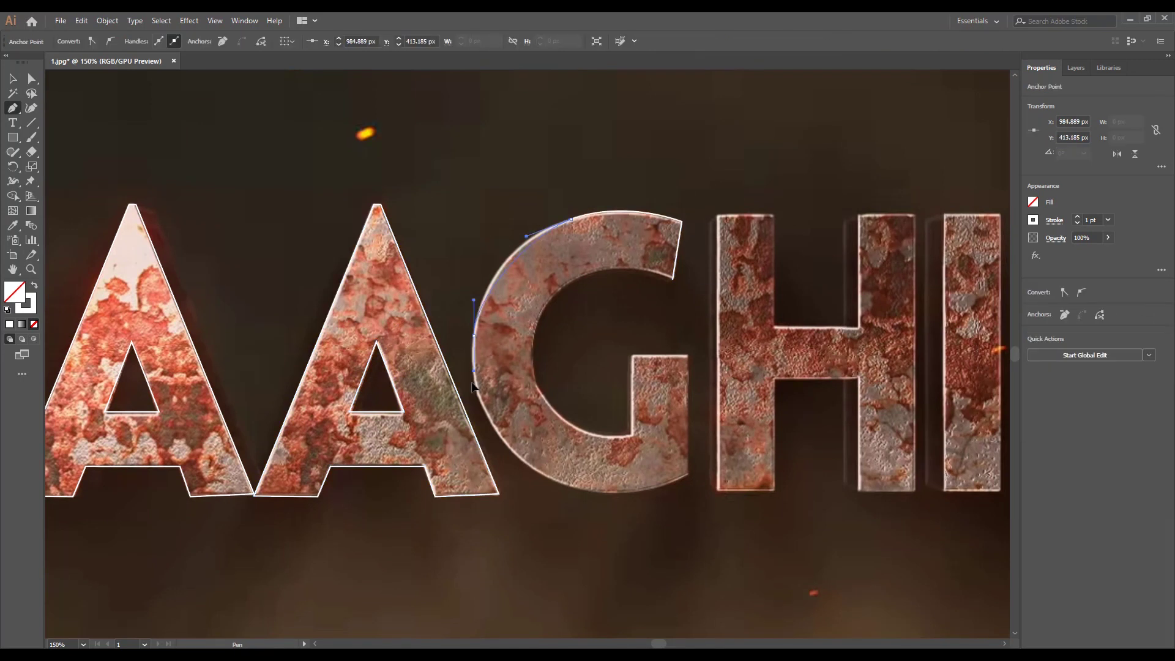
pyautogui.click(483, 477)
pyautogui.moveTo(603, 493); pyautogui.dragTo(720, 512)
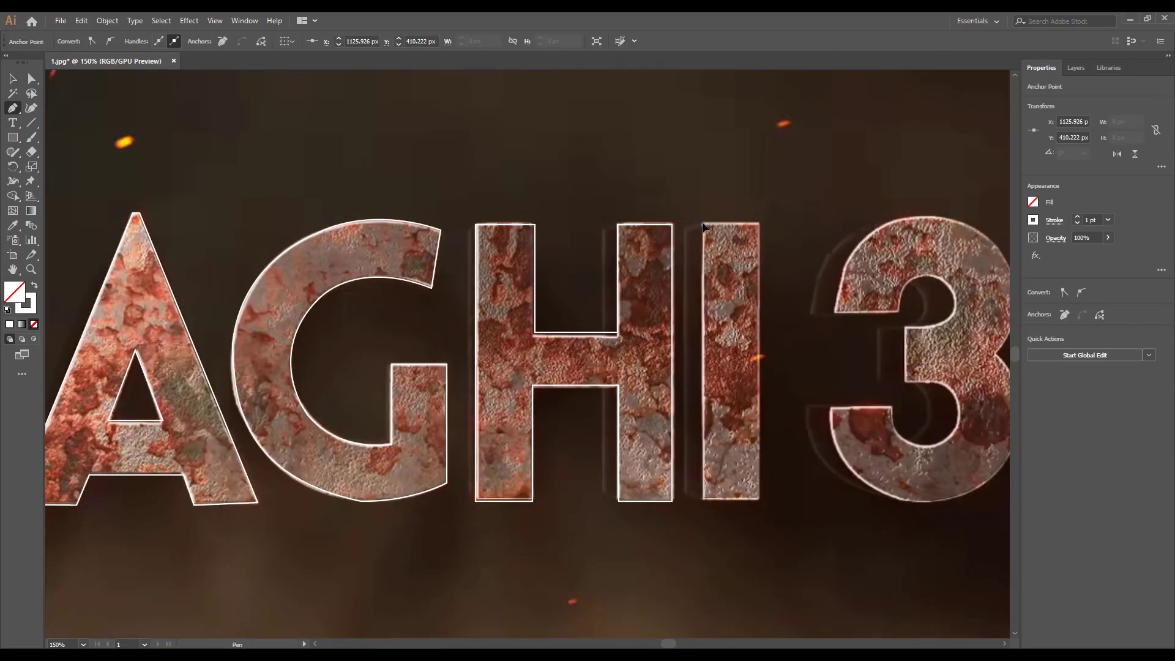
pyautogui.click(721, 243)
pyautogui.moveTo(802, 227); pyautogui.dragTo(830, 243)
pyautogui.click(765, 420)
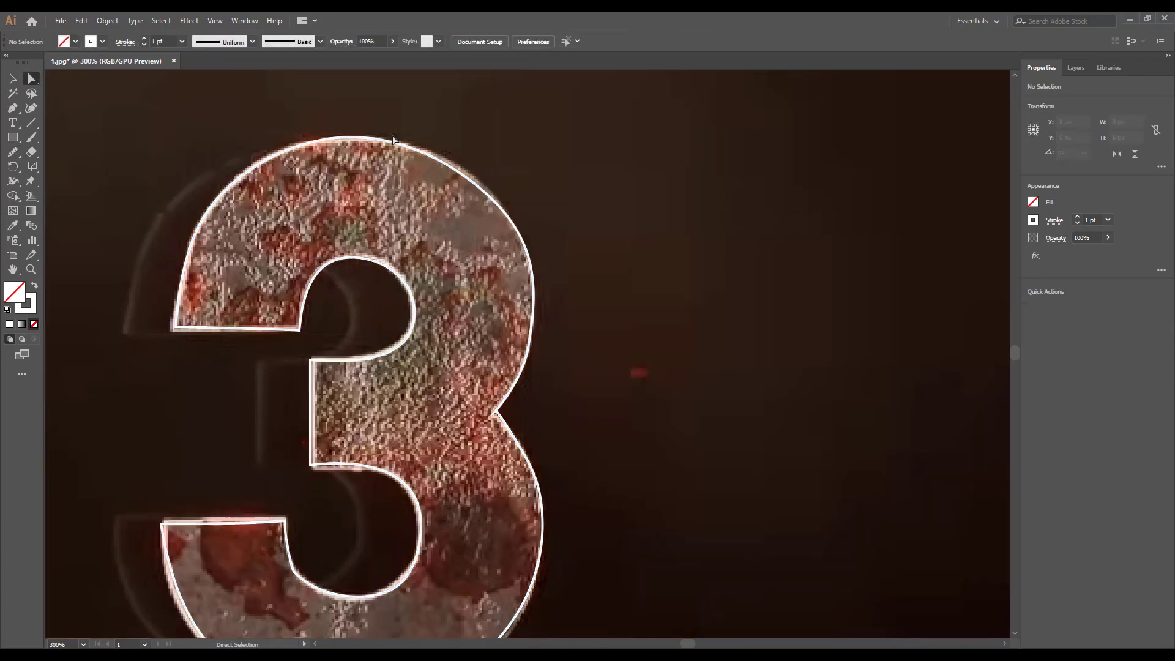
# Marquee-select all traced letter paths, then start a new solid in After Effects.
pyautogui.hotkey('ctrl', '-')
pyautogui.hotkey('ctrl', '-')
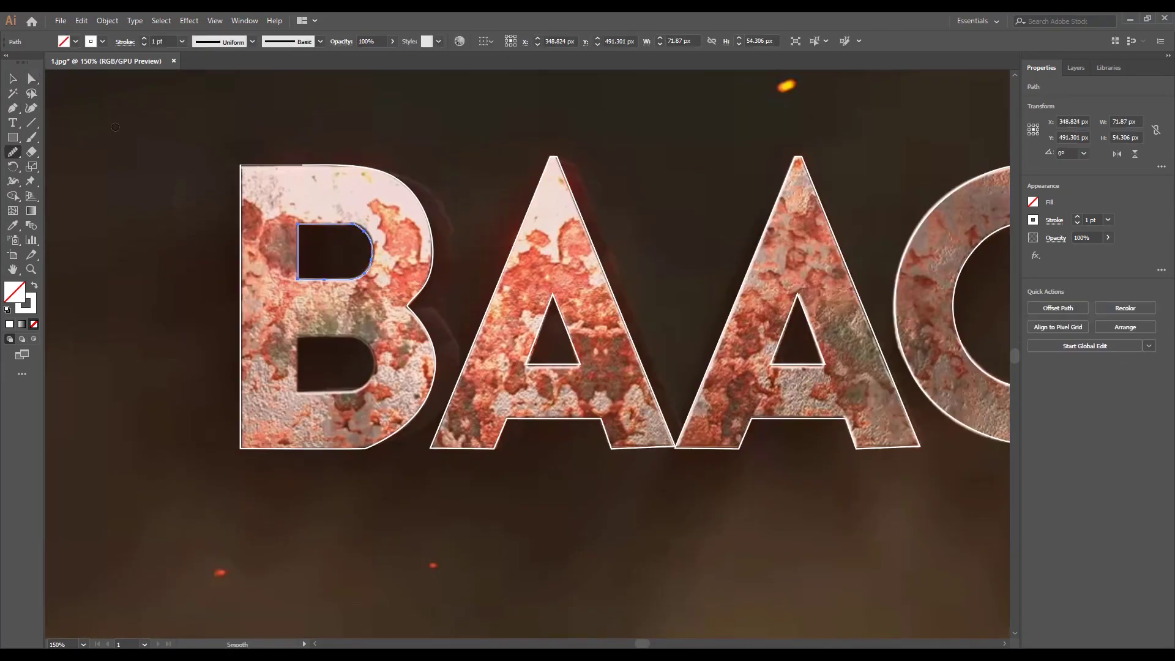
pyautogui.hotkey('ctrl', '+')
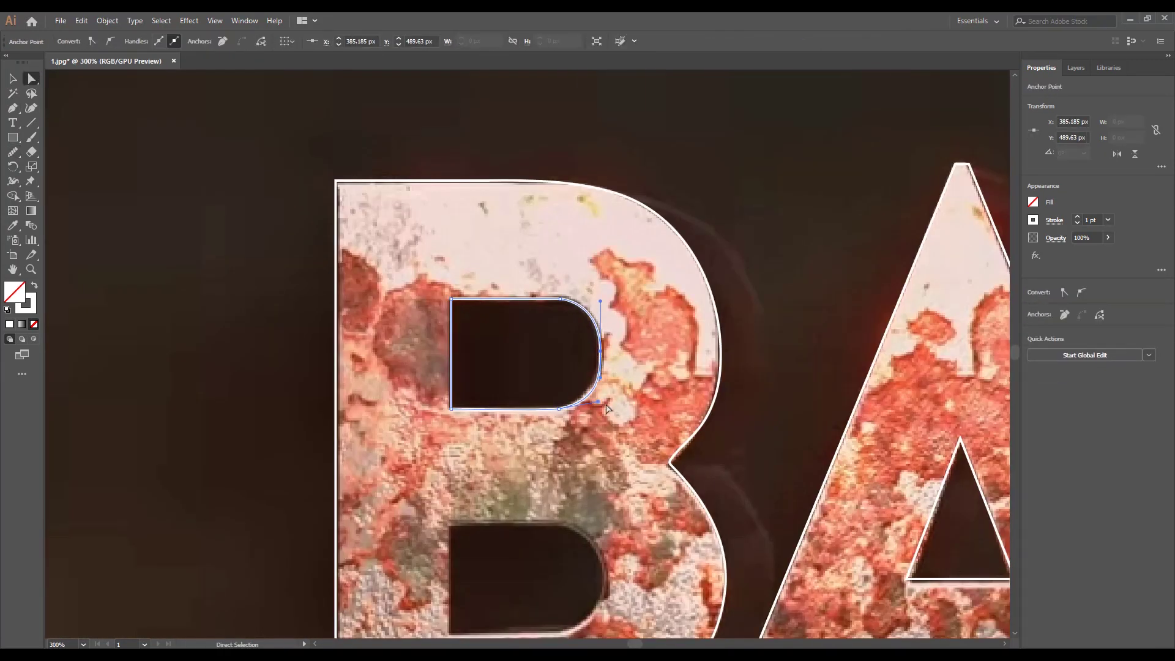
pyautogui.hotkey('ctrl', '-')
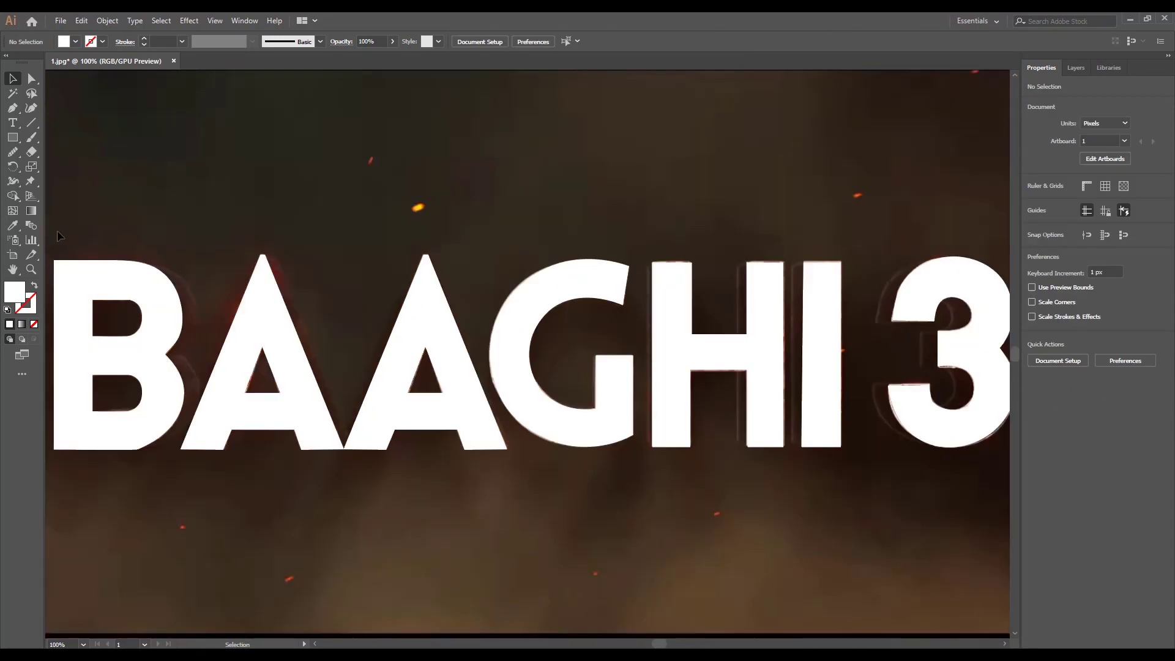
pyautogui.moveTo(59, 236); pyautogui.dragTo(912, 498)
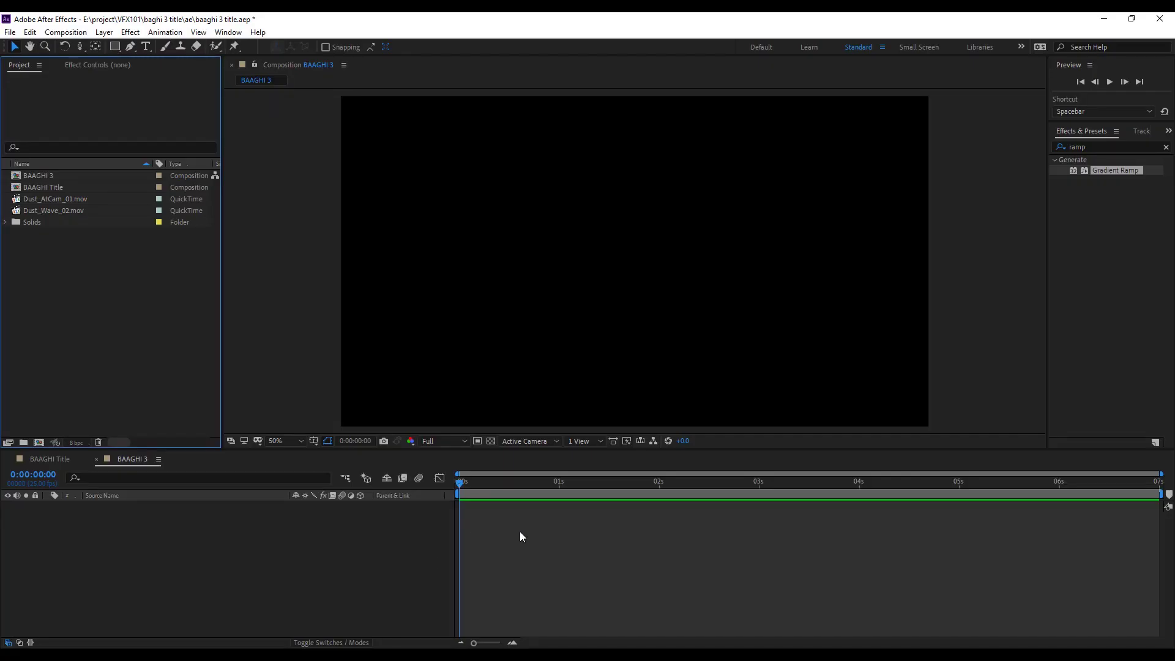
pyautogui.click(520, 537)
pyautogui.hotkey('ctrl', 'y')
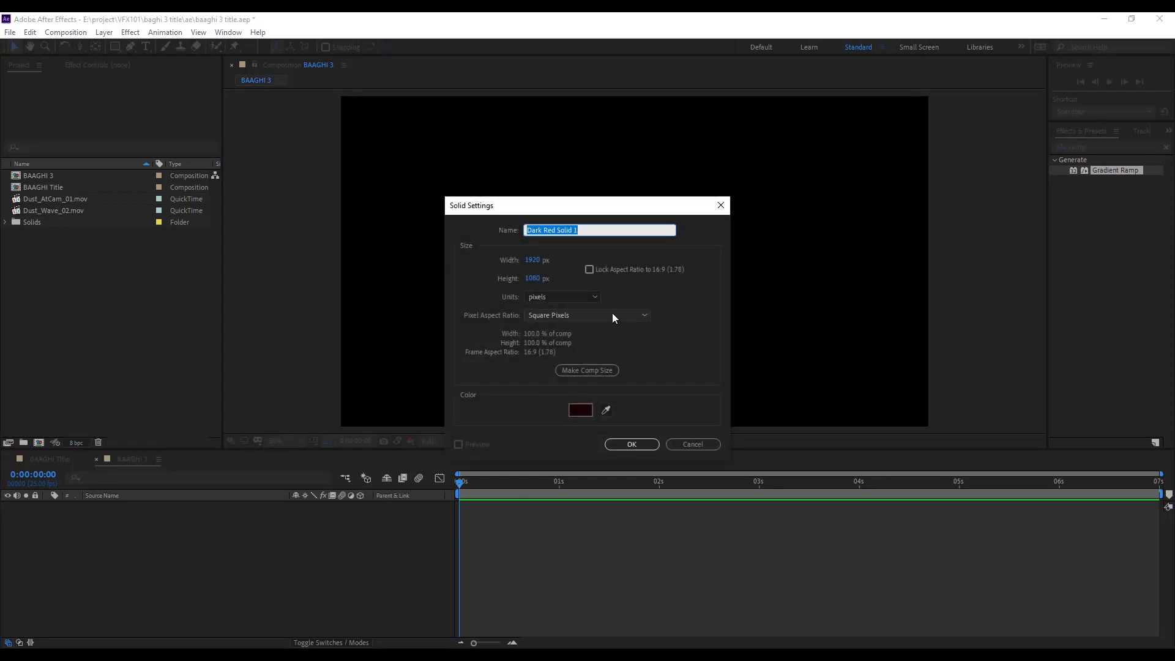
# Create a solid named 'BAAGHI 3' and paste the letter paths onto it as masks.
pyautogui.write('BAA')
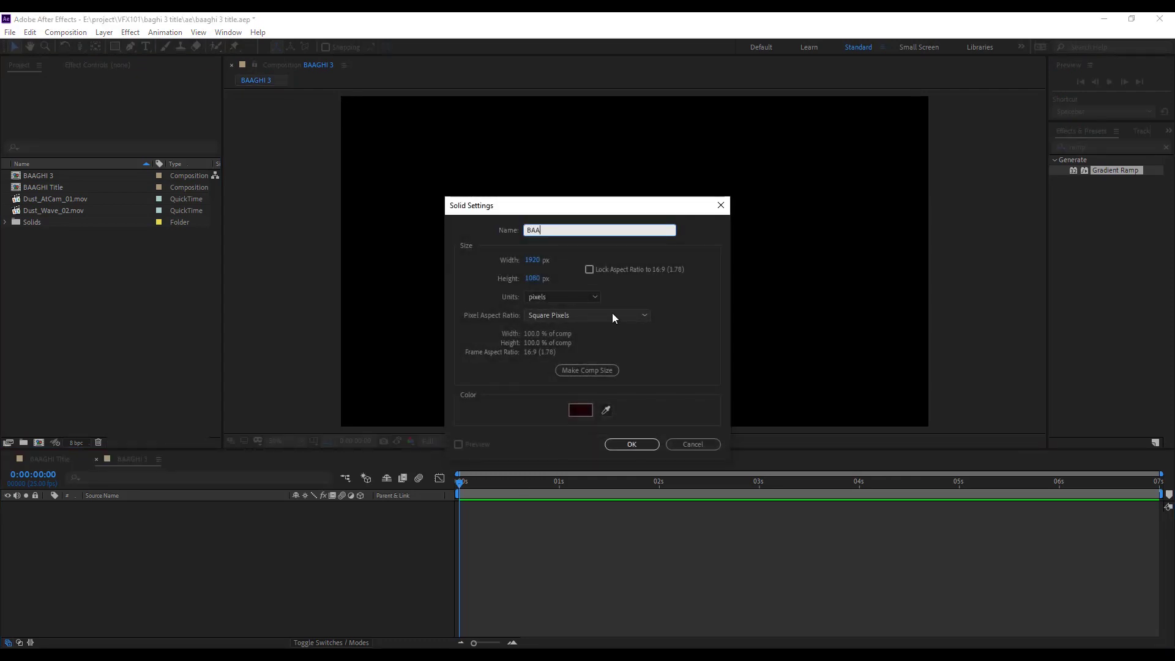
pyautogui.write('GHI 3')
pyautogui.press('Return')
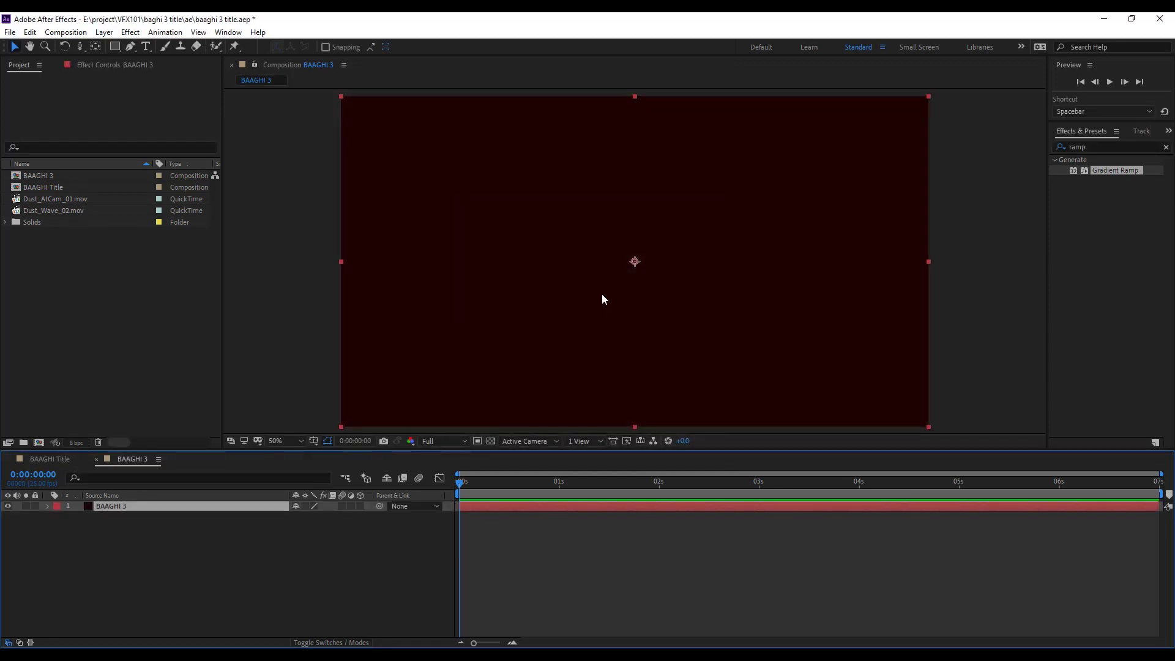
pyautogui.hotkey('ctrl', 'v')
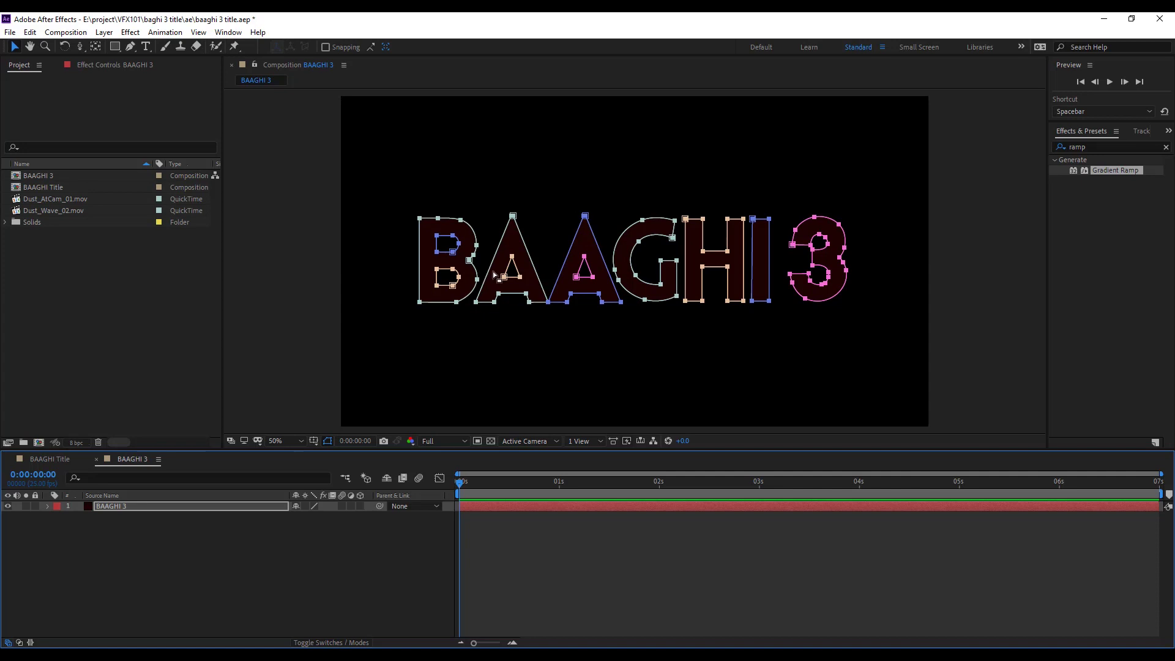
# Apply Video Copilot Element, set Path Layer 1 to Masks, and open Scene Setup.
pyautogui.click(131, 32)
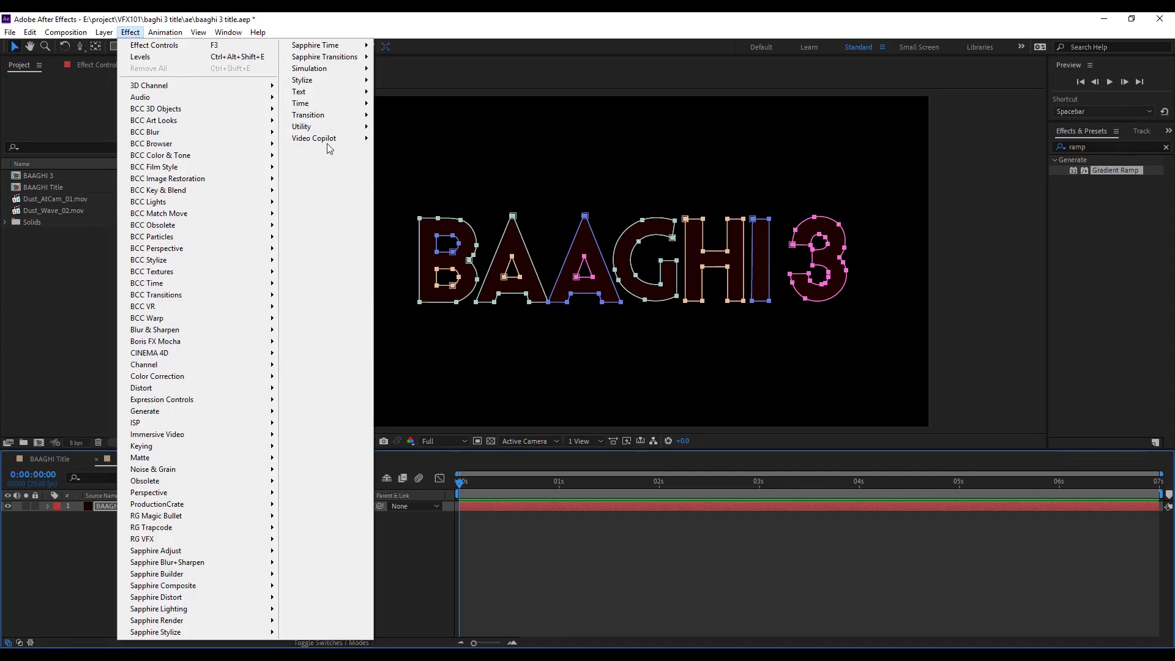
pyautogui.moveTo(328, 143)
pyautogui.click(421, 141)
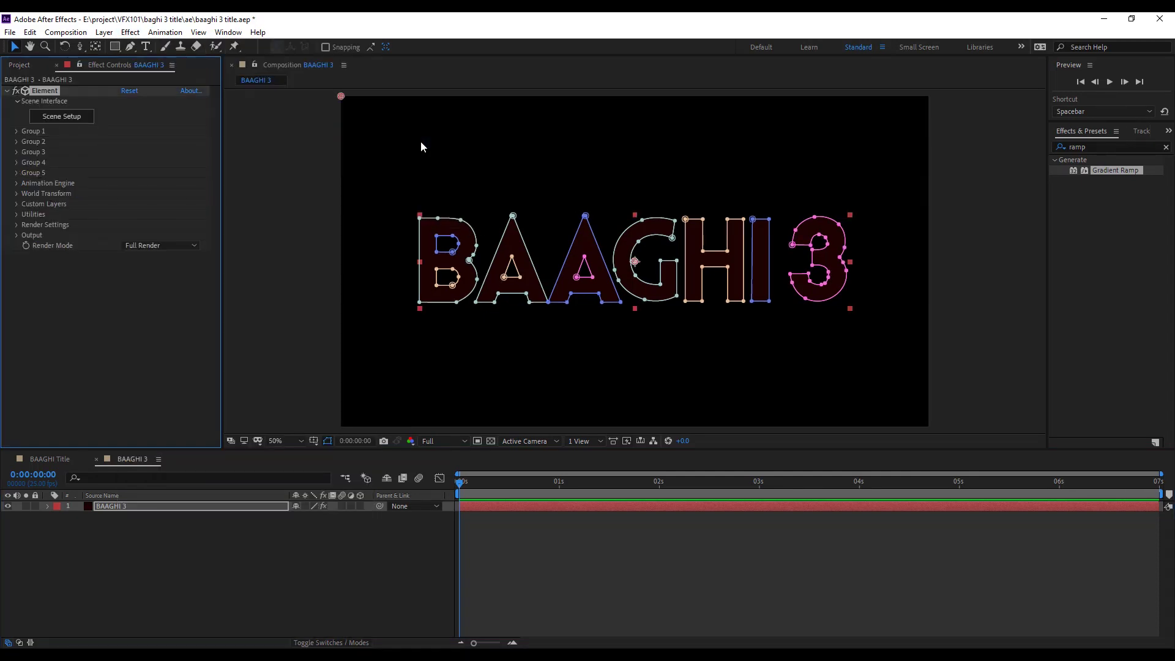
pyautogui.click(16, 205)
pyautogui.click(27, 215)
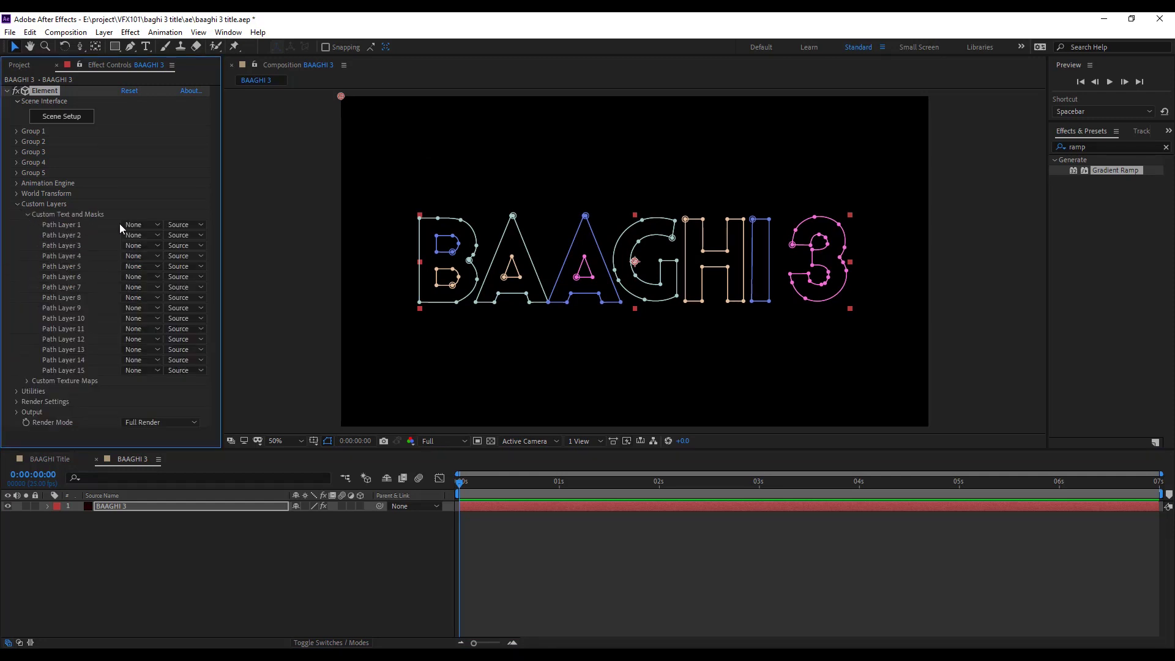
pyautogui.click(141, 224)
pyautogui.click(147, 254)
pyautogui.click(62, 116)
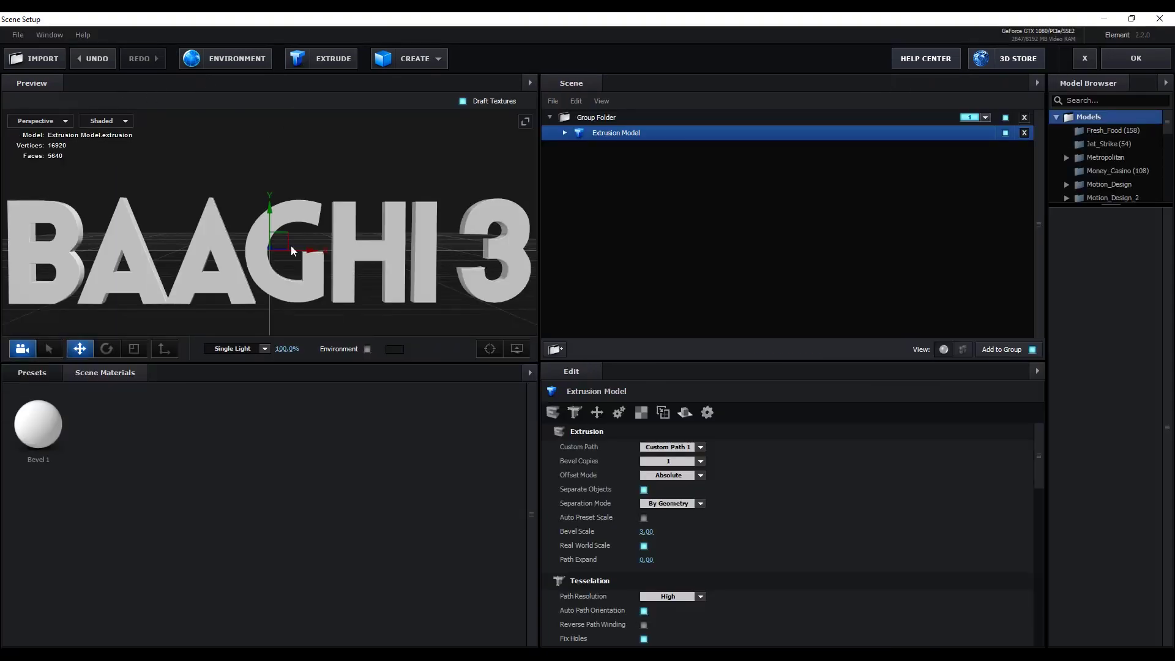
# Set the Bevel 1 material to Bevel Depth 1.07 and Bevel Size 0.24.
pyautogui.click(565, 132)
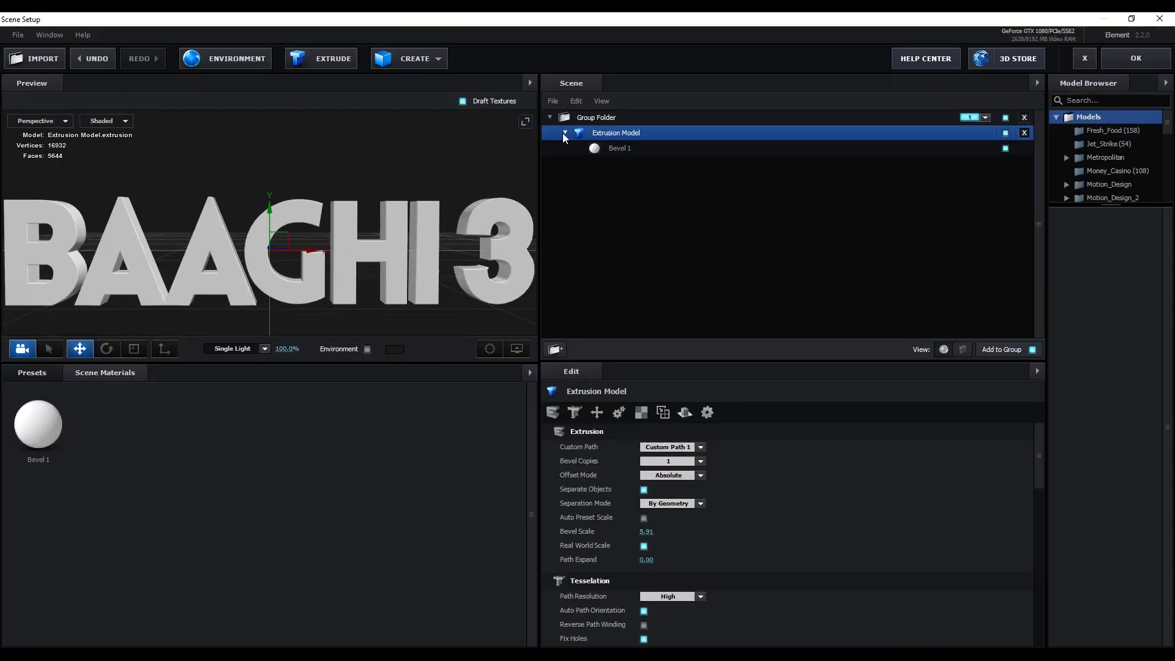
pyautogui.click(629, 150)
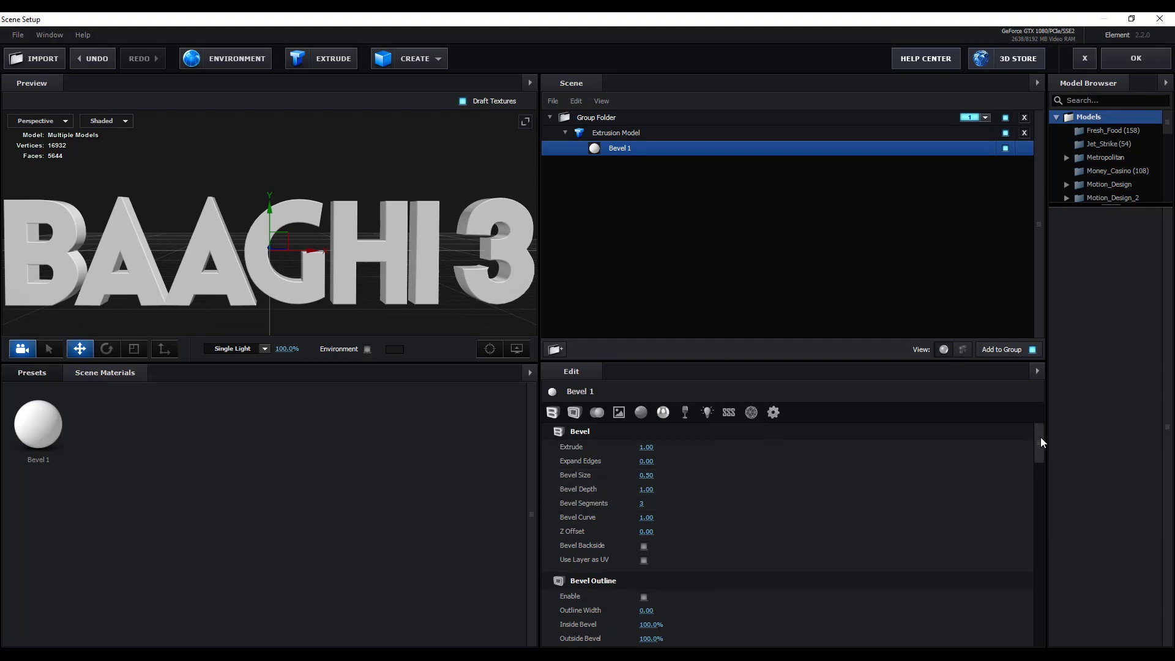
pyautogui.moveTo(1041, 439)
pyautogui.mouseDown()
pyautogui.moveTo(1045, 453)
pyautogui.moveTo(1044, 439)
pyautogui.mouseUp()
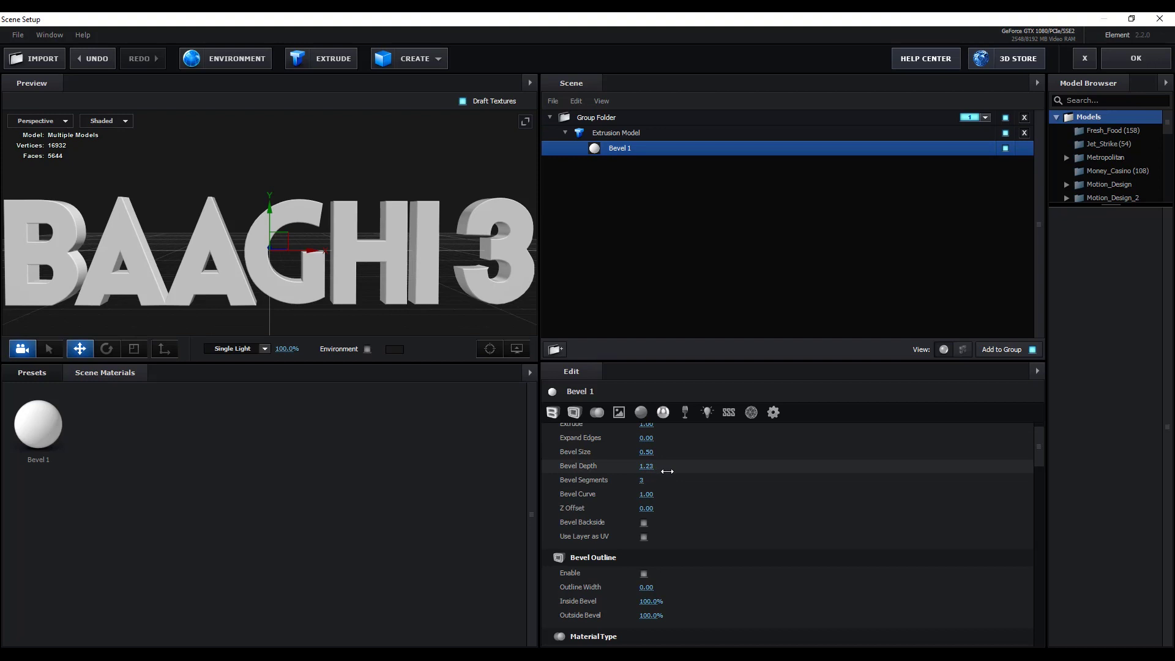
pyautogui.moveTo(656, 472); pyautogui.dragTo(632, 455)
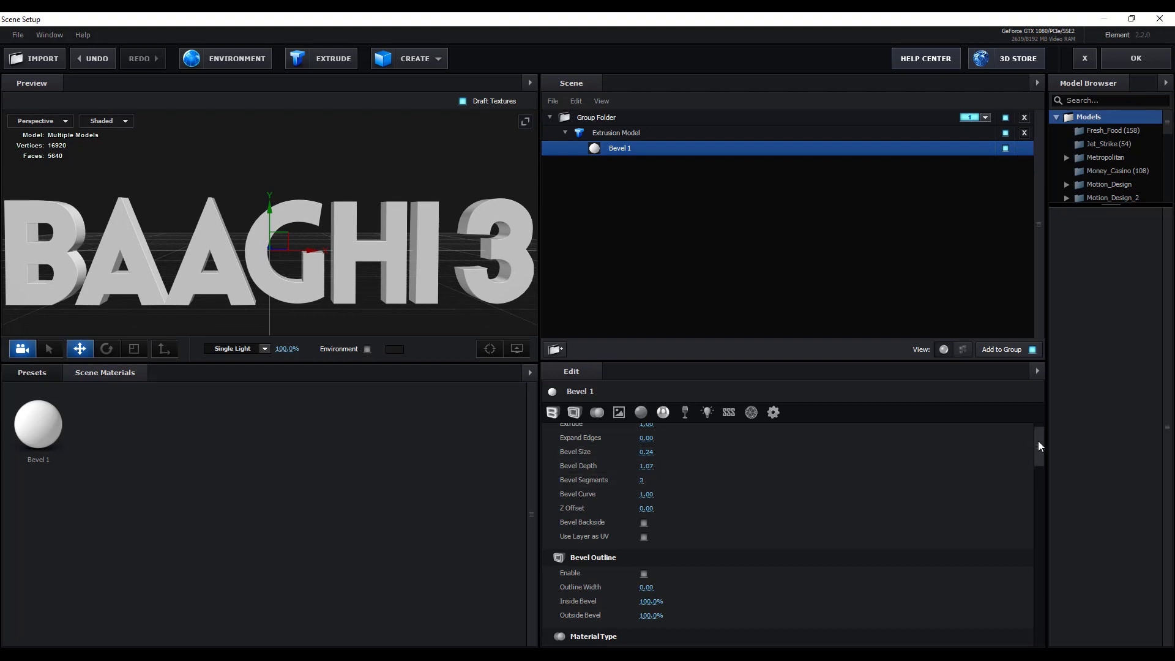
pyautogui.moveTo(1039, 441); pyautogui.dragTo(1045, 478)
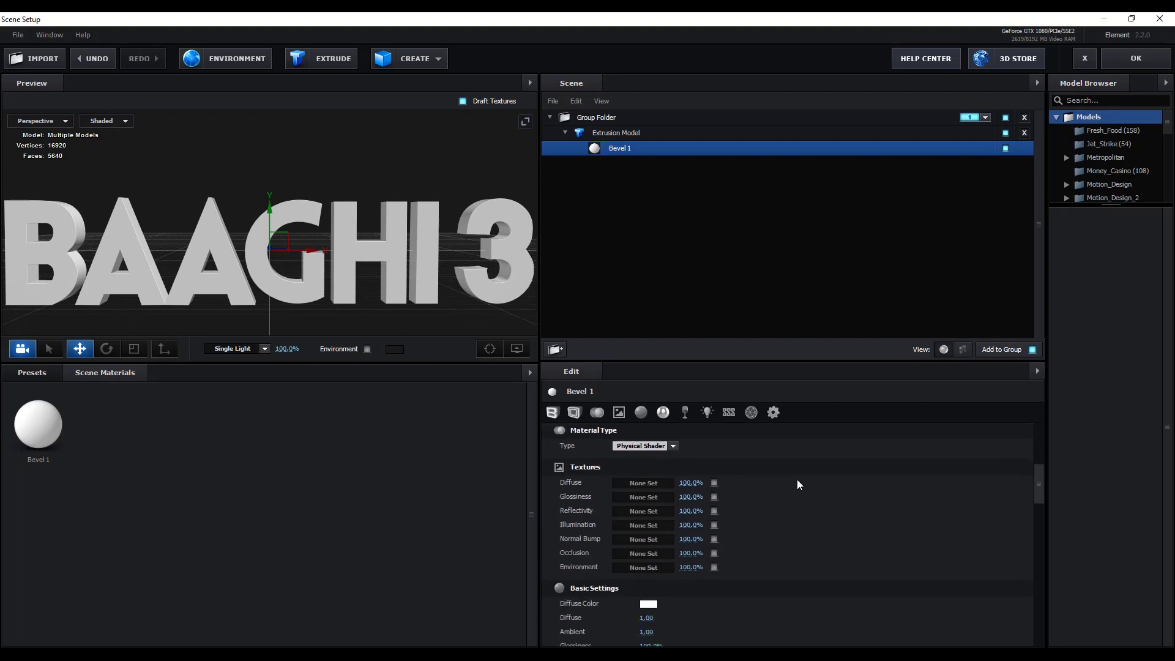
# Use text map.jpg as the diffuse texture and adjust its UV tiling.
pyautogui.click(643, 483)
pyautogui.click(644, 406)
pyautogui.doubleClick(644, 404)
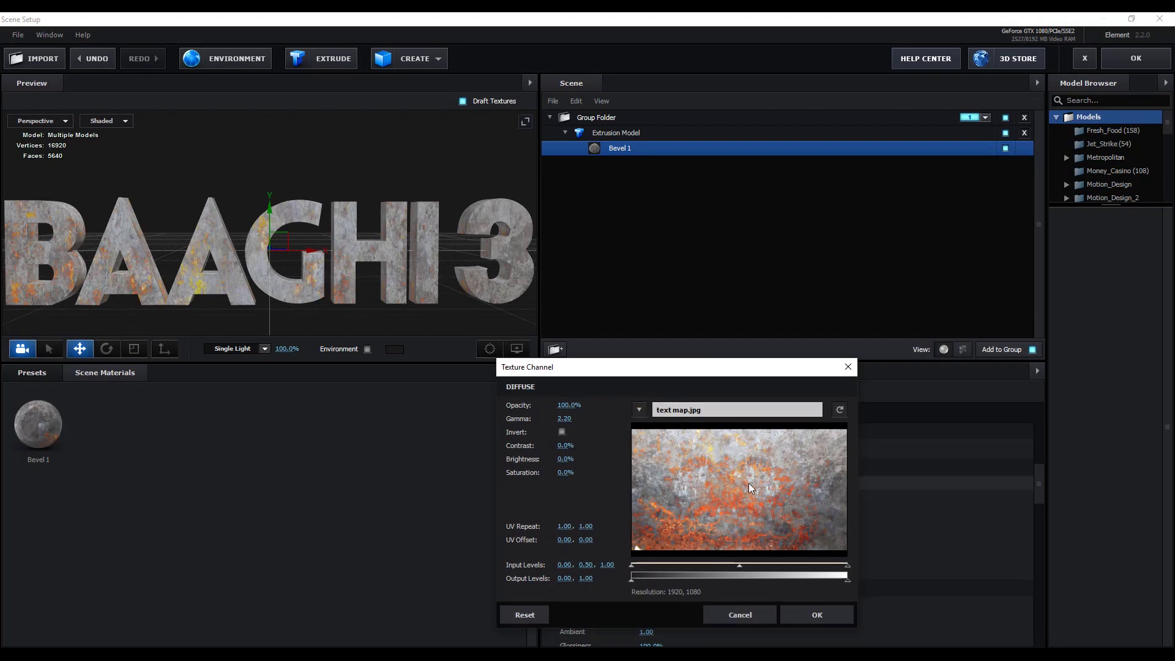
pyautogui.moveTo(564, 526)
pyautogui.mouseDown()
pyautogui.moveTo(549, 527)
pyautogui.moveTo(630, 534)
pyautogui.moveTo(566, 540)
pyautogui.moveTo(577, 566)
pyautogui.mouseUp()
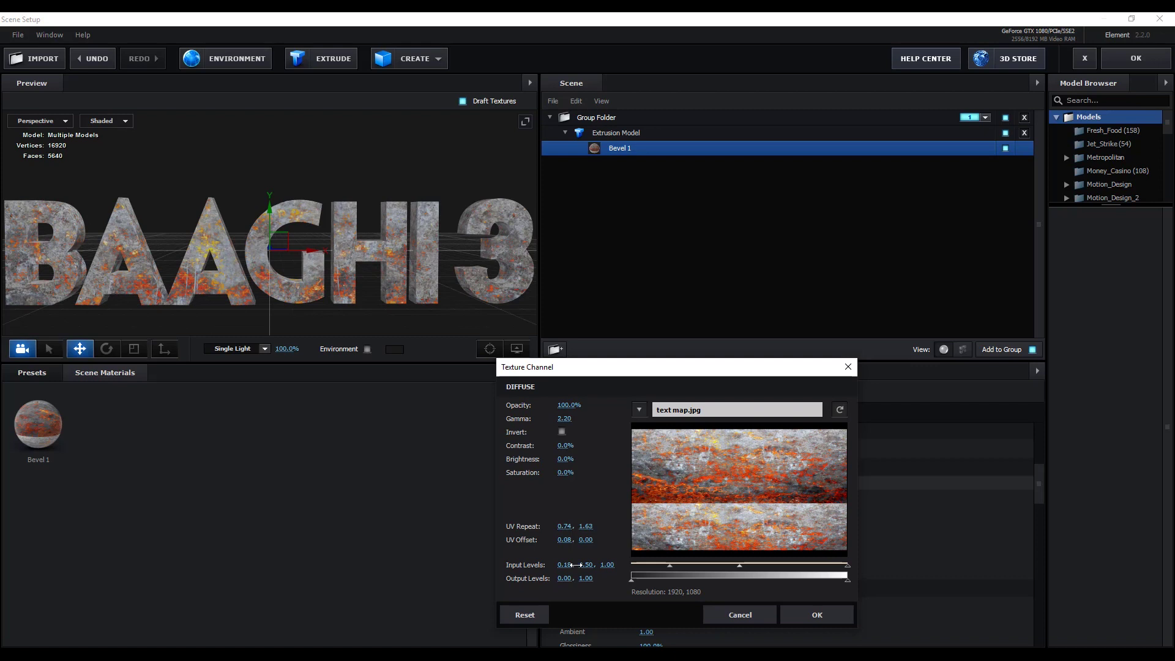
pyautogui.click(817, 614)
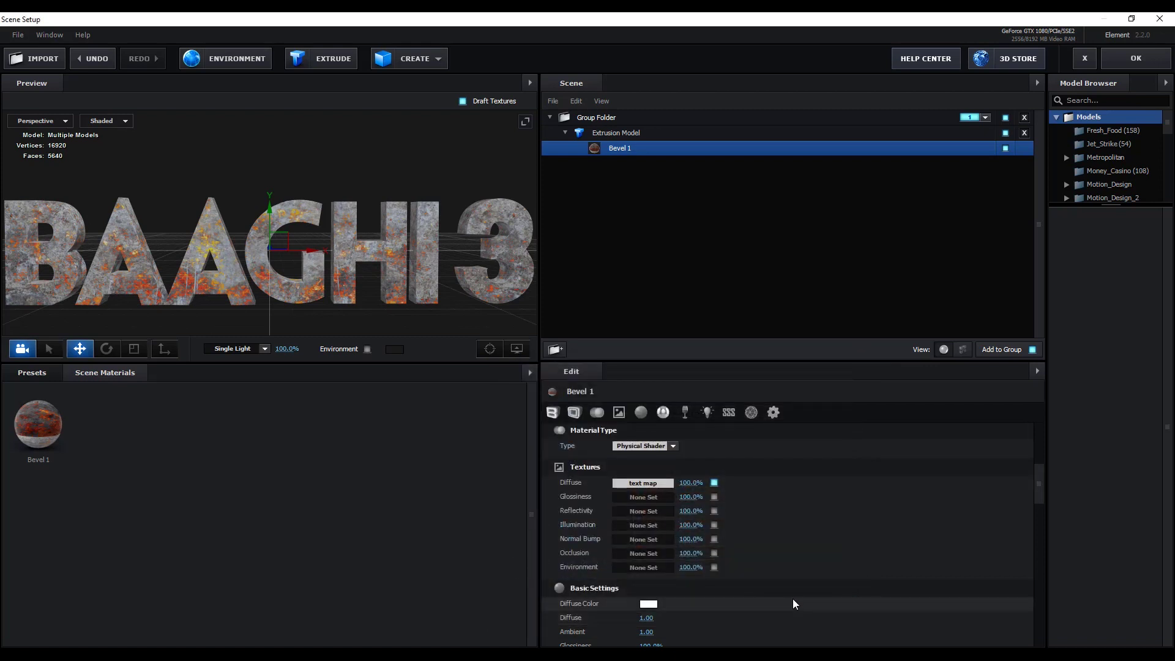
# Return to the composition and scale the BAAGHI 3 layer to 136%.
pyautogui.click(1137, 59)
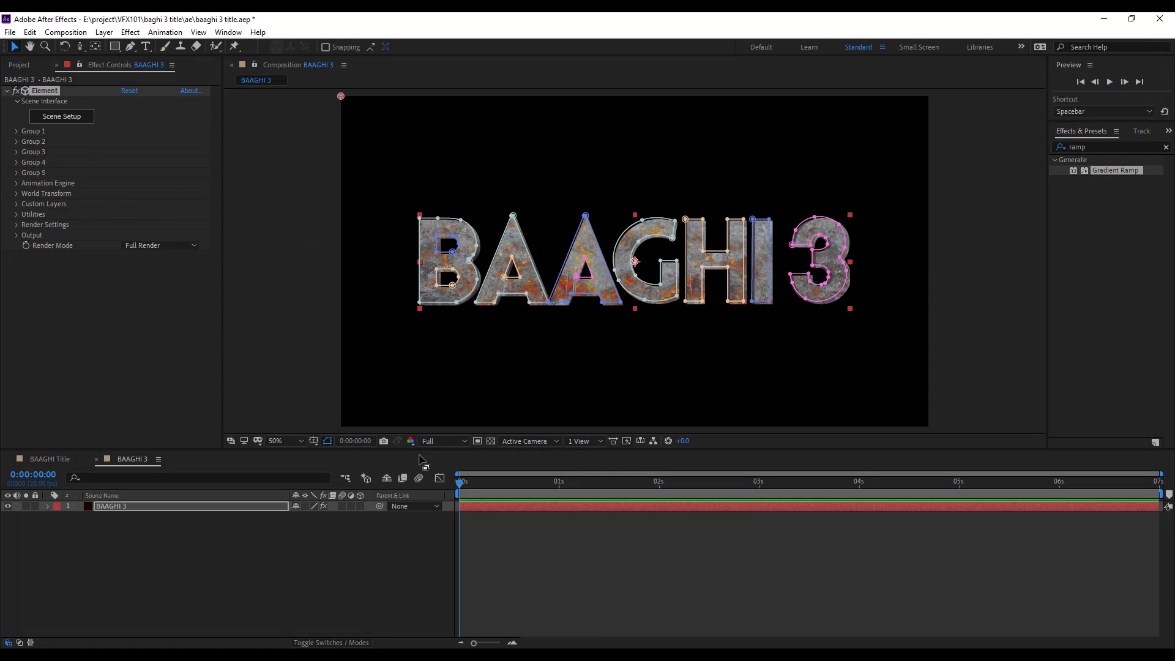
pyautogui.click(170, 507)
pyautogui.press('s')
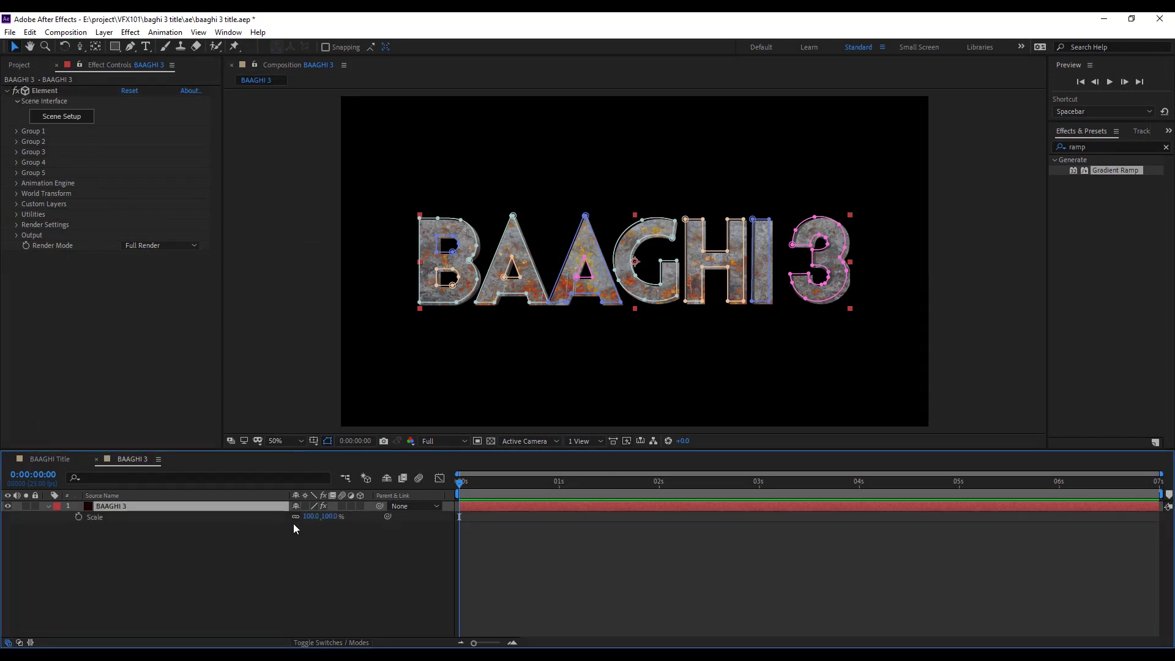
pyautogui.moveTo(311, 521); pyautogui.dragTo(337, 522)
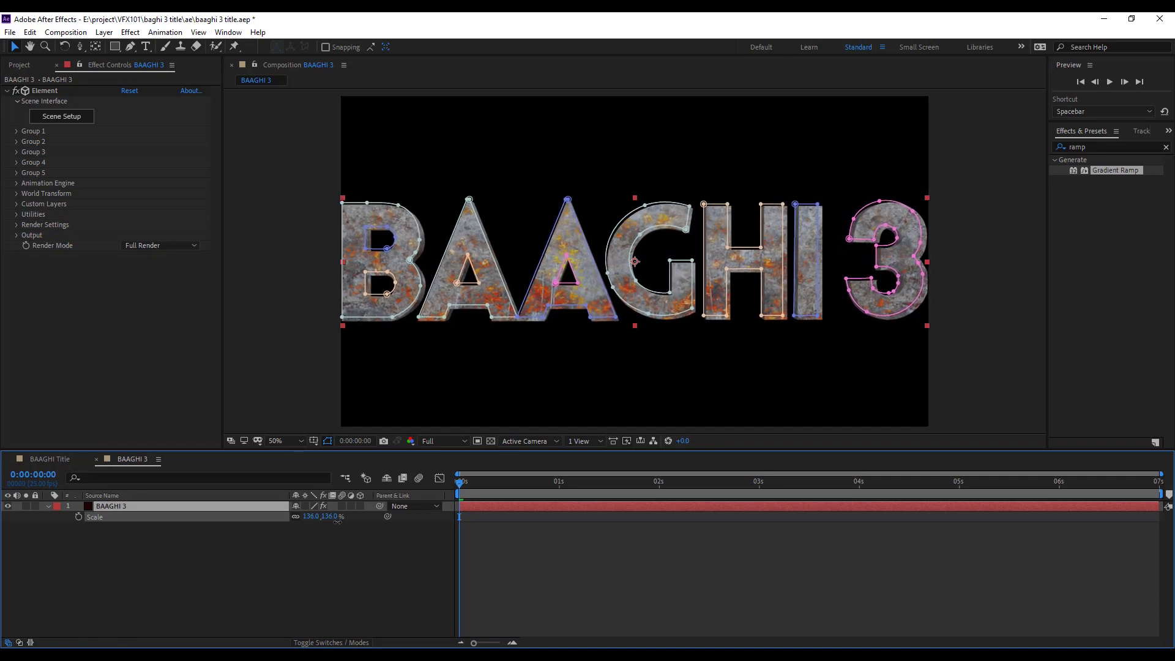
# Add Camera 1, dolly it back to frame the title, and save the project.
pyautogui.click(104, 32)
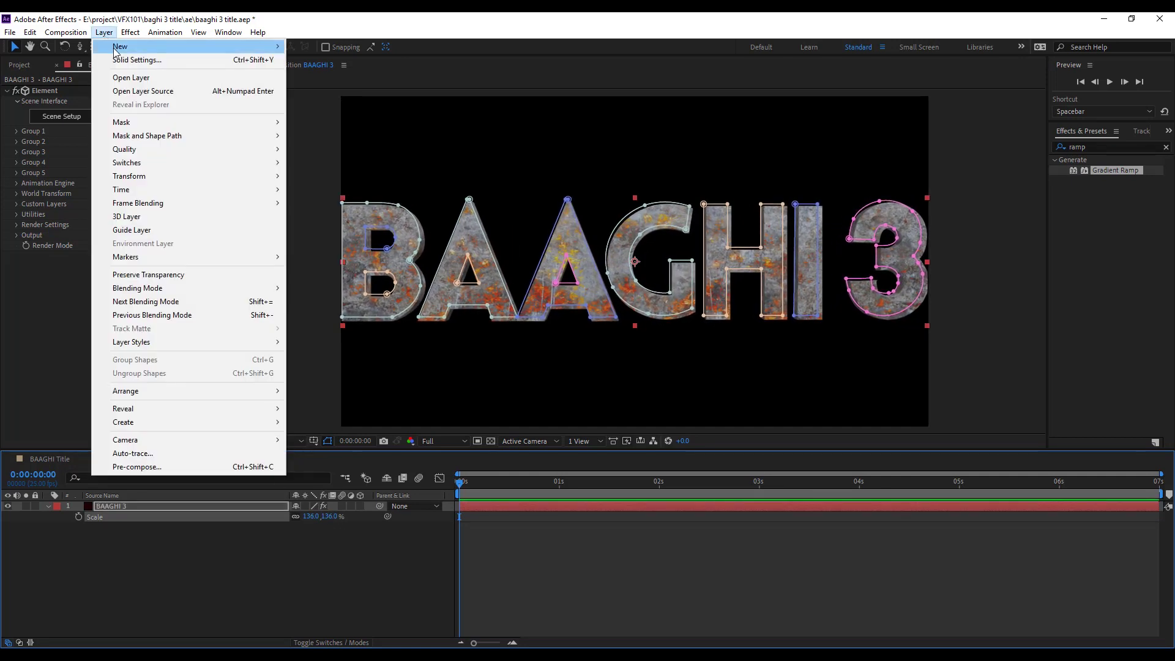
pyautogui.moveTo(117, 49)
pyautogui.click(330, 86)
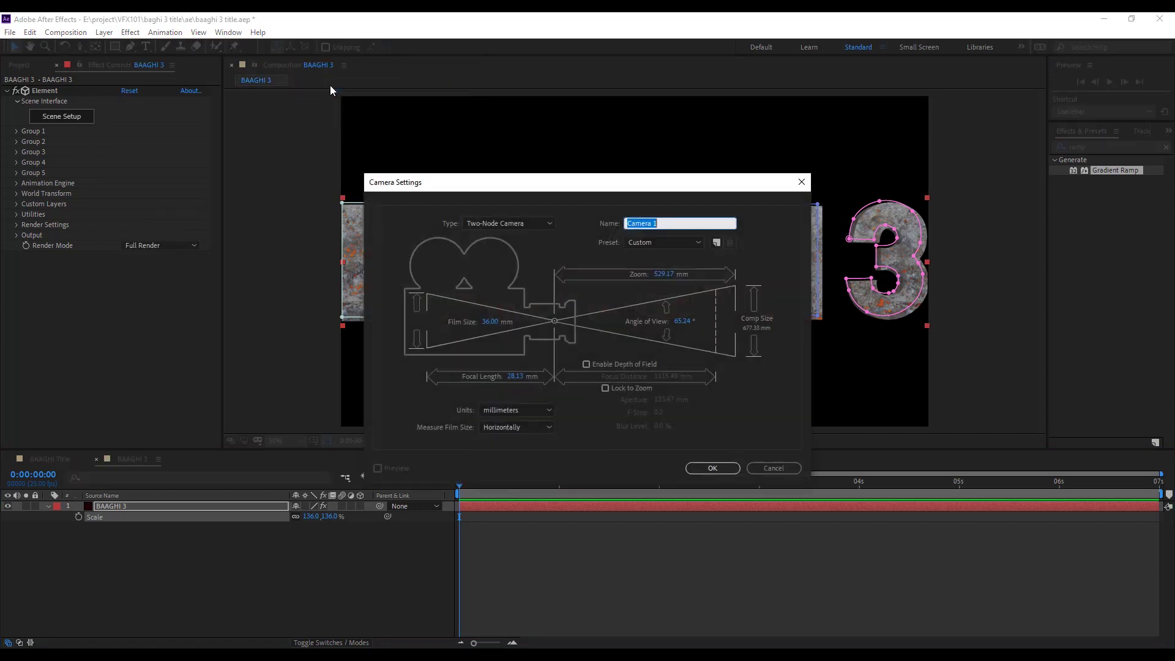
pyautogui.click(716, 469)
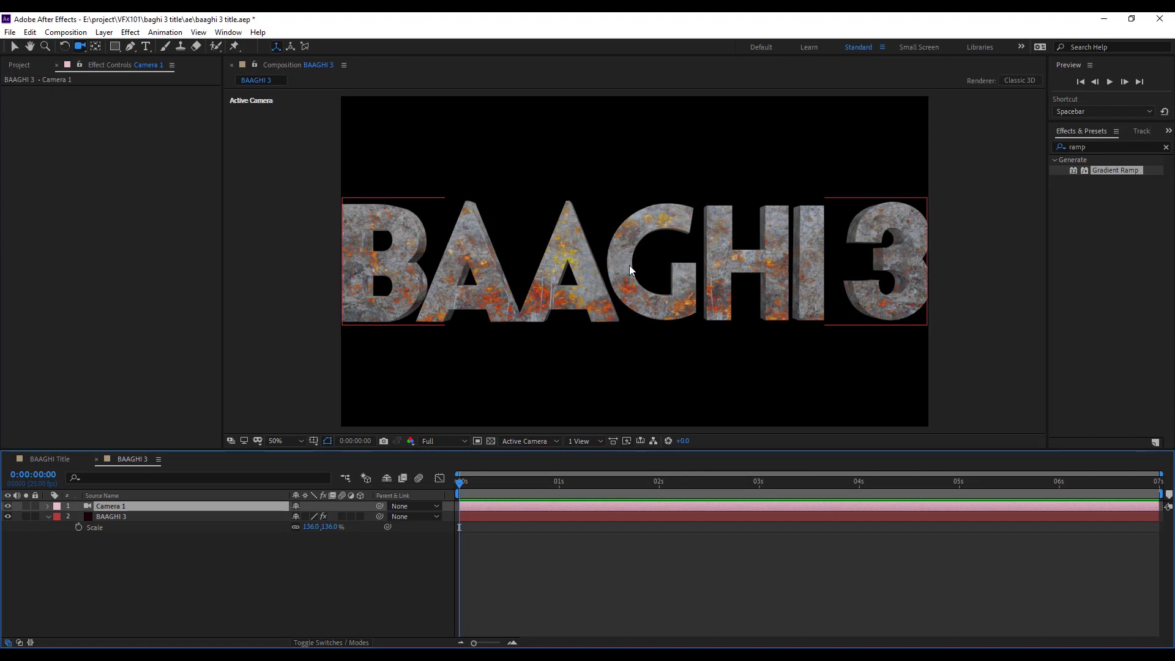
pyautogui.press('c')
pyautogui.moveTo(632, 255); pyautogui.dragTo(652, 349)
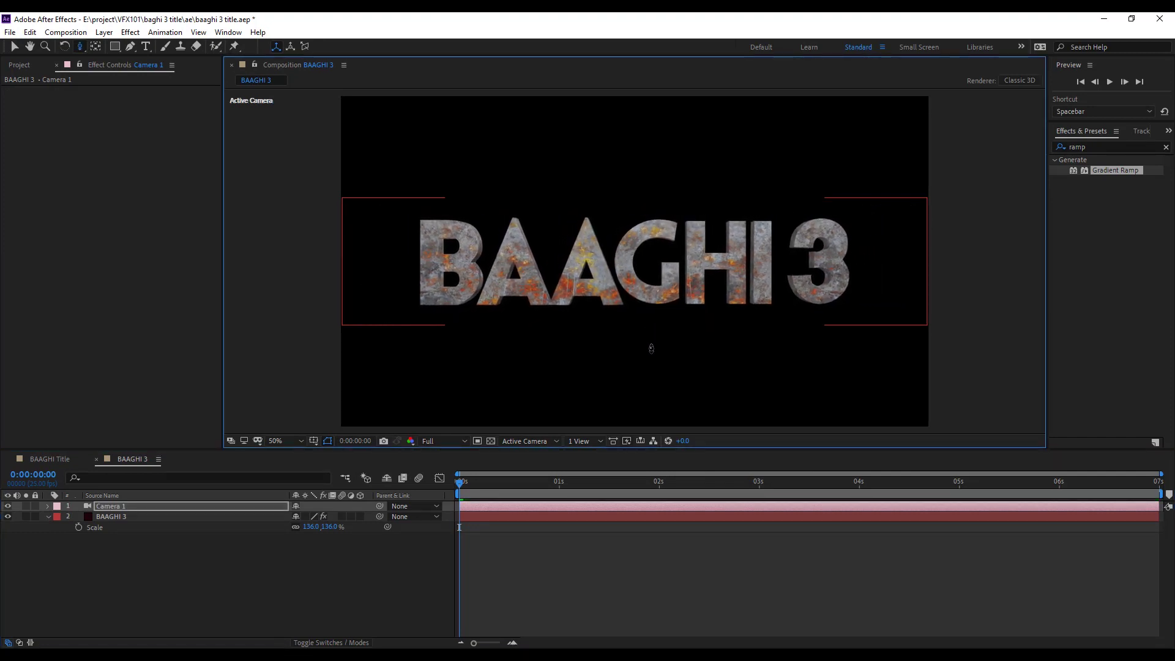
pyautogui.press('v')
pyautogui.hotkey('ctrl', 's')
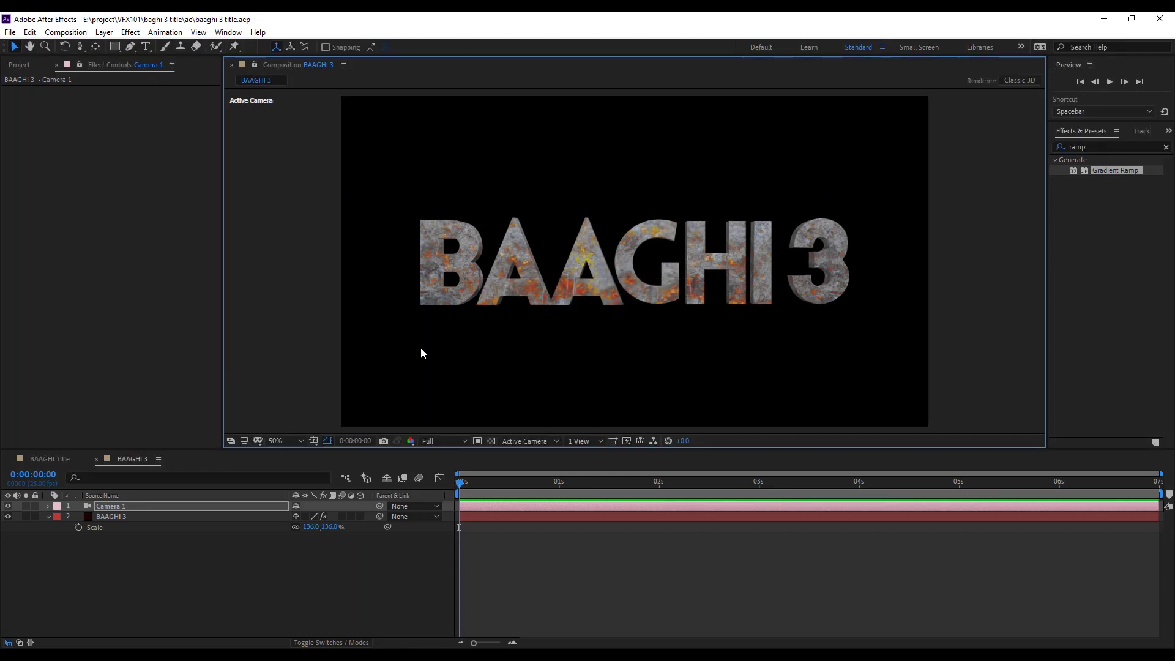
# Enable Element's ambient occlusion and raise SSAO Intensity to 16.8.
pyautogui.click(119, 518)
pyautogui.click(16, 226)
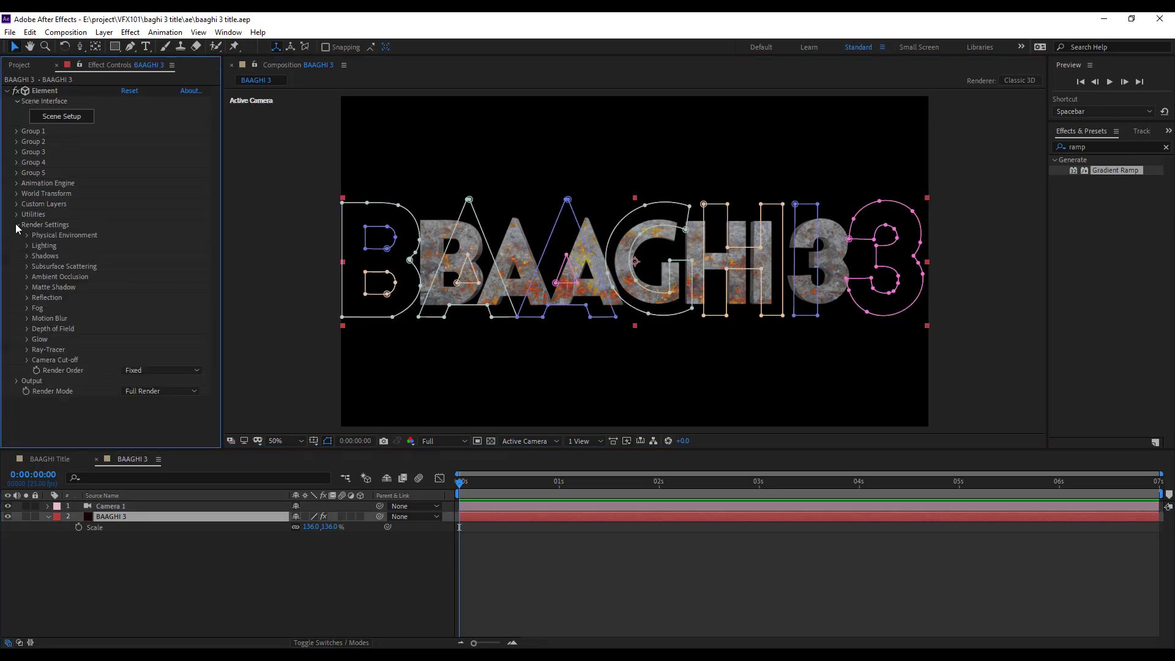
pyautogui.click(27, 255)
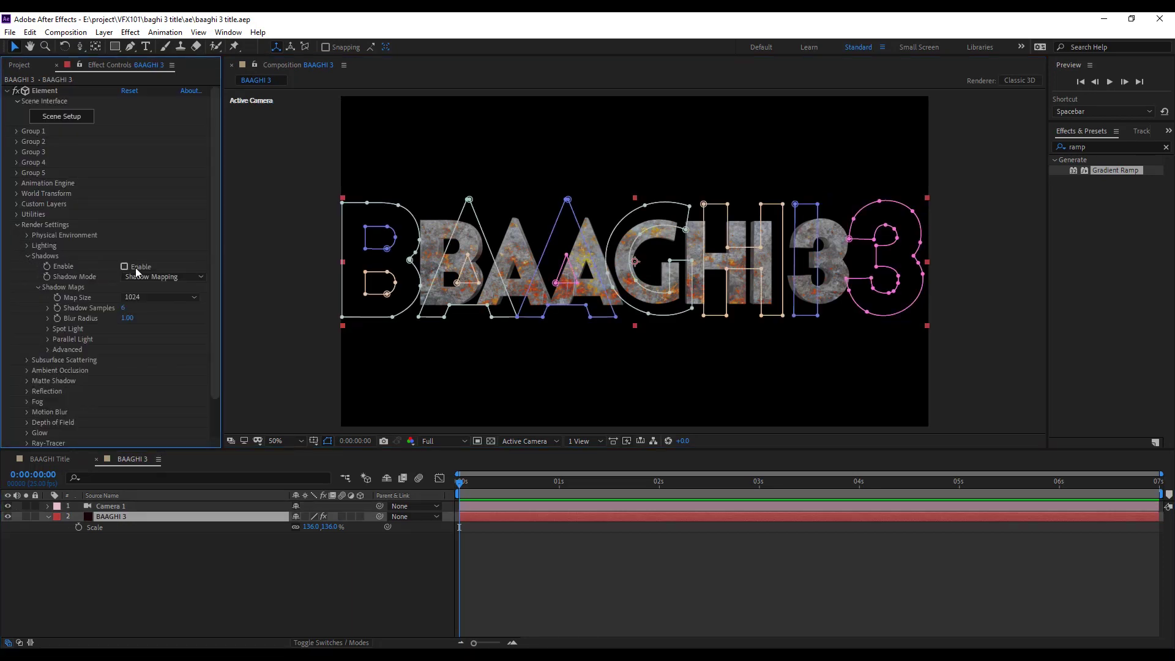
pyautogui.click(60, 265)
pyautogui.click(28, 254)
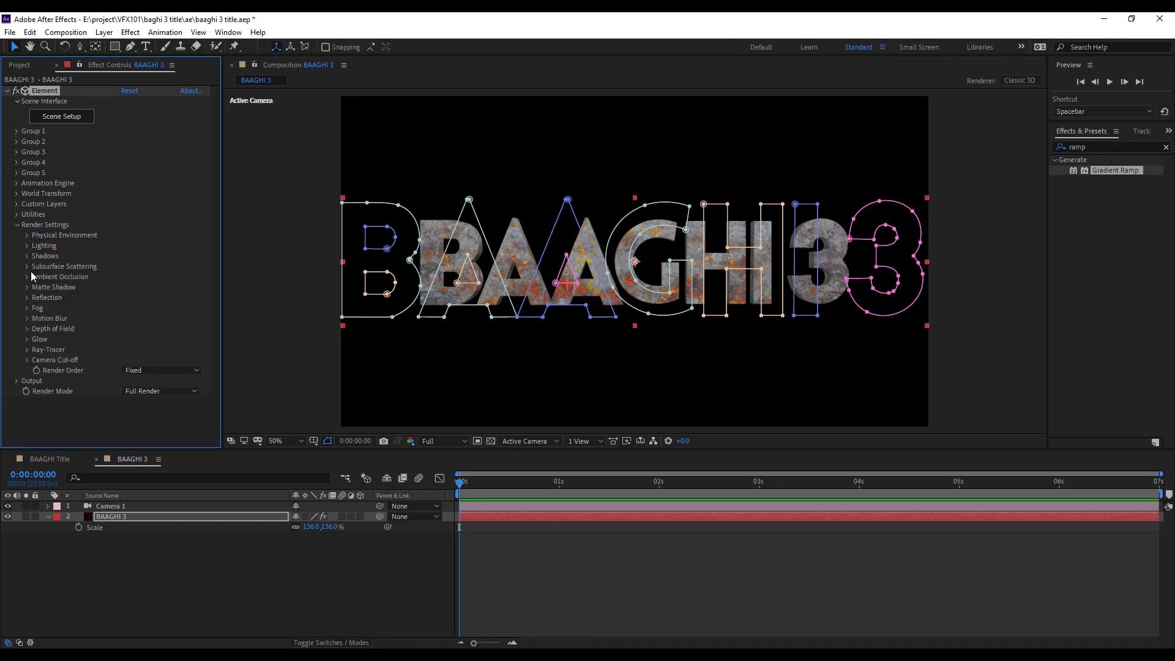
pyautogui.click(28, 276)
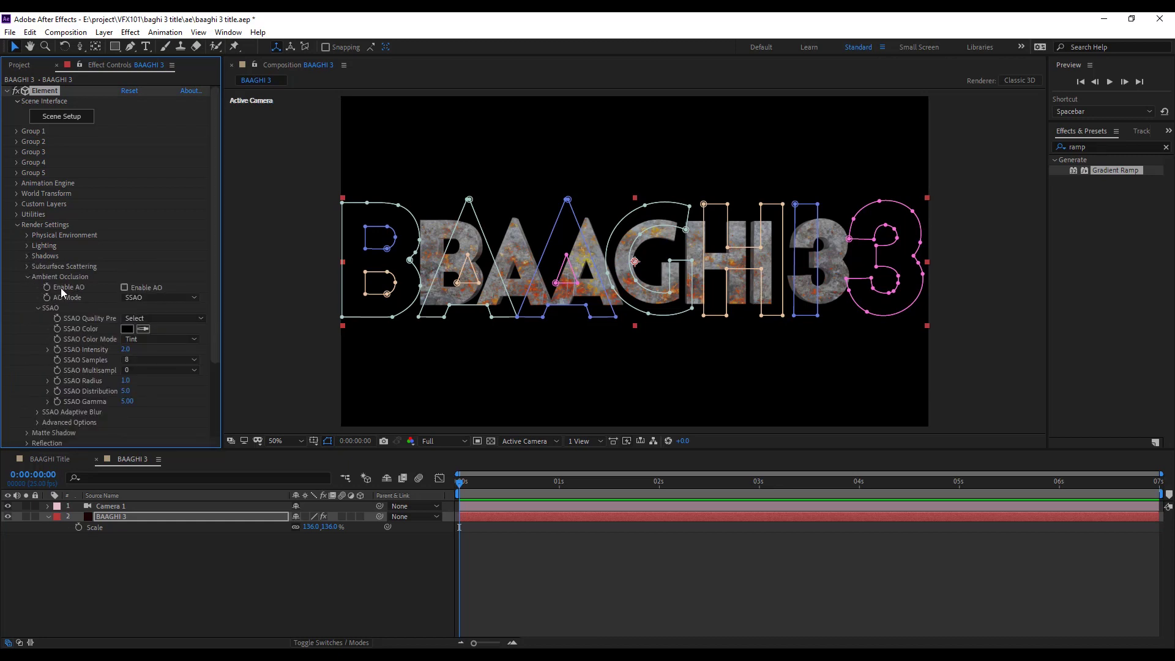
pyautogui.click(124, 287)
pyautogui.moveTo(168, 349); pyautogui.dragTo(194, 349)
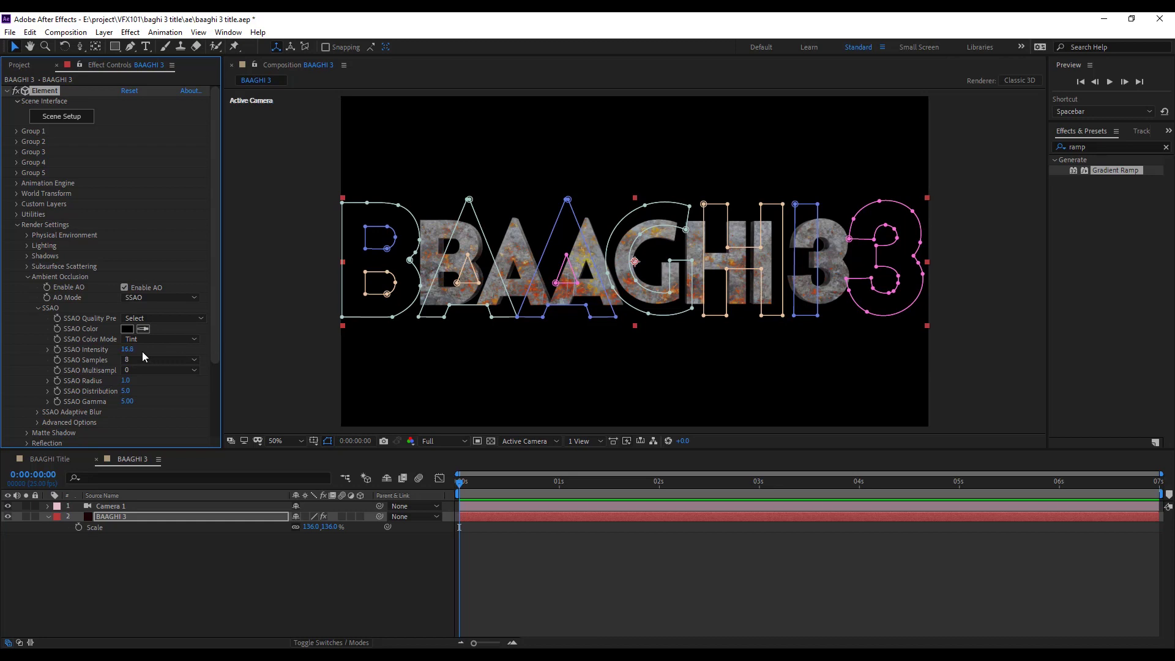
pyautogui.click(29, 276)
pyautogui.click(18, 225)
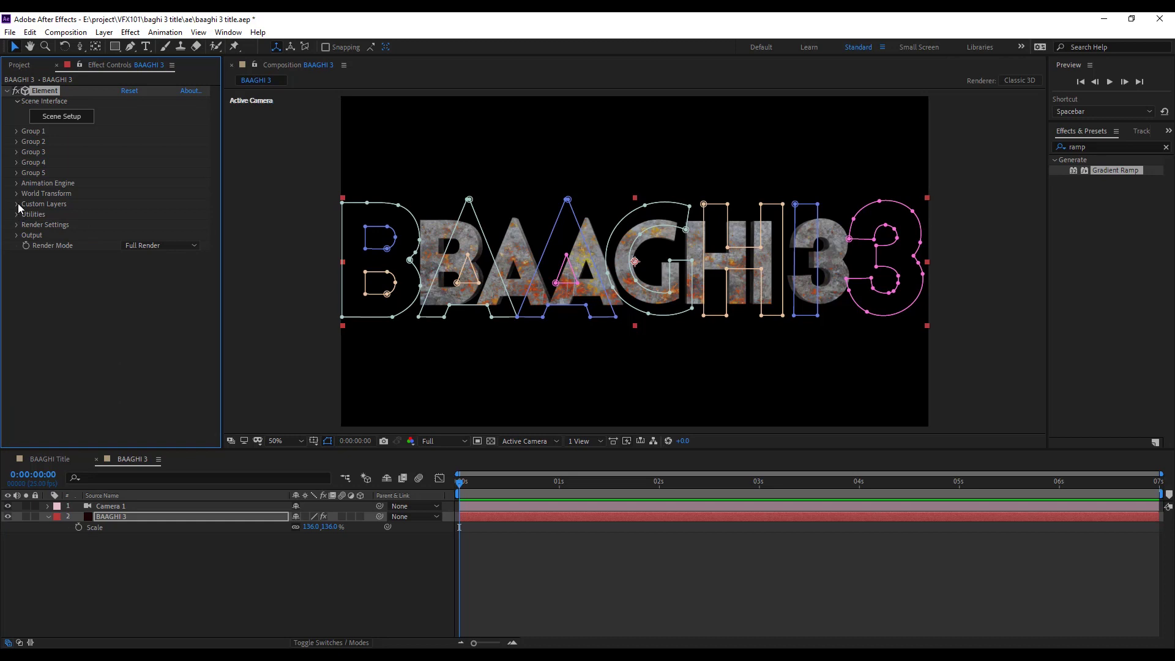
# Set Element's Add Lighting preset to Aqua.
pyautogui.click(17, 226)
pyautogui.click(28, 245)
pyautogui.click(146, 277)
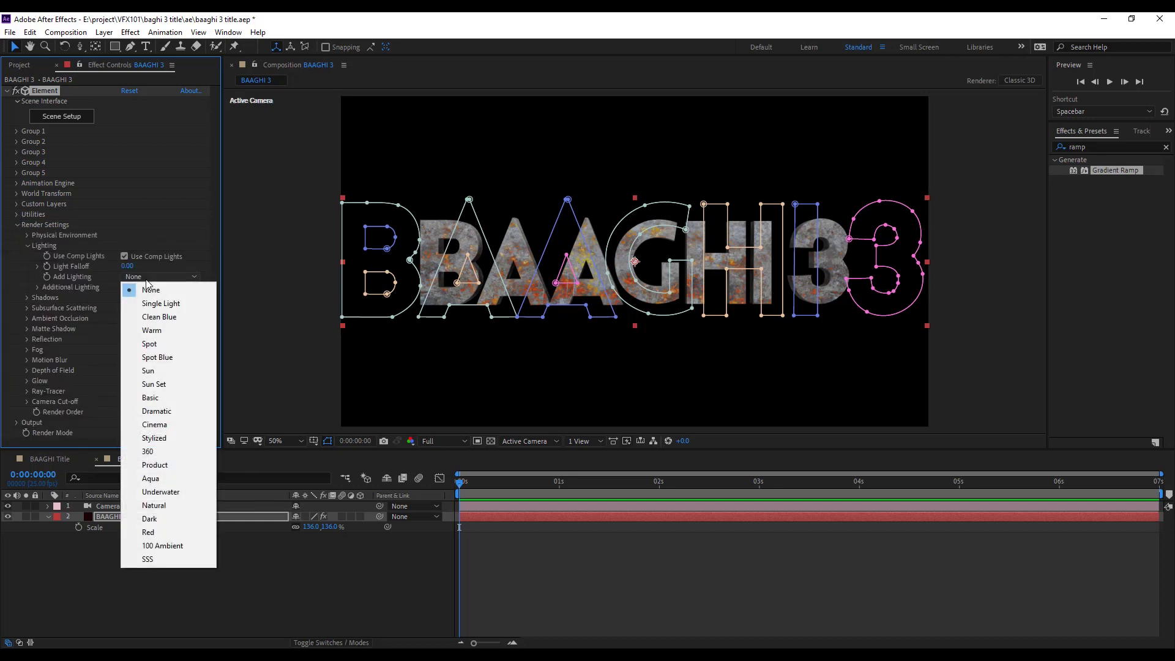
pyautogui.click(164, 477)
pyautogui.click(104, 33)
# Add a parallel light and aim it at the title in a two-view layout.
pyautogui.moveTo(184, 46)
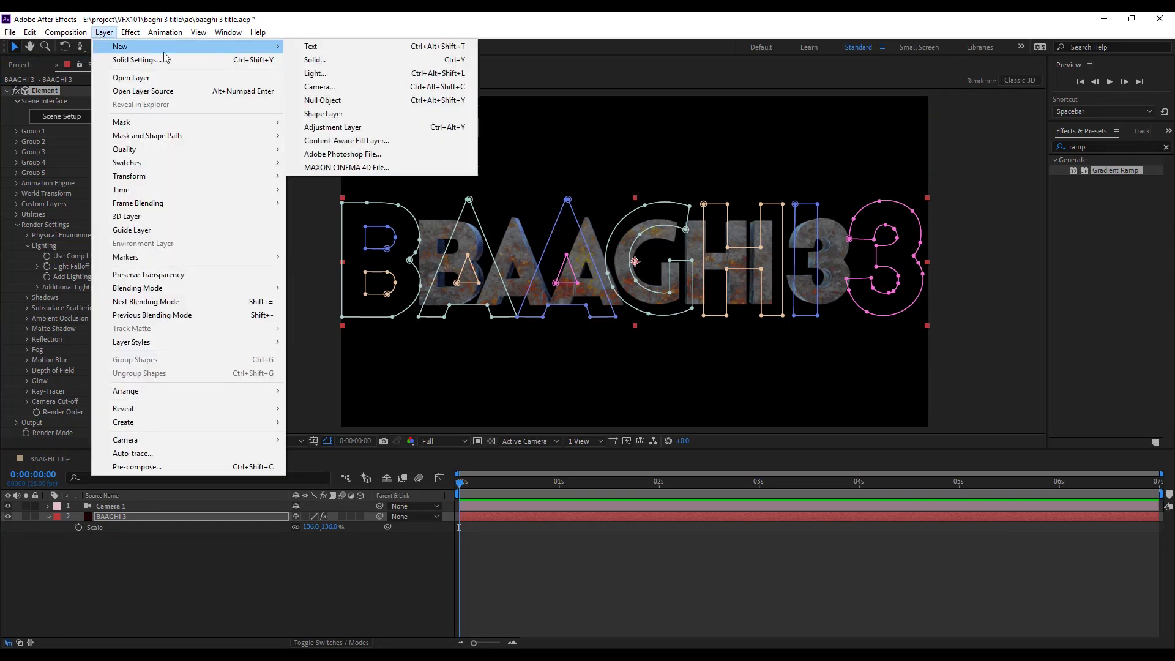
pyautogui.click(330, 74)
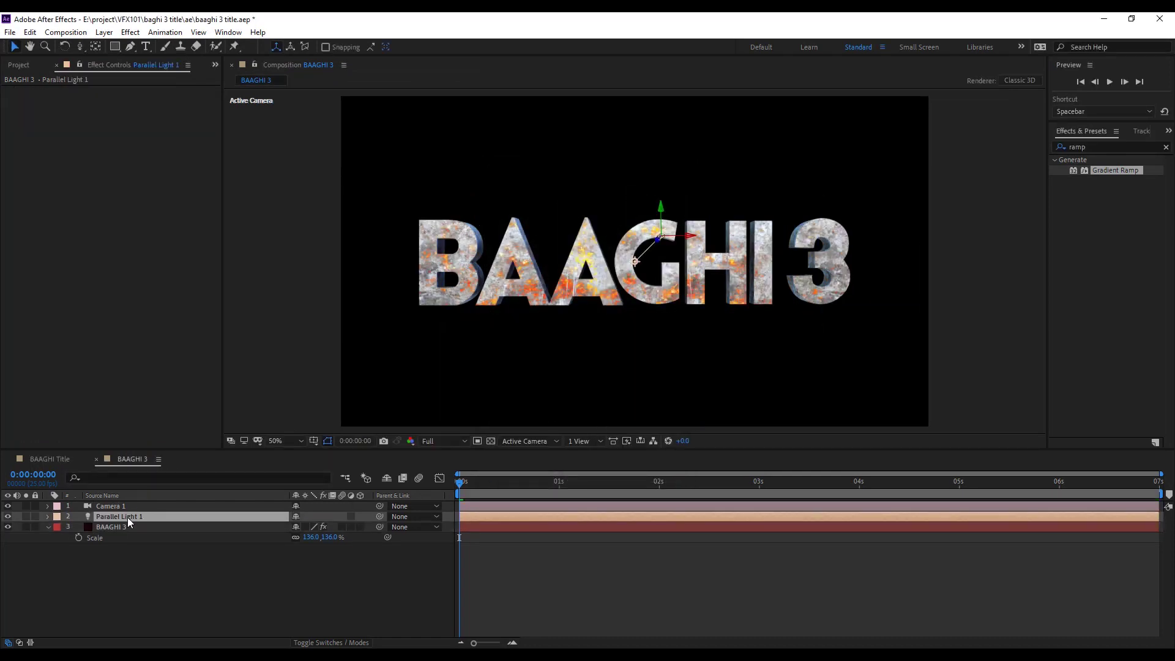
pyautogui.click(579, 441)
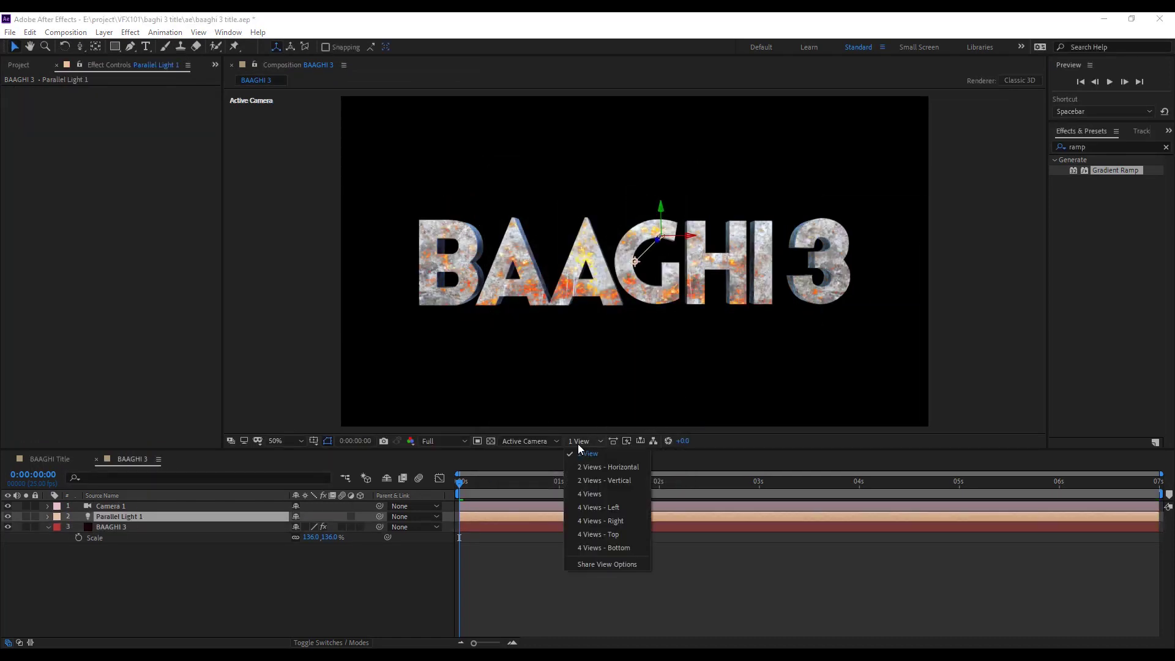
pyautogui.click(591, 468)
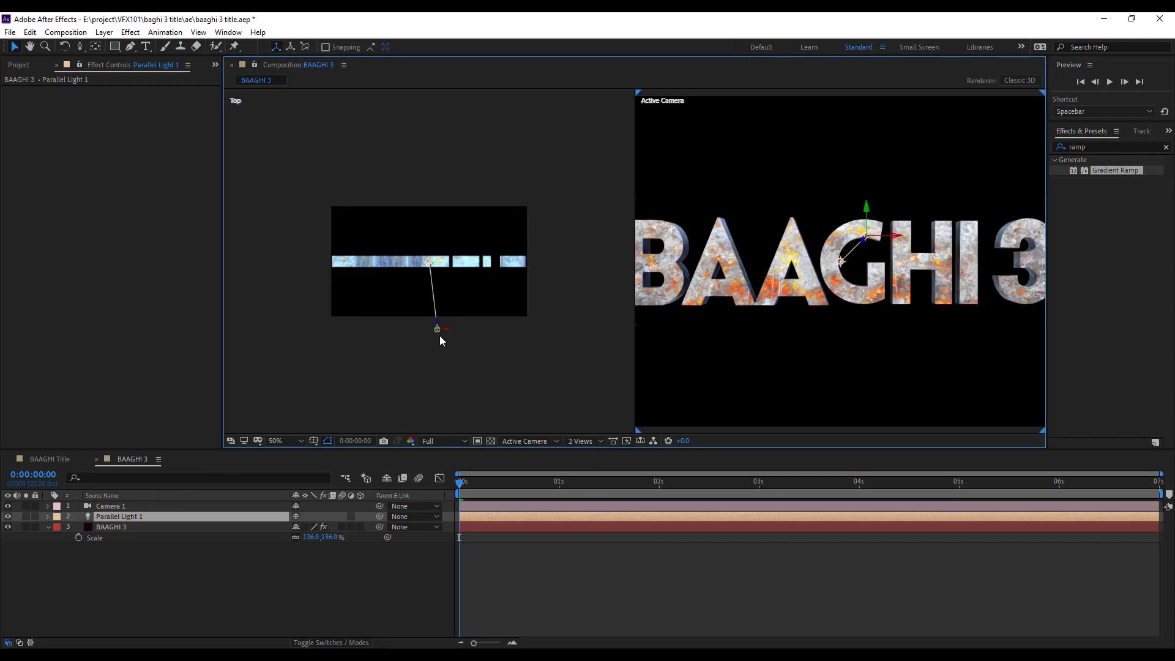
pyautogui.moveTo(437, 322); pyautogui.dragTo(427, 430)
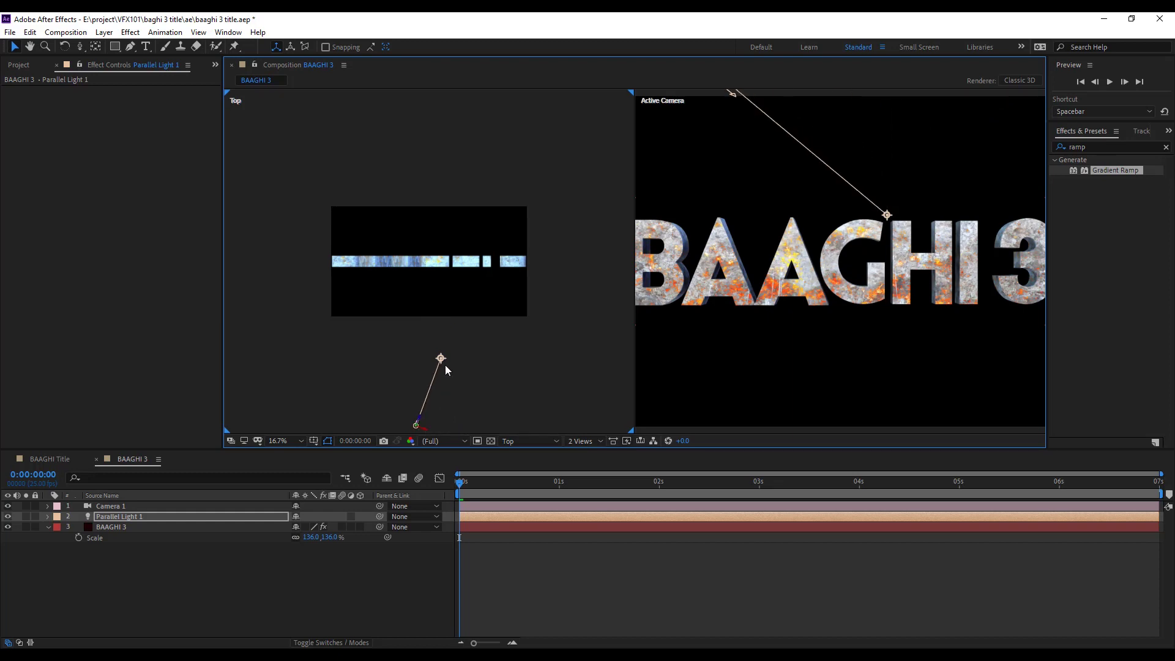
pyautogui.moveTo(442, 360); pyautogui.dragTo(419, 275)
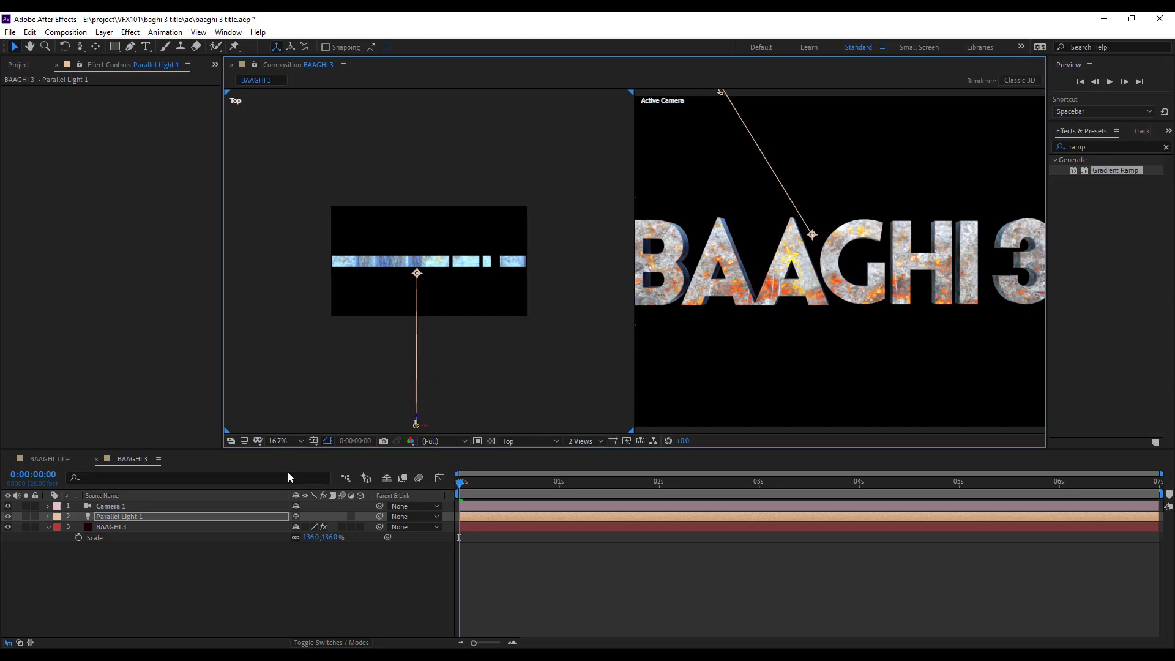
# Lower Parallel Light 1 in the Left view, then return to a single view.
pyautogui.click(551, 441)
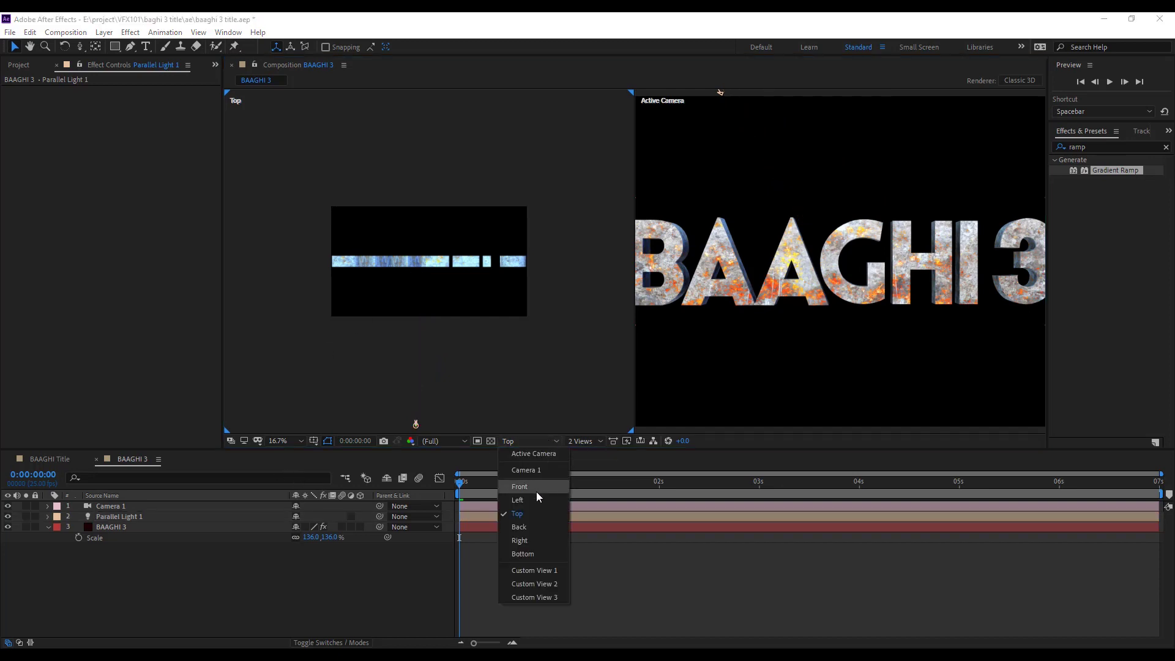
pyautogui.click(519, 500)
pyautogui.click(593, 245)
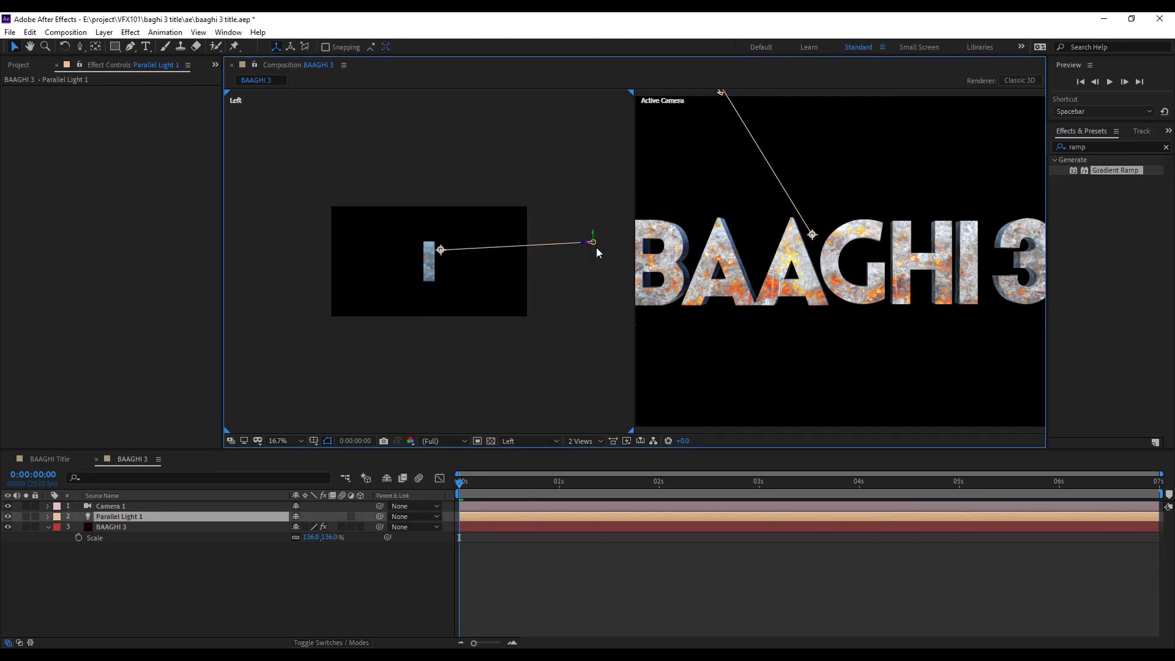
pyautogui.moveTo(595, 240); pyautogui.dragTo(601, 255)
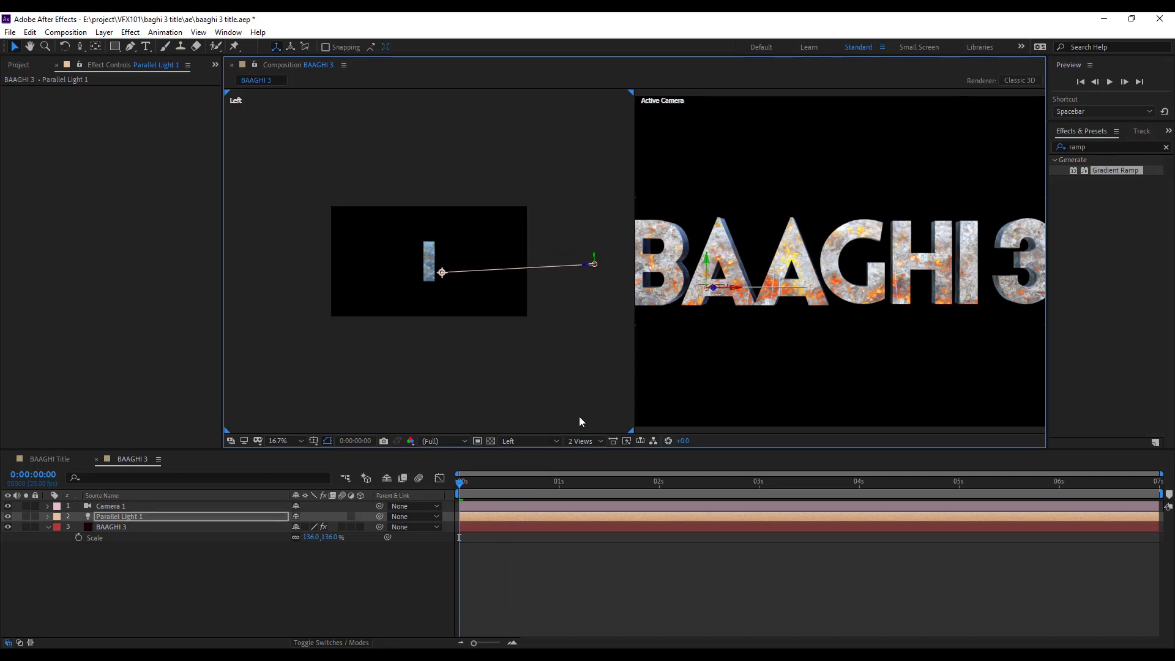
pyautogui.click(702, 414)
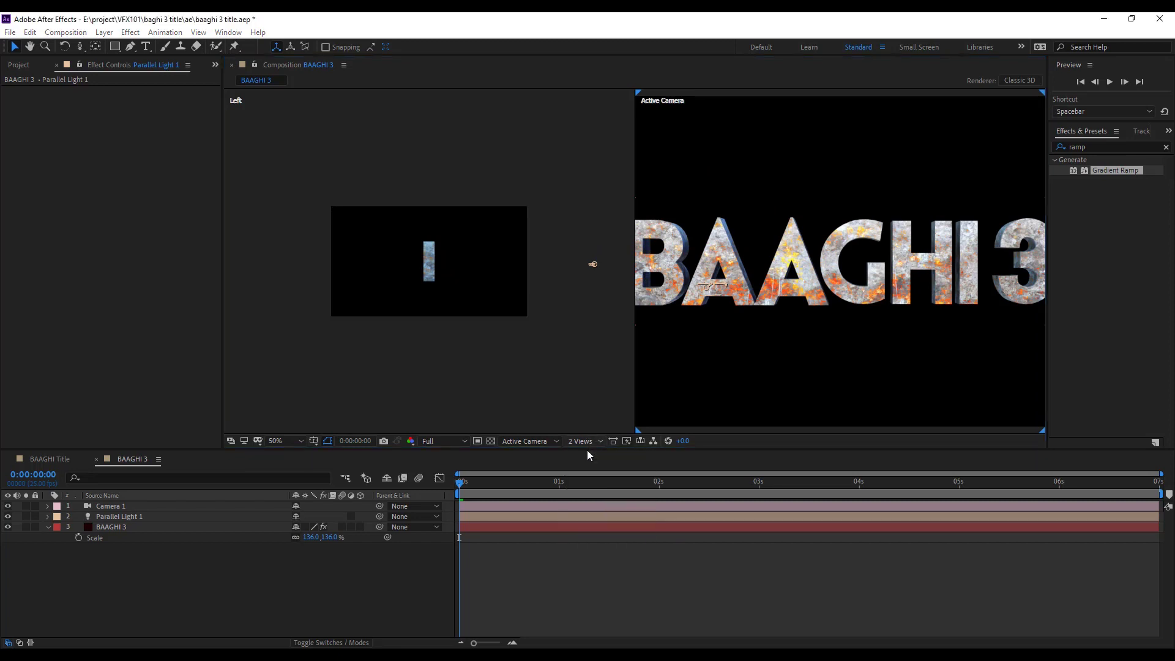
pyautogui.hotkey('ctrl', 'alt', 'shift', 'n')
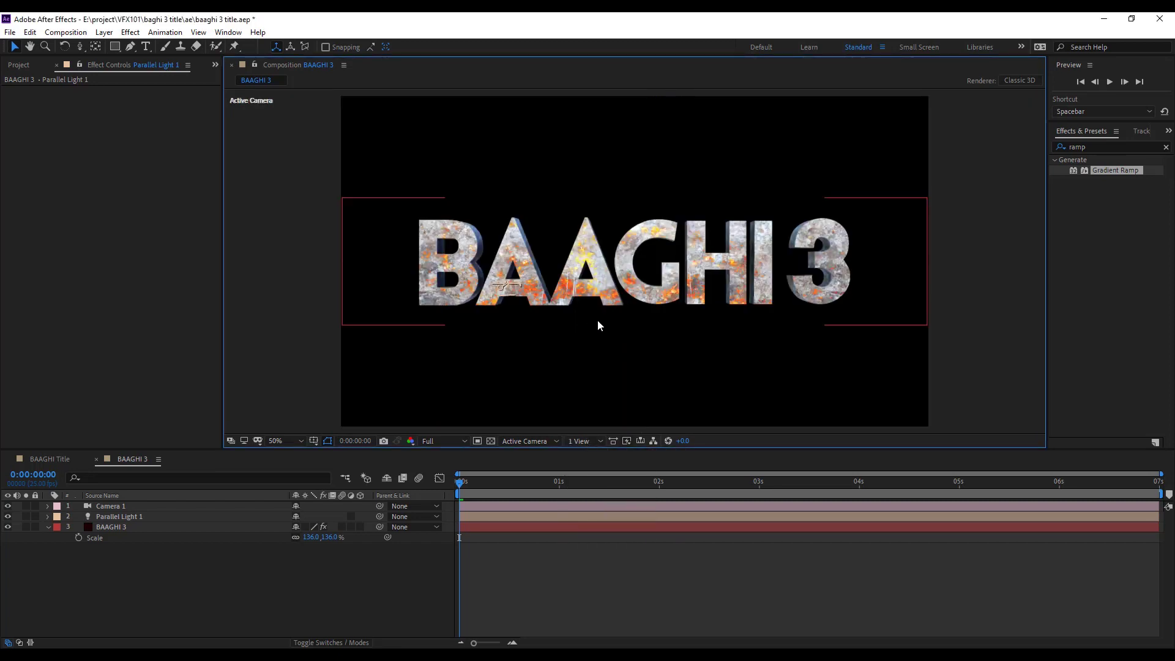
# Set Parallel Light 1 to 50% intensity with Casts Shadows enabled.
pyautogui.doubleClick(148, 518)
pyautogui.moveTo(578, 263); pyautogui.dragTo(554, 262)
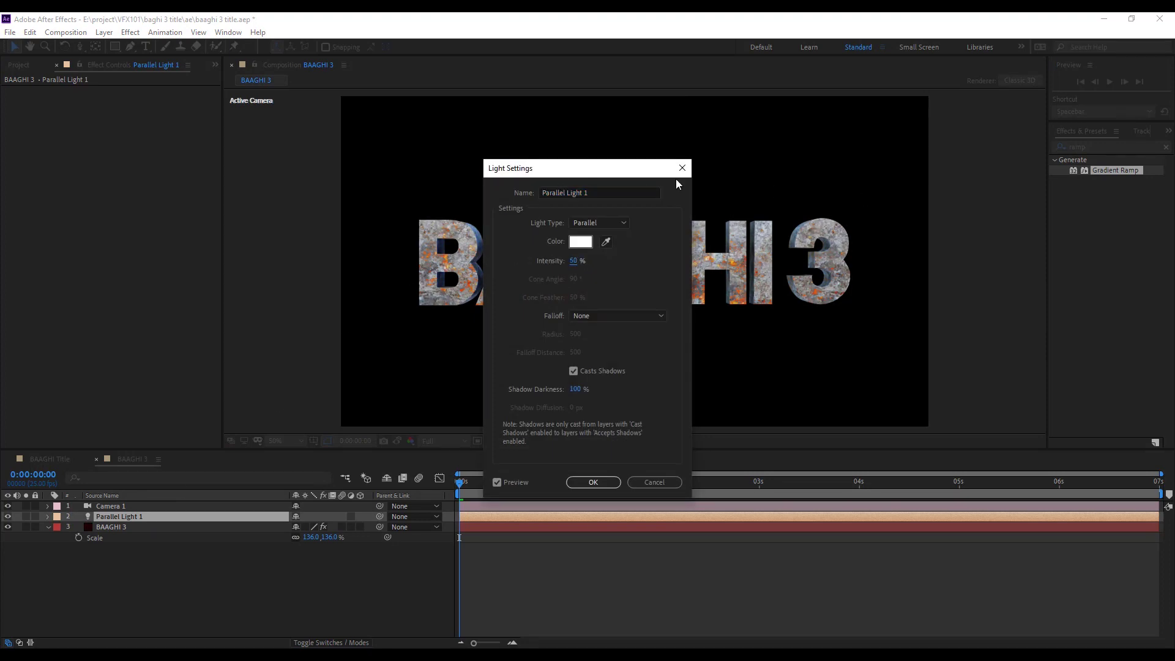
pyautogui.click(593, 481)
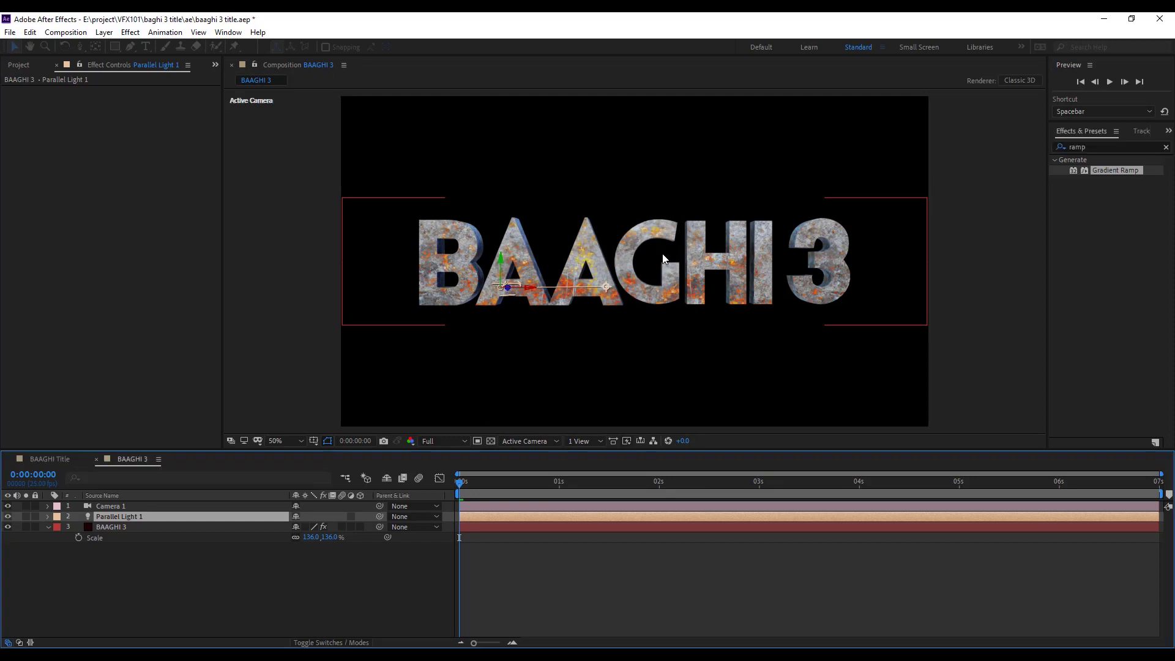
pyautogui.click(85, 543)
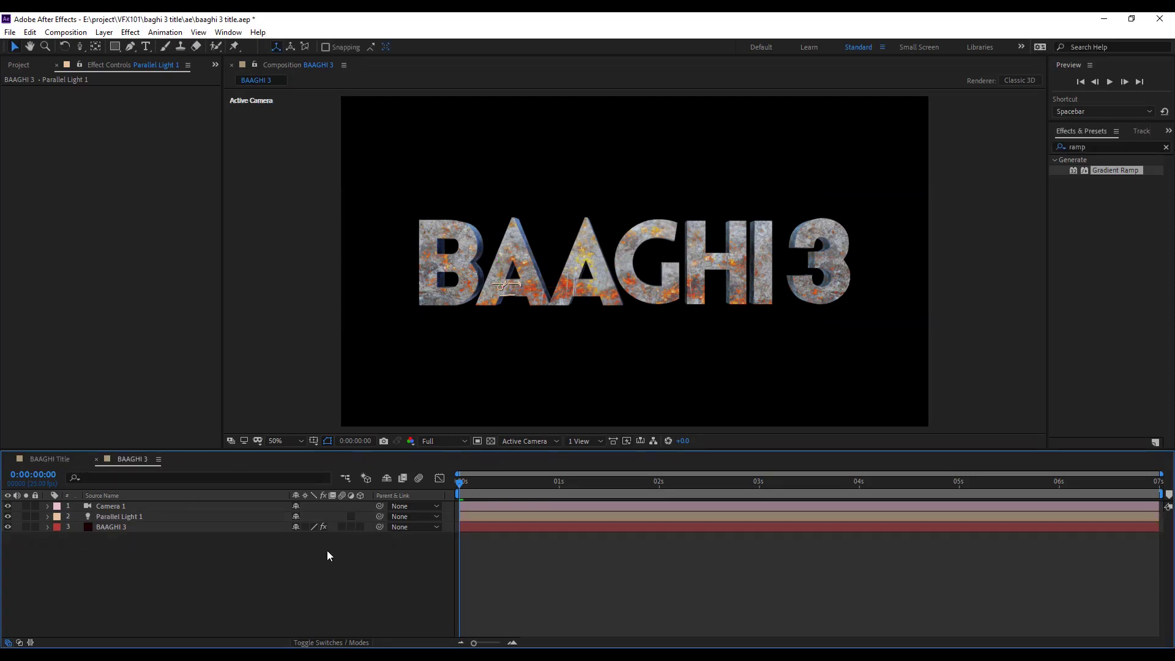
# Create a new solid named ramp and apply Gradient Ramp to it.
pyautogui.hotkey('ctrl', 'y')
pyautogui.write('ramp')
pyautogui.press('Return')
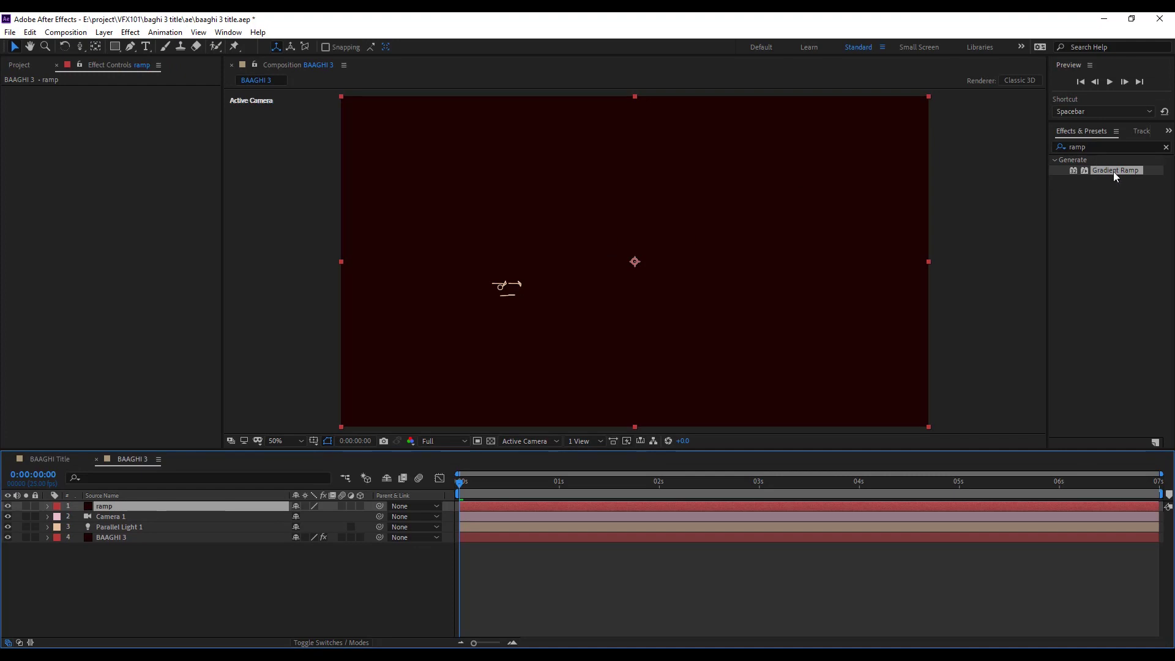
pyautogui.moveTo(1114, 171); pyautogui.dragTo(166, 558)
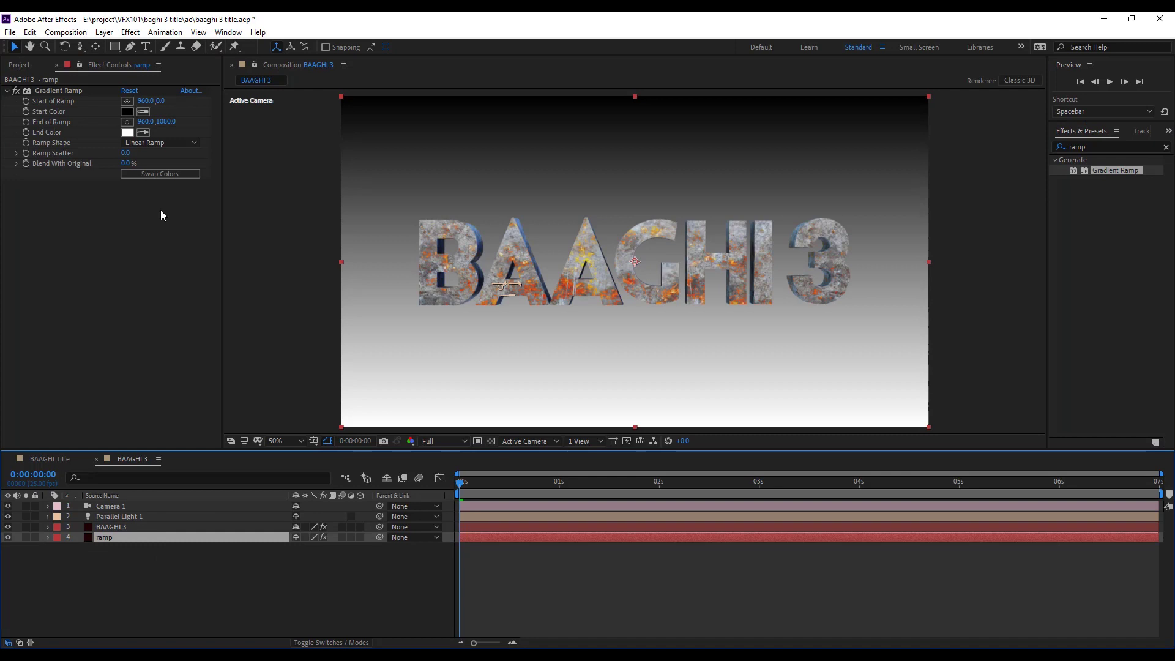
# Set the gradient's end colour to dark brown 1C0D02 and start colour to near-black 0A0500.
pyautogui.click(127, 133)
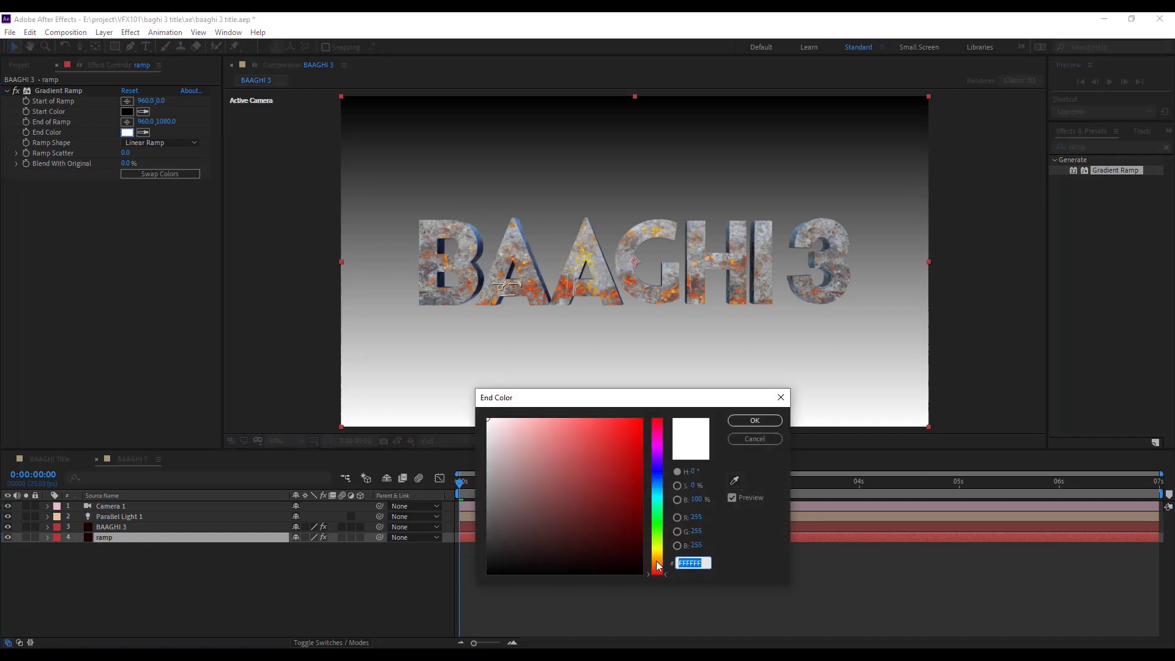
pyautogui.click(658, 565)
pyautogui.moveTo(634, 557); pyautogui.dragTo(634, 557)
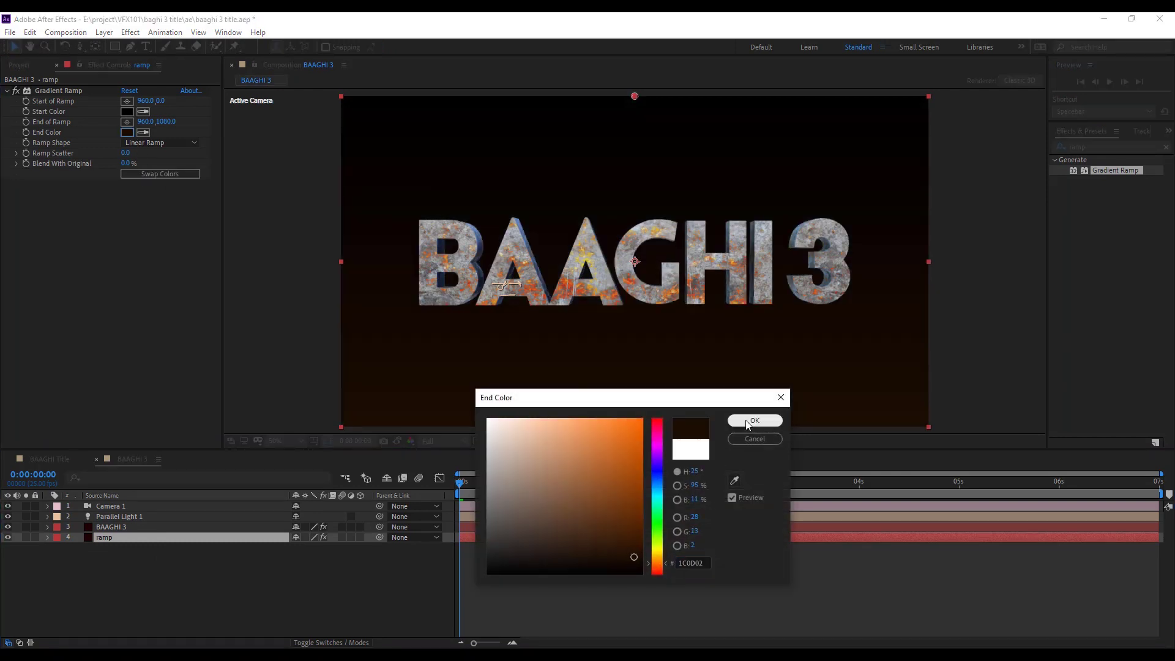
pyautogui.click(755, 420)
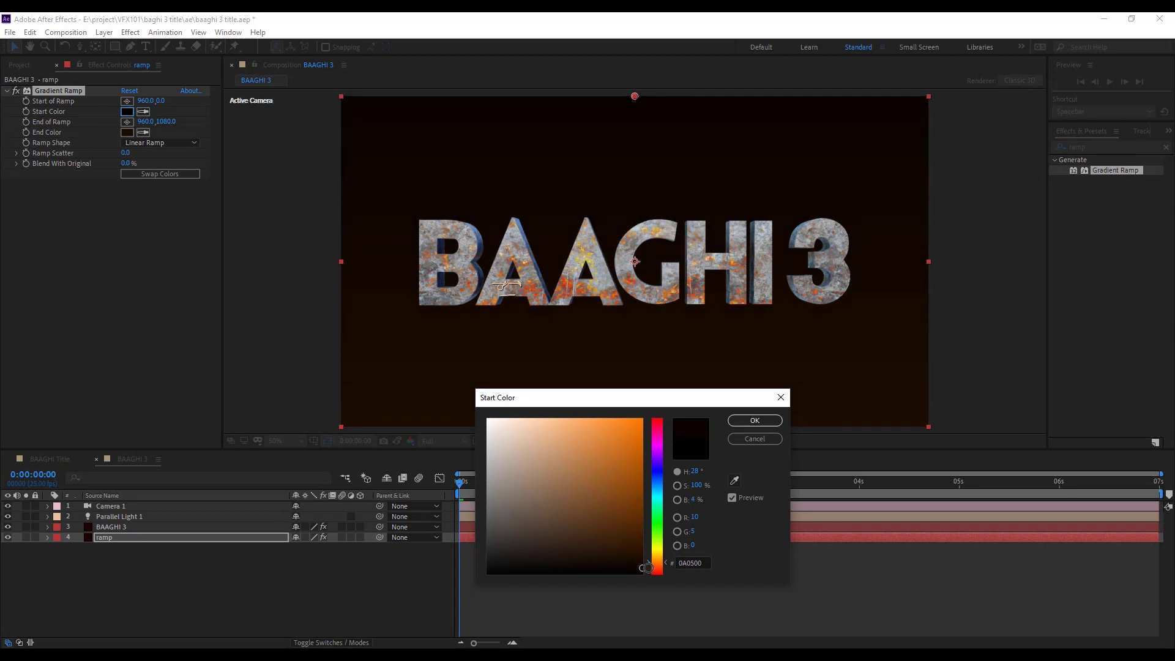
pyautogui.click(755, 420)
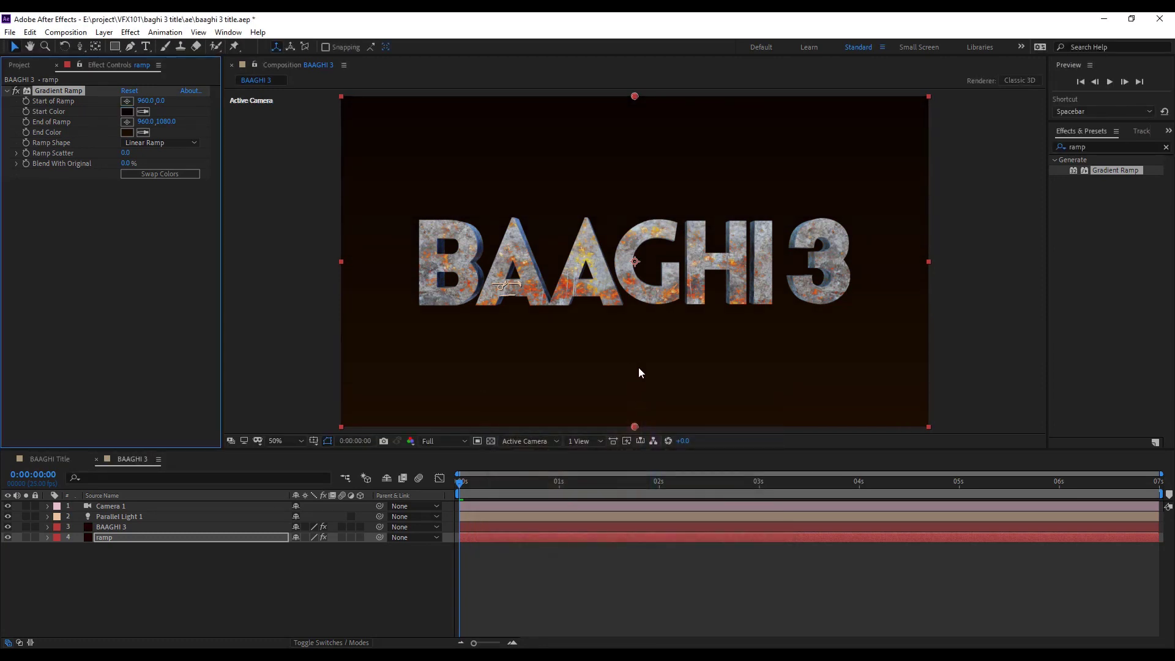
pyautogui.click(526, 287)
pyautogui.click(130, 31)
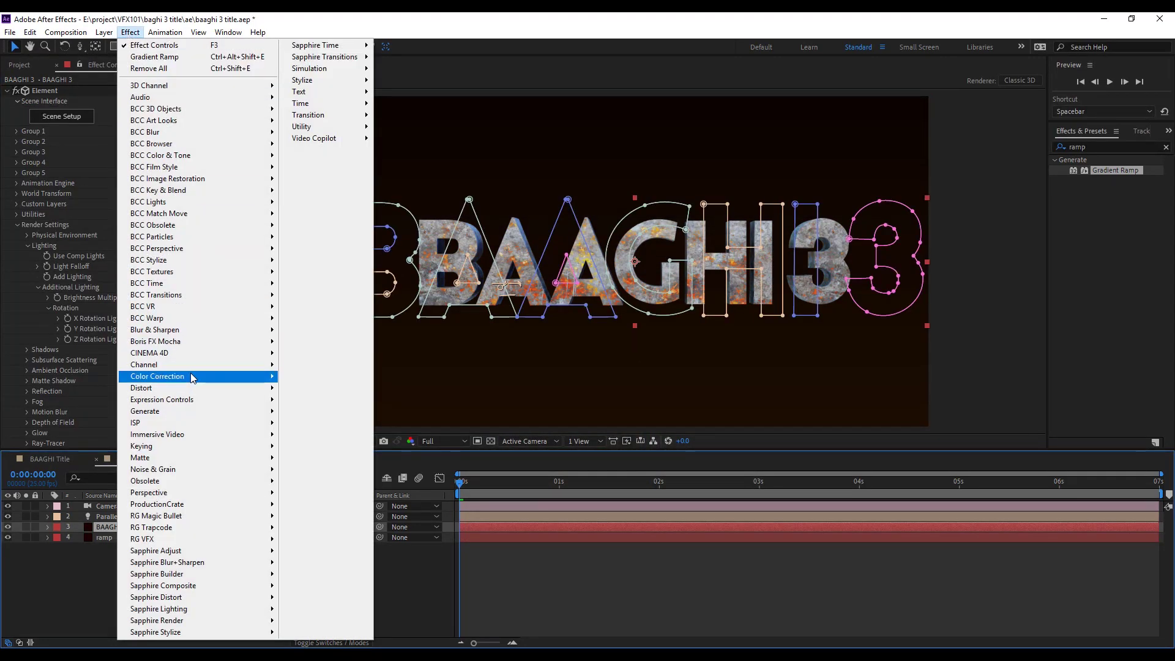
# Apply Levels to BAAGHI 3: raise input black, lower output white to 227, Red gamma 1.20.
pyautogui.moveTo(192, 377)
pyautogui.click(306, 518)
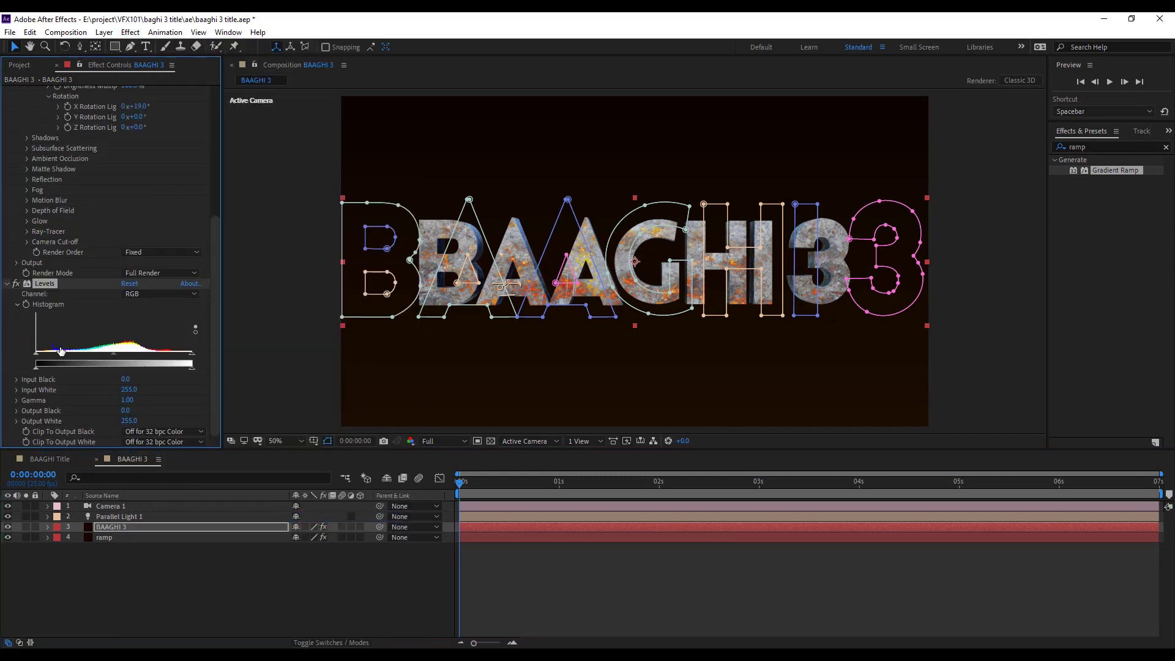
pyautogui.moveTo(39, 357); pyautogui.dragTo(43, 362)
pyautogui.moveTo(188, 369); pyautogui.dragTo(126, 355)
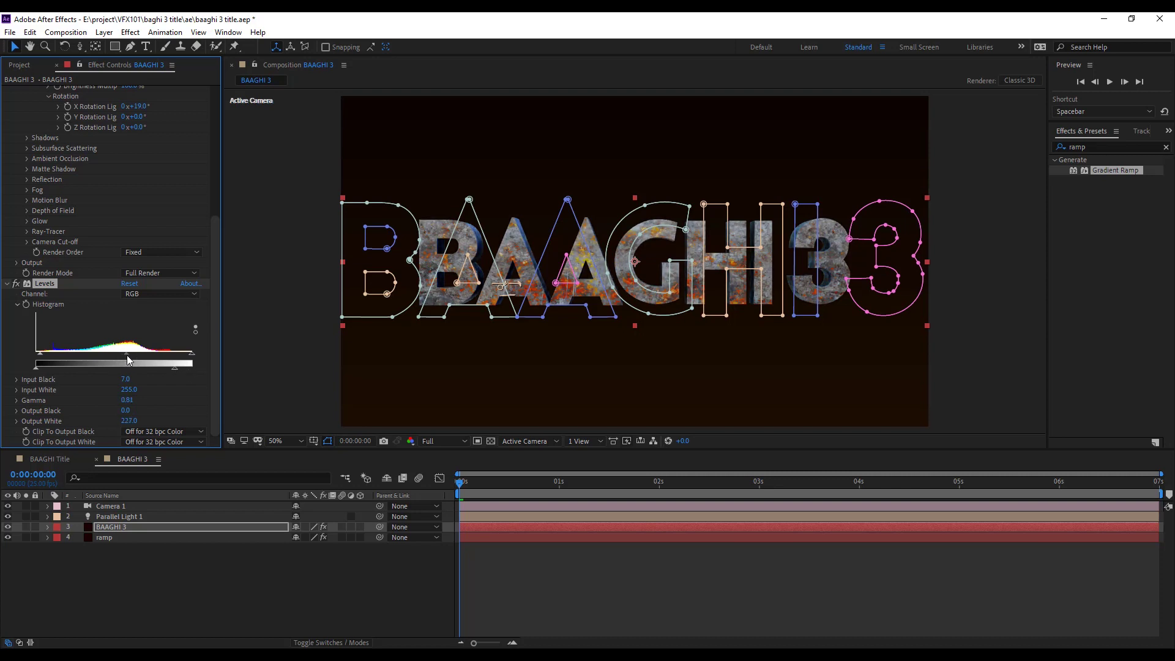
pyautogui.click(147, 295)
pyautogui.click(146, 321)
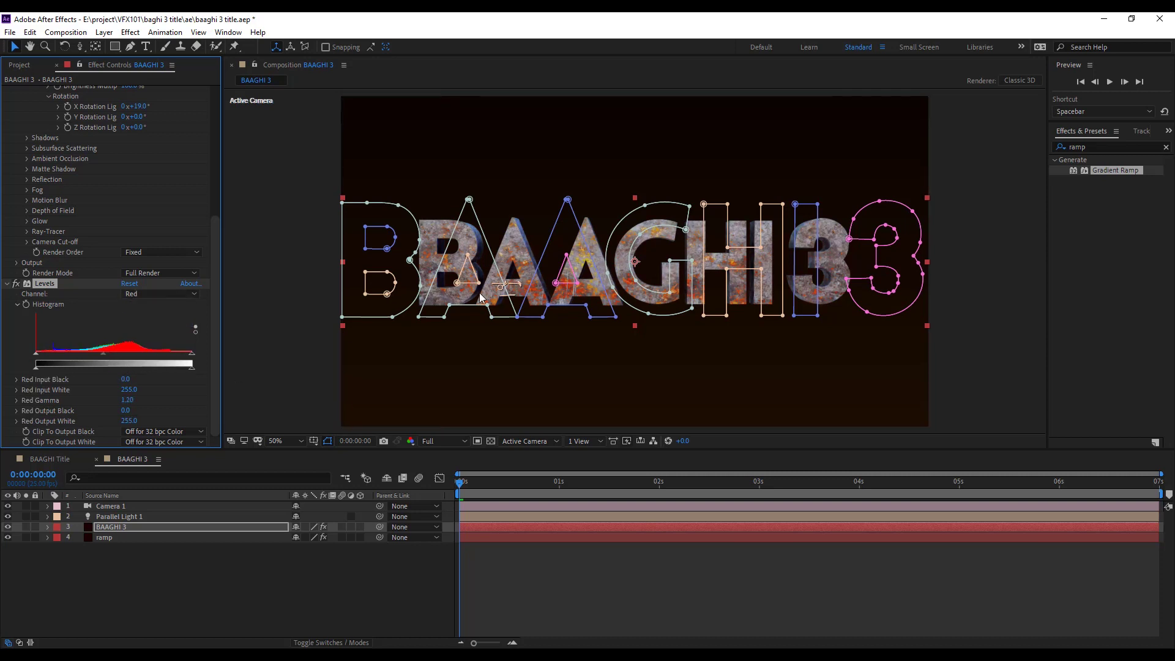
pyautogui.click(127, 528)
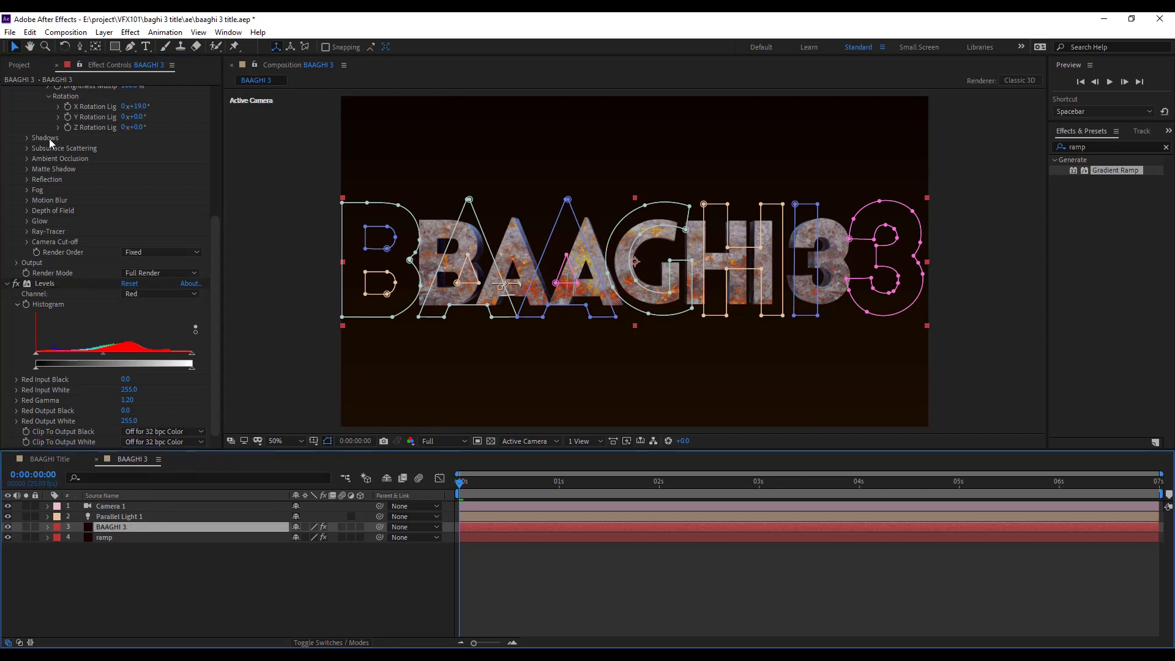
pyautogui.click(20, 65)
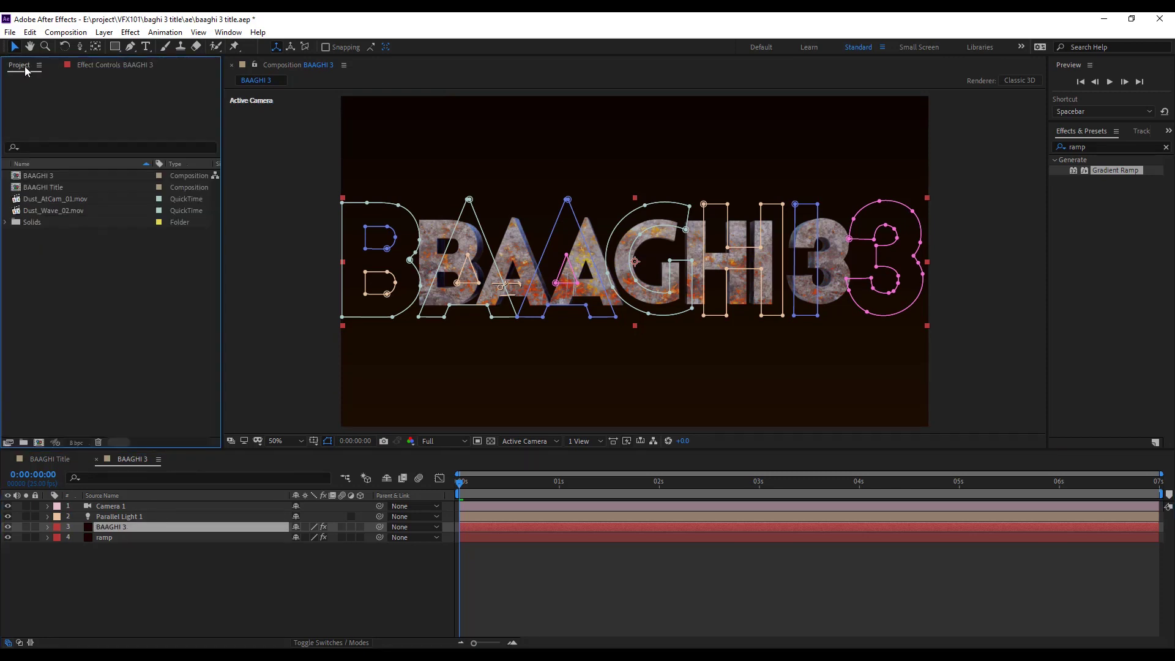
# Keyframe the Element's World Position Z from -2220 back toward 0, then preview the fly-in.
pyautogui.click(126, 532)
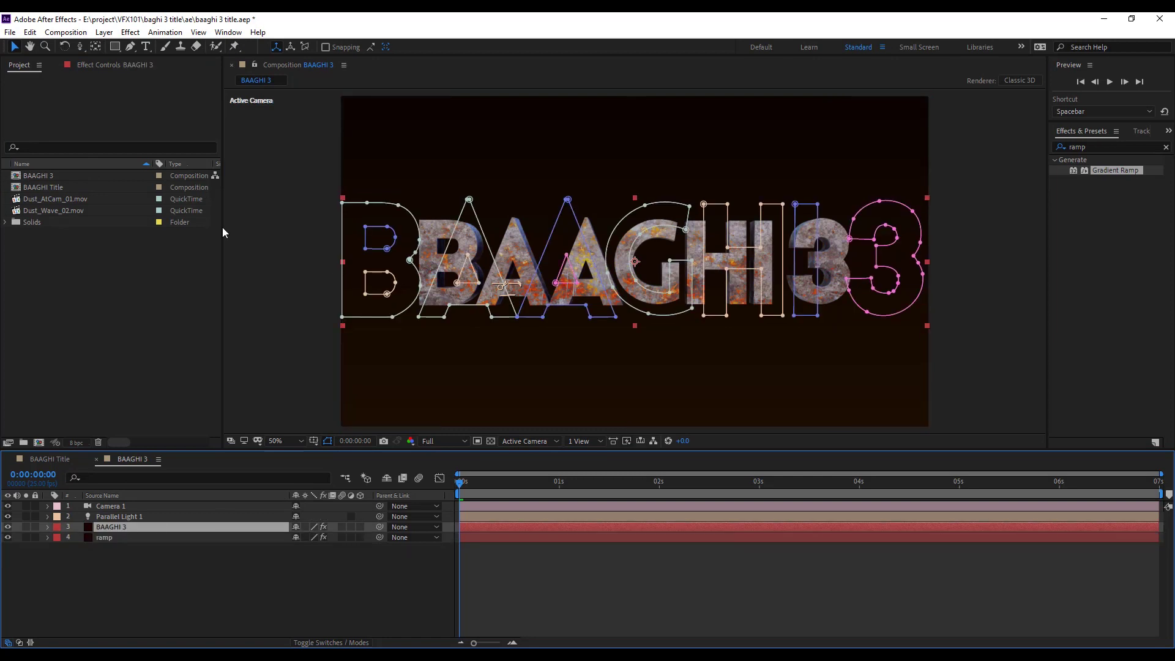
pyautogui.click(123, 65)
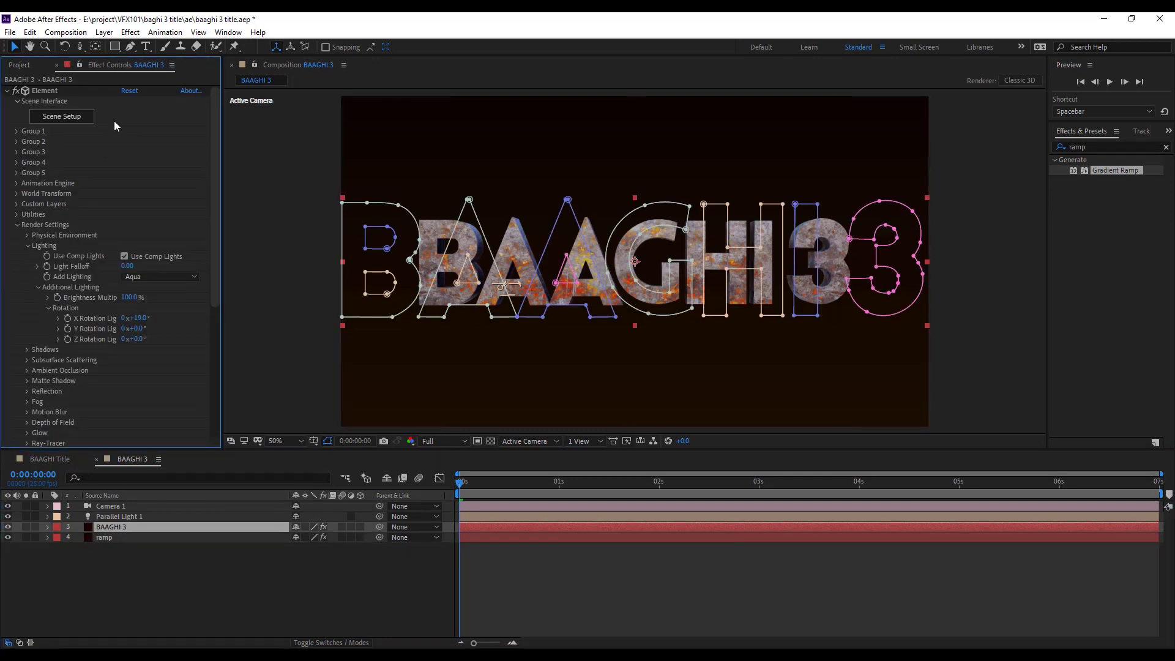
pyautogui.click(17, 225)
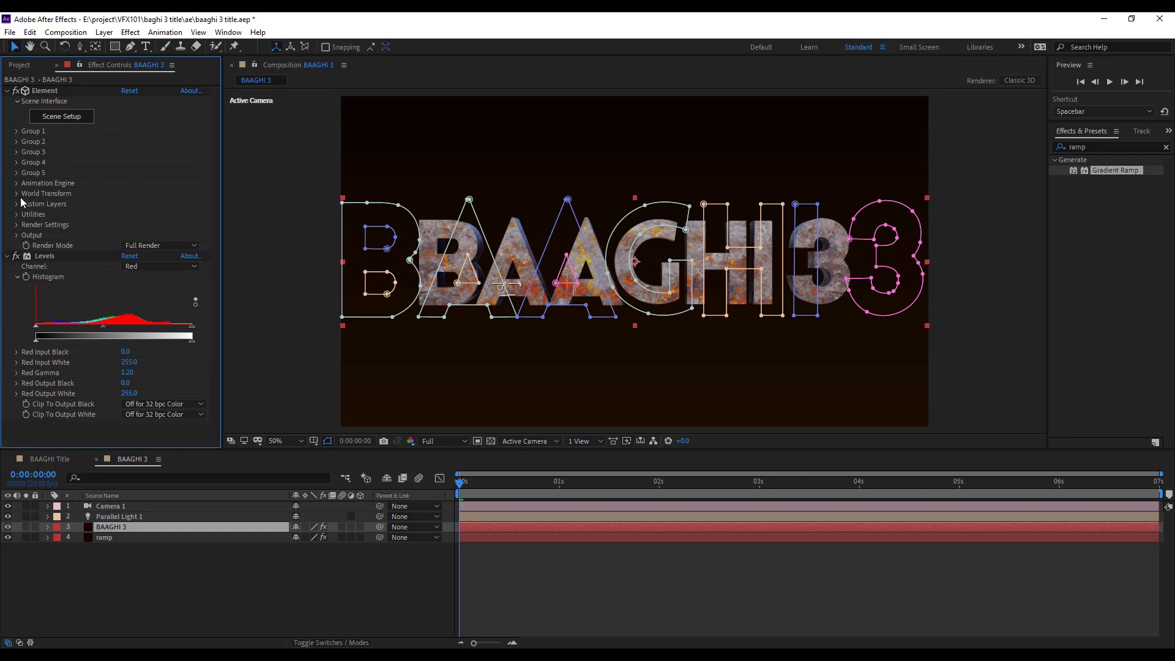
pyautogui.click(17, 194)
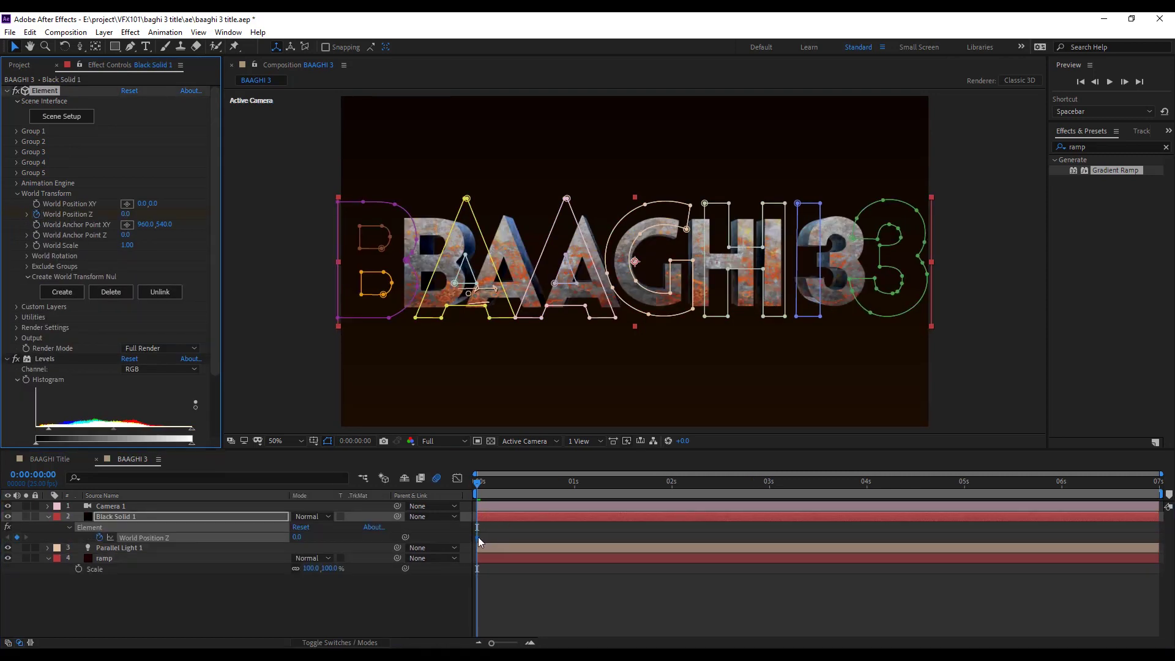
pyautogui.press('u')
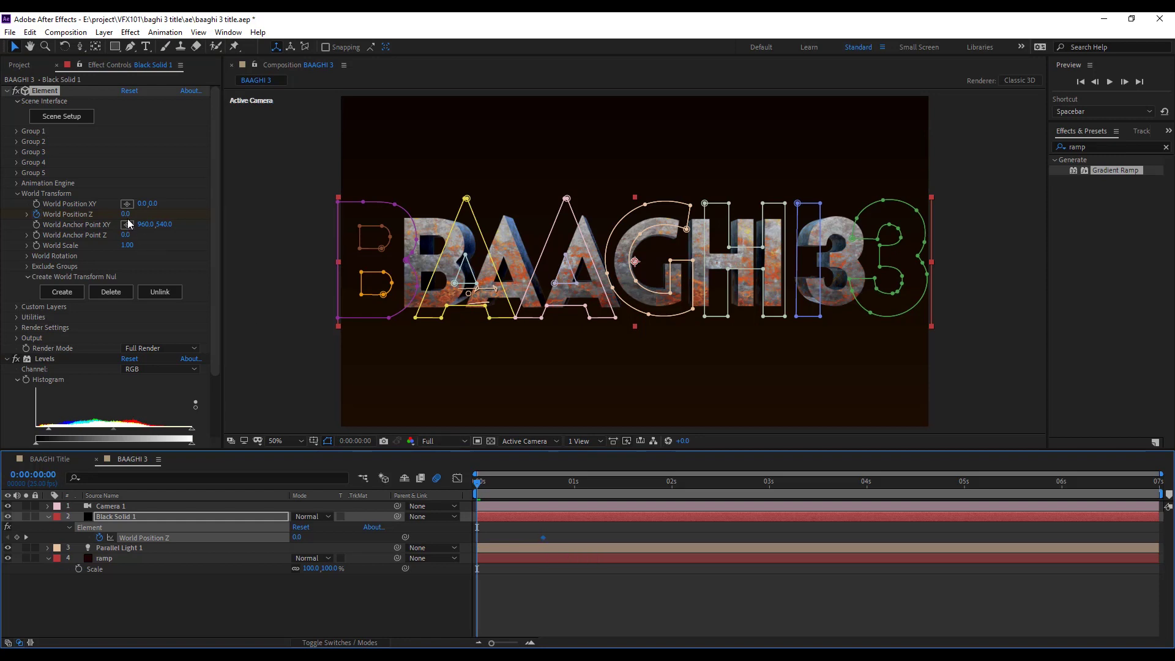
pyautogui.moveTo(131, 213); pyautogui.dragTo(76, 223)
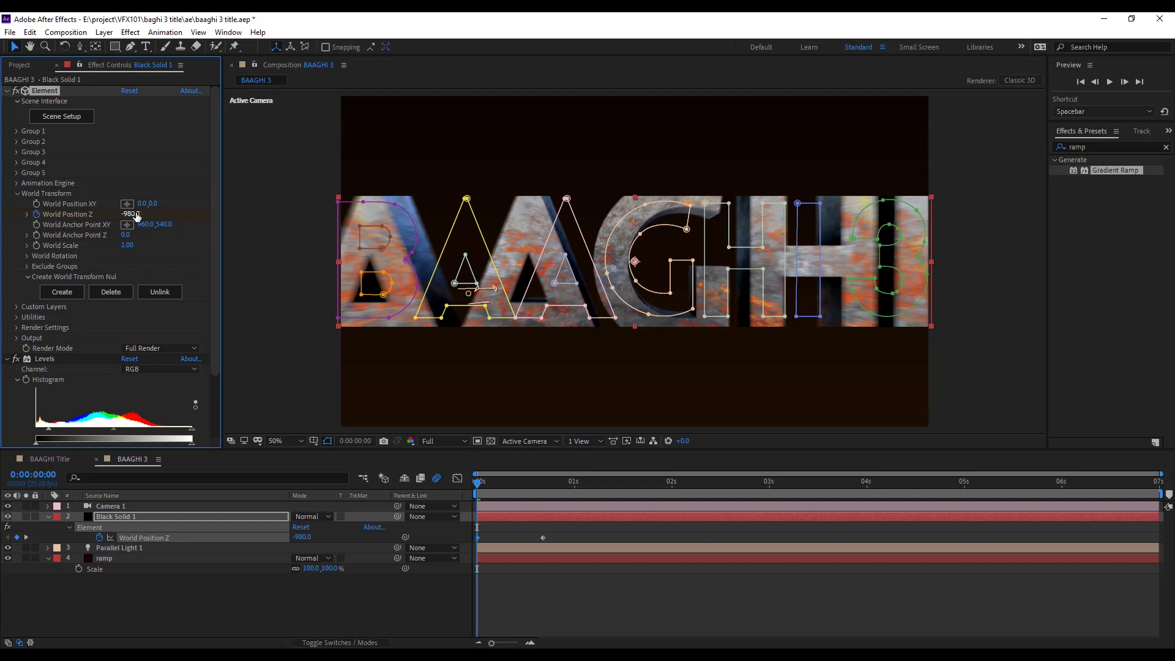
pyautogui.moveTo(131, 213); pyautogui.dragTo(74, 216)
pyautogui.press('space')
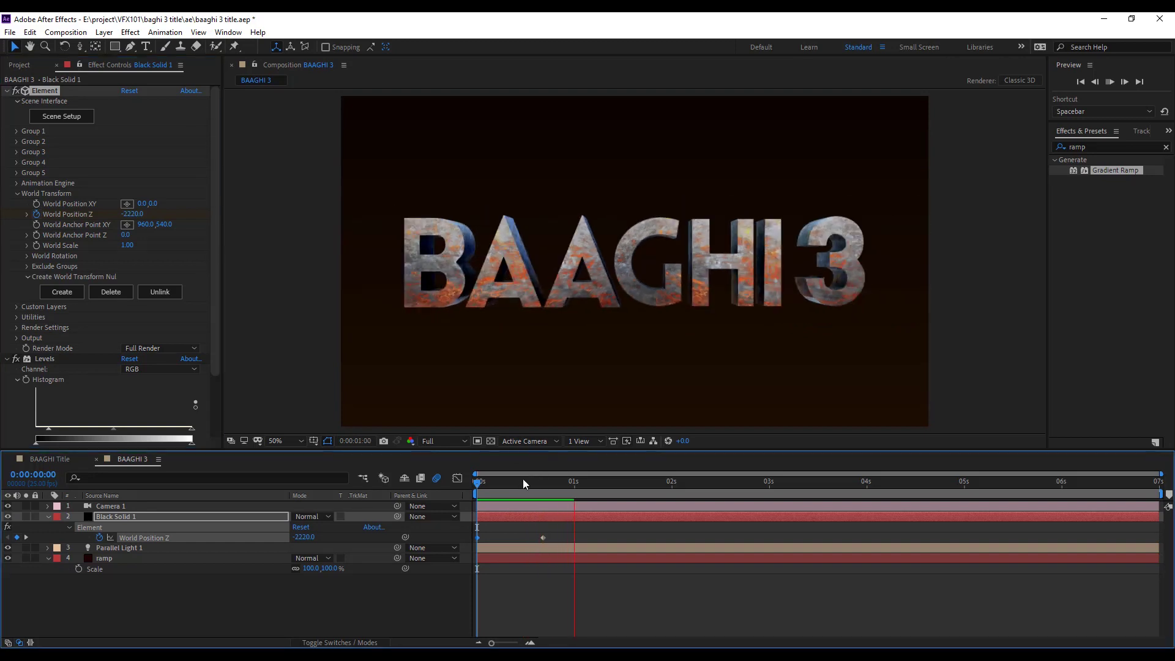
# Stop at 0:00:00:22 and add an adjustment layer with the Looks effect applied.
pyautogui.click(496, 483)
pyautogui.moveTo(538, 495); pyautogui.dragTo(562, 495)
pyautogui.click(106, 35)
pyautogui.moveTo(123, 46)
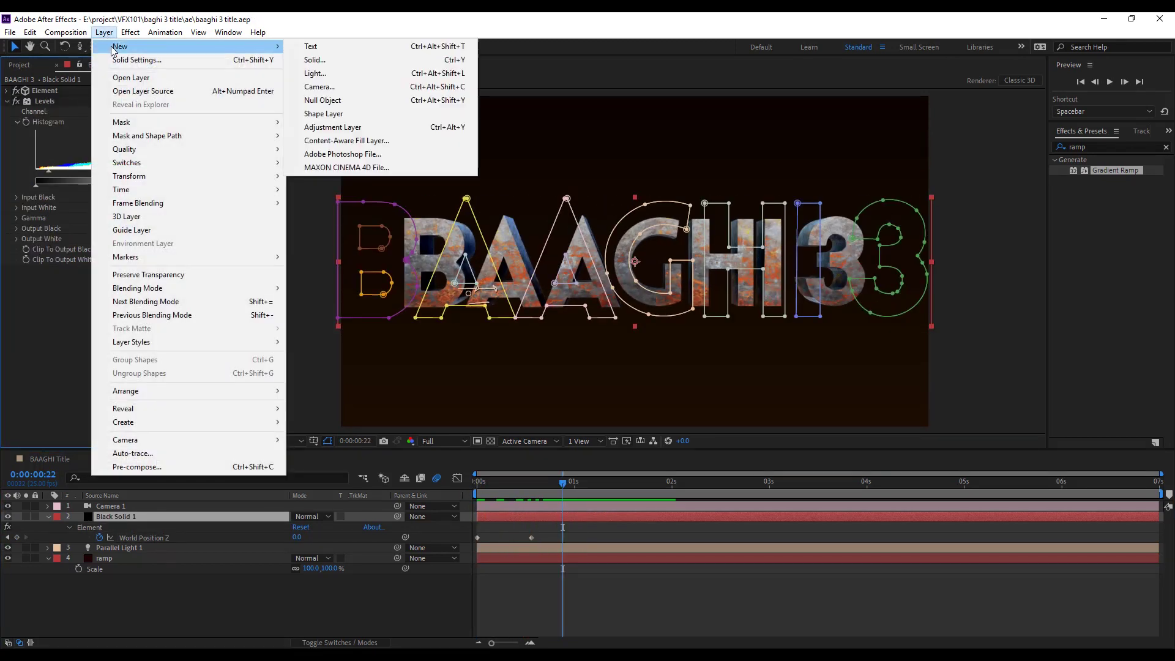
pyautogui.click(368, 127)
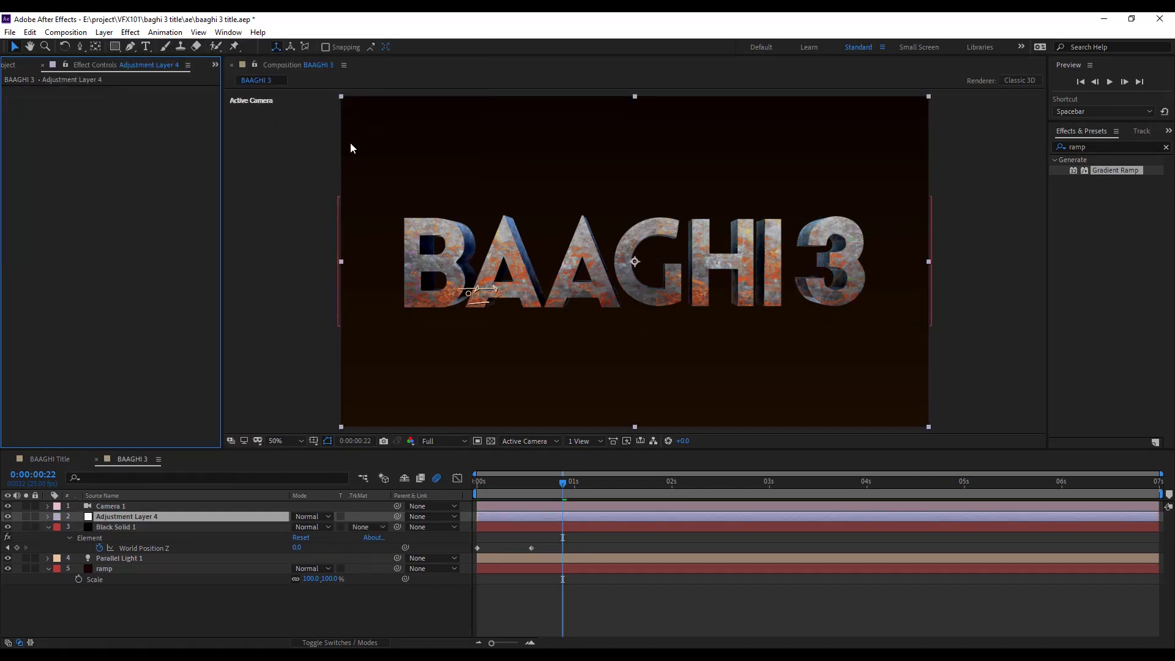
pyautogui.click(131, 32)
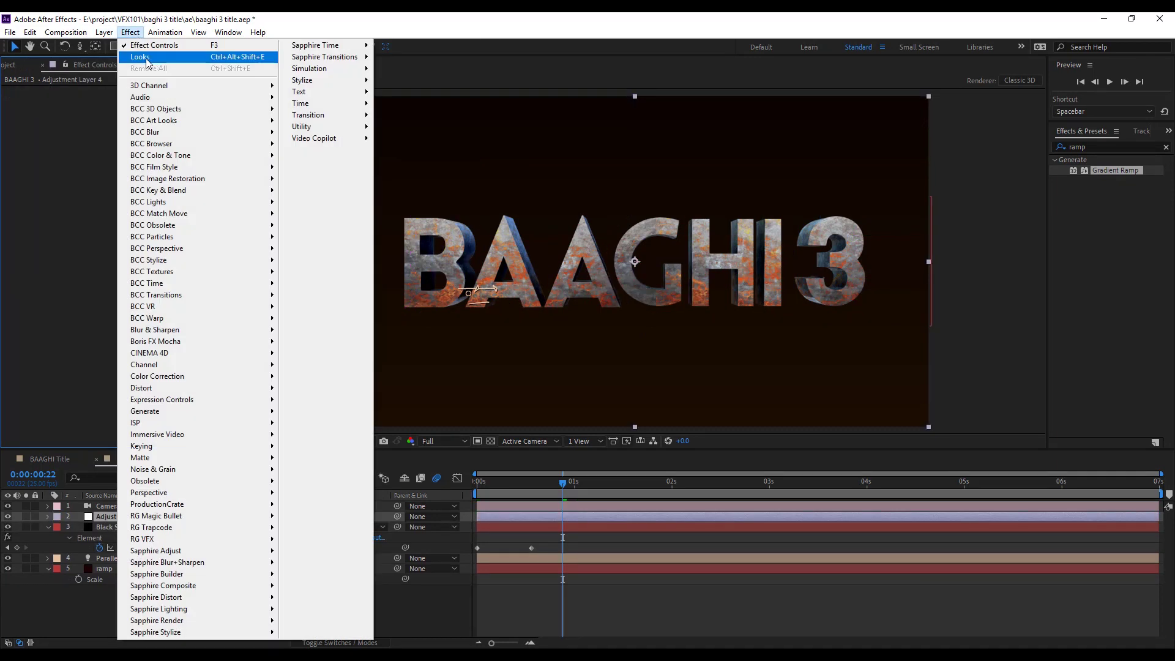
pyautogui.click(140, 57)
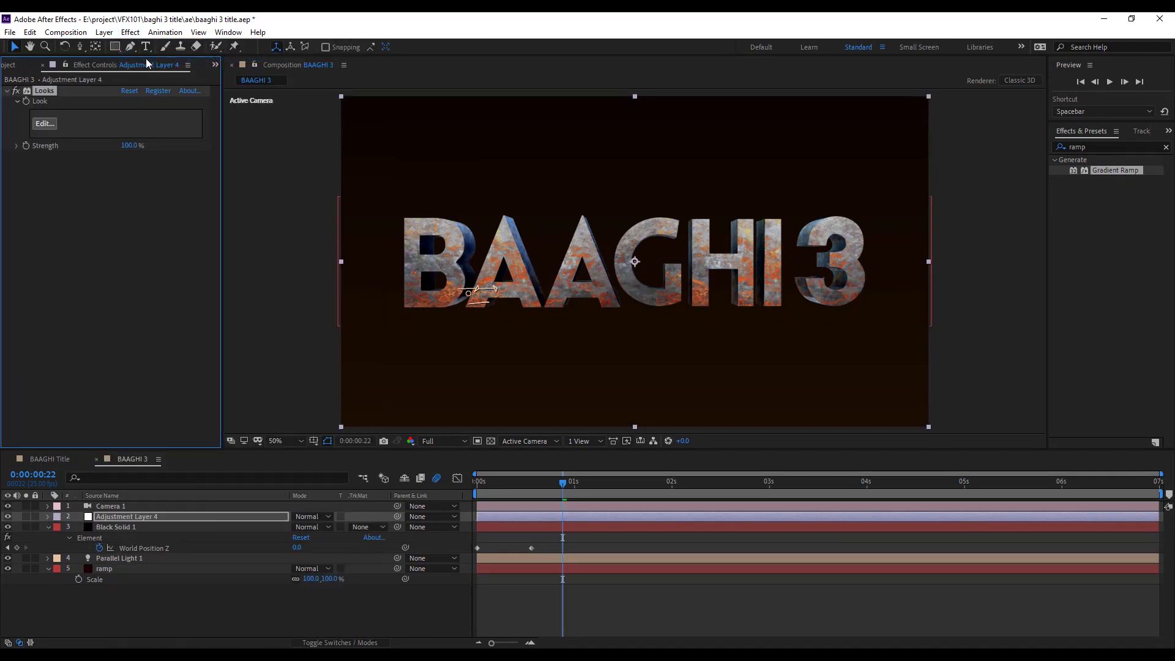
# Apply the Classic Warm and Fuzzy look with Diffusion off, at 56% strength.
pyautogui.click(44, 124)
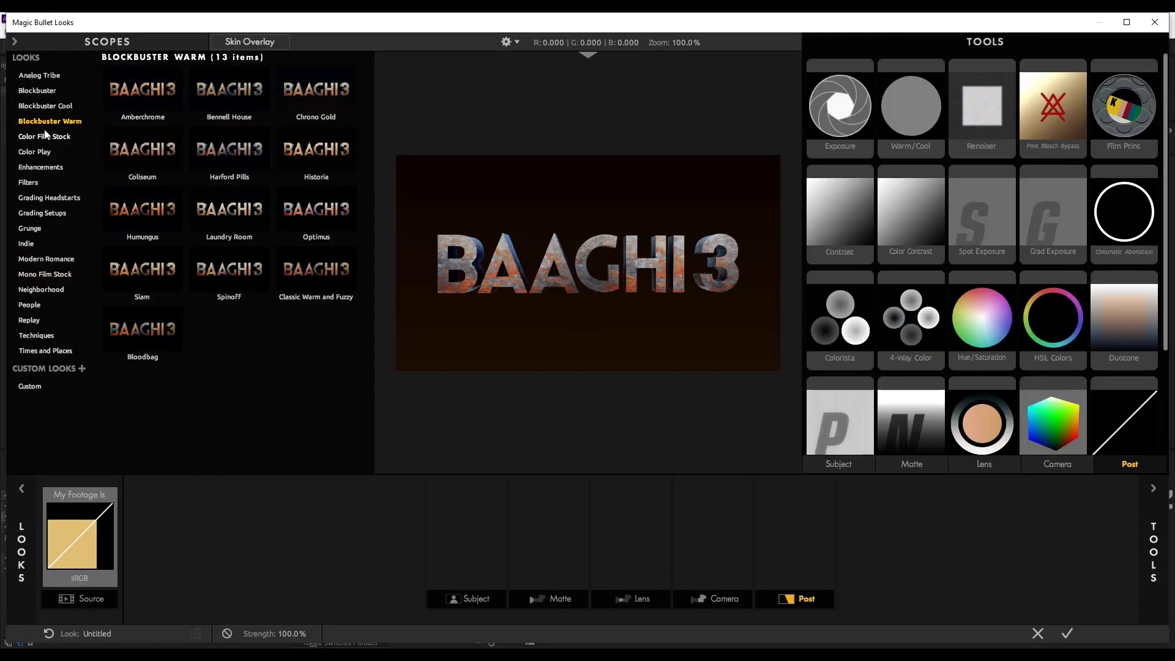
pyautogui.click(317, 274)
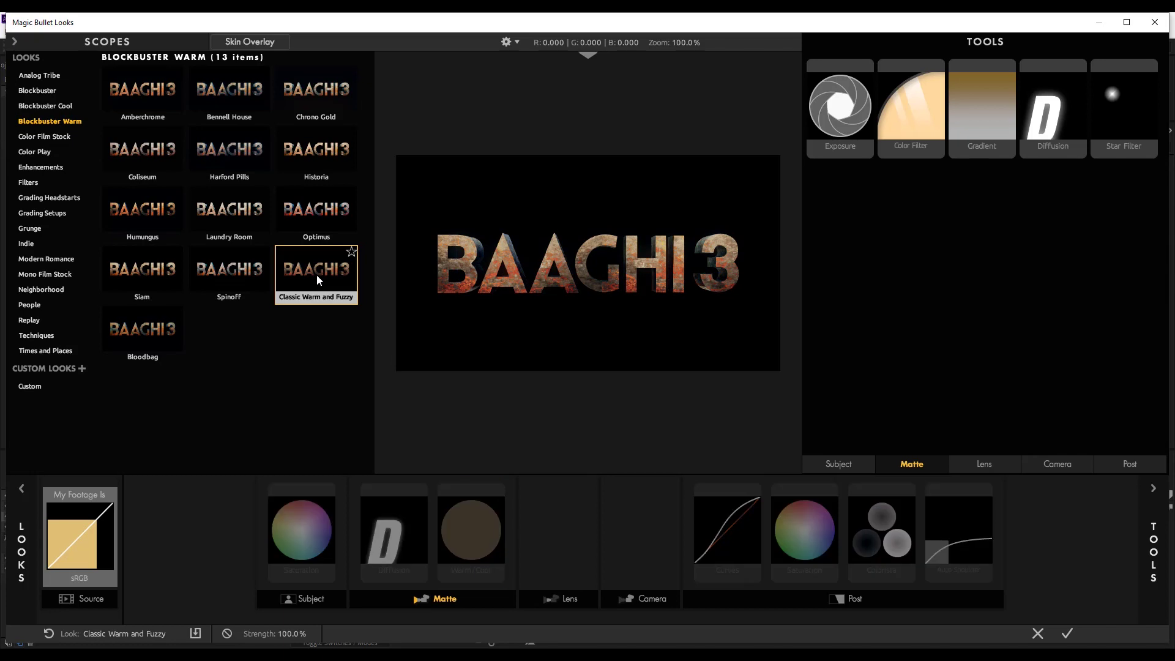
pyautogui.click(422, 491)
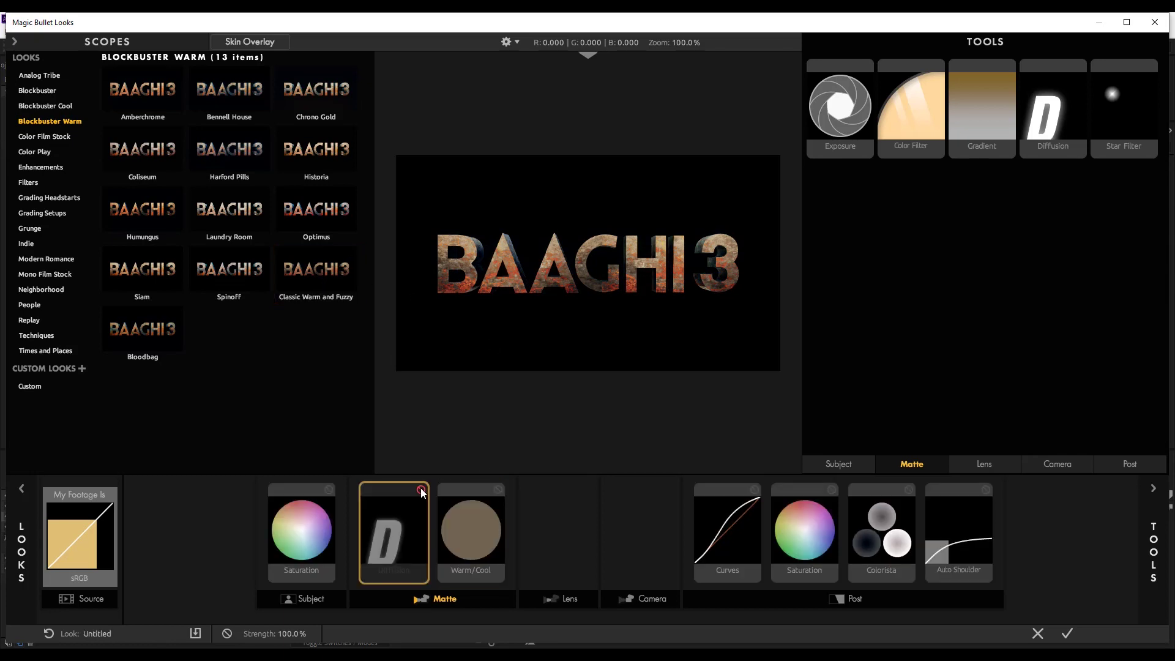
pyautogui.click(1069, 634)
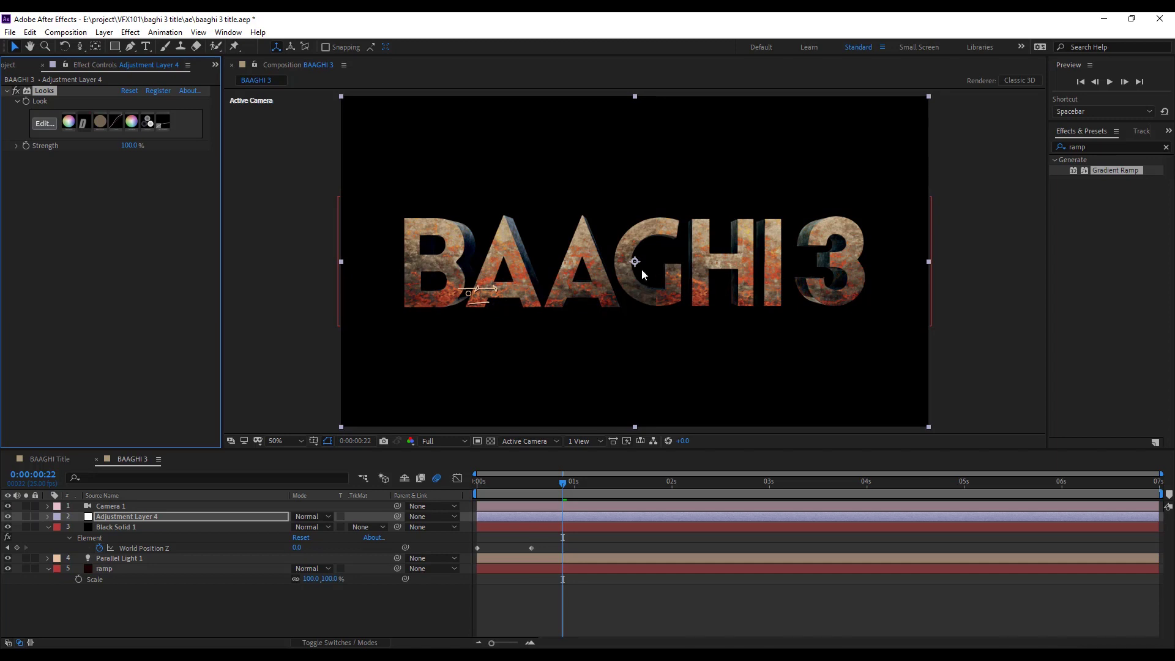
pyautogui.click(129, 518)
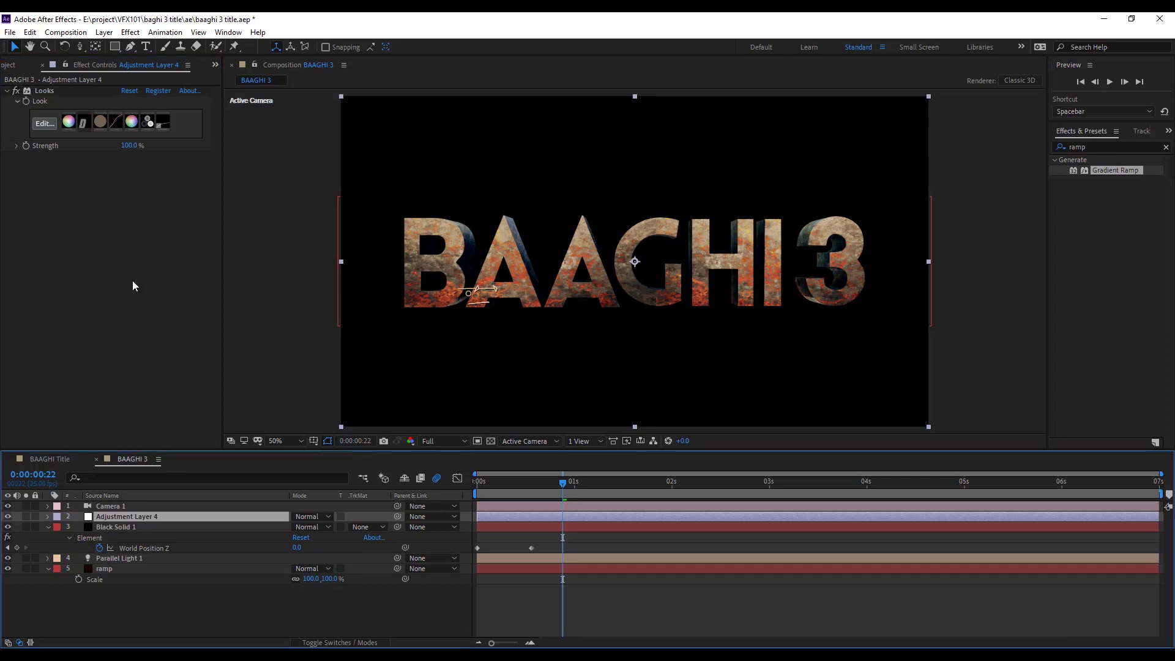
pyautogui.moveTo(129, 145); pyautogui.dragTo(106, 149)
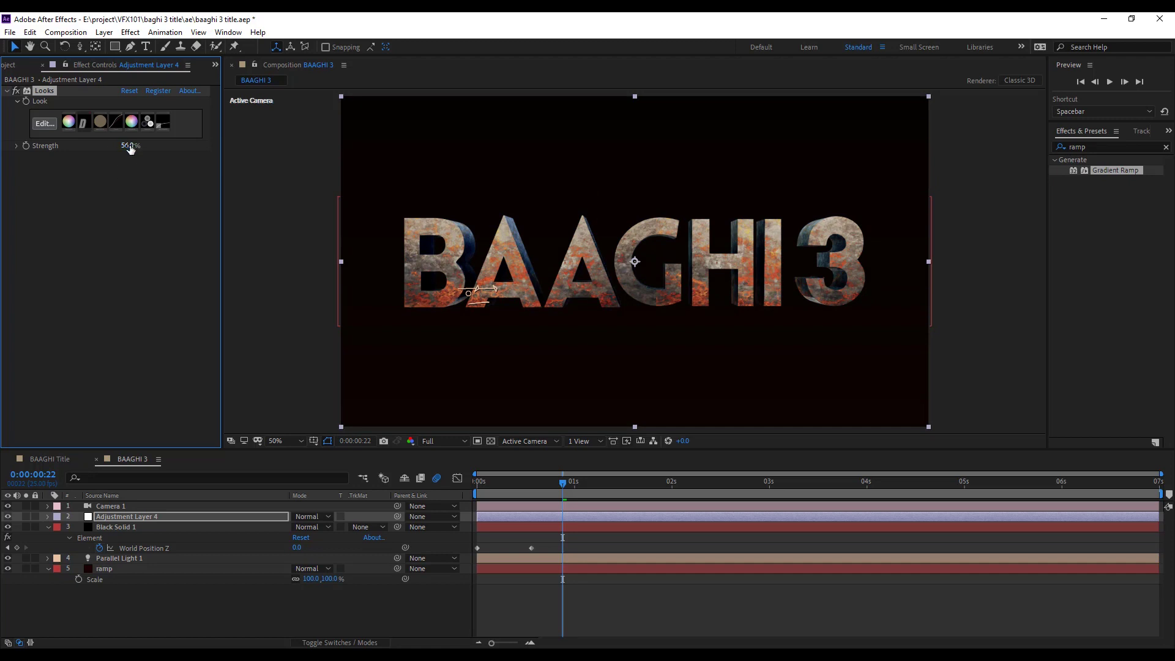
# Add Dust_AtCam_01.mov to the timeline, scaled to about 158% and nudged slightly down.
pyautogui.click(3, 64)
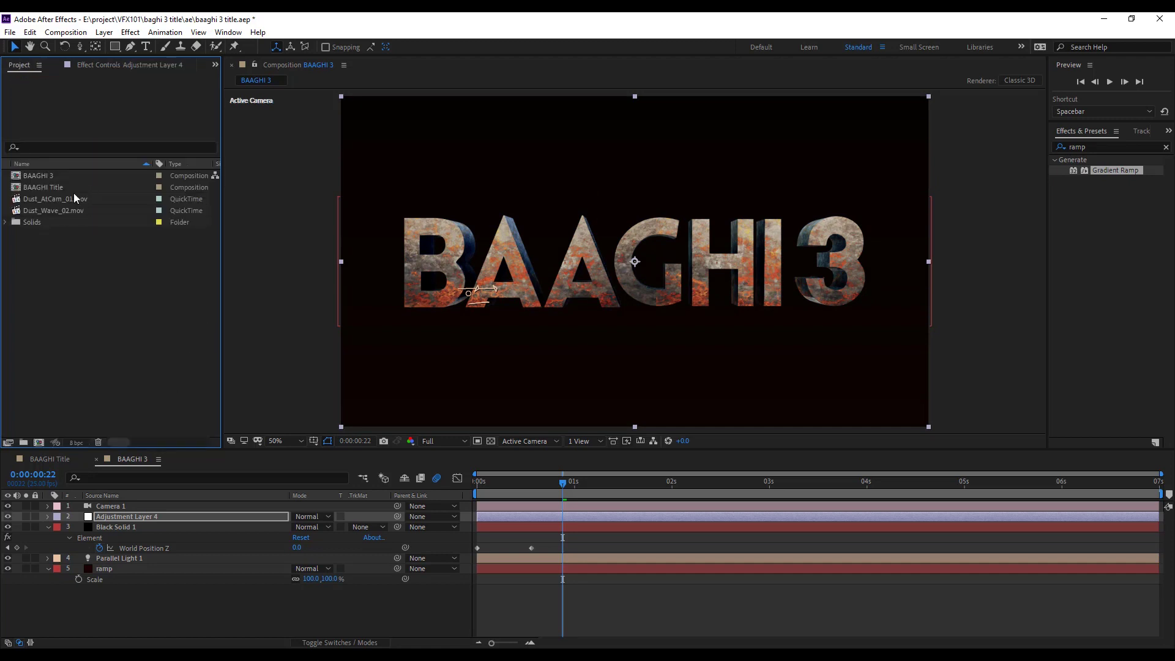
pyautogui.moveTo(78, 200); pyautogui.dragTo(175, 525)
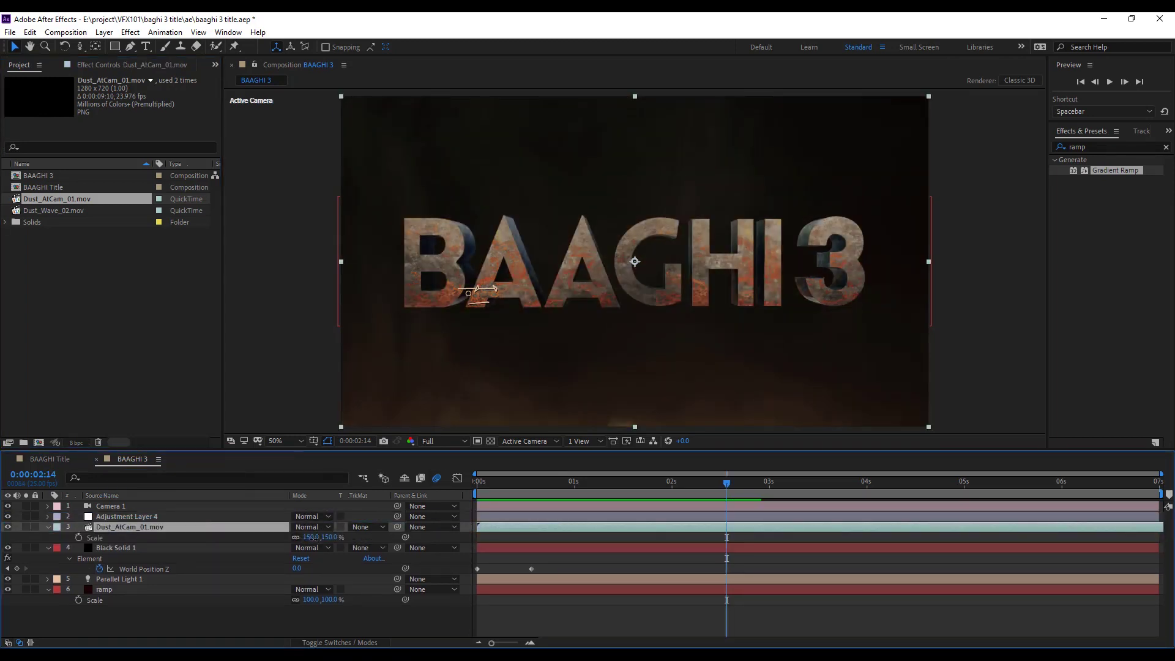
pyautogui.moveTo(311, 537); pyautogui.dragTo(319, 537)
pyautogui.moveTo(572, 296); pyautogui.dragTo(573, 302)
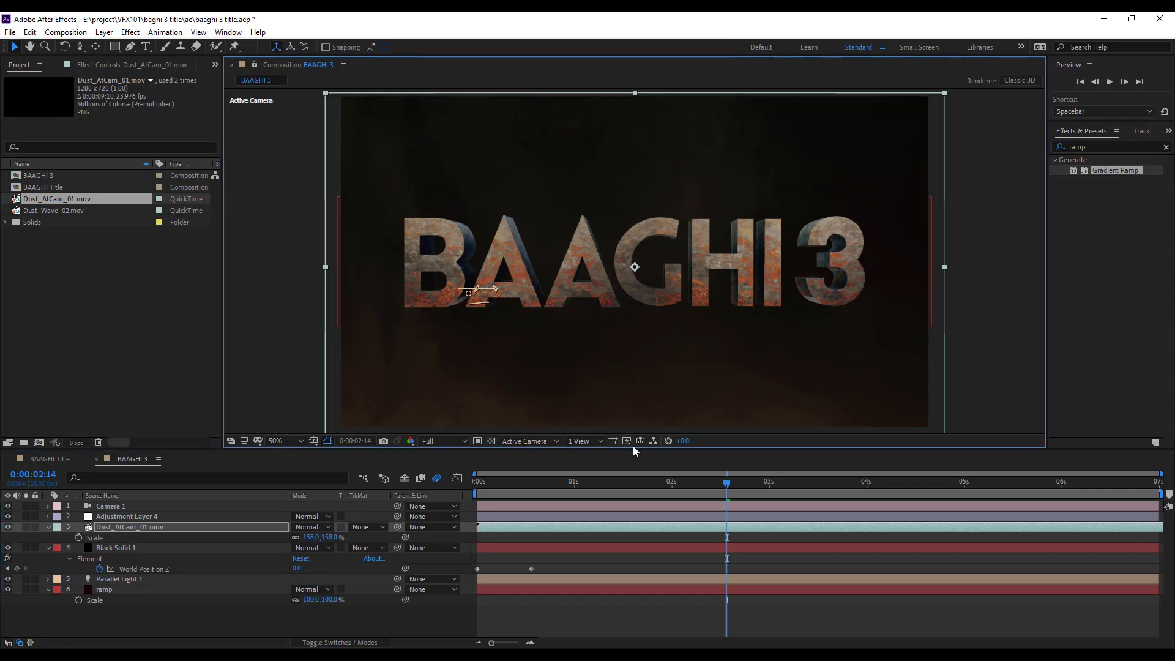
# Preview the composition from the start, stopping around 4 seconds in.
pyautogui.moveTo(719, 488); pyautogui.dragTo(454, 495)
pyautogui.click(49, 529)
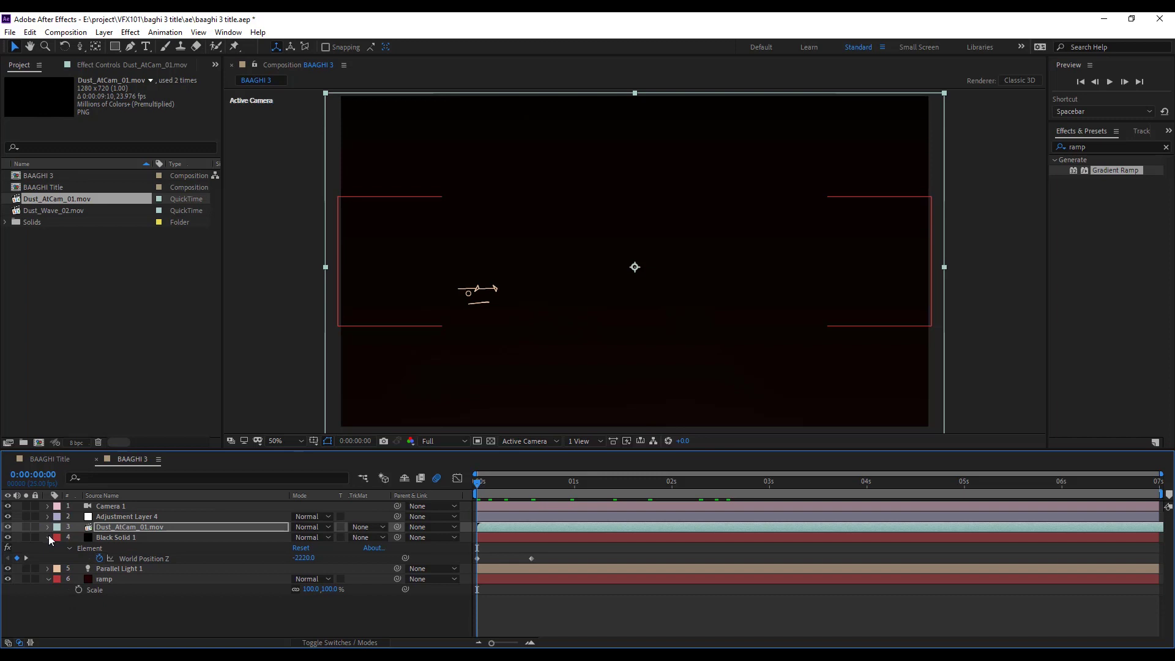
pyautogui.click(49, 536)
pyautogui.press('space')
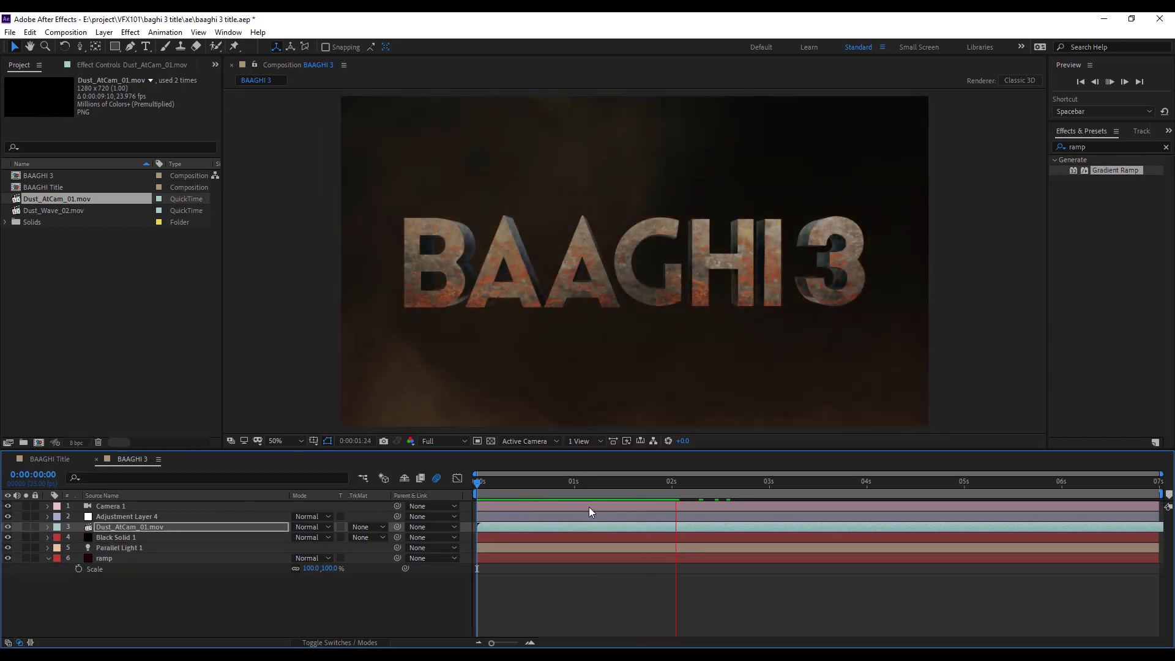
pyautogui.moveTo(770, 488); pyautogui.dragTo(878, 488)
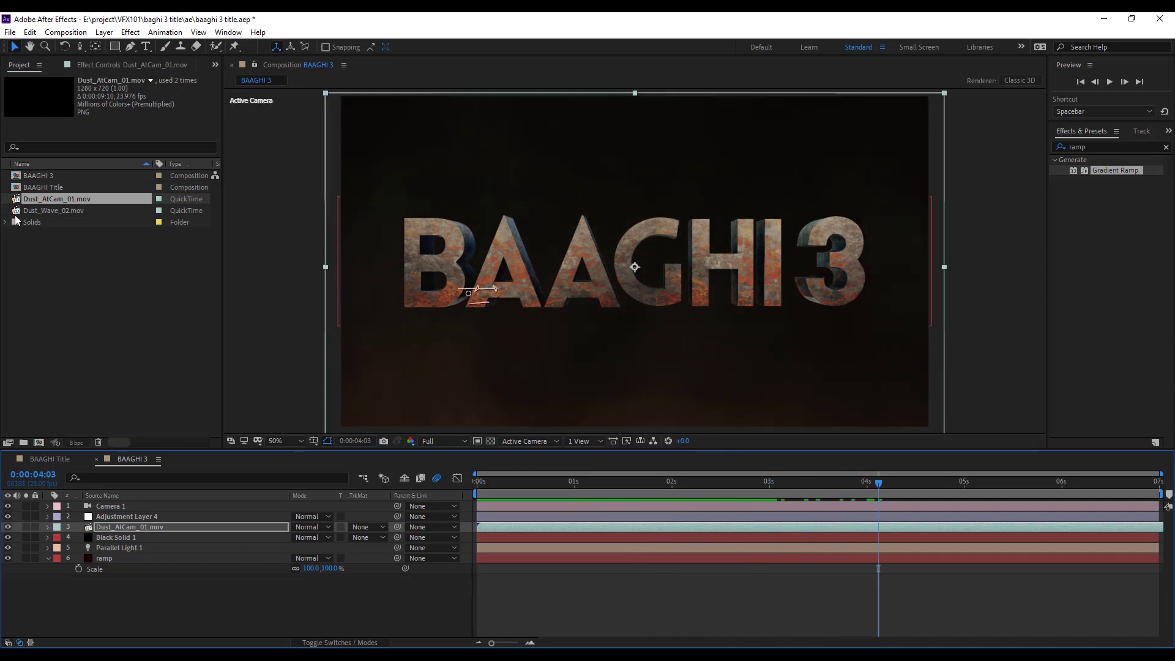
# Add Dust_Wave_02.mov to the composition, stretch it to fill the frame, and shift it earlier.
pyautogui.moveTo(27, 212); pyautogui.dragTo(181, 527)
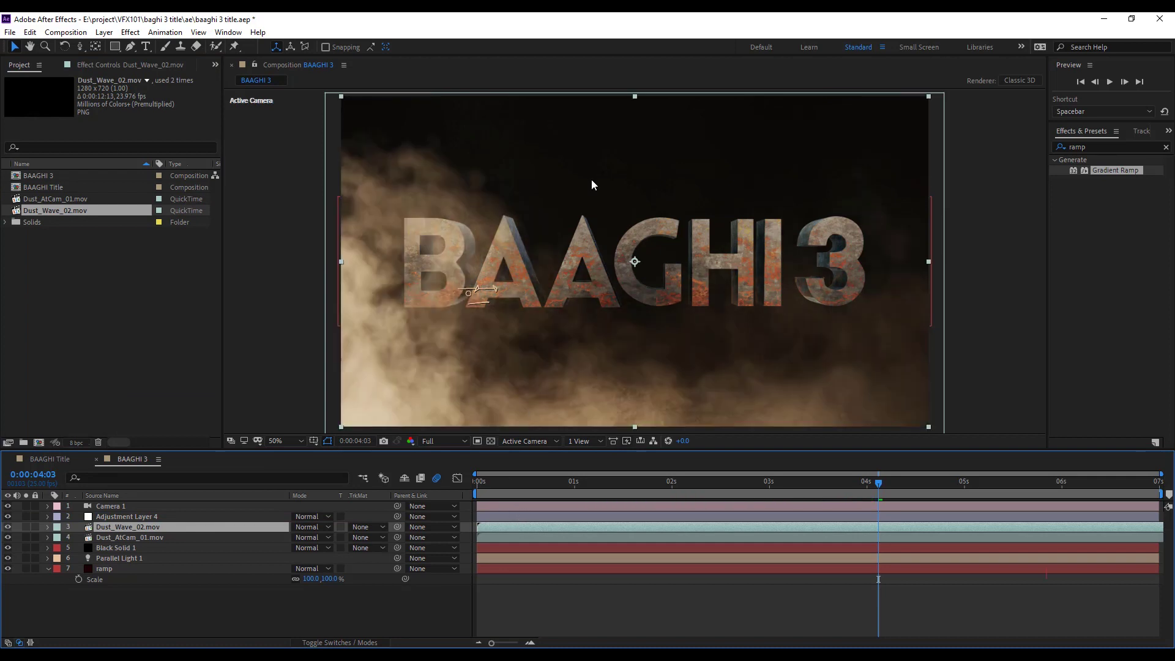
pyautogui.moveTo(635, 97); pyautogui.dragTo(637, 209)
pyautogui.moveTo(643, 374); pyautogui.dragTo(646, 430)
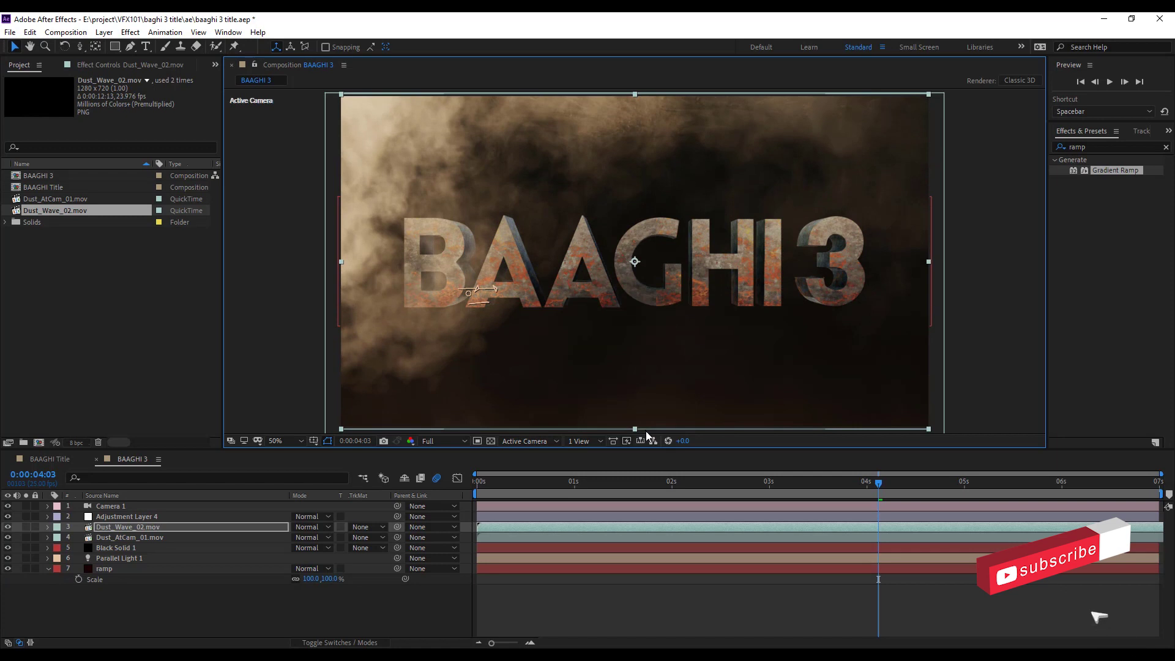
pyautogui.moveTo(341, 264); pyautogui.dragTo(946, 264)
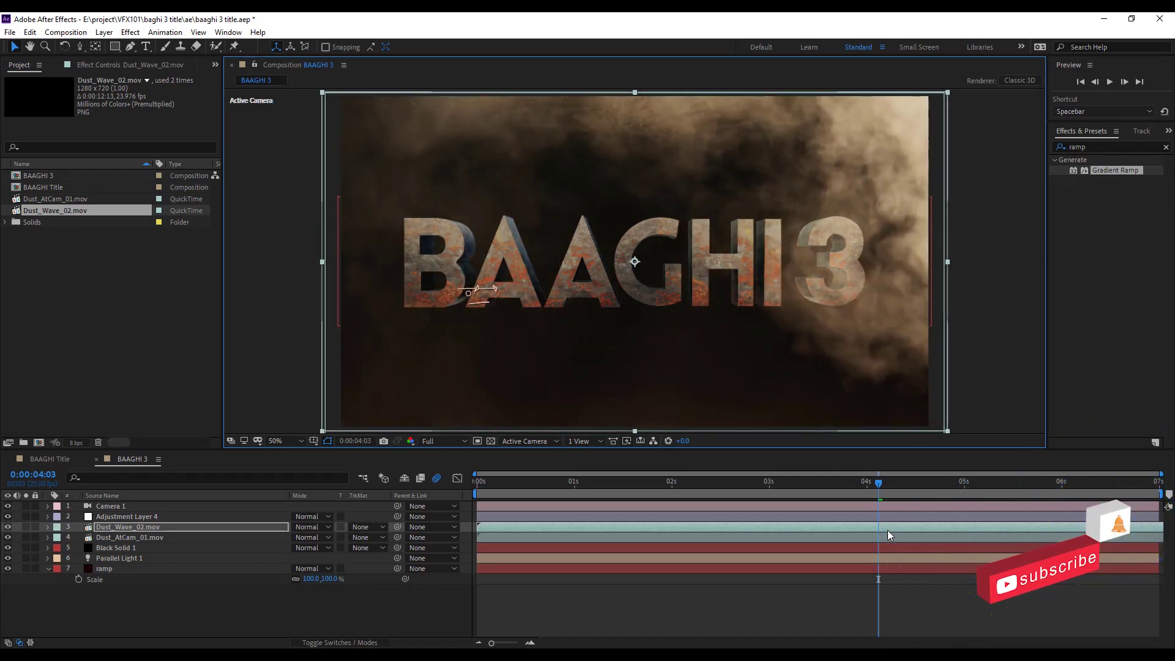
pyautogui.moveTo(886, 528); pyautogui.dragTo(527, 529)
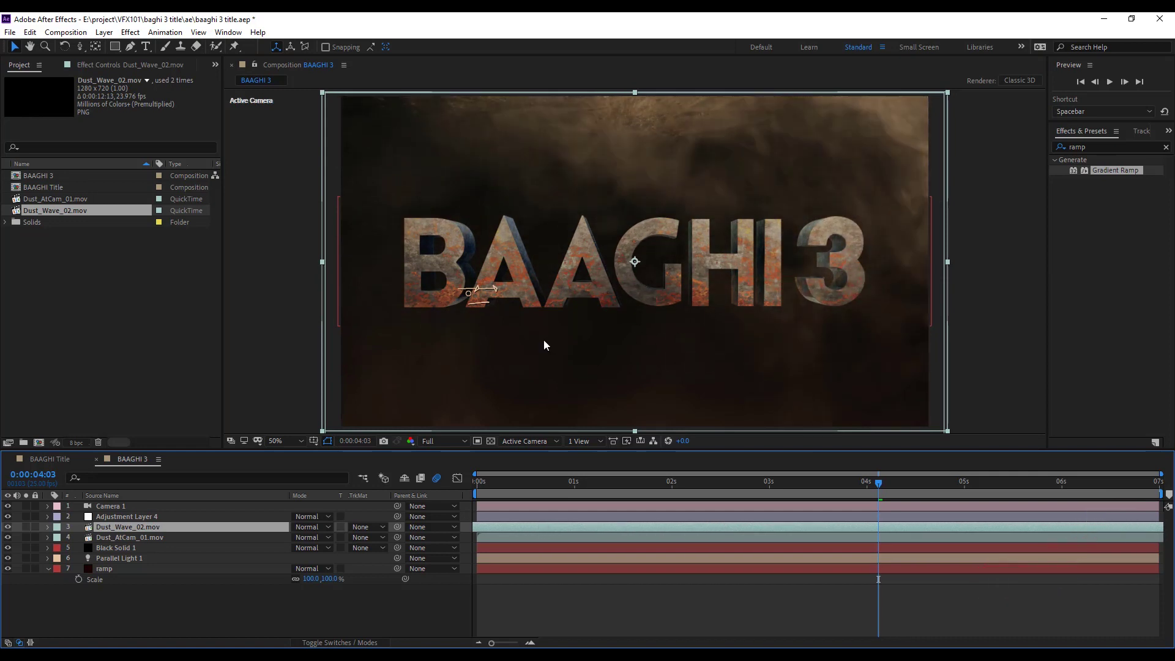
# Flip and enlarge Dust_Wave_02 to -257.7,-248.3% scale and fine-tune its timing.
pyautogui.press('s')
pyautogui.moveTo(312, 538); pyautogui.dragTo(267, 550)
pyautogui.click(677, 186)
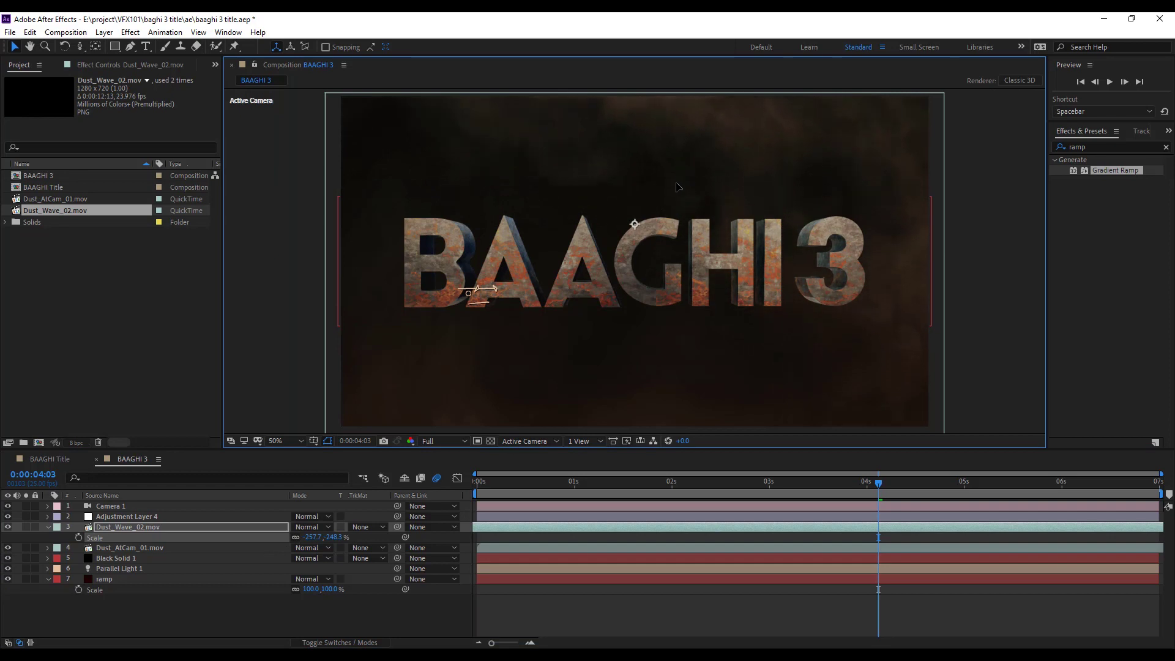
pyautogui.moveTo(653, 484); pyautogui.dragTo(445, 500)
pyautogui.moveTo(695, 526); pyautogui.dragTo(655, 527)
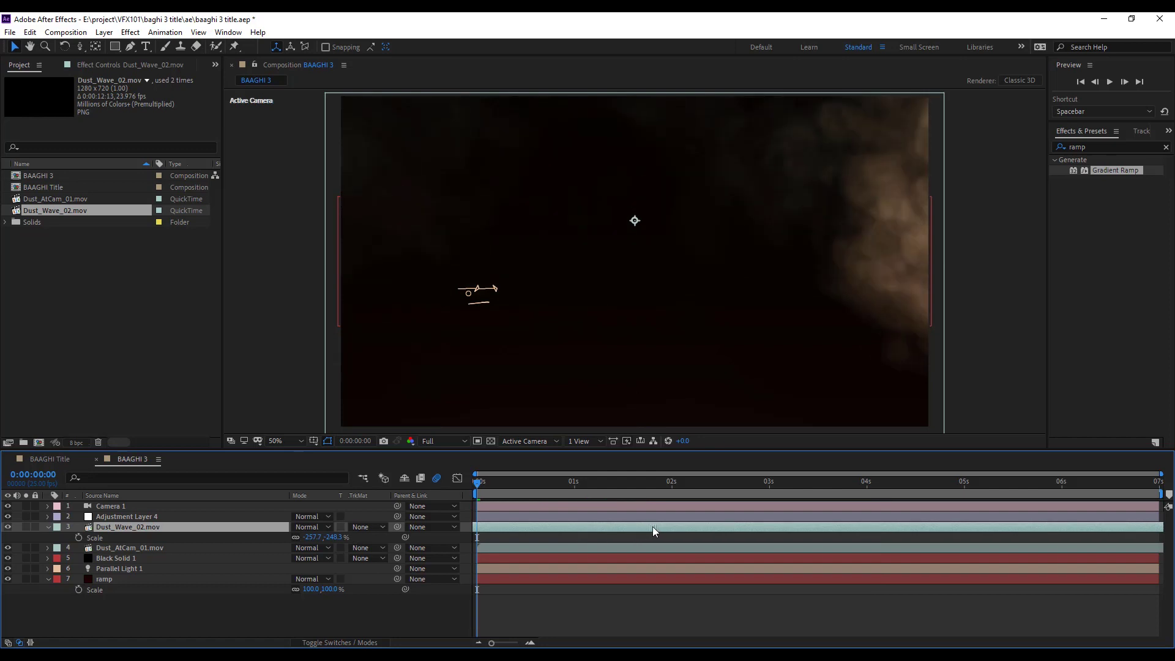
# Keyframe Dust_Wave_02's opacity from 0% at frame zero up to 60% at 0:00:01:04.
pyautogui.press('t')
pyautogui.click(79, 537)
pyautogui.click(298, 538)
pyautogui.write('0')
pyautogui.press('Return')
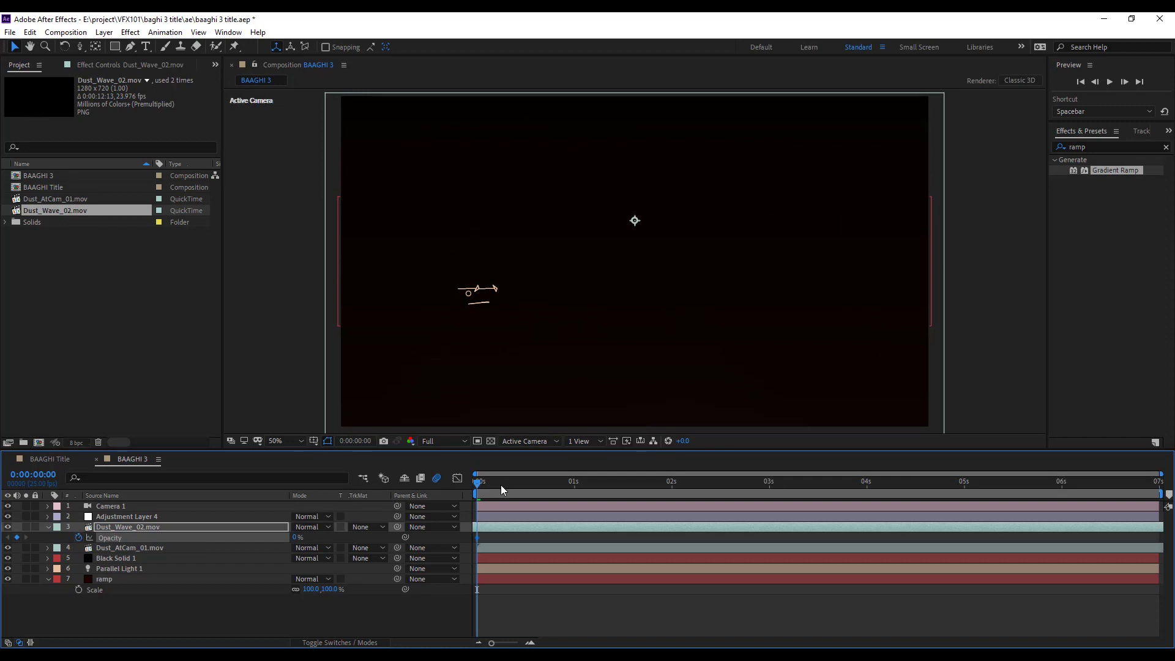
pyautogui.moveTo(477, 483); pyautogui.dragTo(590, 488)
pyautogui.moveTo(305, 536); pyautogui.dragTo(327, 533)
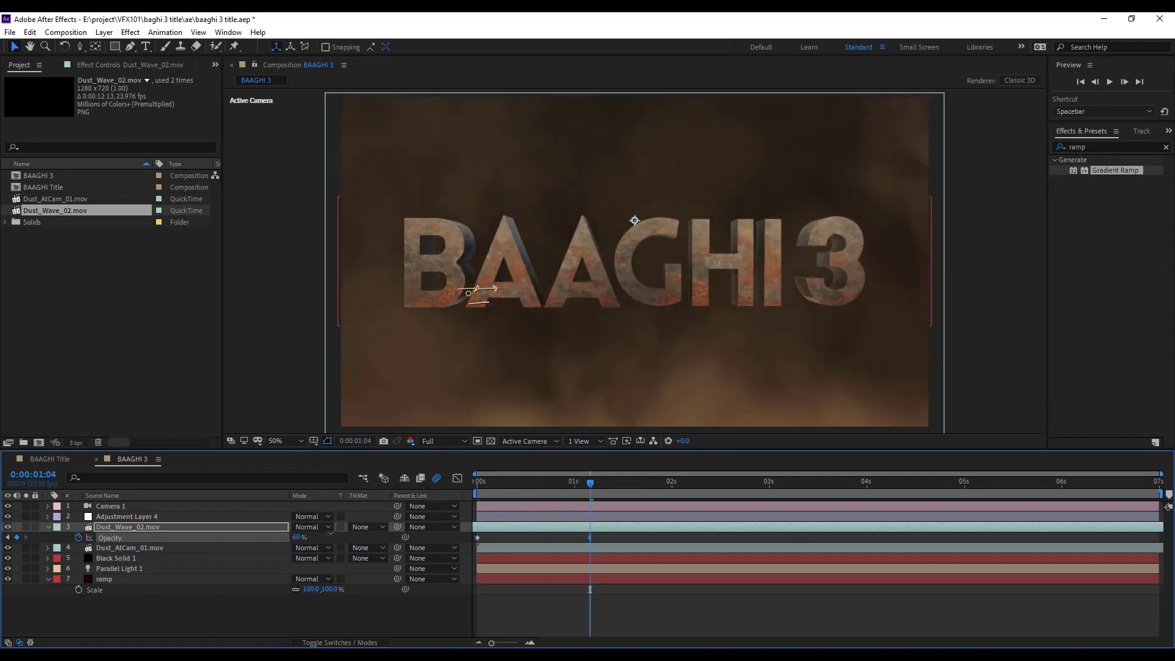
pyautogui.moveTo(556, 487); pyautogui.dragTo(432, 498)
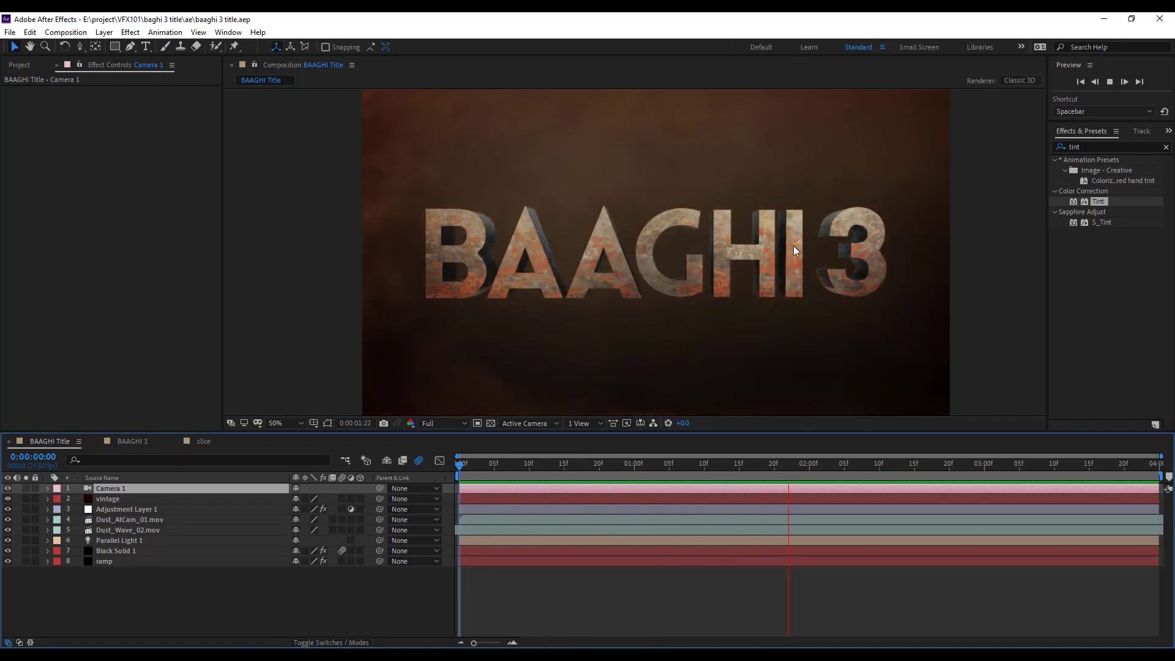
# Stop the BAAGHI Title preview and jump to 2 seconds, where the title is fully formed.
pyautogui.press('space')
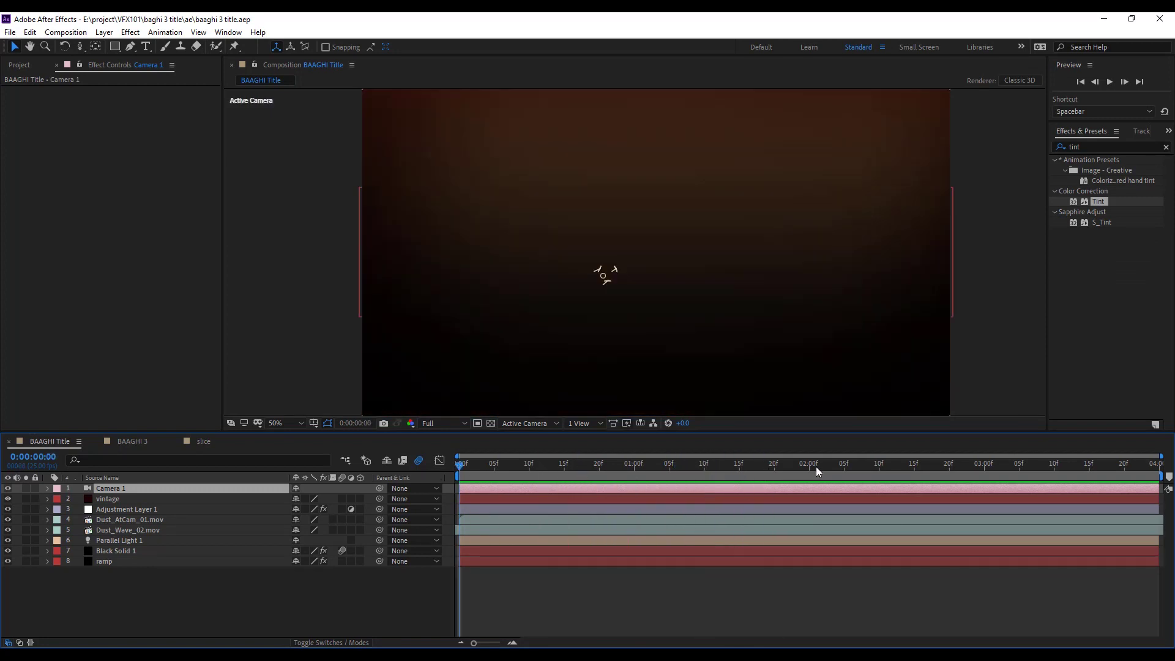
pyautogui.click(811, 466)
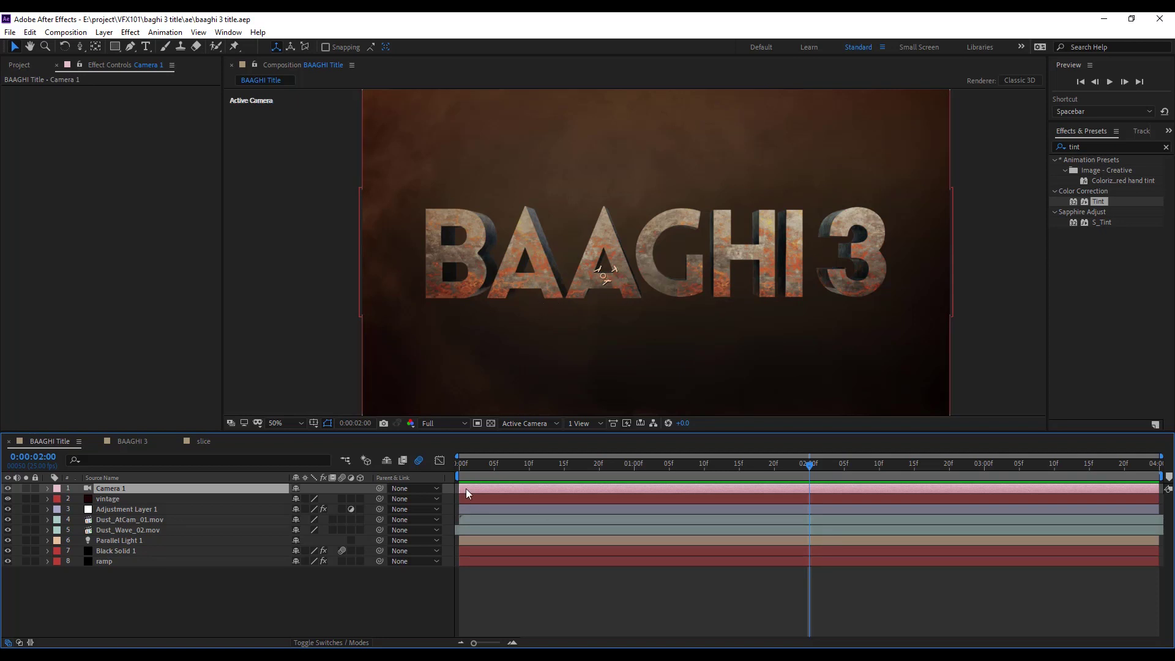
# Rename the Black Solid 1 layer to text and set its scale to 100%.
pyautogui.click(119, 553)
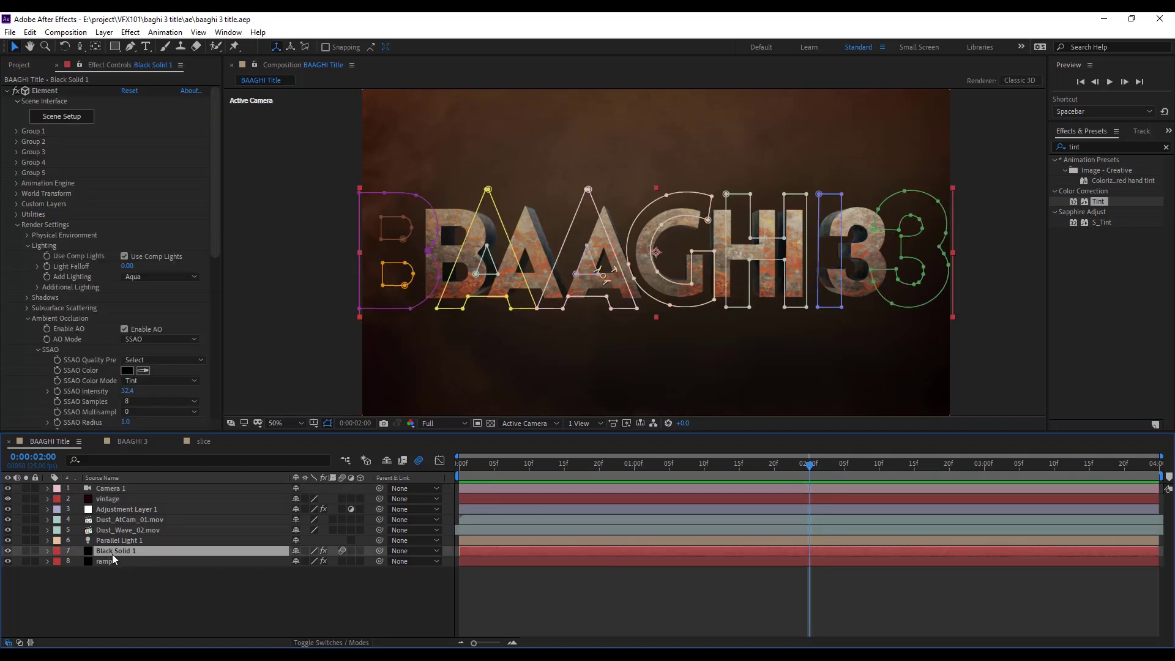
pyautogui.press('Return')
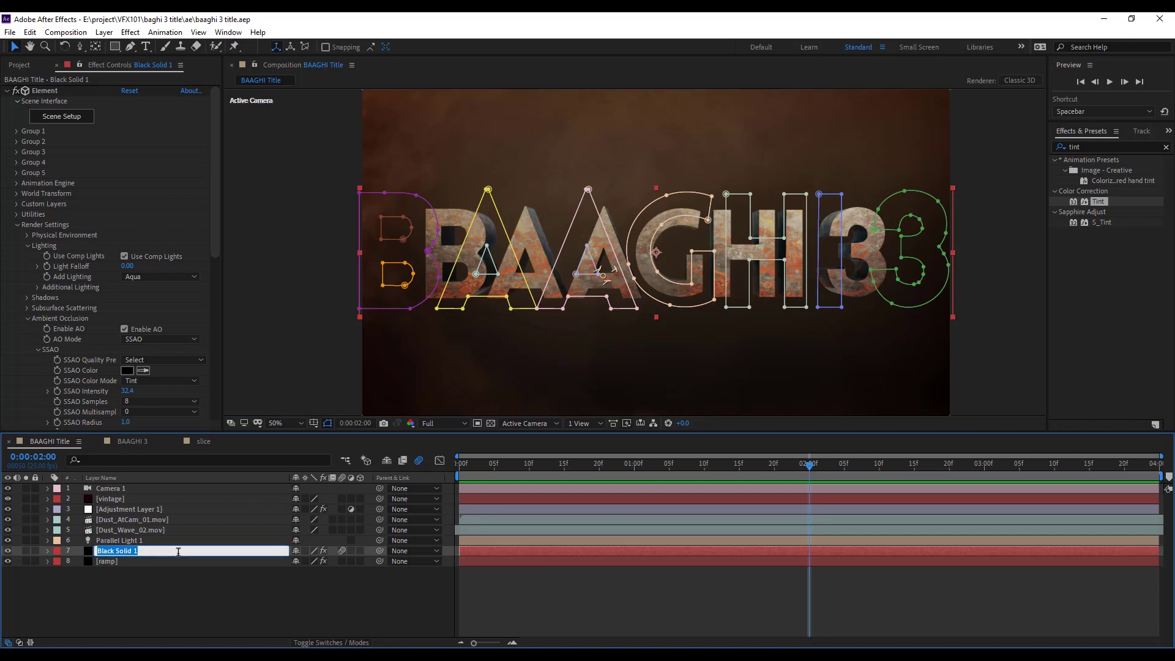
pyautogui.write('text')
pyautogui.press('Return')
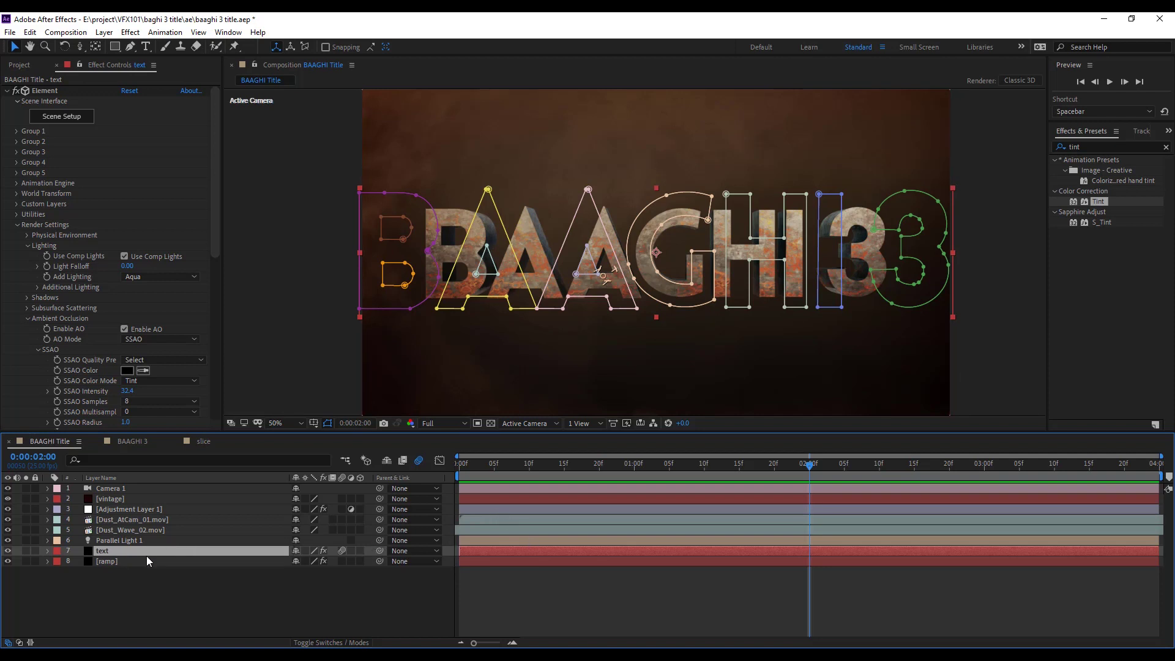
pyautogui.press('s')
pyautogui.click(313, 561)
pyautogui.write('100')
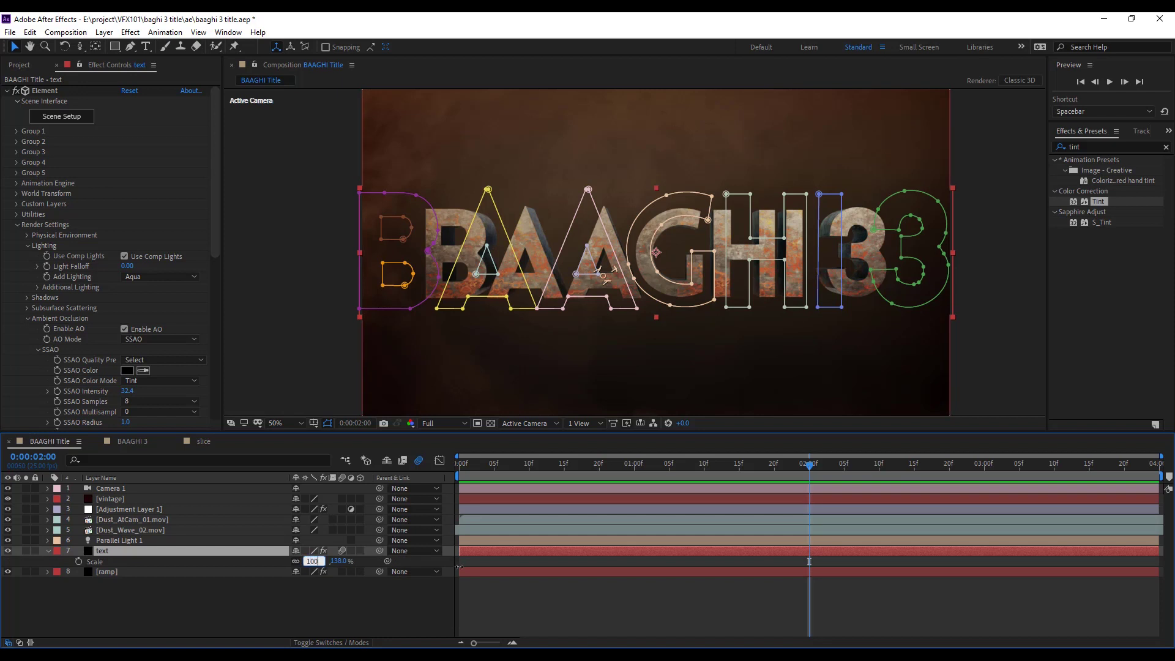
pyautogui.press('Return')
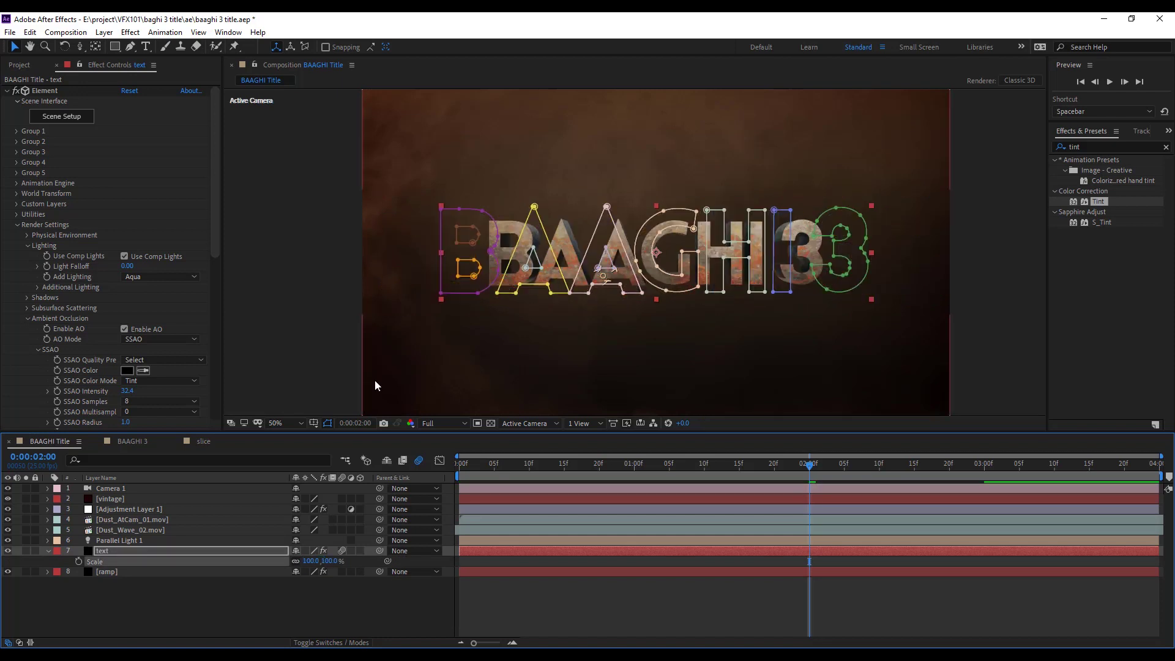
# Pre-compose the text layer into a new composition named text.
pyautogui.click(145, 548)
pyautogui.hotkey('ctrl', 'shift', 'c')
pyautogui.click(579, 259)
pyautogui.moveTo(564, 259); pyautogui.dragTo(607, 258)
pyautogui.press('BackSpace')
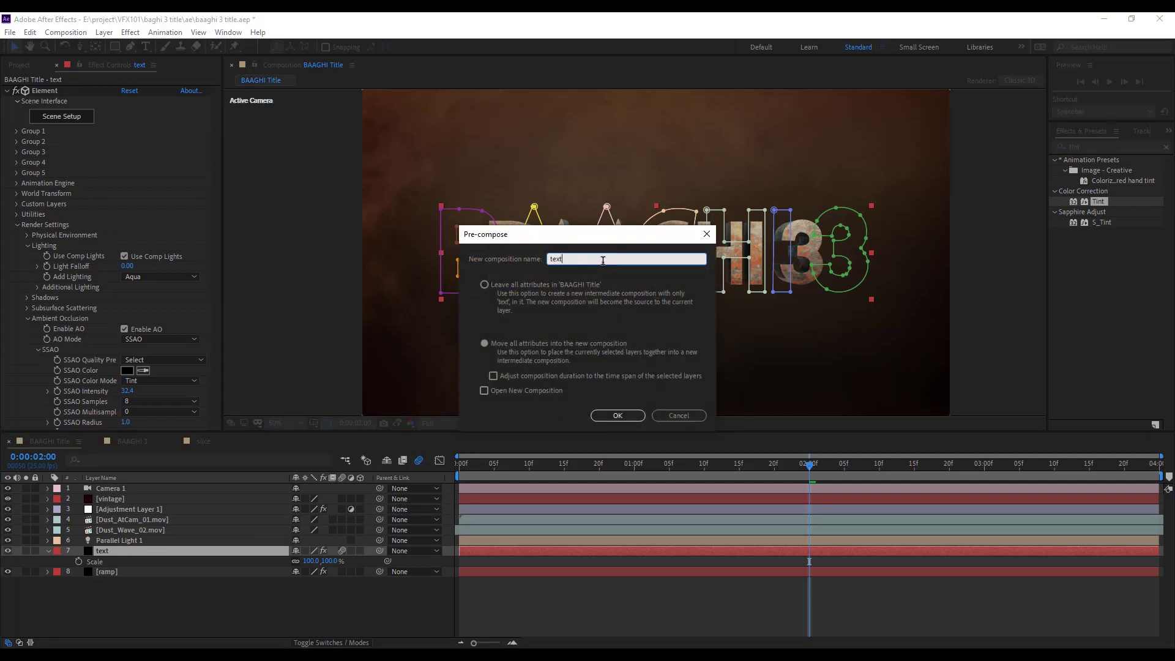
pyautogui.click(616, 415)
# Split the text precomp layer at 0:00:02:00 and select the later half.
pyautogui.click(30, 31)
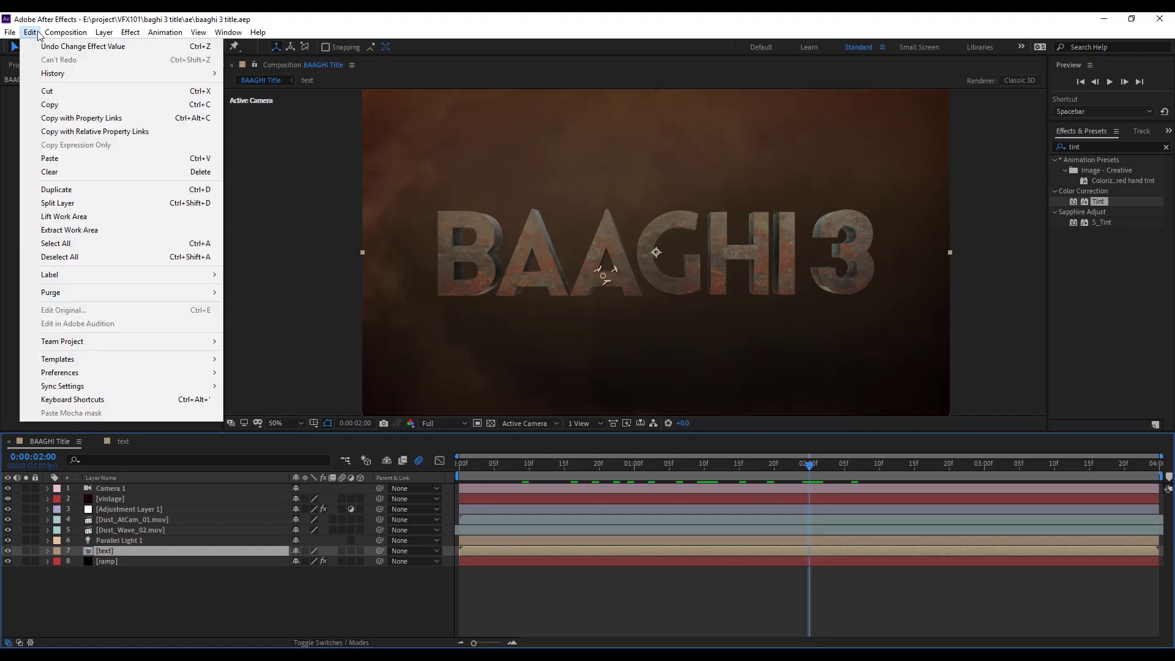
pyautogui.click(42, 201)
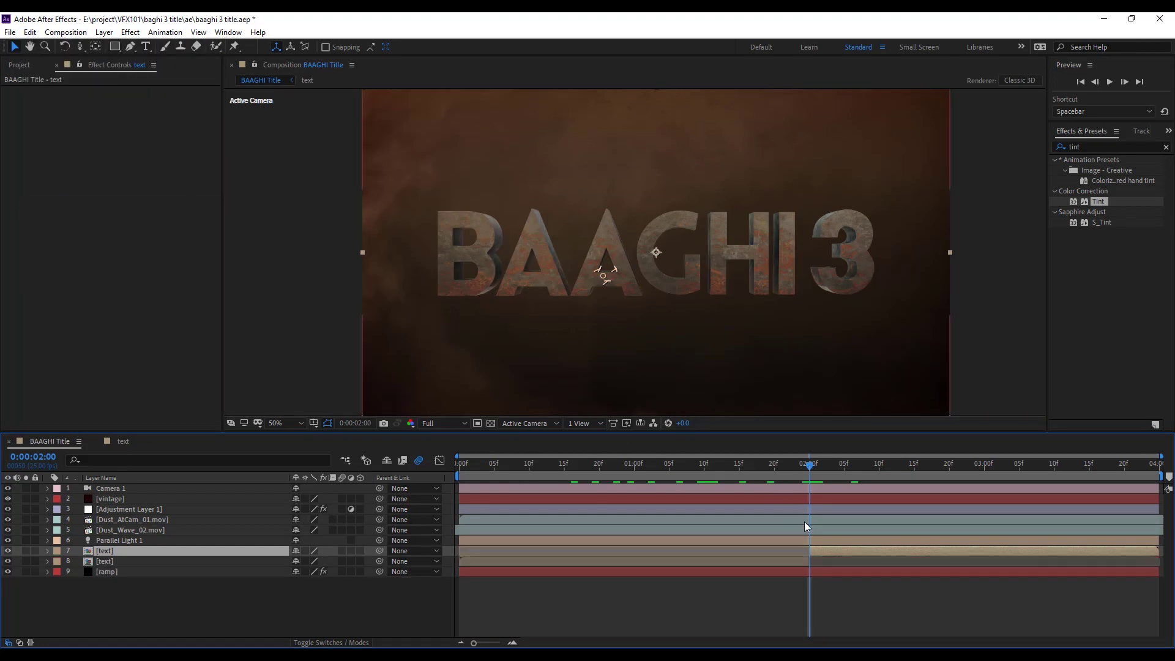
pyautogui.click(274, 560)
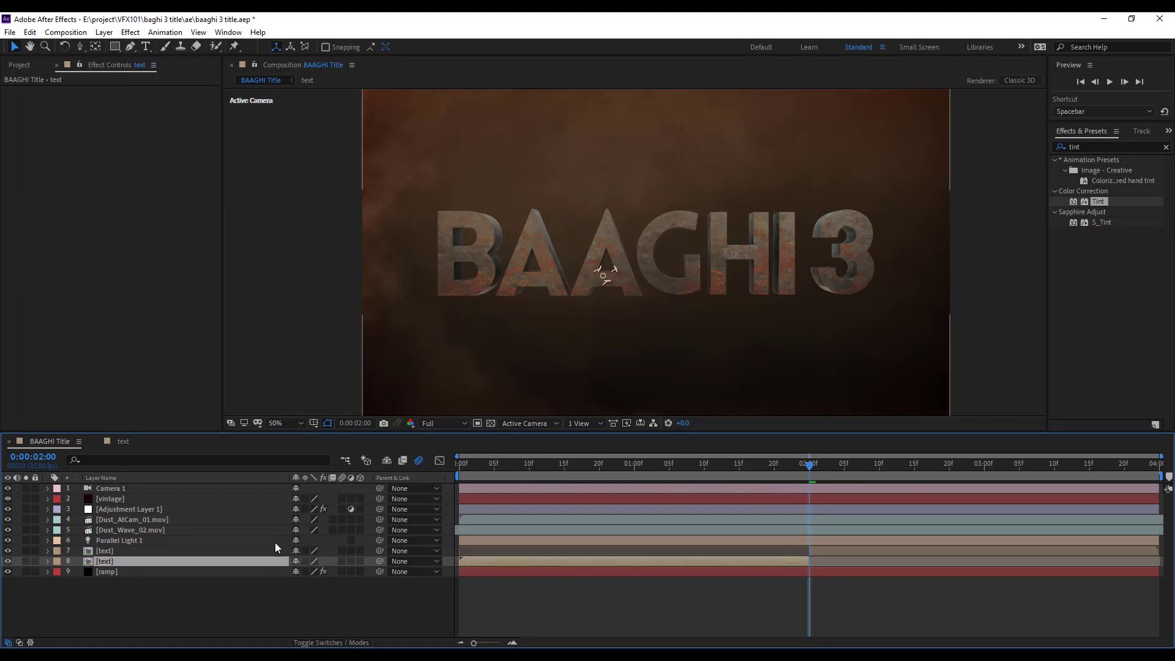
pyautogui.click(116, 554)
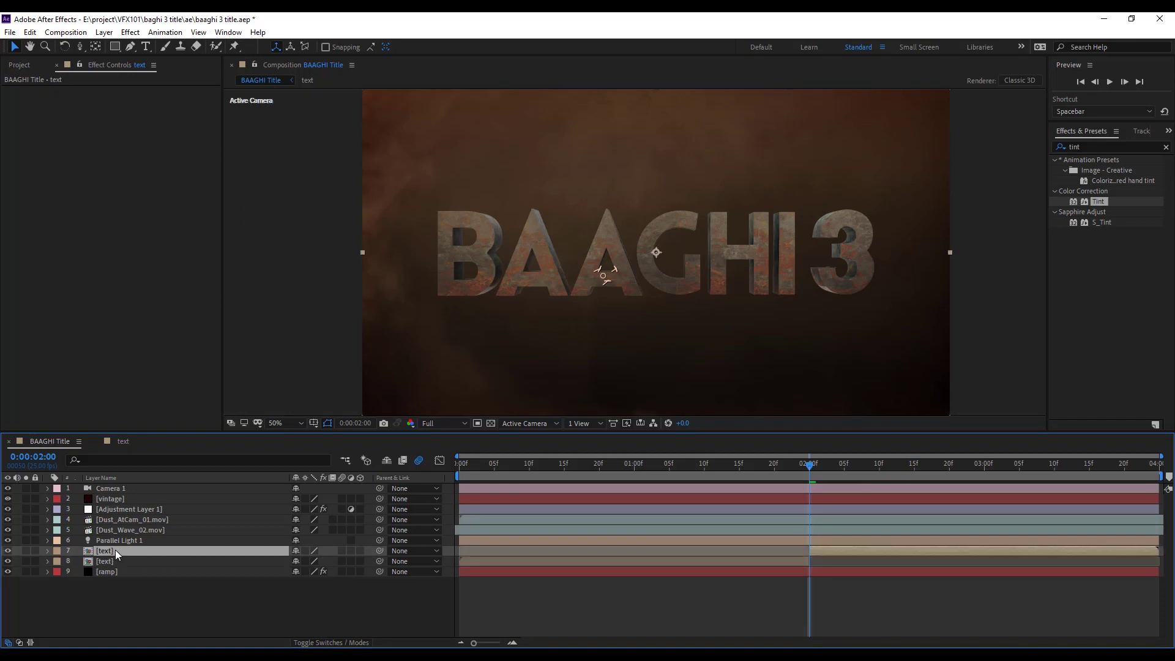
# Rename the later text layer 'border' and start a new 1920×1080 solid.
pyautogui.press('Return')
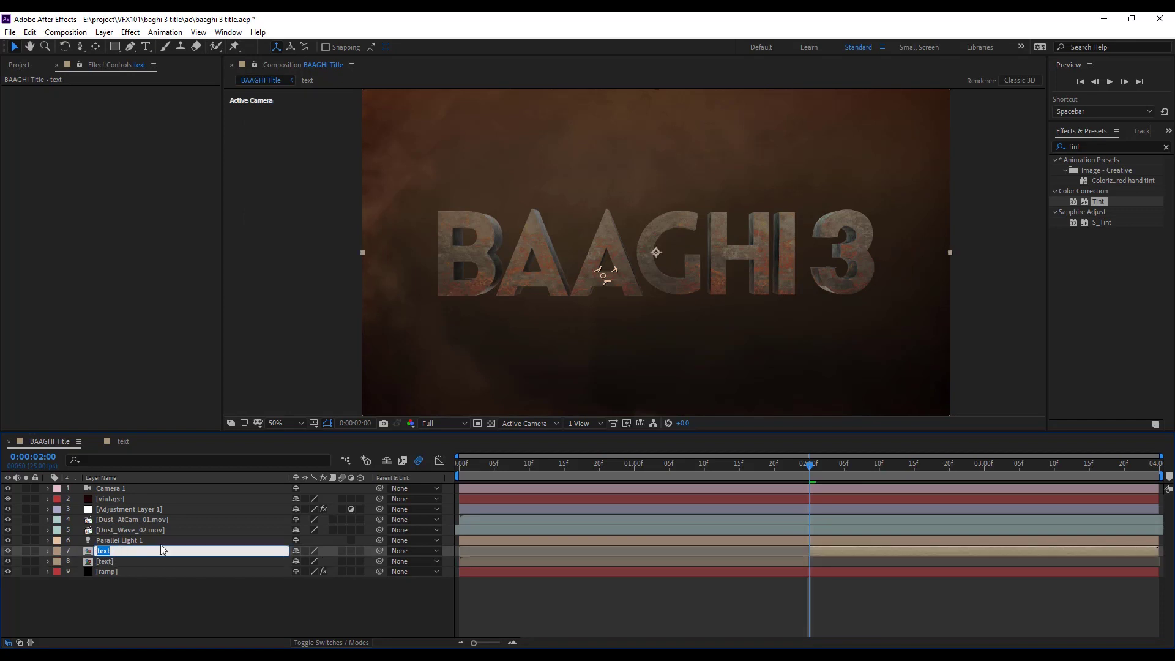
pyautogui.write('bore')
pyautogui.press('BackSpace')
pyautogui.write('der')
pyautogui.press('Return')
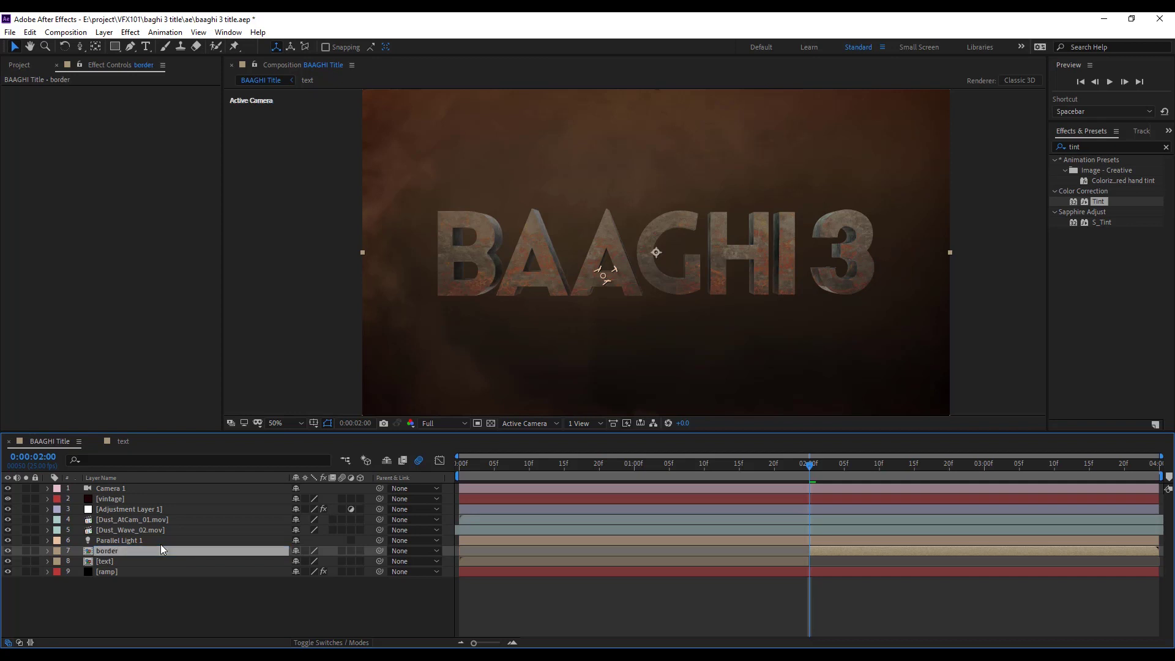
pyautogui.hotkey('ctrl', 'y')
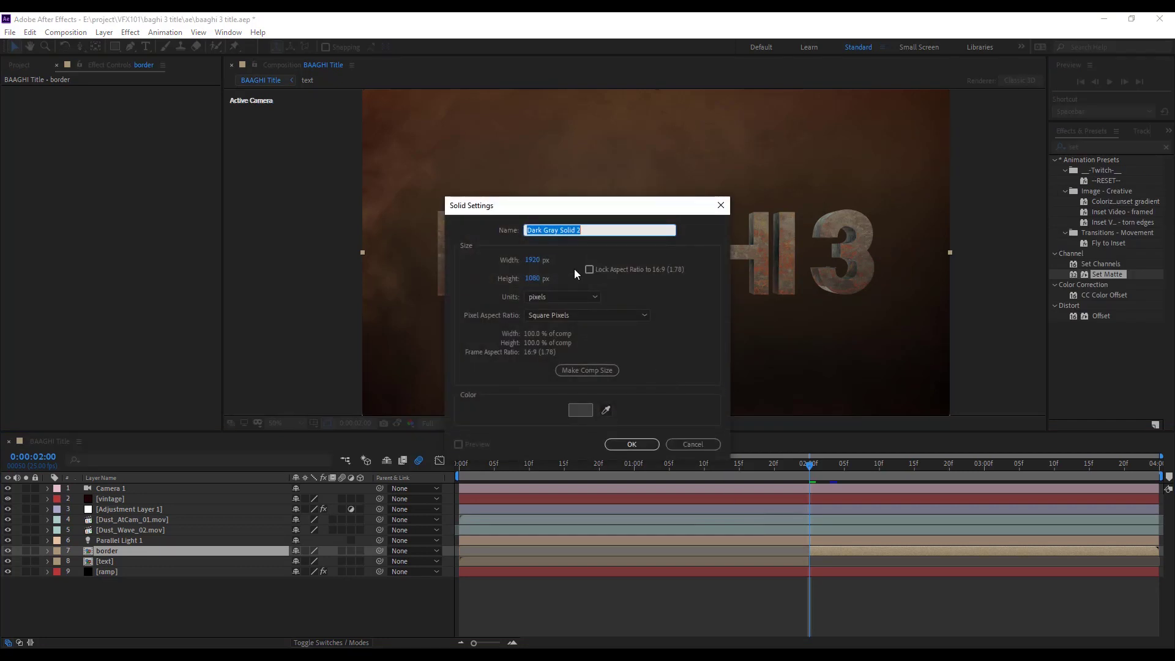
# Name the new solid 'slice' and temporarily hide it.
pyautogui.write('slice')
pyautogui.press('Return')
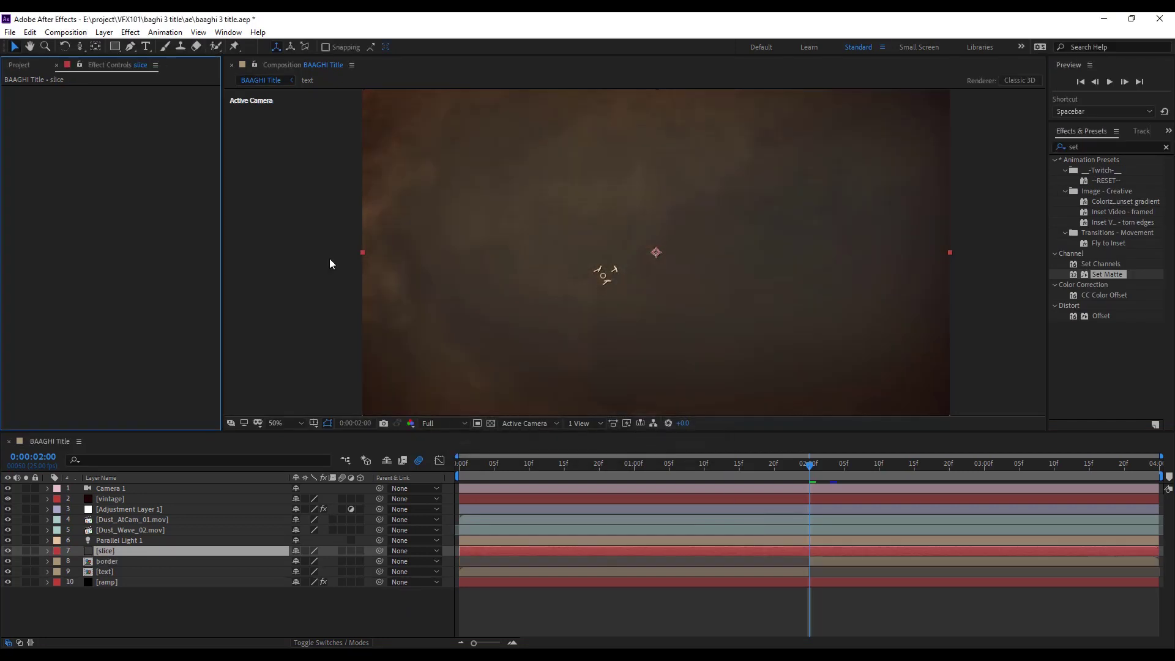
pyautogui.click(4, 551)
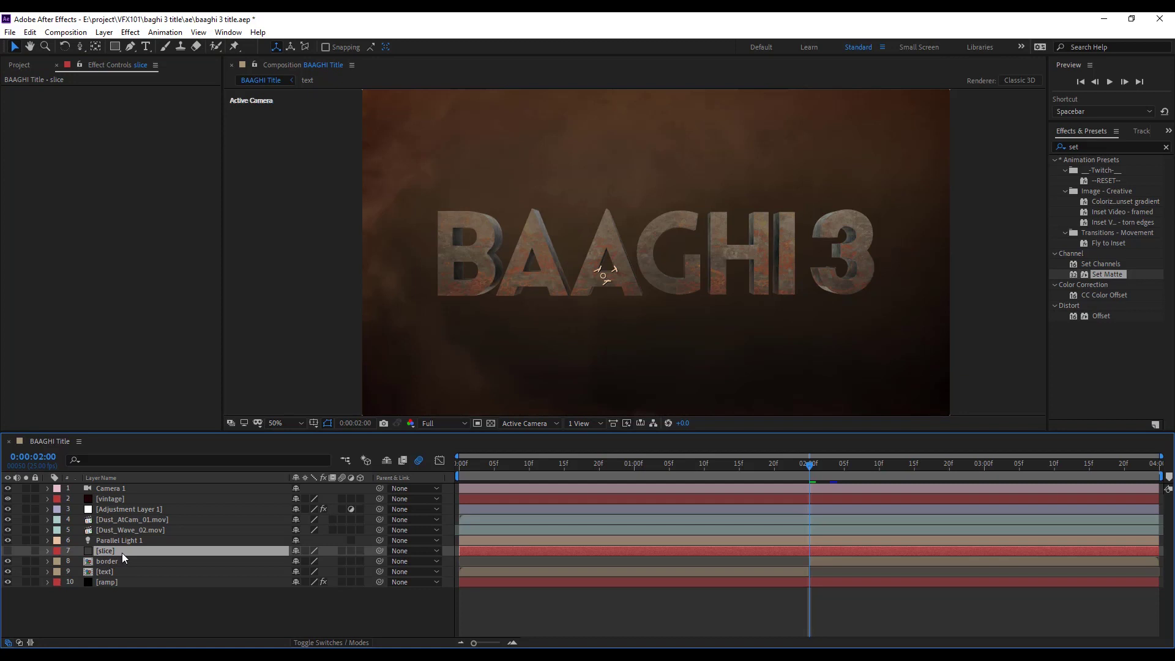
# Draw a closed four-point Pen mask from below the second A up past the 3.
pyautogui.click(131, 47)
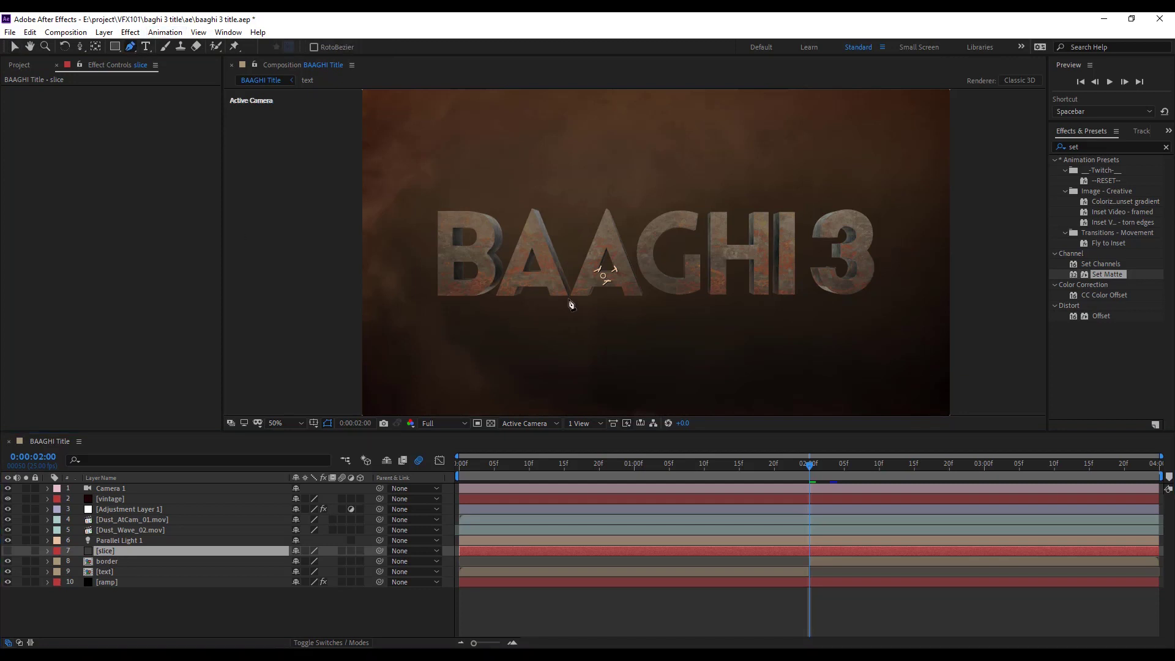
pyautogui.click(528, 291)
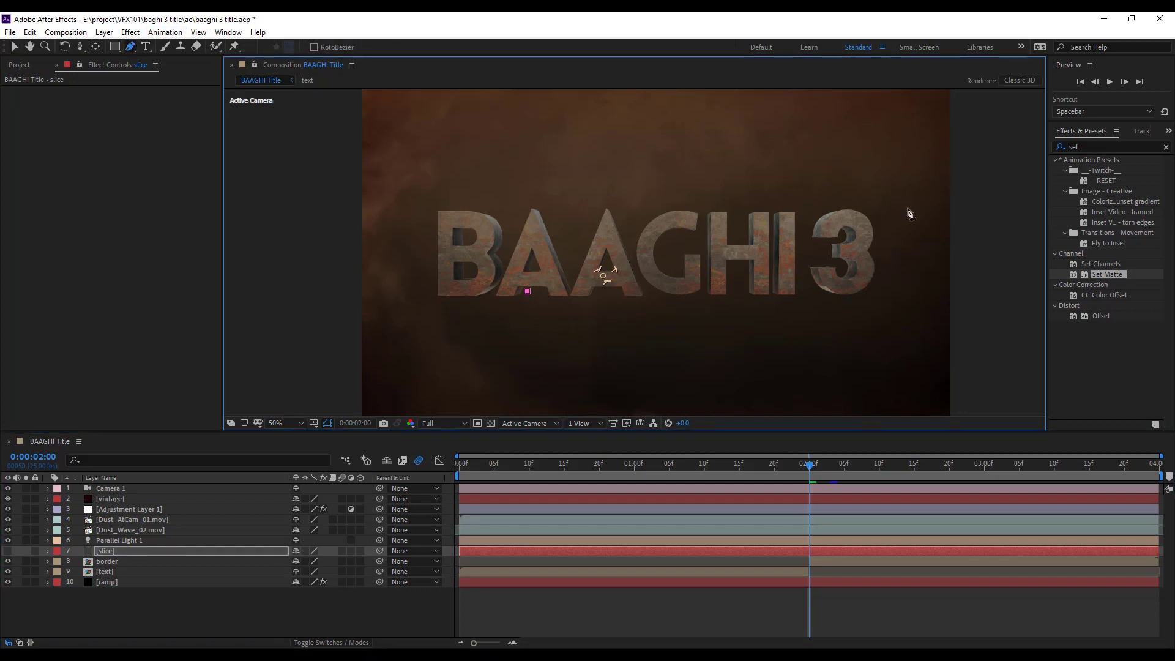
pyautogui.click(904, 209)
pyautogui.click(908, 221)
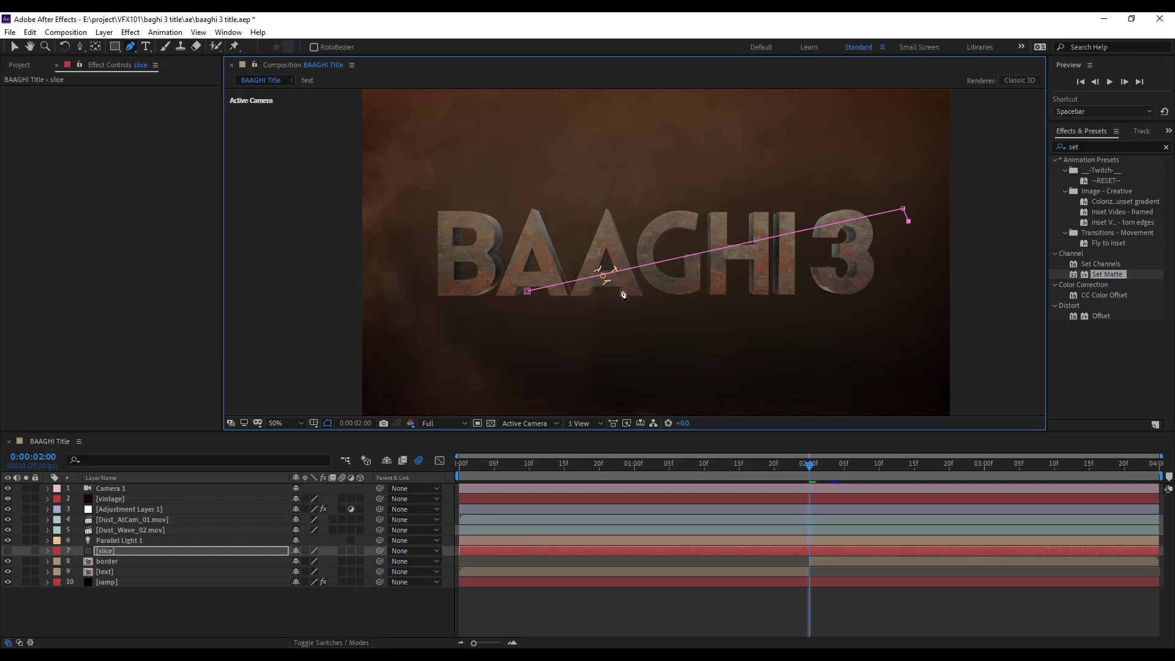
pyautogui.click(551, 301)
pyautogui.click(528, 292)
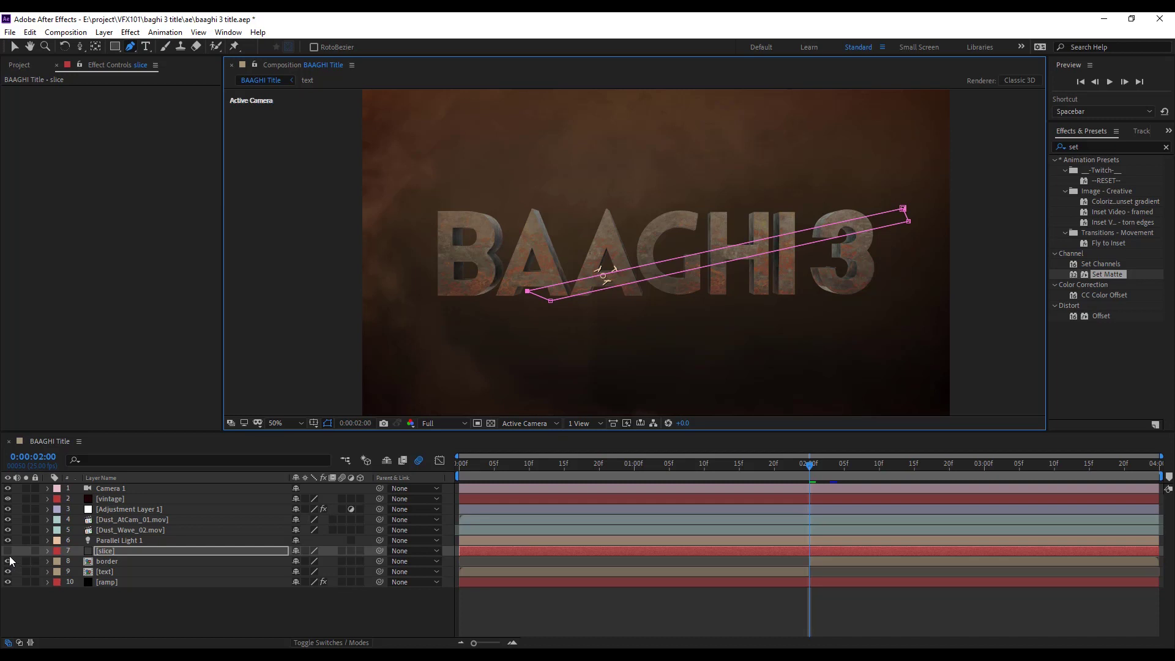
# Show the slice layer again and pull the mask corners in to thin the band.
pyautogui.click(8, 550)
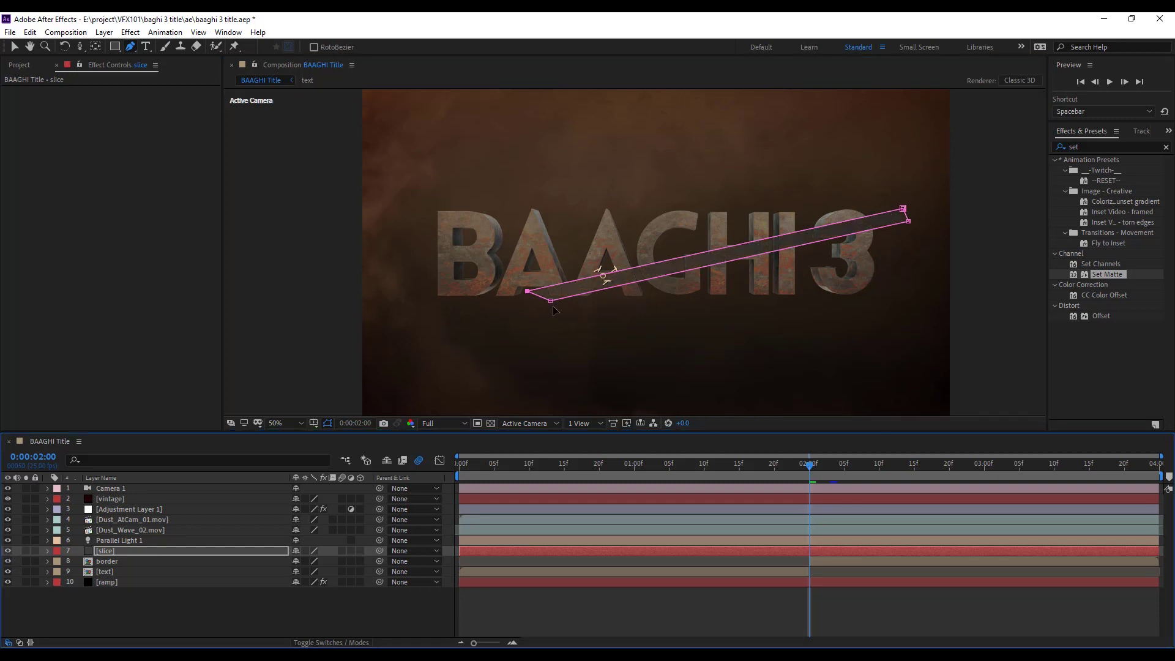
pyautogui.moveTo(551, 302); pyautogui.dragTo(531, 298)
pyautogui.moveTo(909, 221); pyautogui.dragTo(907, 223)
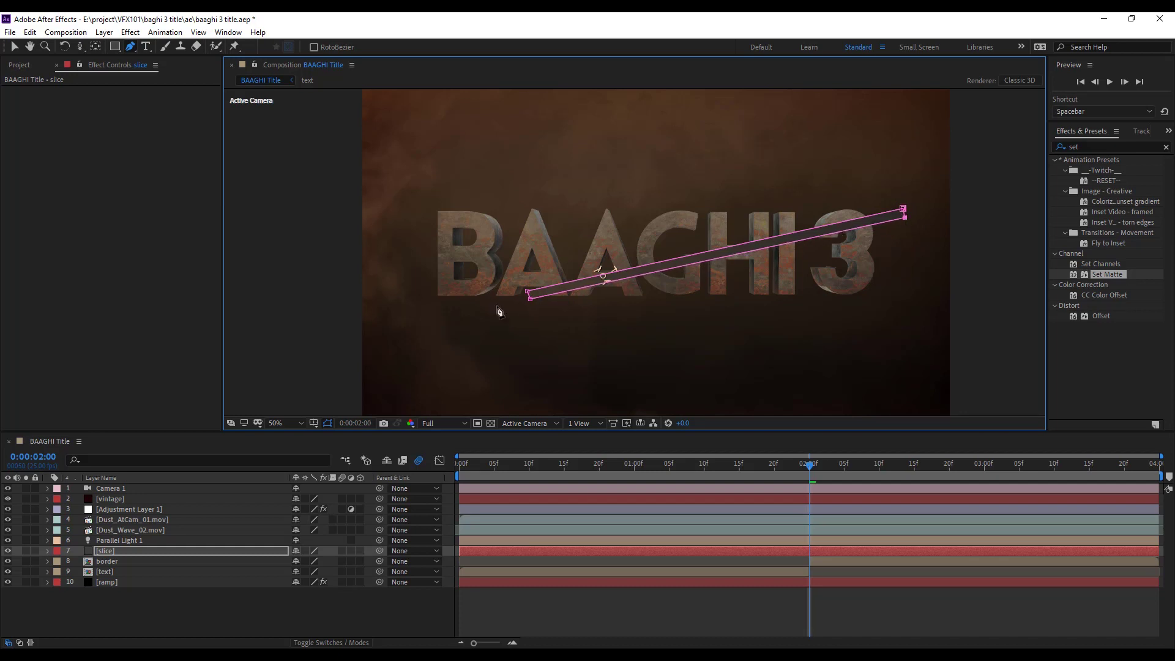
pyautogui.press('v')
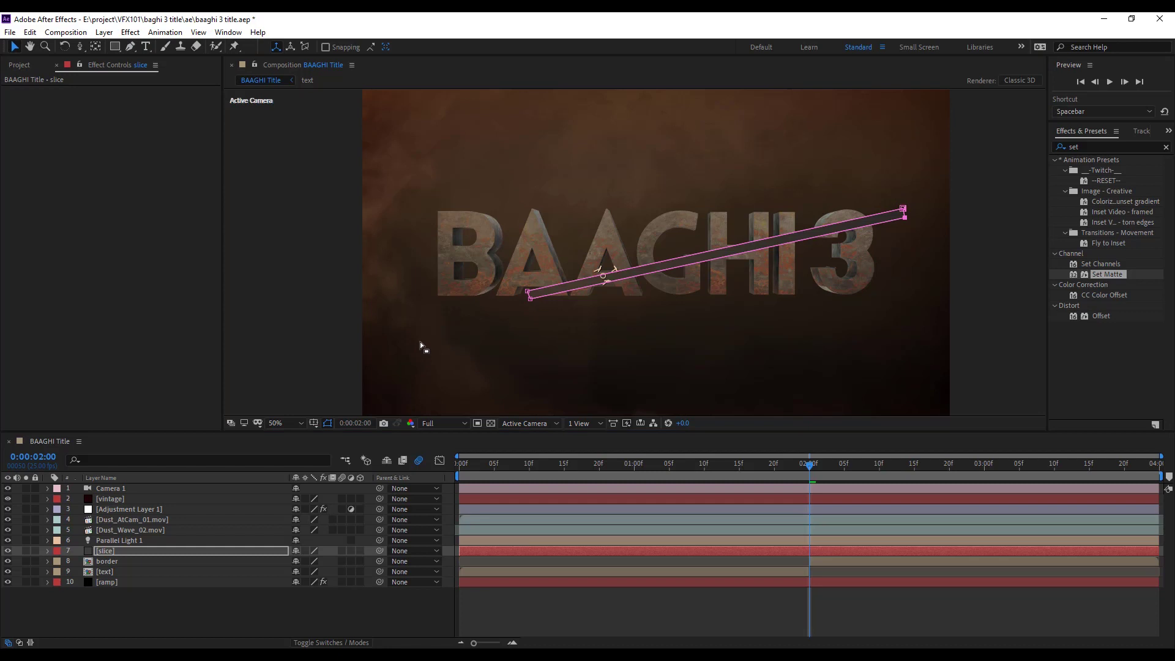
pyautogui.click(124, 550)
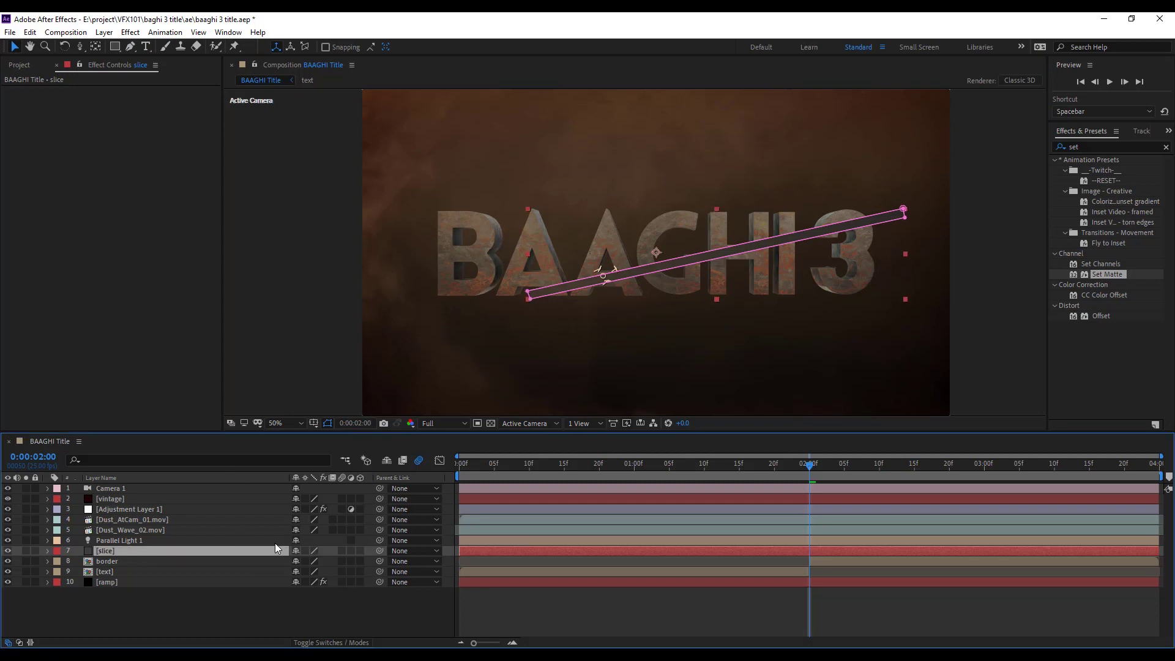
# Pre-compose the slice layer into a composition named 'slice'.
pyautogui.hotkey('ctrl', 'shift', 'c')
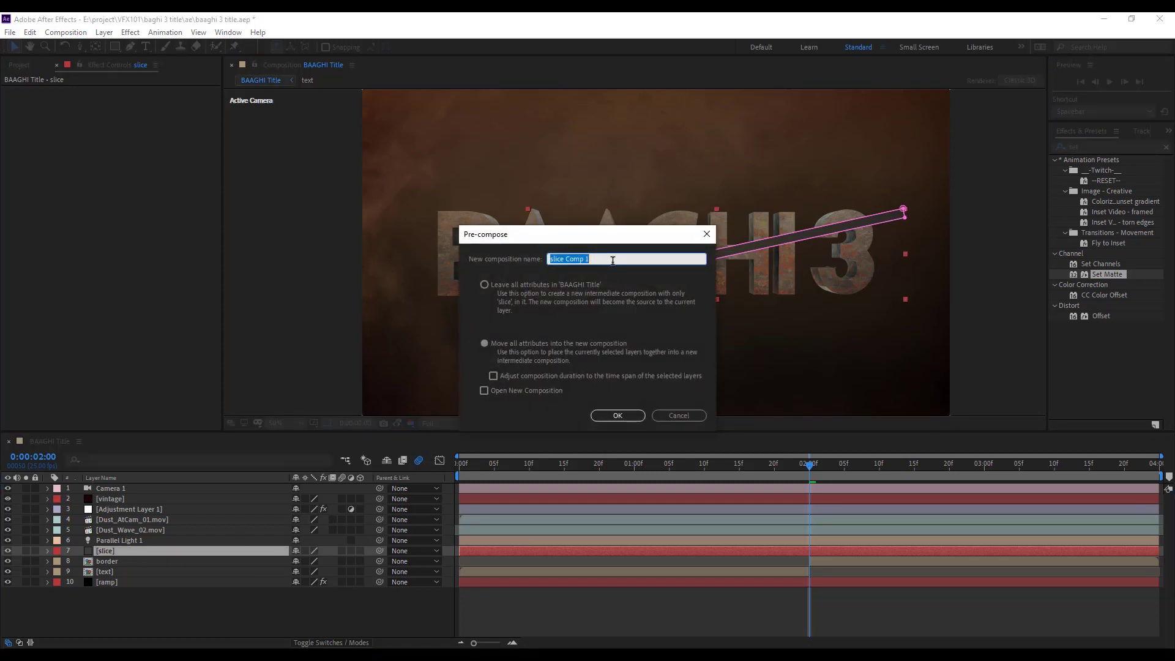
pyautogui.click(612, 260)
pyautogui.press('BackSpace')
pyautogui.press('BackSpace')
pyautogui.press('BackSpace')
pyautogui.press('BackSpace')
pyautogui.press('Return')
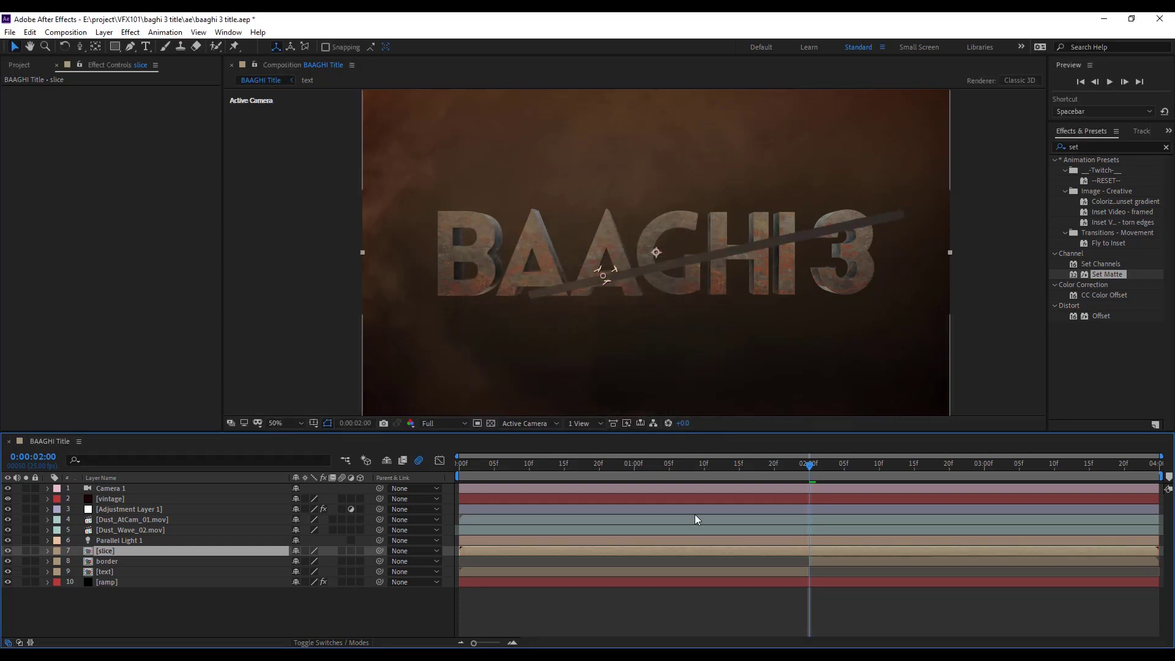
# Inside the slice precomp, widen Mask 1 with a 19-pixel mask expansion.
pyautogui.doubleClick(798, 550)
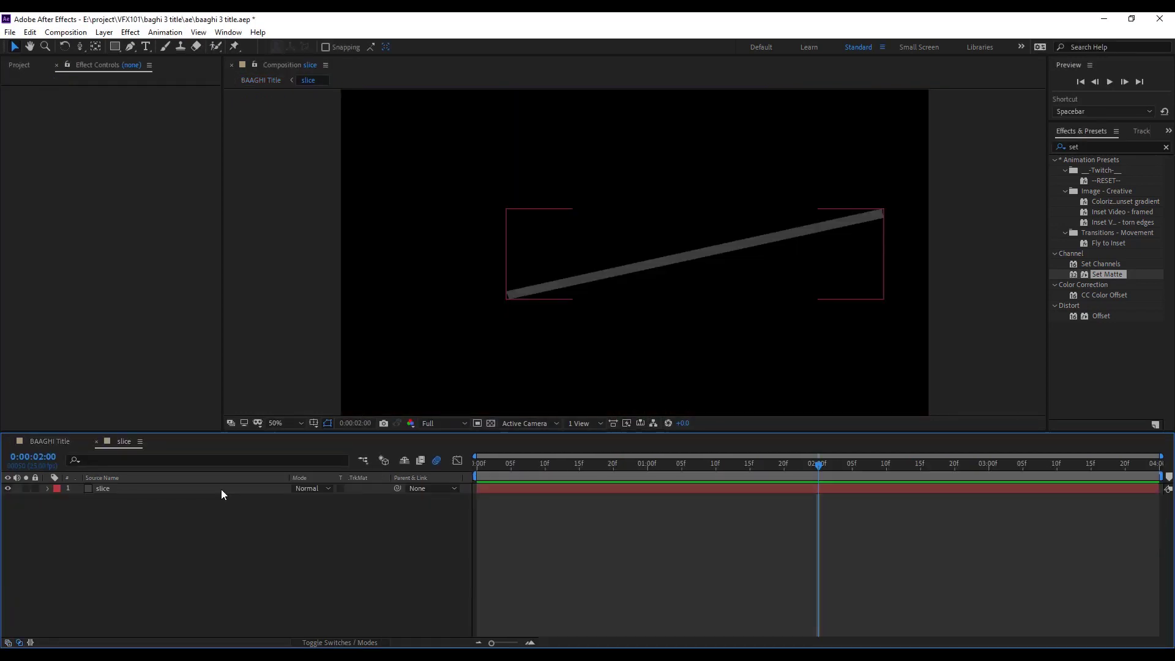
pyautogui.click(183, 488)
pyautogui.click(49, 488)
pyautogui.click(69, 509)
pyautogui.moveTo(296, 554); pyautogui.dragTo(314, 552)
# Apply Roughen Edges with Border 58.50, narrow the mask expansion, and return to BAAGHI Title.
pyautogui.click(1115, 147)
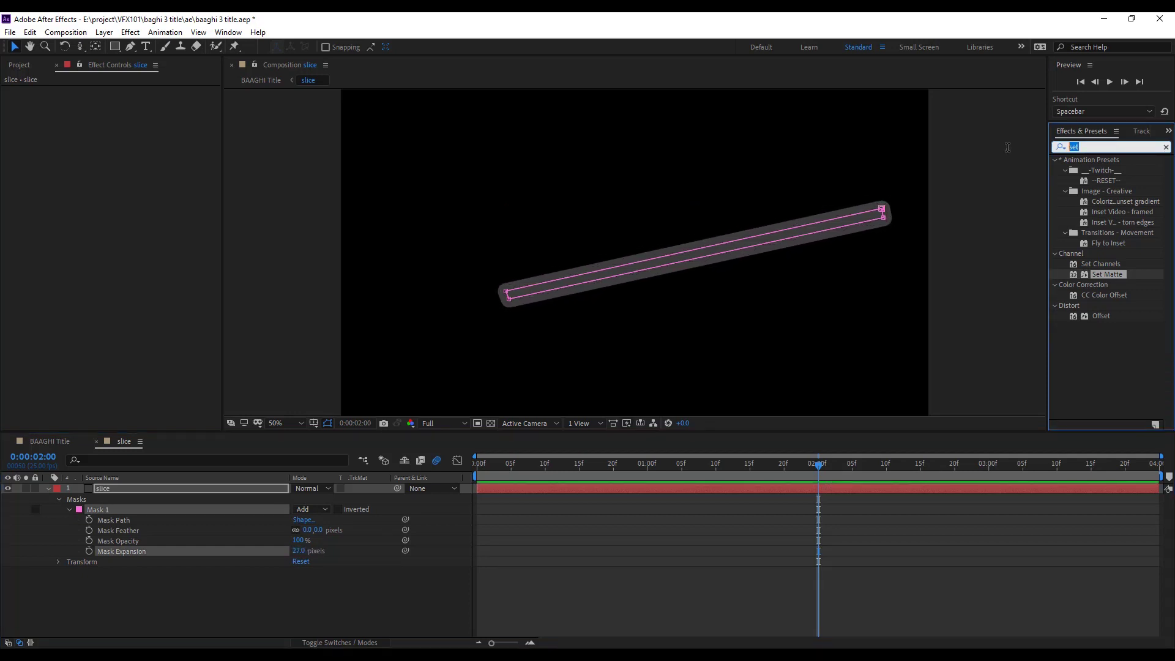
pyautogui.write('rough')
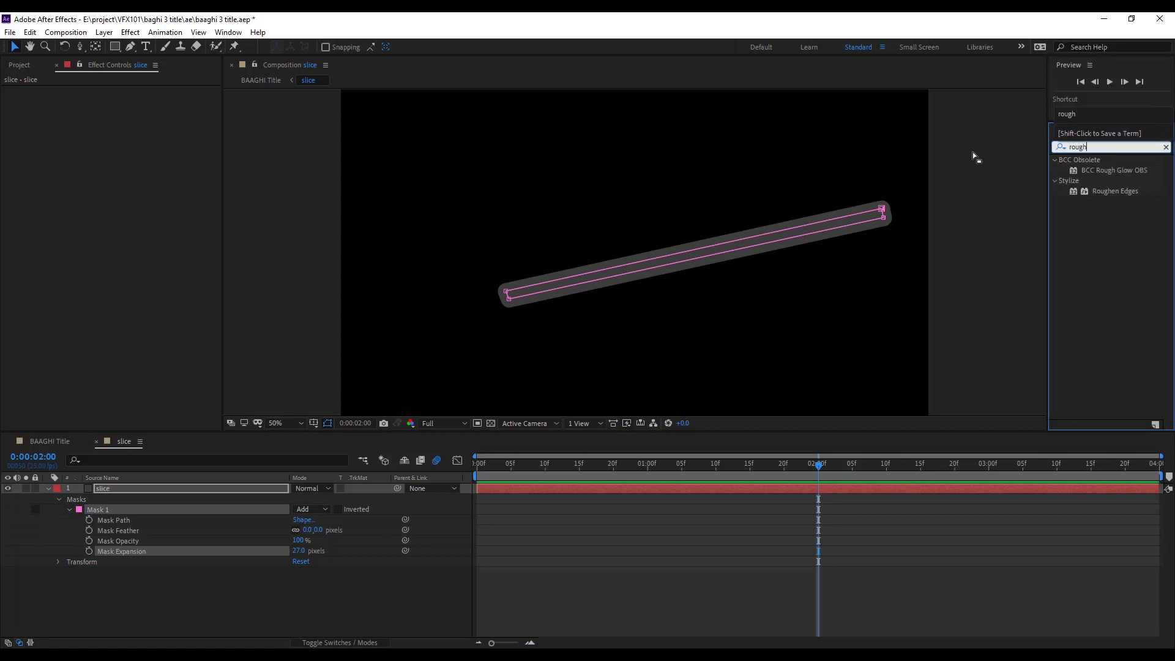
pyautogui.moveTo(1099, 191); pyautogui.dragTo(123, 487)
pyautogui.moveTo(128, 121); pyautogui.dragTo(224, 126)
pyautogui.moveTo(436, 126); pyautogui.dragTo(439, 126)
pyautogui.moveTo(298, 550); pyautogui.dragTo(341, 530)
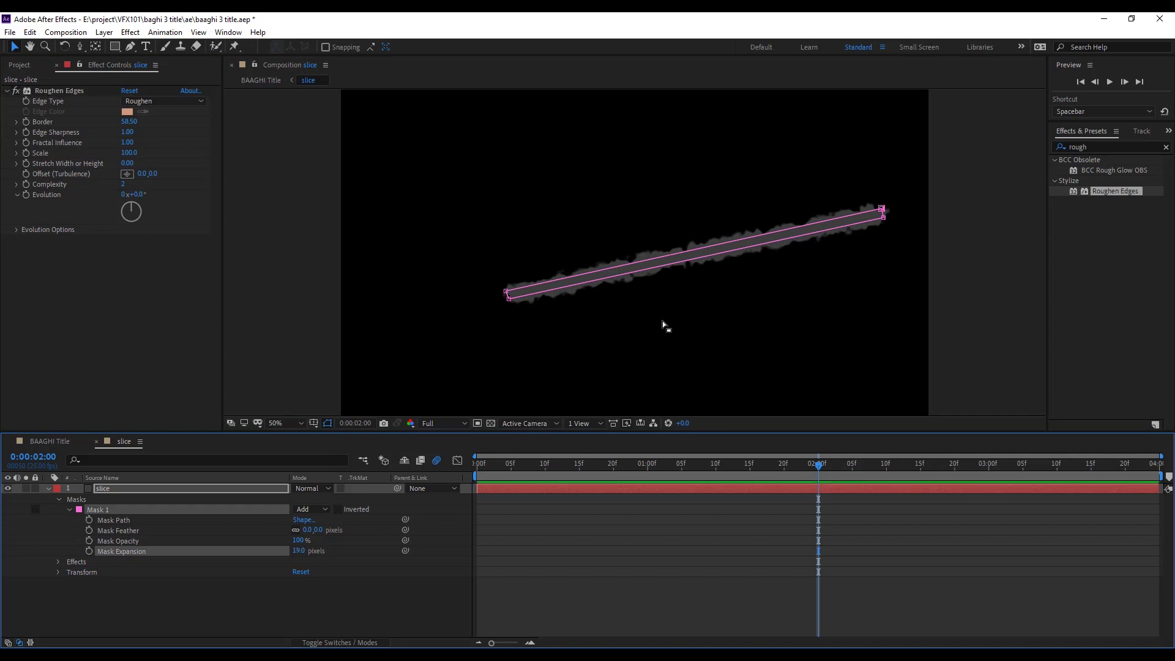
pyautogui.click(96, 441)
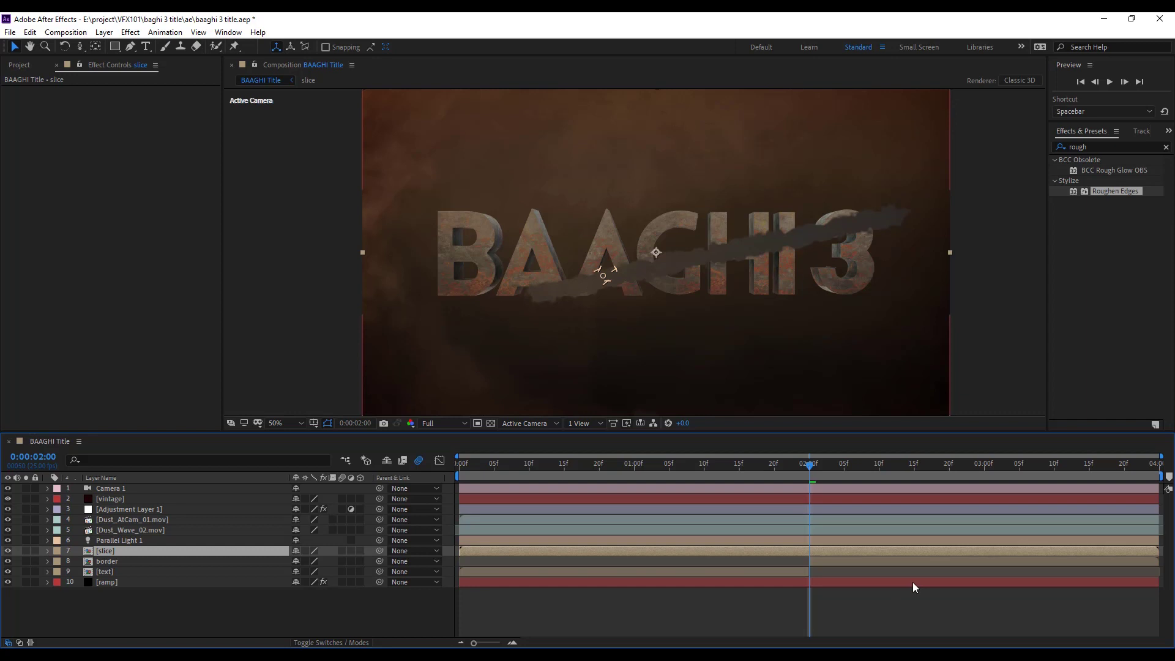
# Trim the slice layer to start at 2 seconds and hide it.
pyautogui.hotkey('alt', '[')
pyautogui.click(827, 563)
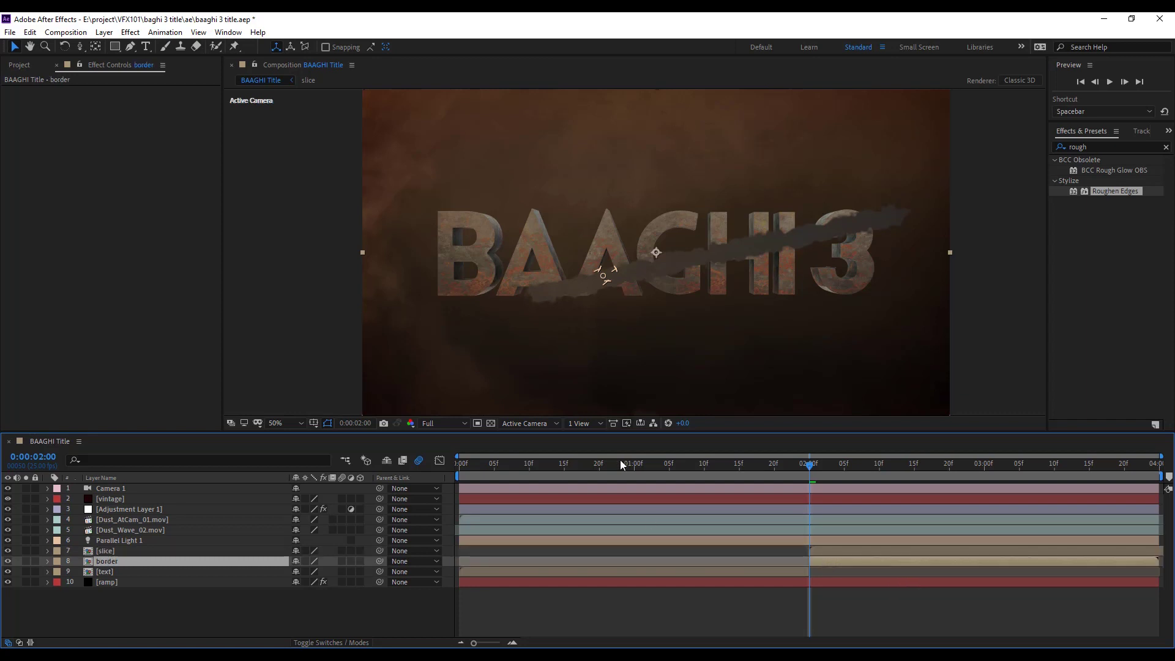
pyautogui.click(8, 551)
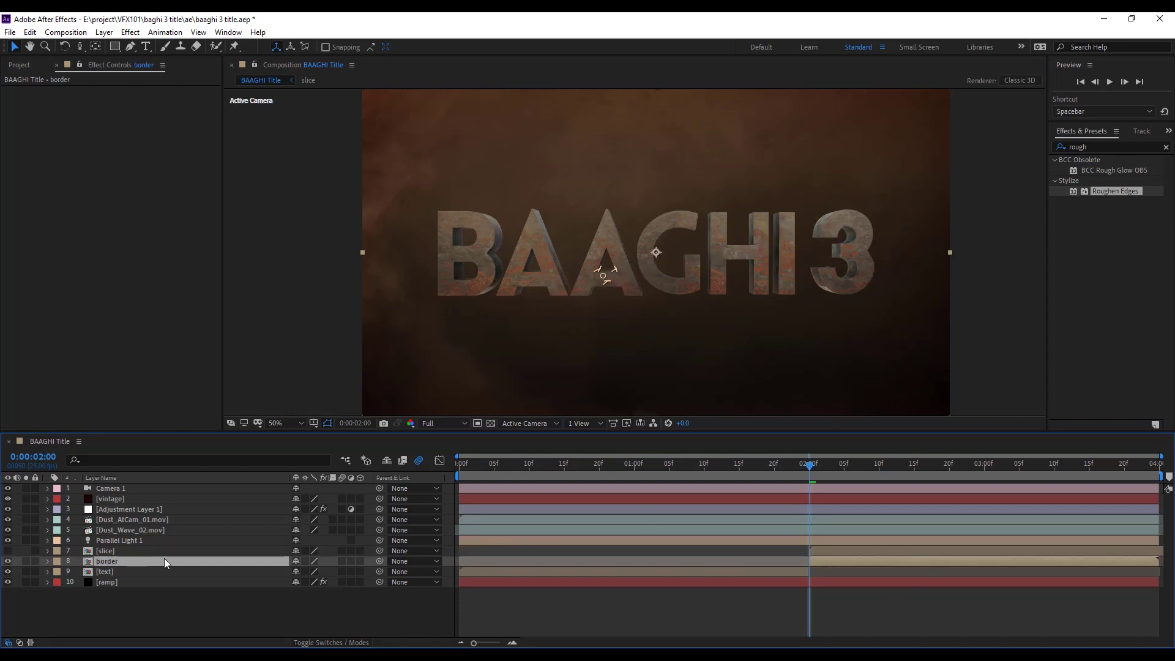
# Give border an inverted Set Matte from 7. slice, Stretch Matte off, then save.
pyautogui.click(1096, 147)
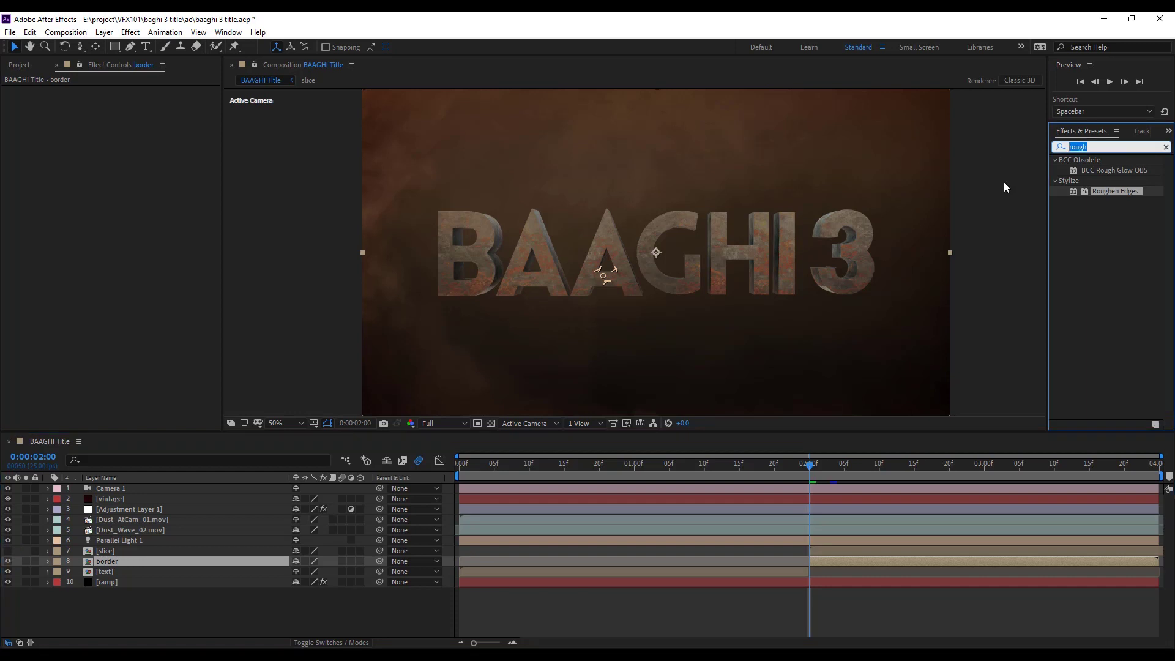
pyautogui.write('set')
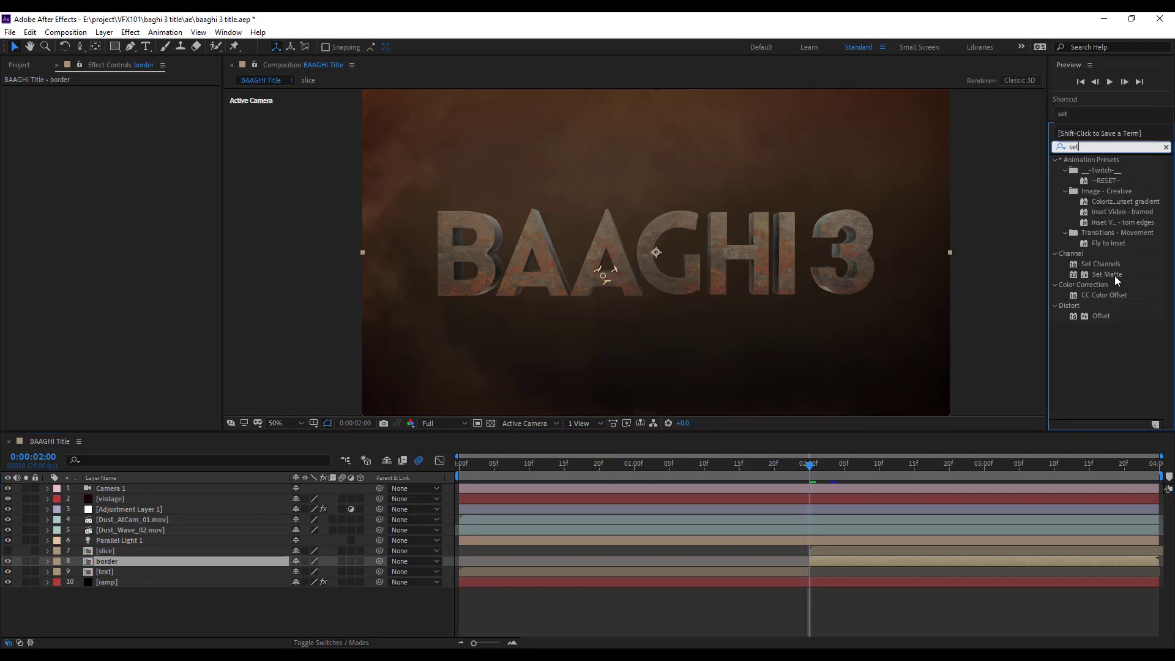
pyautogui.moveTo(1115, 274); pyautogui.dragTo(842, 561)
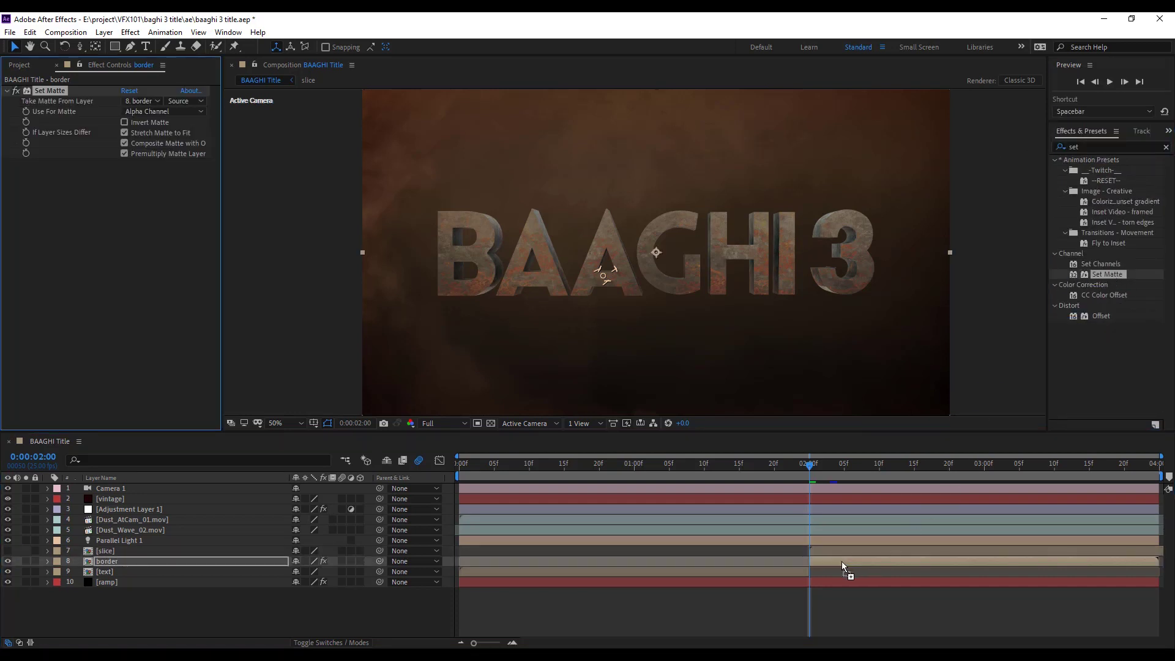
pyautogui.click(145, 101)
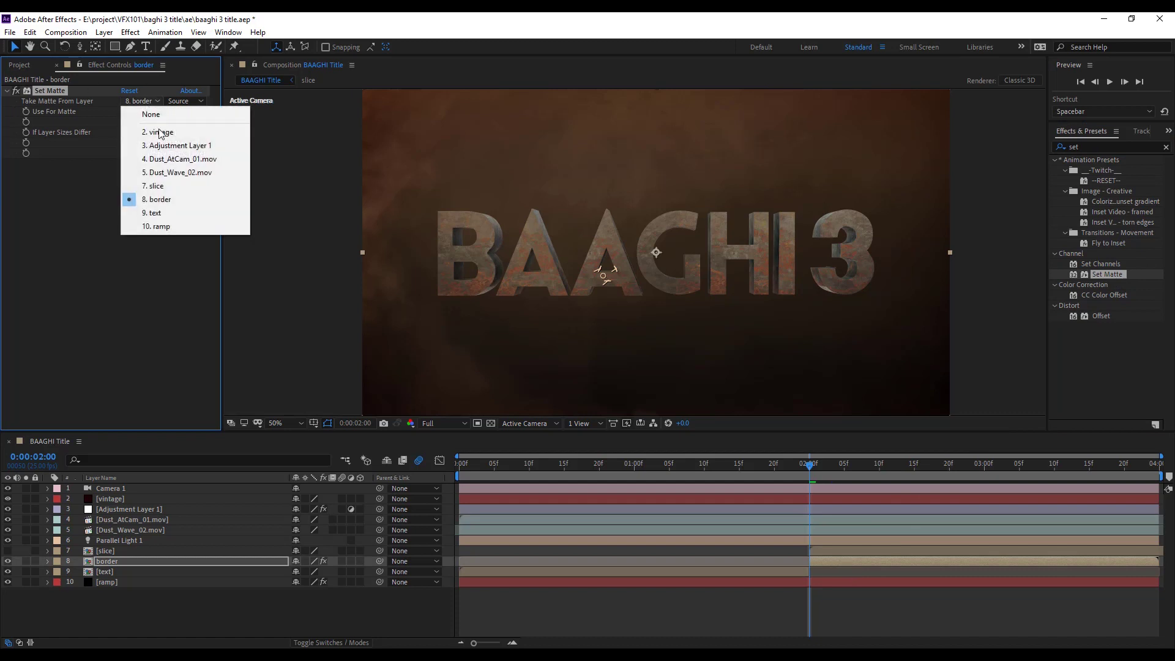
pyautogui.click(161, 188)
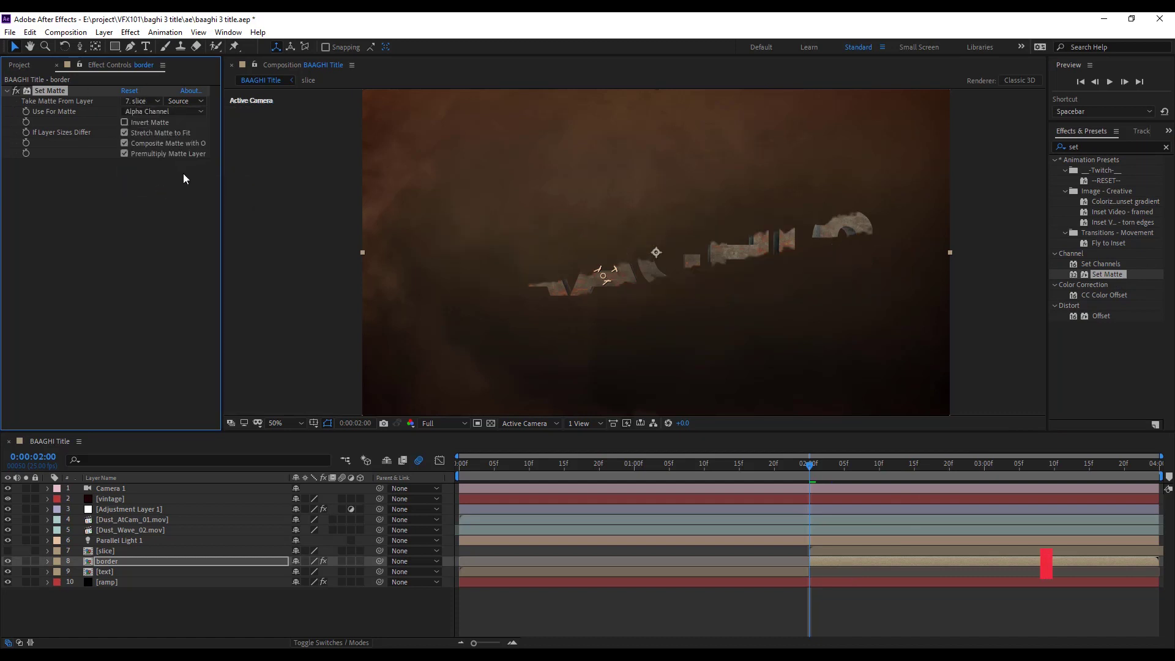
pyautogui.click(143, 121)
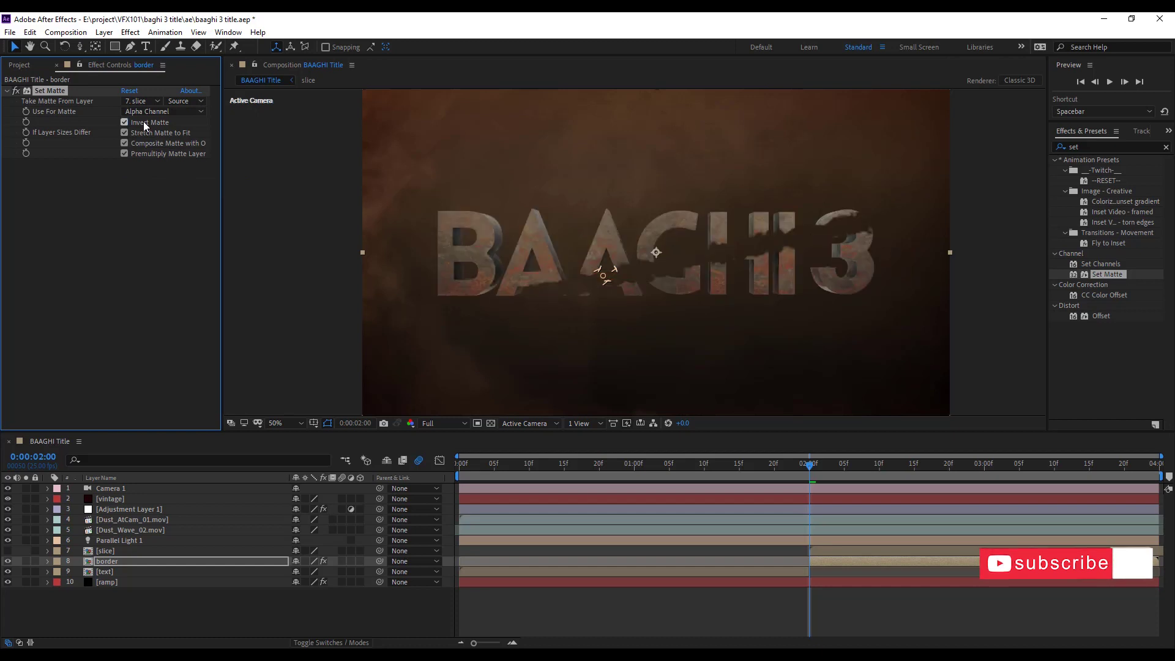
pyautogui.click(150, 133)
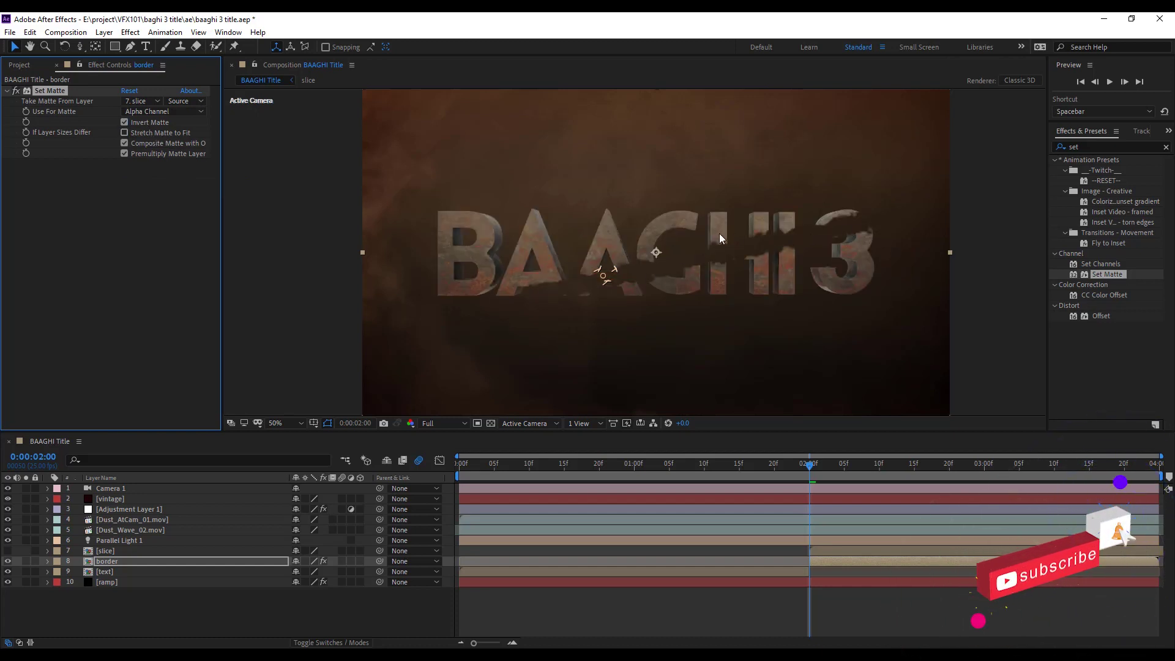
pyautogui.hotkey('ctrl', 's')
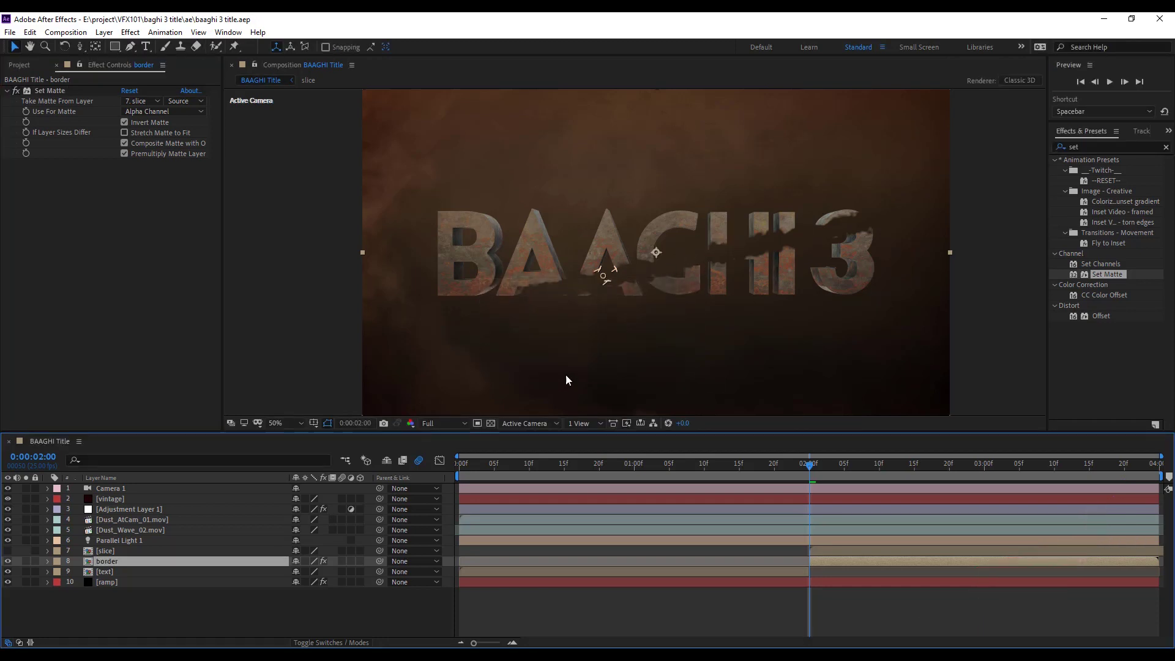
pyautogui.press('.')
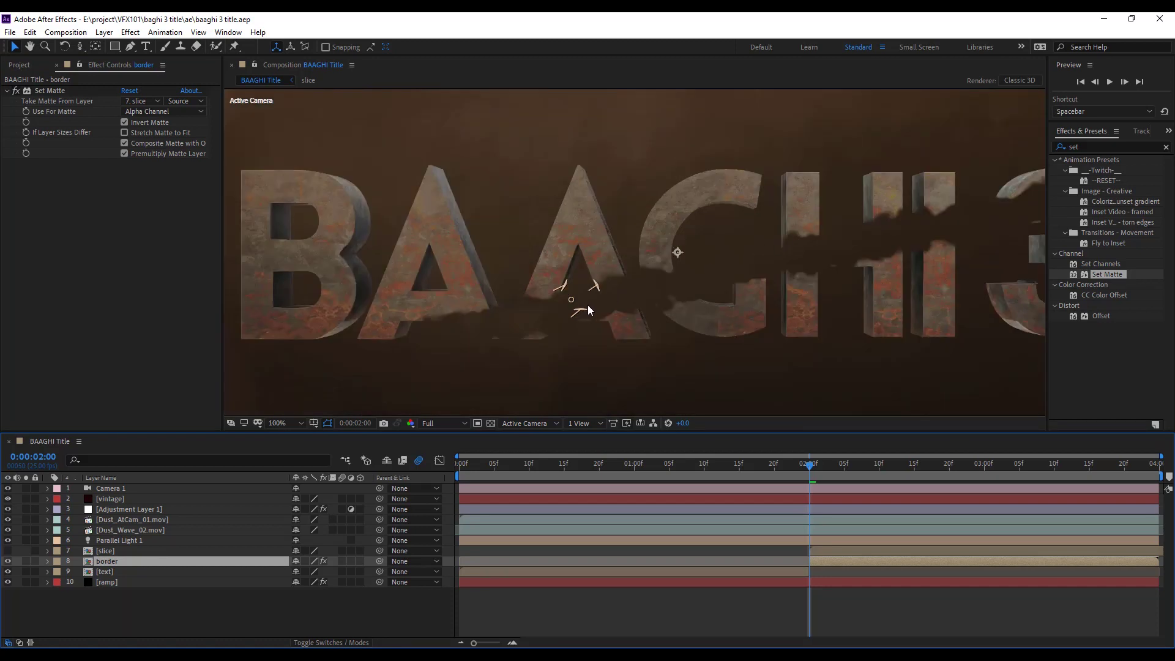
# Duplicate border, place the copy below it, and rename it 'border edge'.
pyautogui.hotkey('ctrl', 'd')
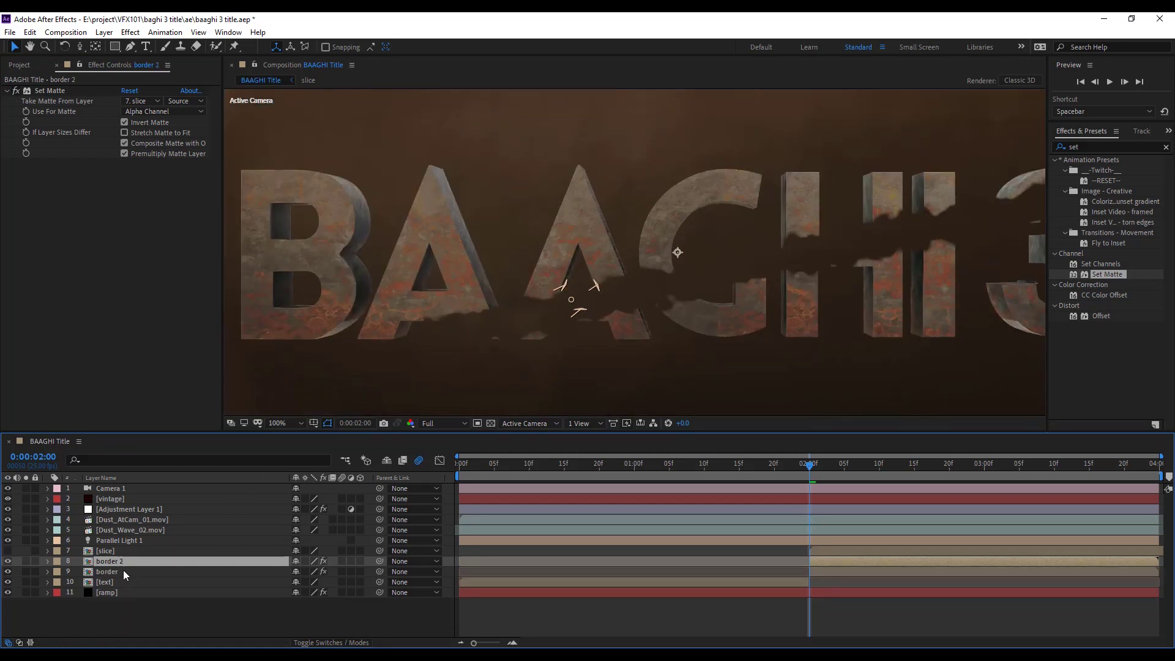
pyautogui.moveTo(123, 563); pyautogui.dragTo(130, 576)
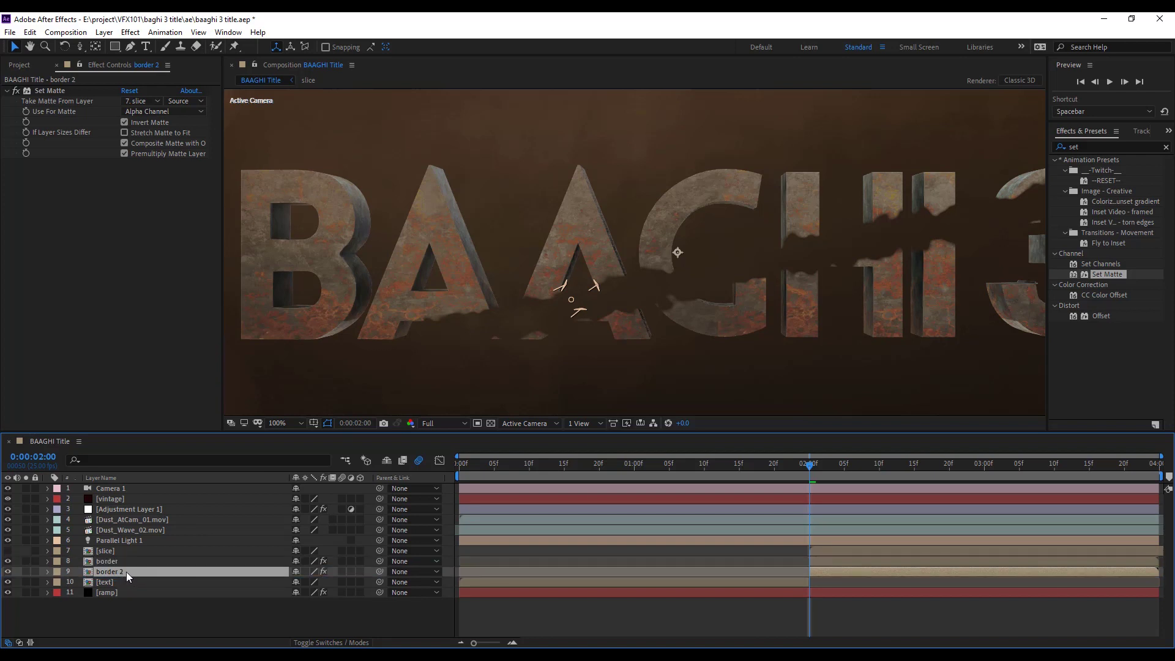
pyautogui.press('Return')
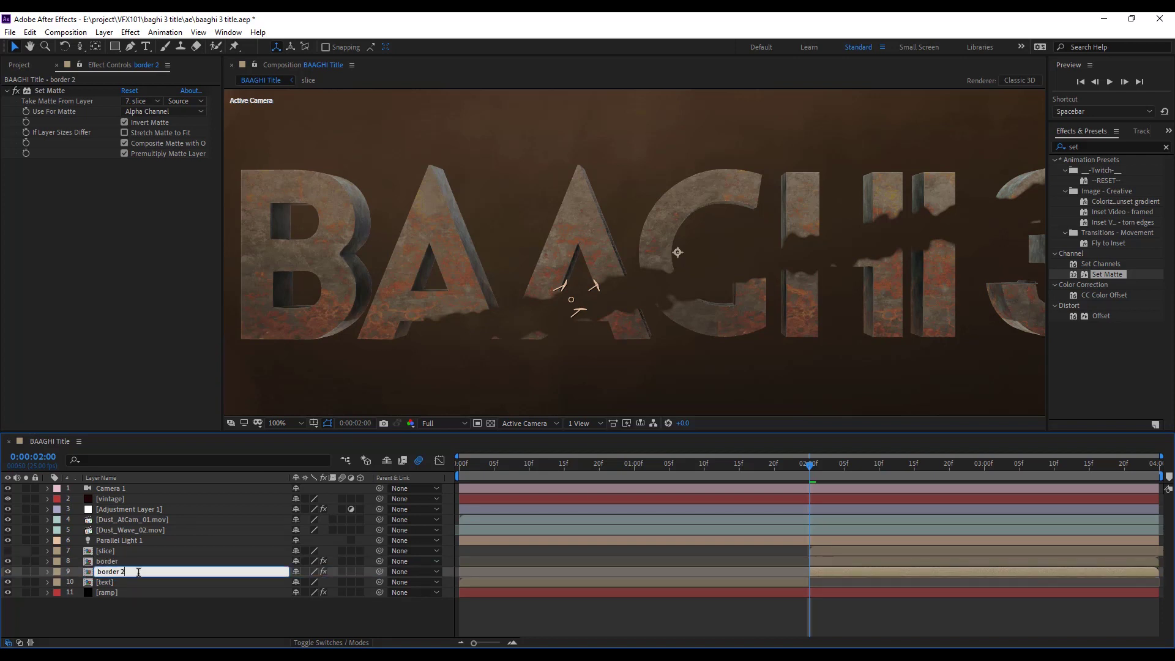
pyautogui.press('BackSpace')
pyautogui.press('Return')
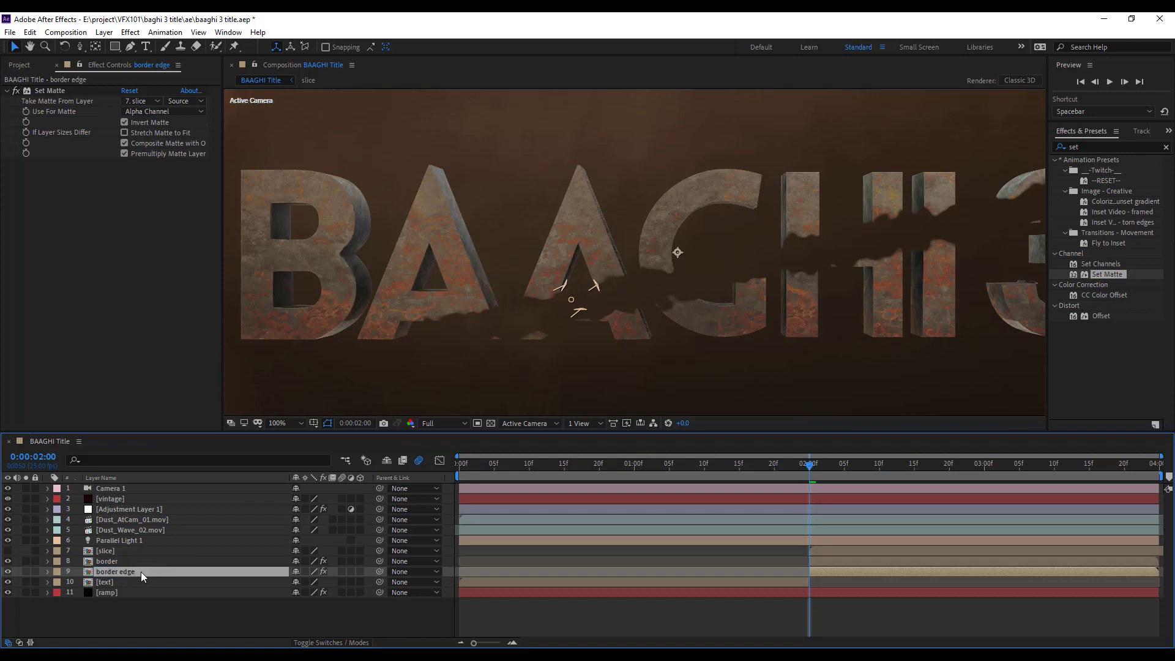
# Apply Fast Box Blur to border edge with Blur Radius 6 and Iterations 1.
pyautogui.click(1102, 147)
pyautogui.write('fast')
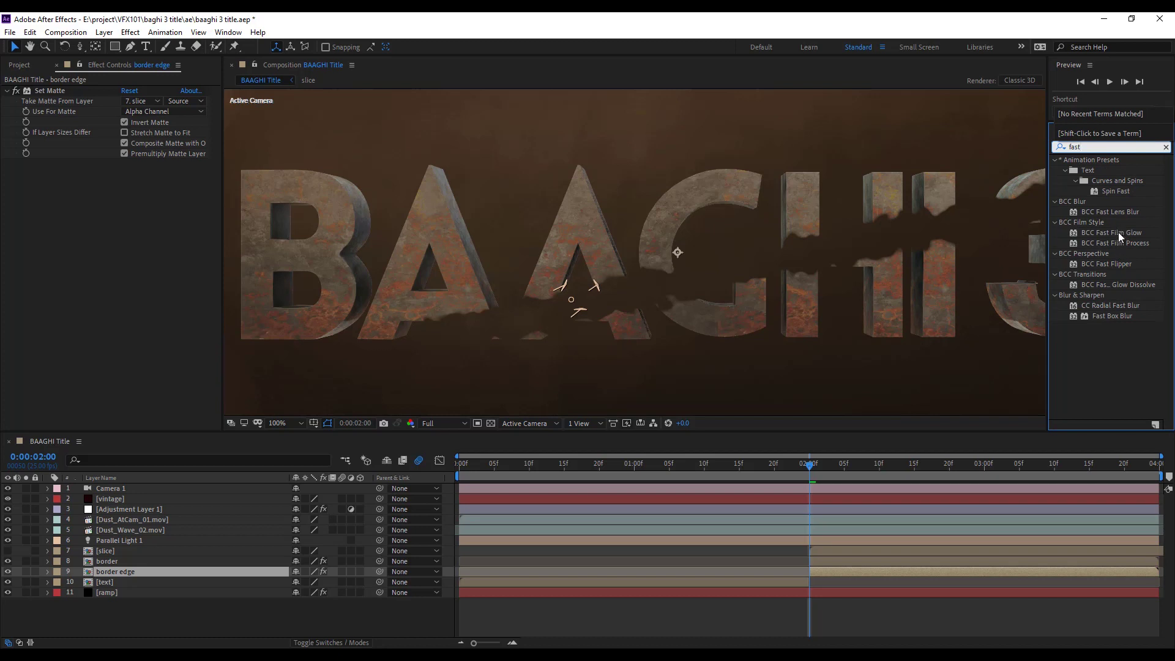
pyautogui.moveTo(1121, 316); pyautogui.dragTo(130, 574)
pyautogui.click(126, 174)
pyautogui.write('6')
pyautogui.press('Tab')
pyautogui.write('1')
pyautogui.press('Return')
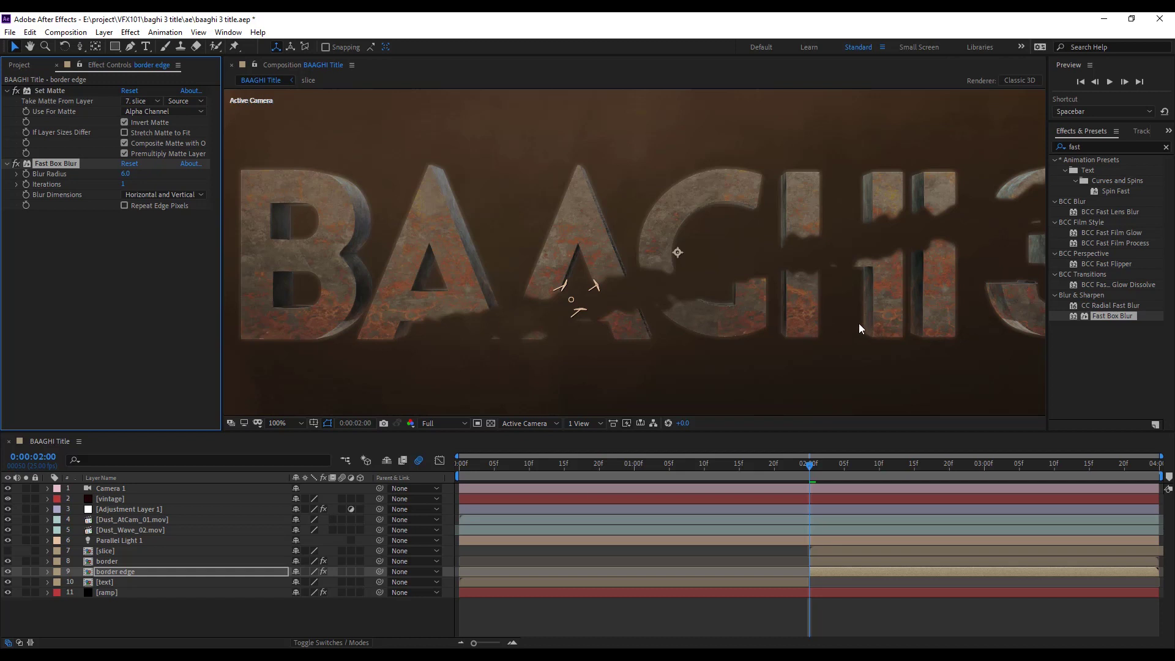
# Add Curves to border edge and steepen its Alpha channel curve to sharpen edges.
pyautogui.click(1100, 147)
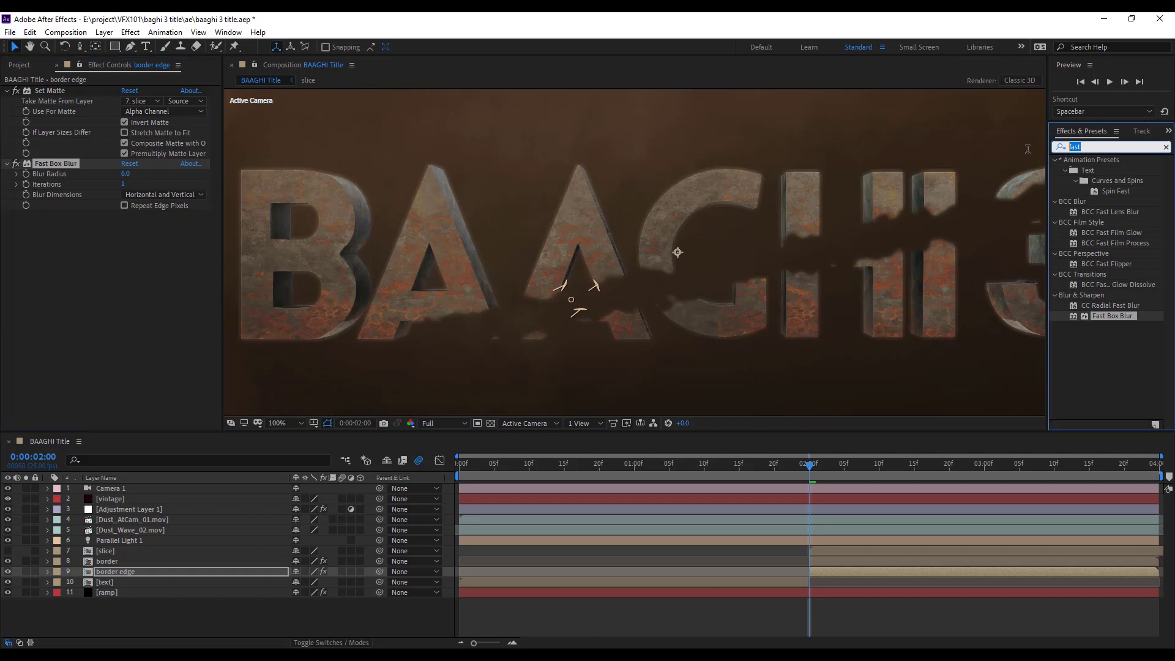
pyautogui.write('curve')
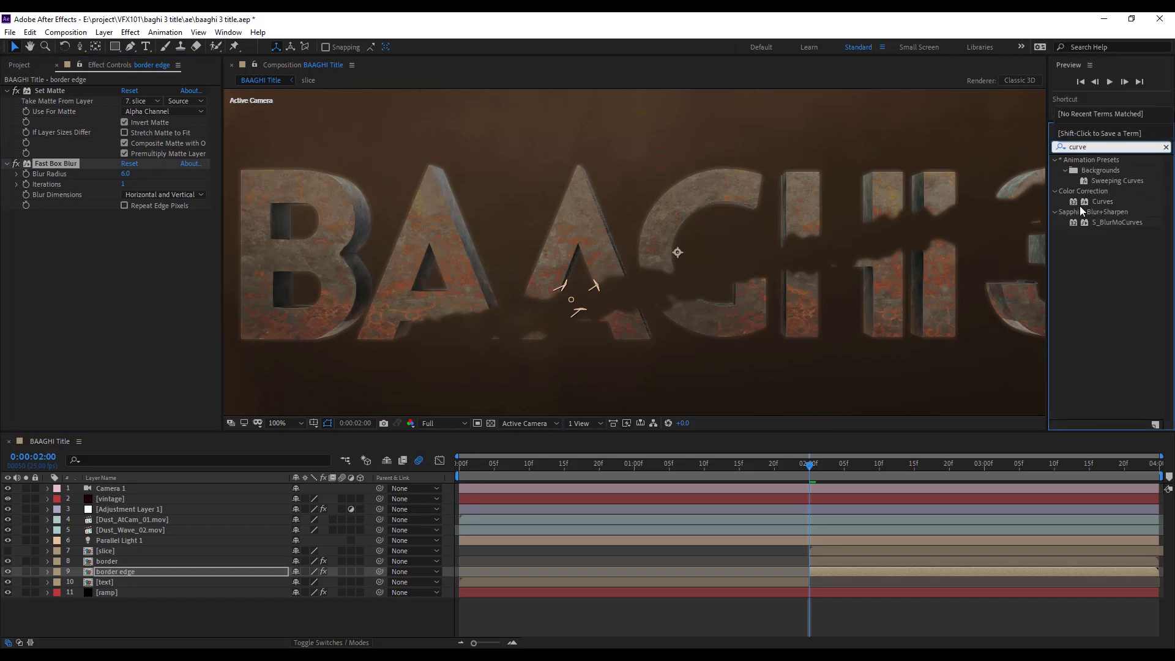
pyautogui.moveTo(1104, 202); pyautogui.dragTo(174, 572)
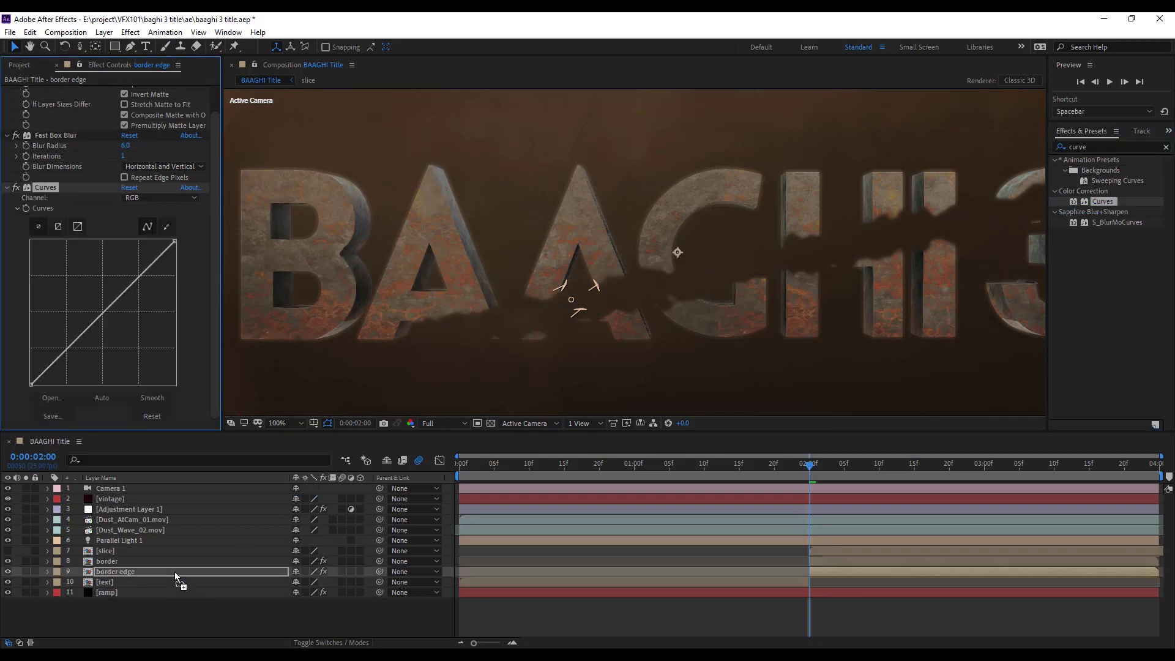
pyautogui.click(137, 197)
pyautogui.click(151, 266)
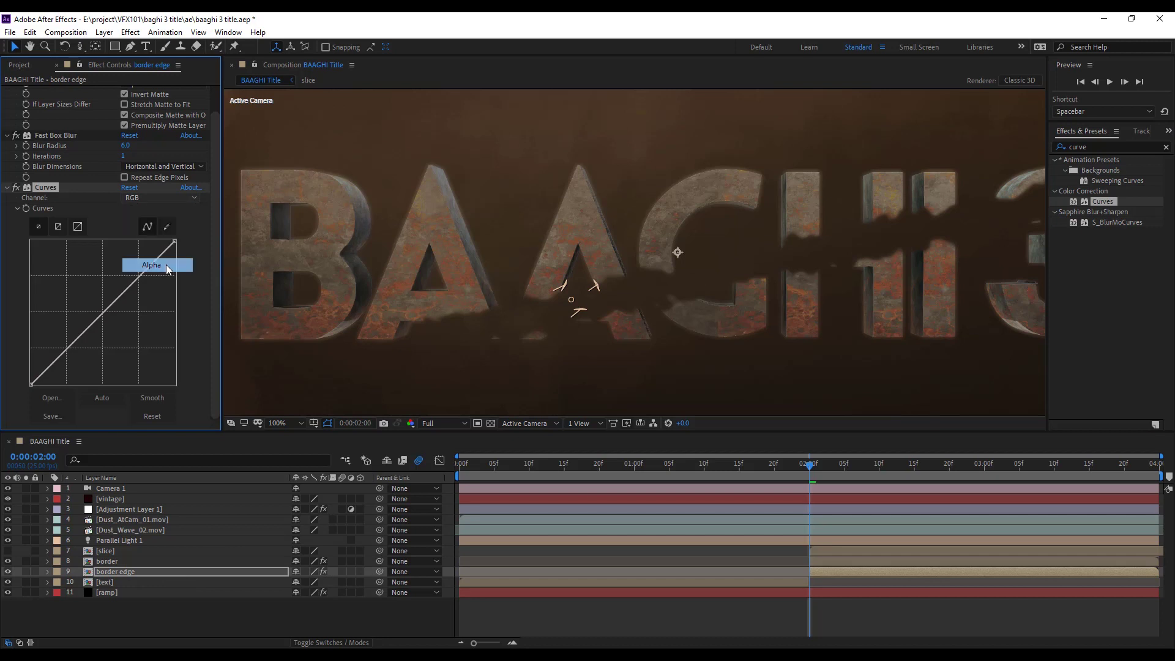
pyautogui.moveTo(174, 242); pyautogui.dragTo(53, 241)
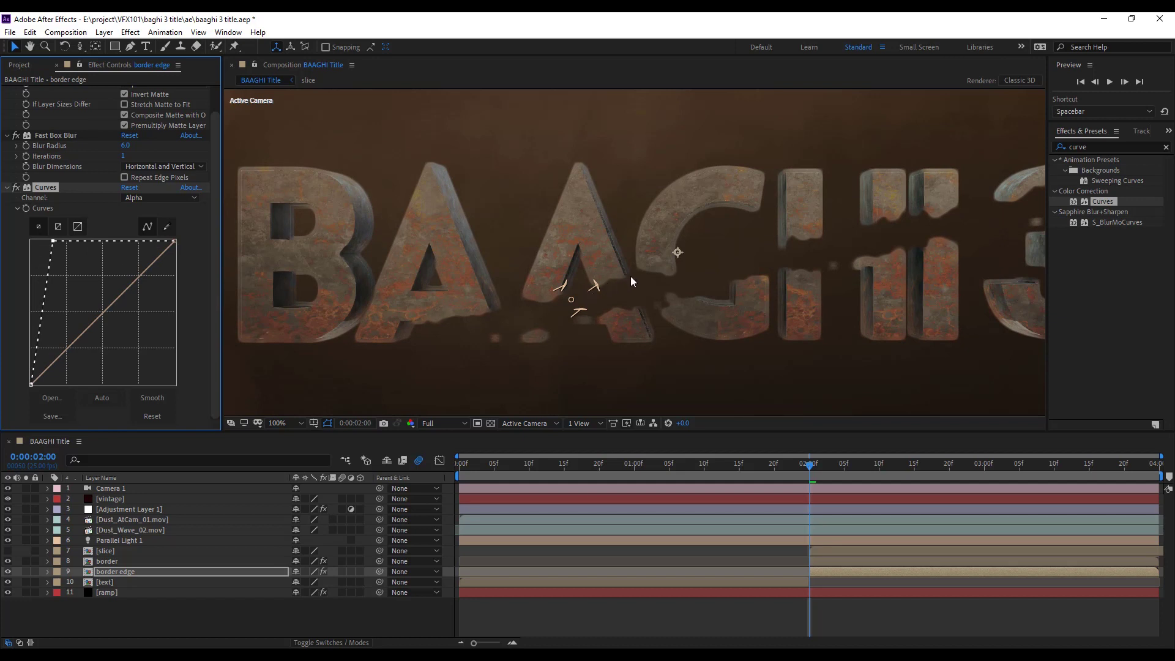
pyautogui.click(1101, 146)
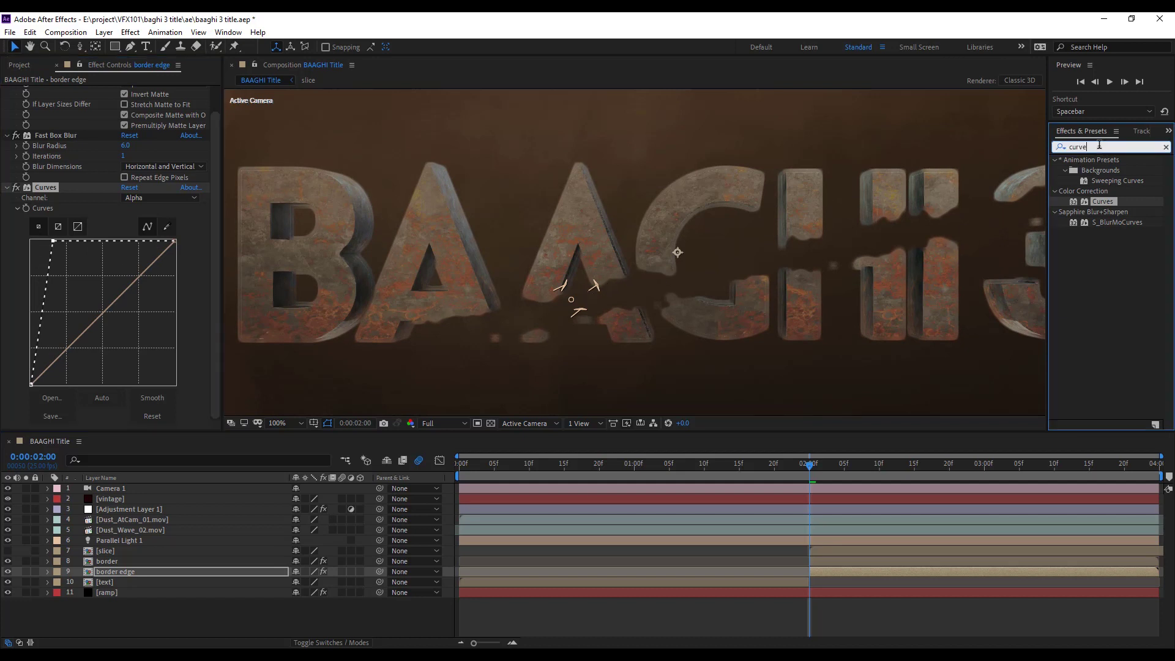
# Apply Set Matte 2 to border edge and collapse its existing effect settings.
pyautogui.write('set')
pyautogui.moveTo(1107, 274); pyautogui.dragTo(137, 574)
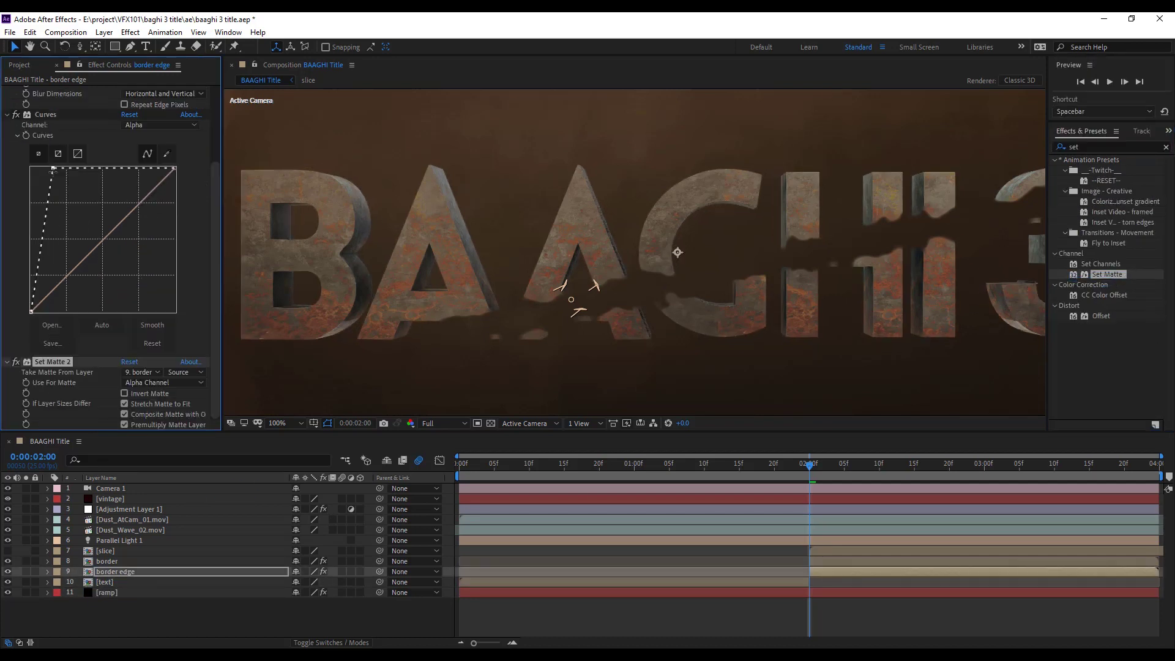
pyautogui.scroll(3, 21, 120)
pyautogui.click(8, 91)
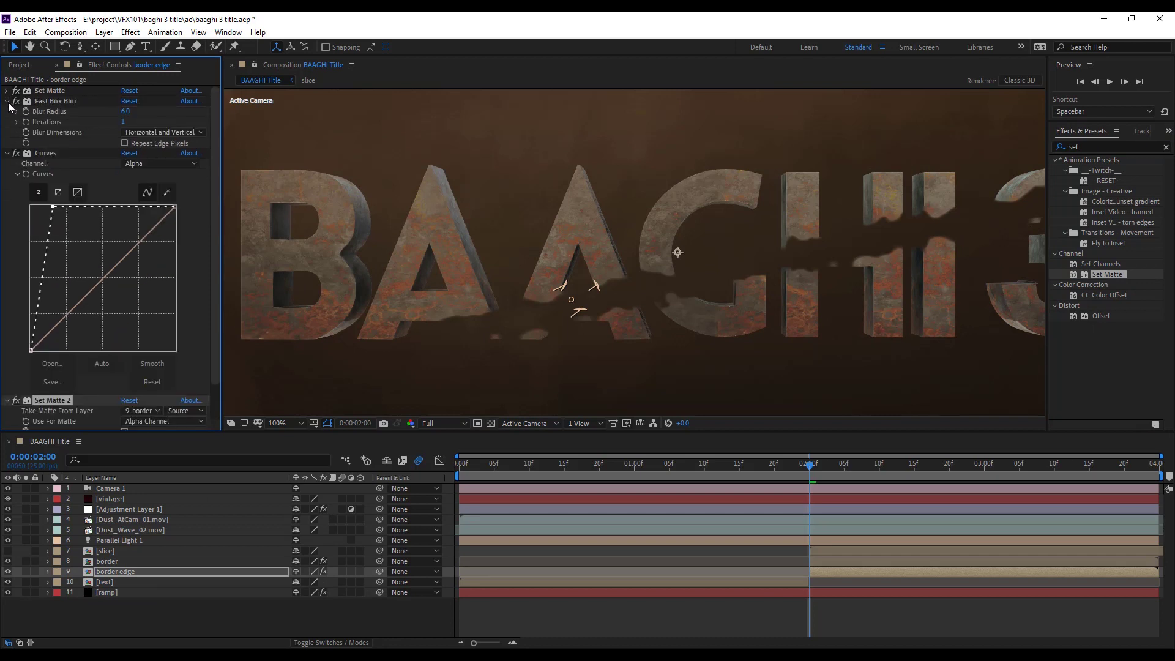
pyautogui.click(8, 101)
pyautogui.click(8, 112)
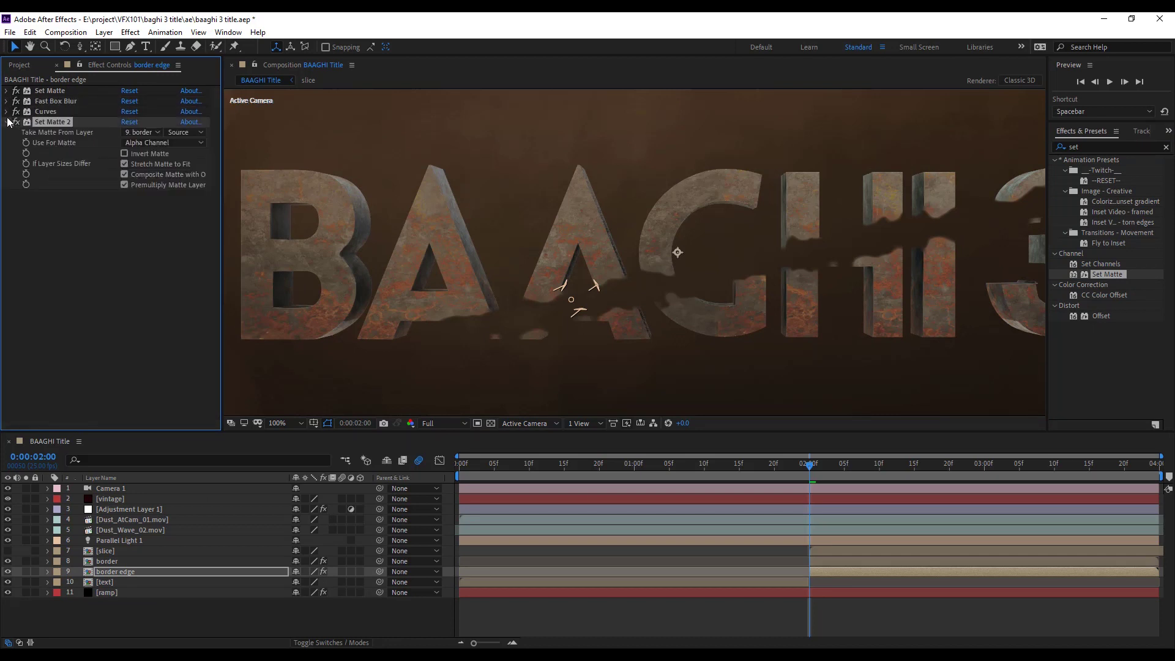
pyautogui.click(8, 122)
# Add Set Matte 3 to border edge taking its matte from the slice layer.
pyautogui.moveTo(1108, 275); pyautogui.dragTo(115, 574)
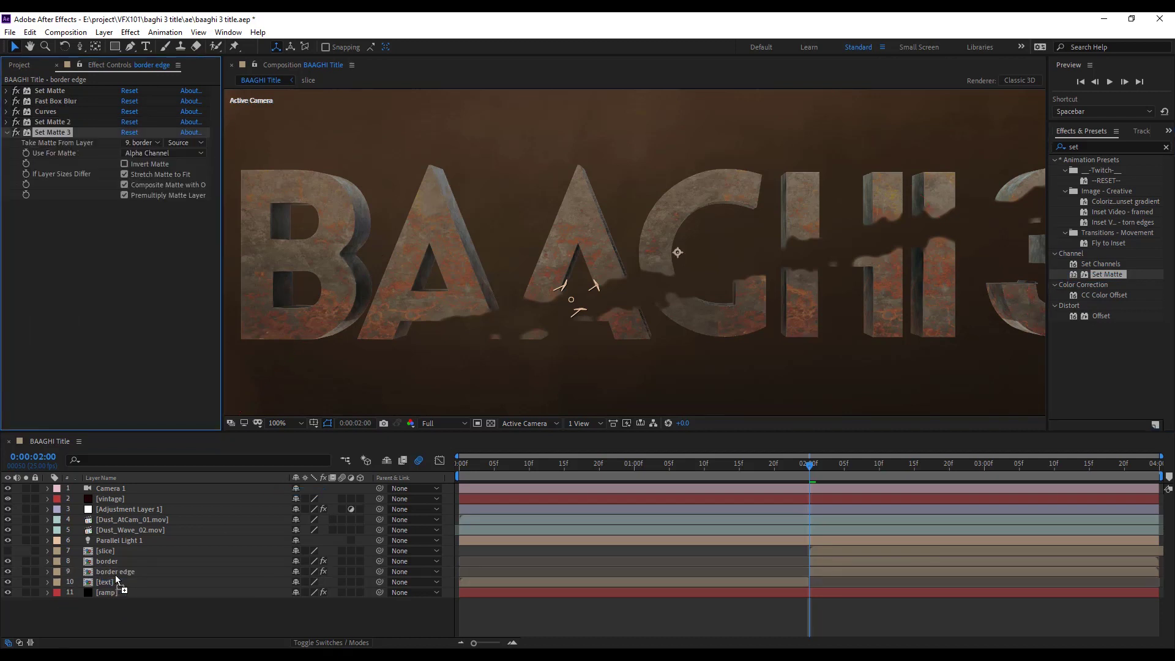
pyautogui.click(142, 144)
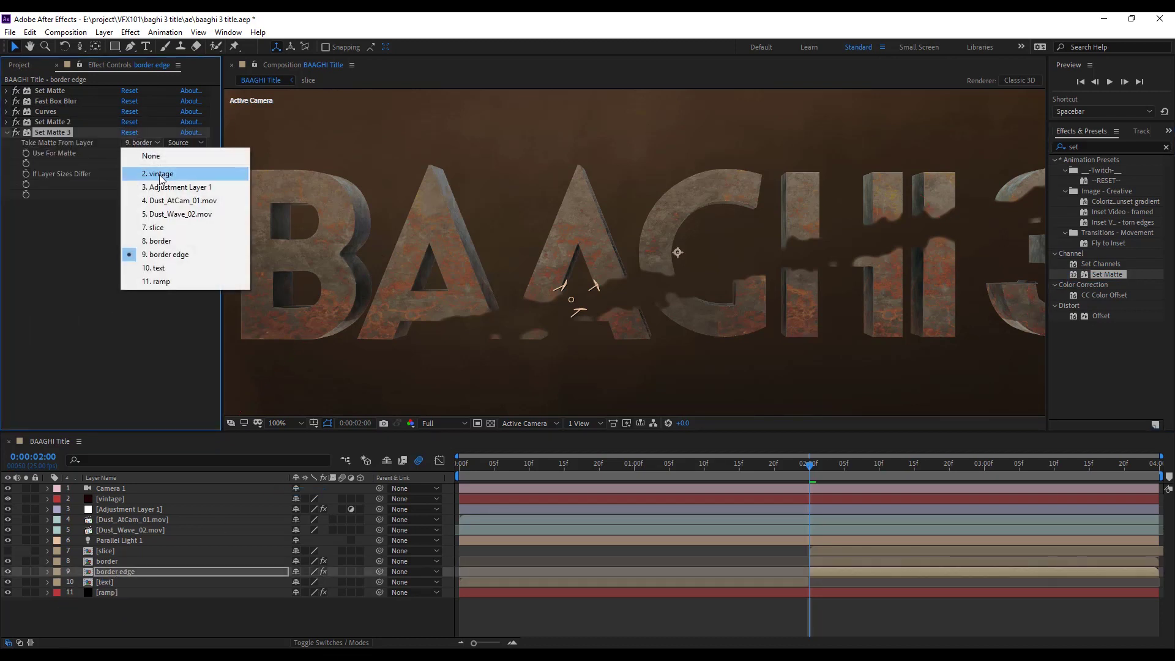
pyautogui.click(175, 228)
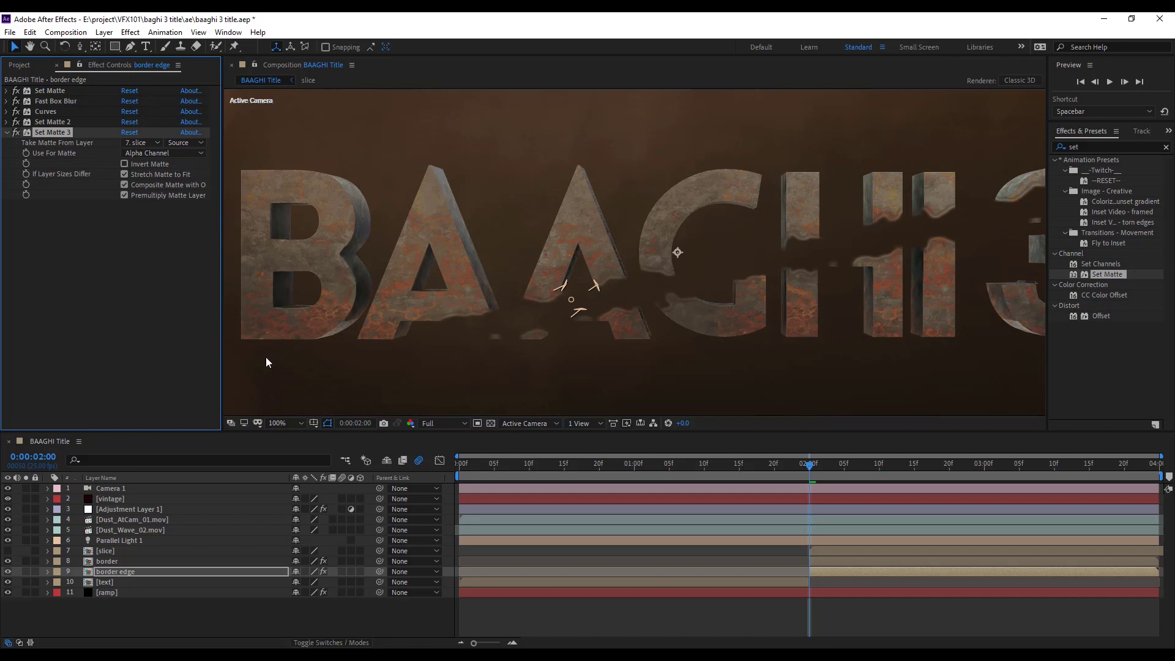
# Toggle border edge visibility to compare the result, then save the project.
pyautogui.click(7, 572)
pyautogui.click(7, 572)
pyautogui.click(7, 572)
pyautogui.click(8, 573)
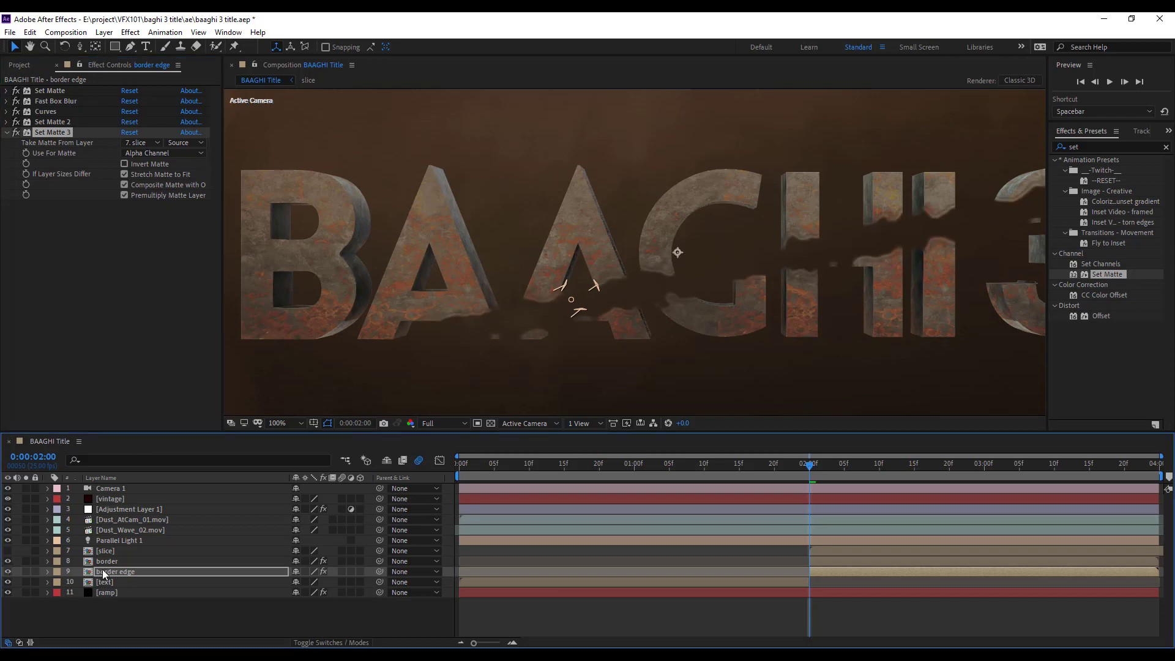
pyautogui.click(155, 573)
pyautogui.hotkey('ctrl', 's')
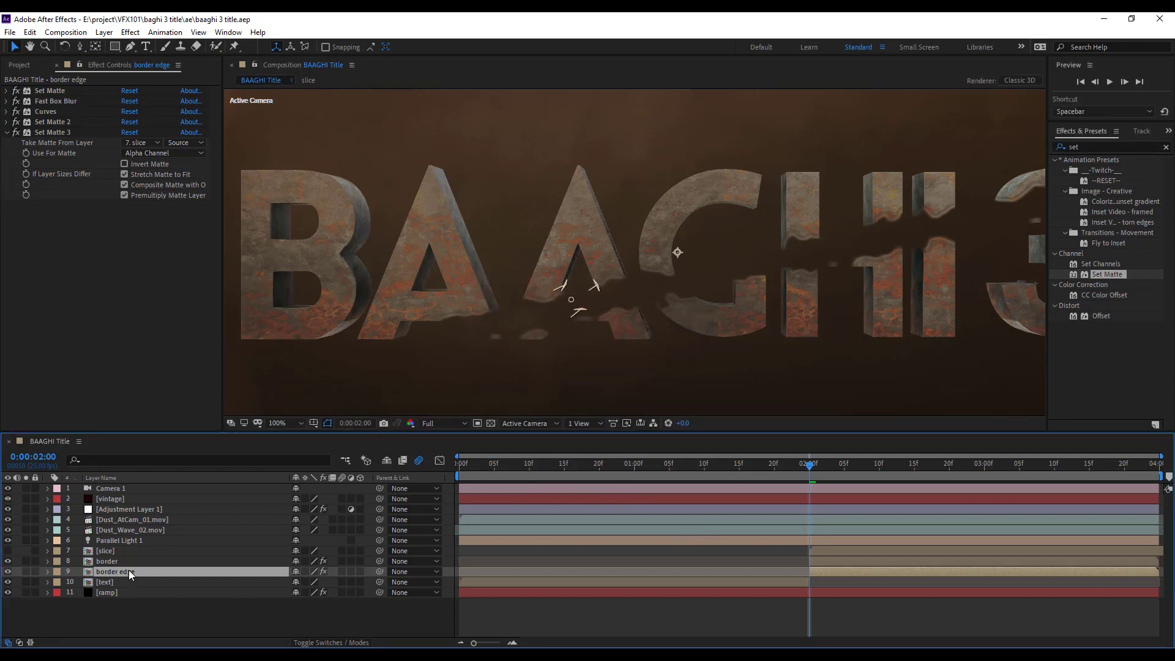
# Add Fractal Noise to border edge, nudge Complexity up, and reduce Scale to 46.
pyautogui.click(7, 133)
pyautogui.doubleClick(1093, 147)
pyautogui.write('fract')
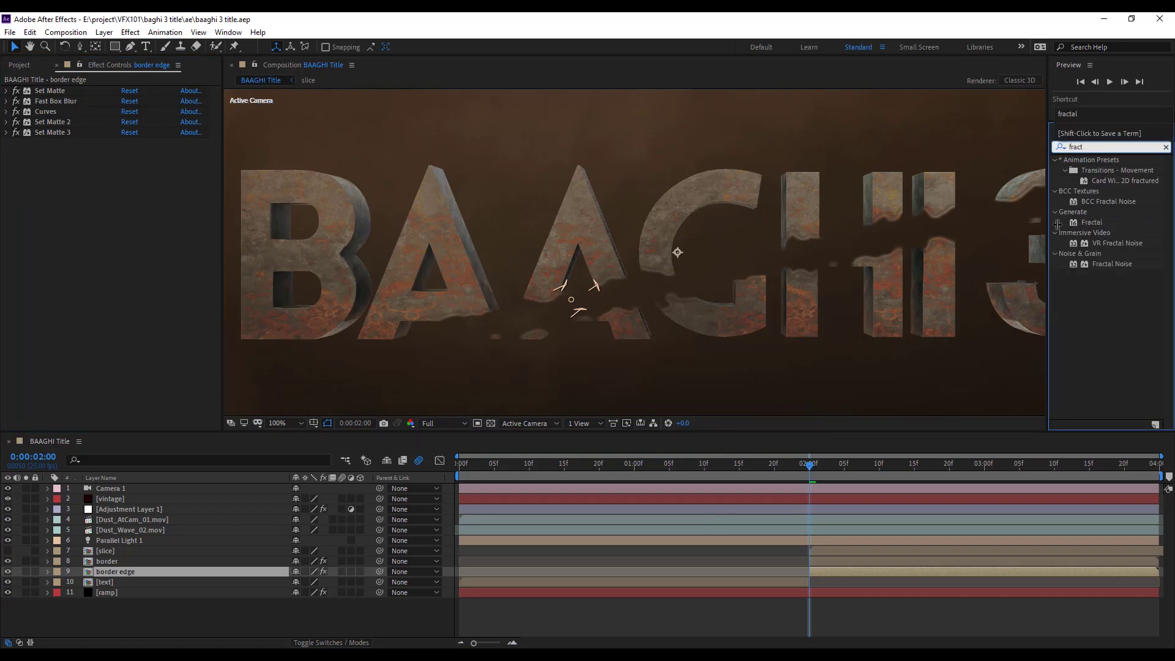
pyautogui.moveTo(1108, 264); pyautogui.dragTo(189, 574)
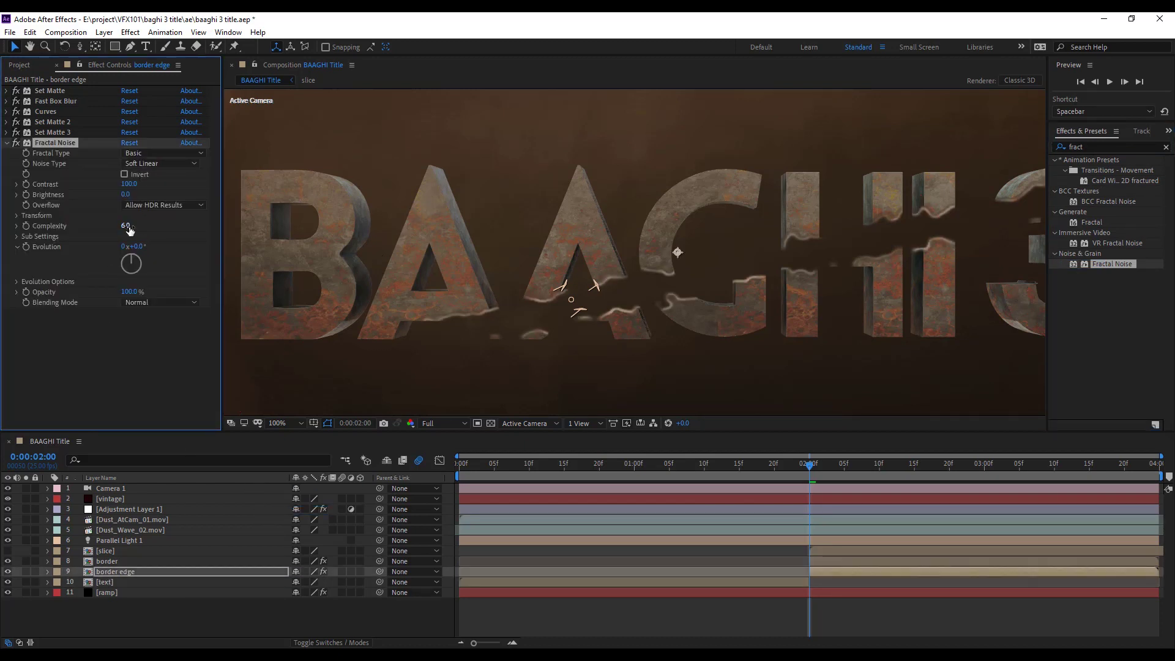
pyautogui.moveTo(129, 230); pyautogui.dragTo(152, 227)
pyautogui.click(18, 216)
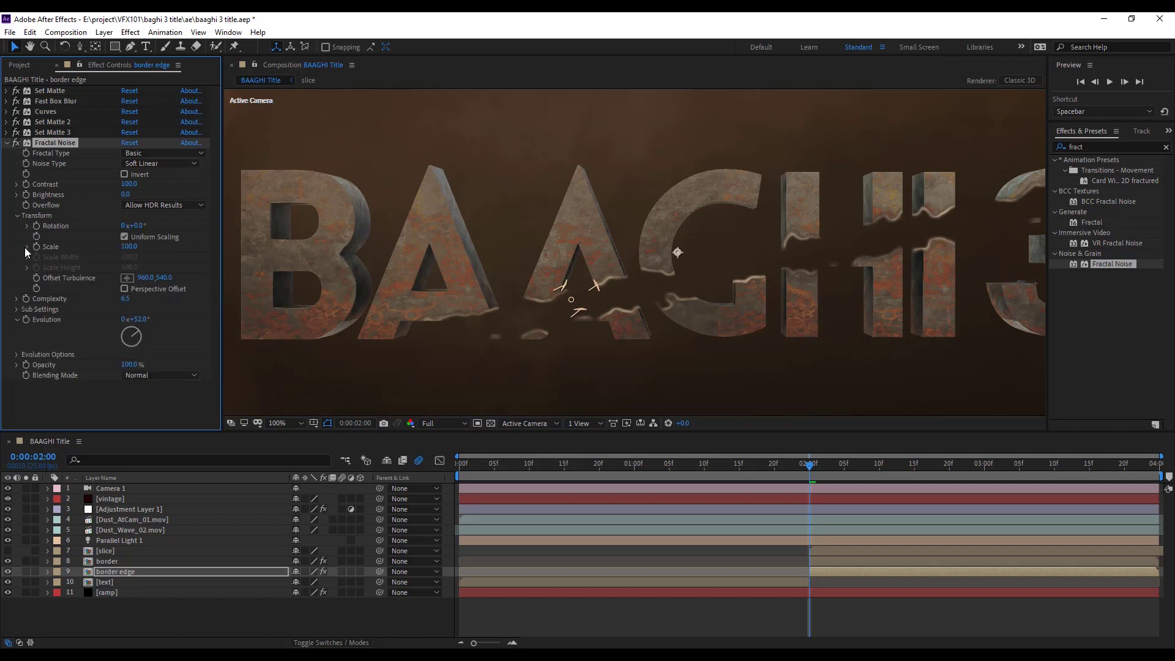
pyautogui.moveTo(123, 247); pyautogui.dragTo(68, 258)
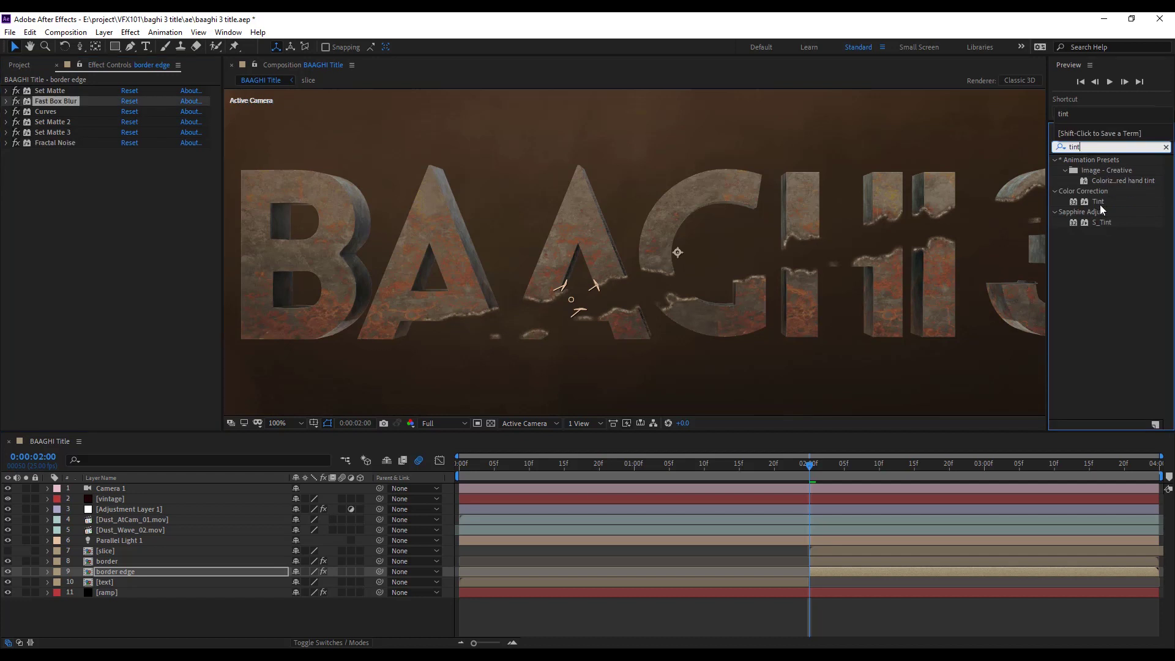
# Apply Tint to border edge, mapping black to orange and white to red-orange.
pyautogui.click(1100, 202)
pyautogui.moveTo(1100, 204); pyautogui.dragTo(839, 575)
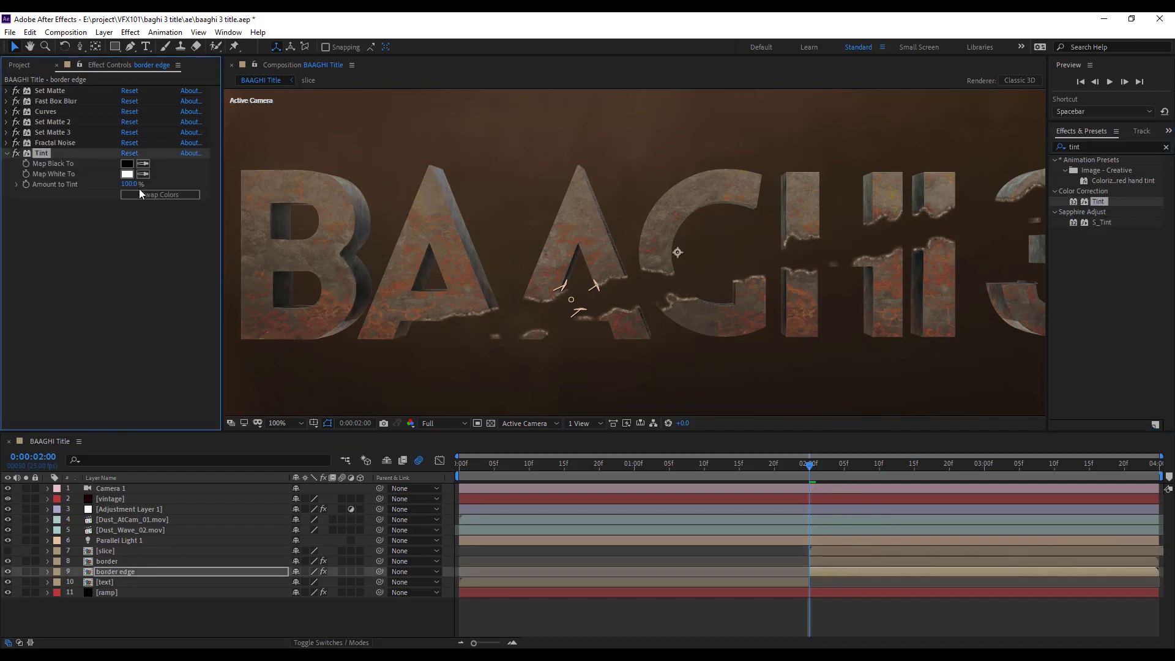
pyautogui.click(127, 163)
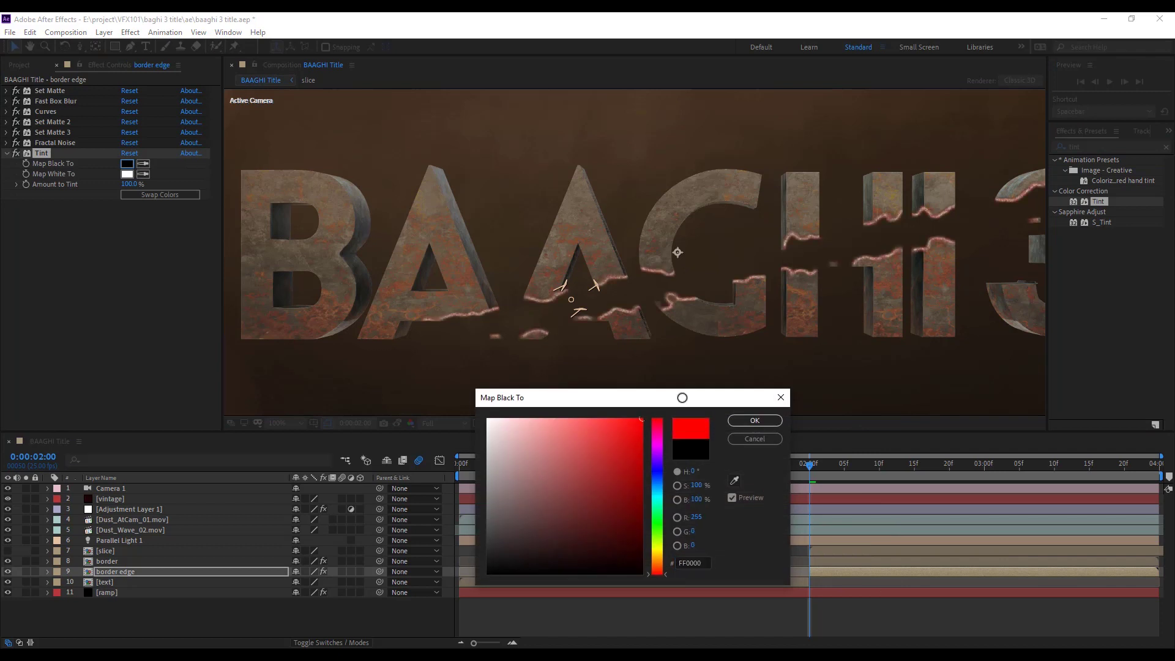
pyautogui.moveTo(586, 457); pyautogui.dragTo(691, 394)
pyautogui.moveTo(658, 540); pyautogui.dragTo(658, 568)
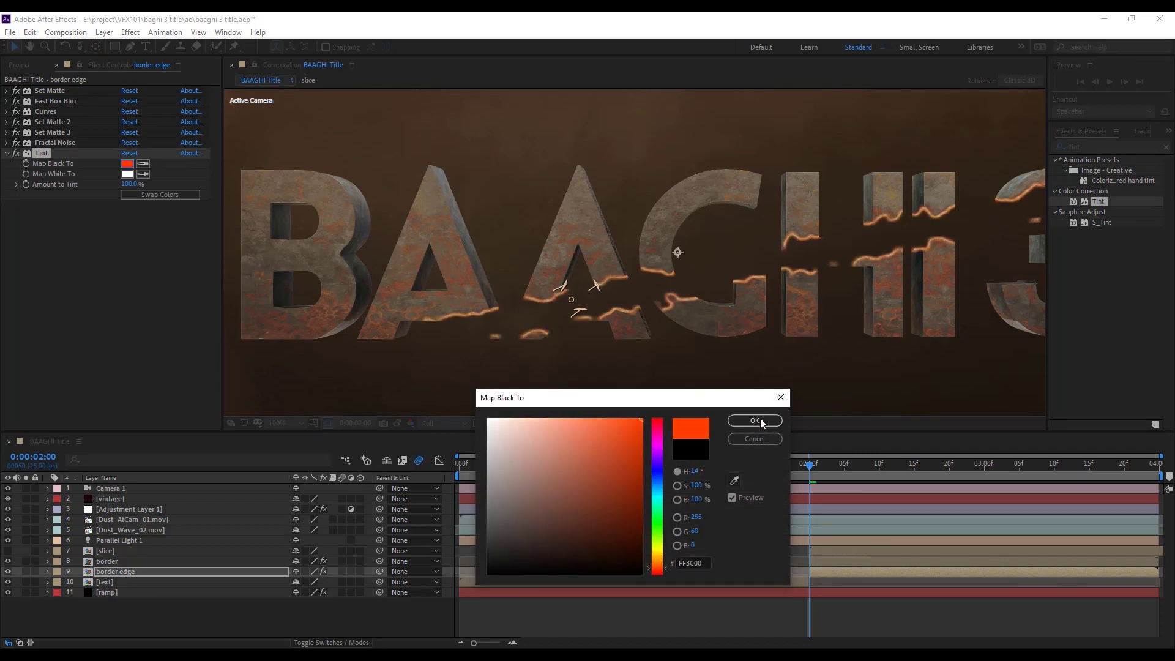
pyautogui.moveTo(659, 571); pyautogui.dragTo(659, 566)
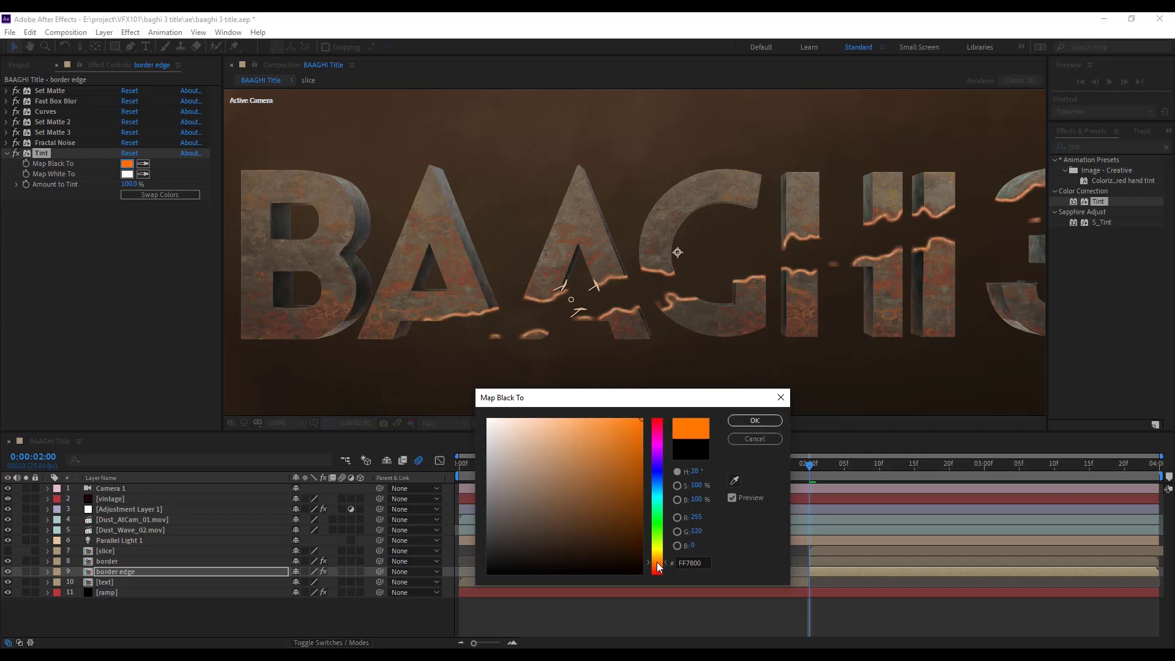
pyautogui.click(754, 421)
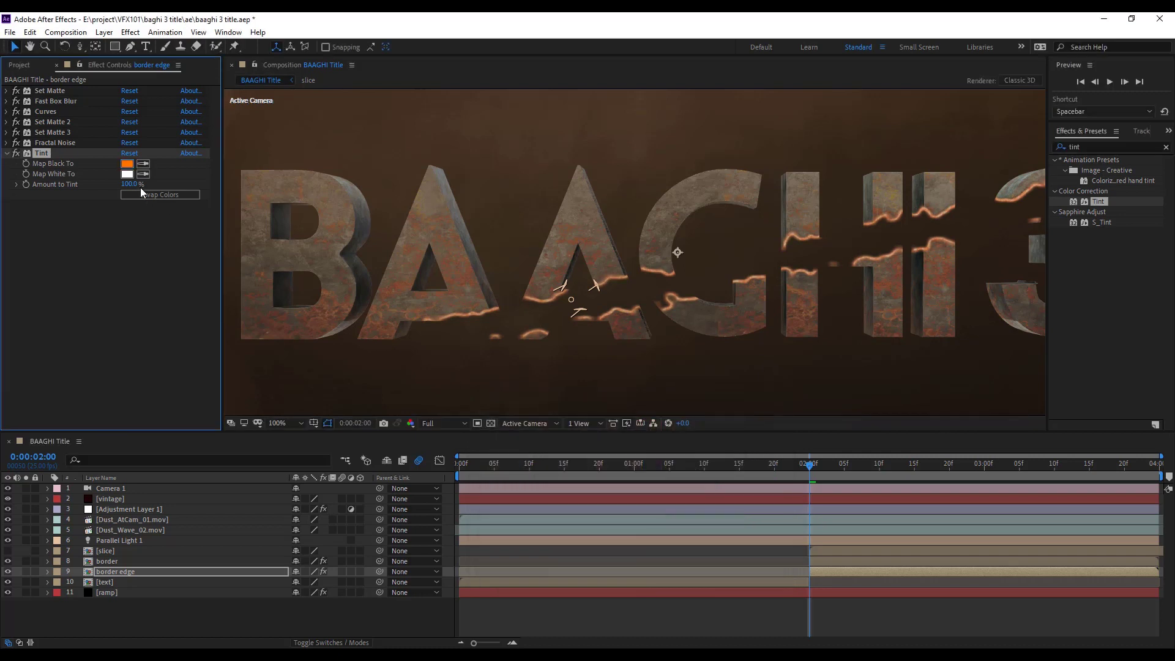
pyautogui.click(126, 174)
pyautogui.click(642, 420)
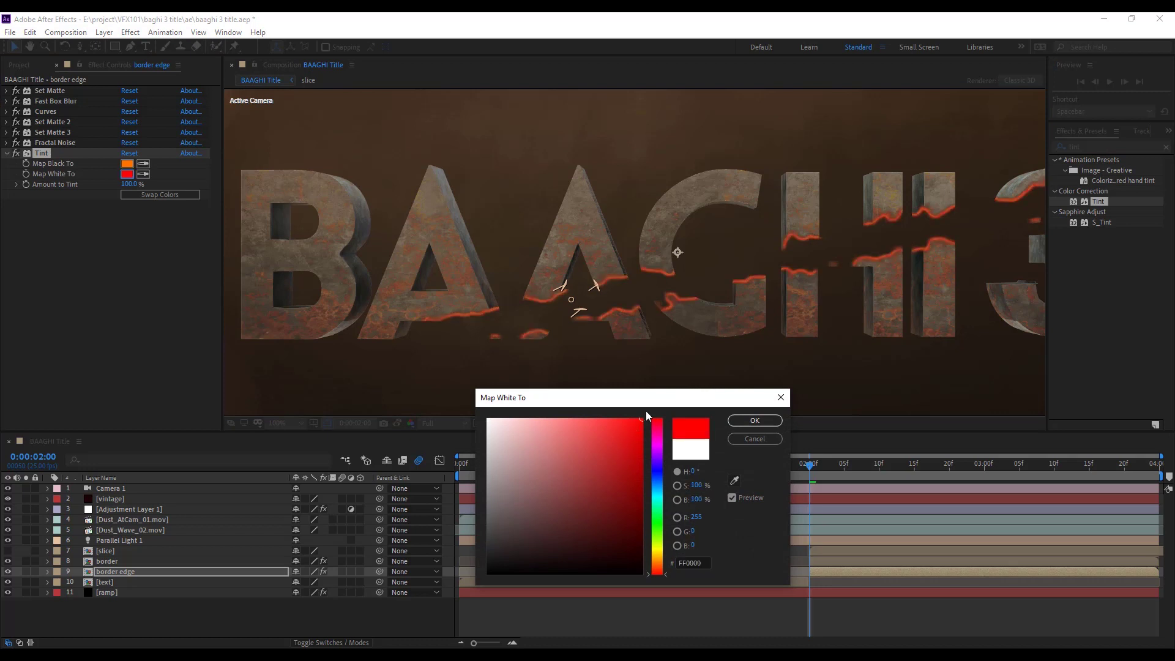
pyautogui.moveTo(658, 575); pyautogui.dragTo(659, 574)
pyautogui.click(753, 422)
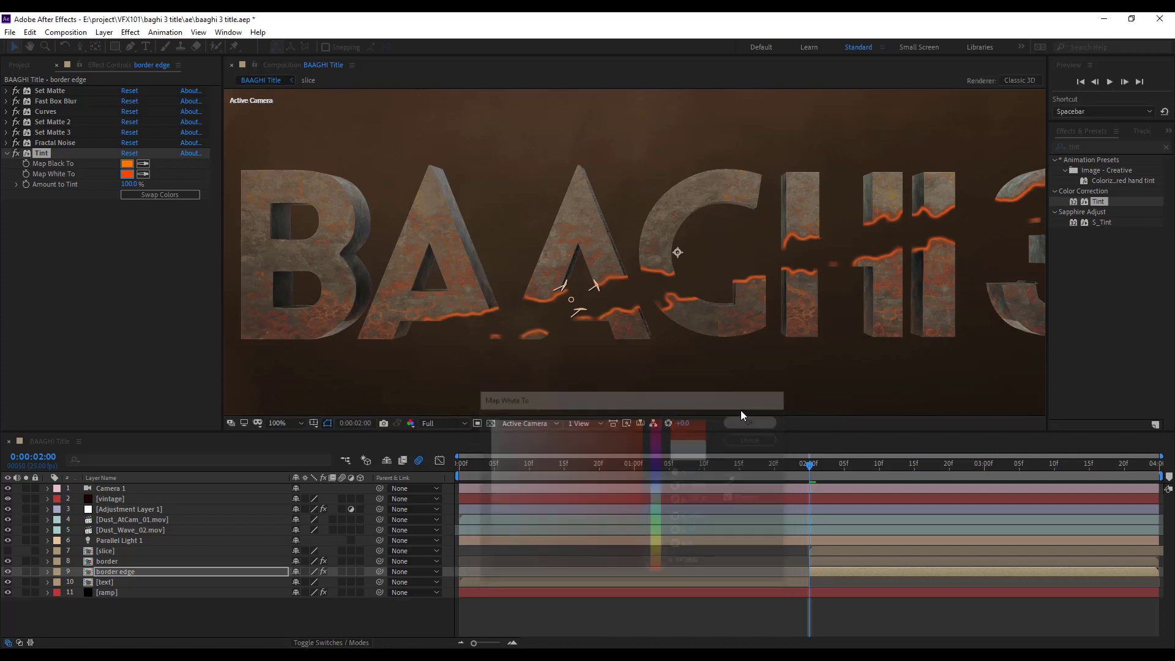
# Add Stylize Glow to border edge with Glow Threshold lowered to 34.1%.
pyautogui.click(1087, 148)
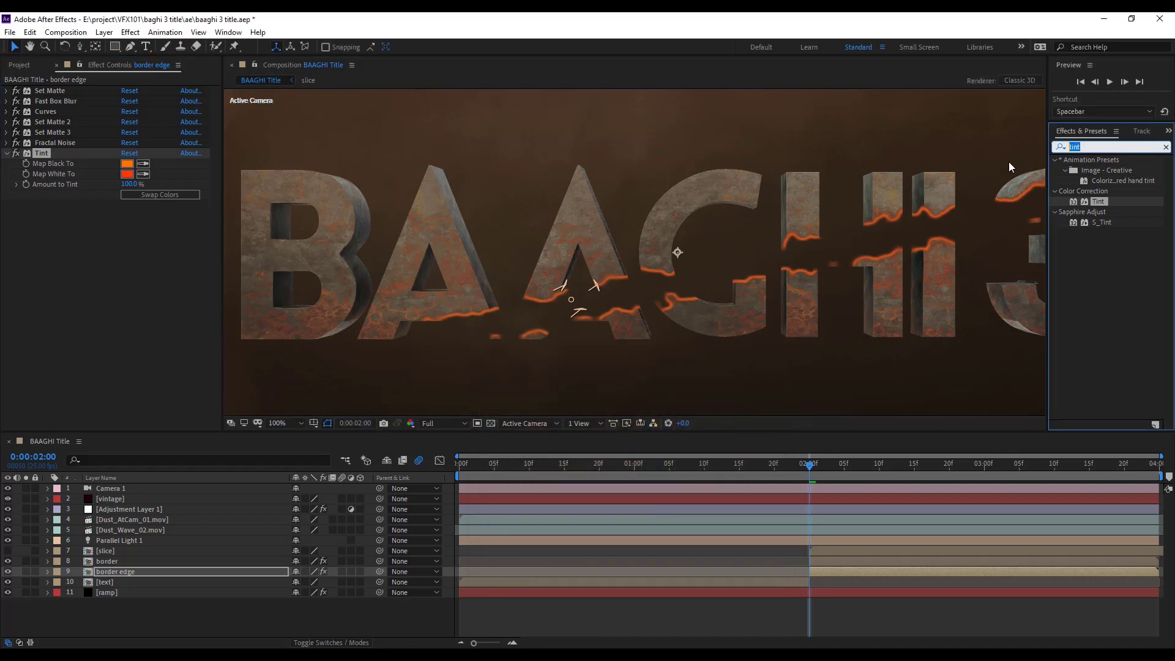
pyautogui.write('glow')
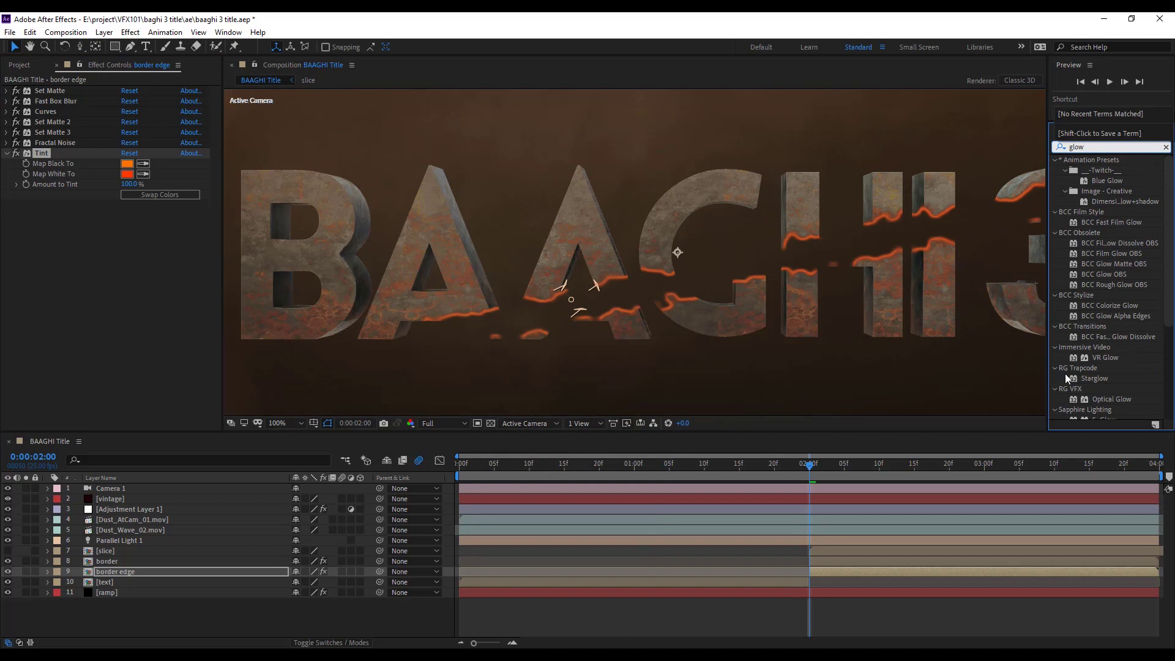
pyautogui.scroll(-5, 1102, 306)
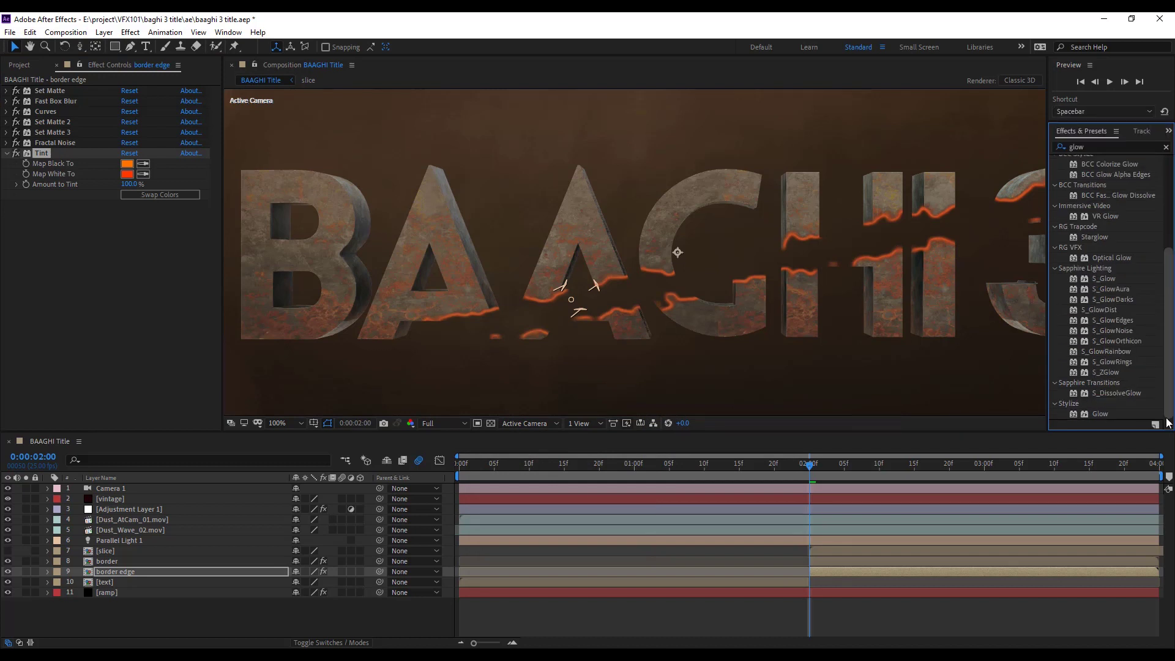
pyautogui.click(1100, 414)
pyautogui.moveTo(1100, 417); pyautogui.dragTo(861, 568)
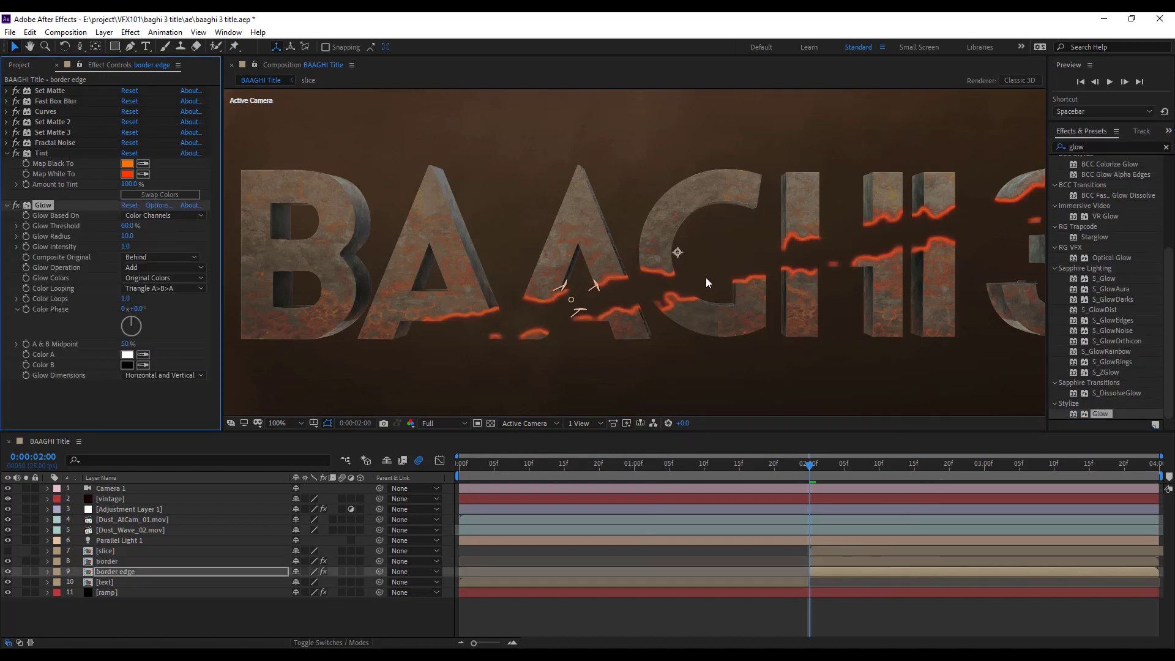
pyautogui.moveTo(129, 225)
pyautogui.mouseDown()
pyautogui.moveTo(93, 229)
pyautogui.moveTo(143, 238)
pyautogui.moveTo(120, 241)
pyautogui.mouseUp()
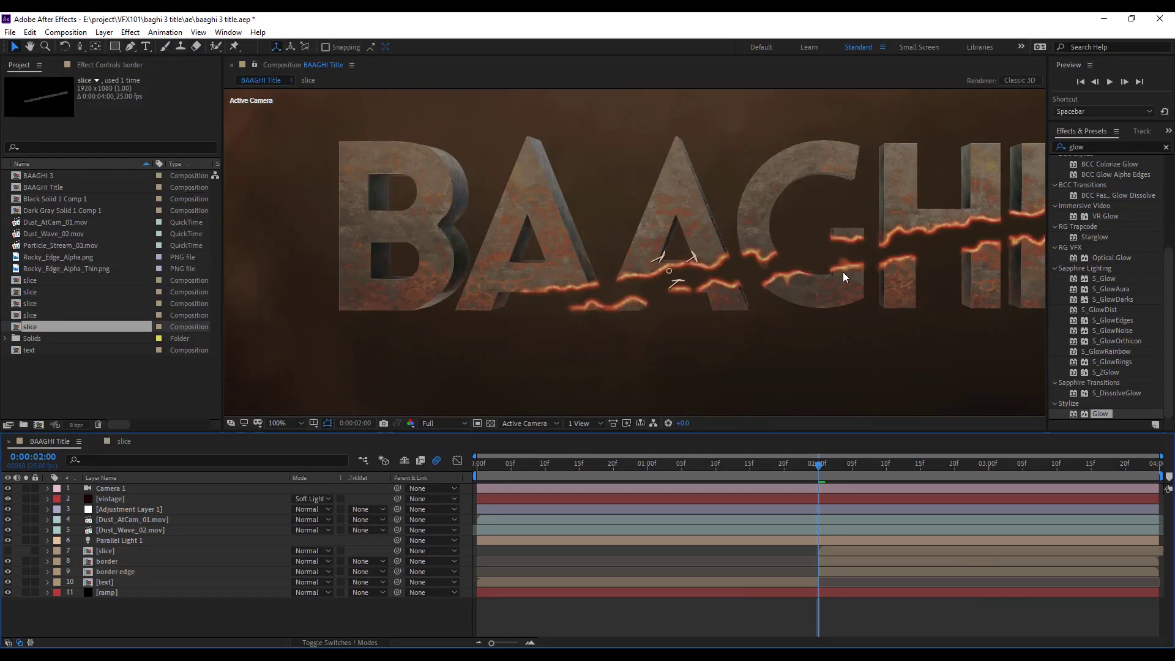
pyautogui.moveTo(843, 276); pyautogui.dragTo(557, 281)
pyautogui.moveTo(983, 230); pyautogui.dragTo(897, 231)
# Rename the border layer as the text layer and duplicate it.
pyautogui.click(114, 563)
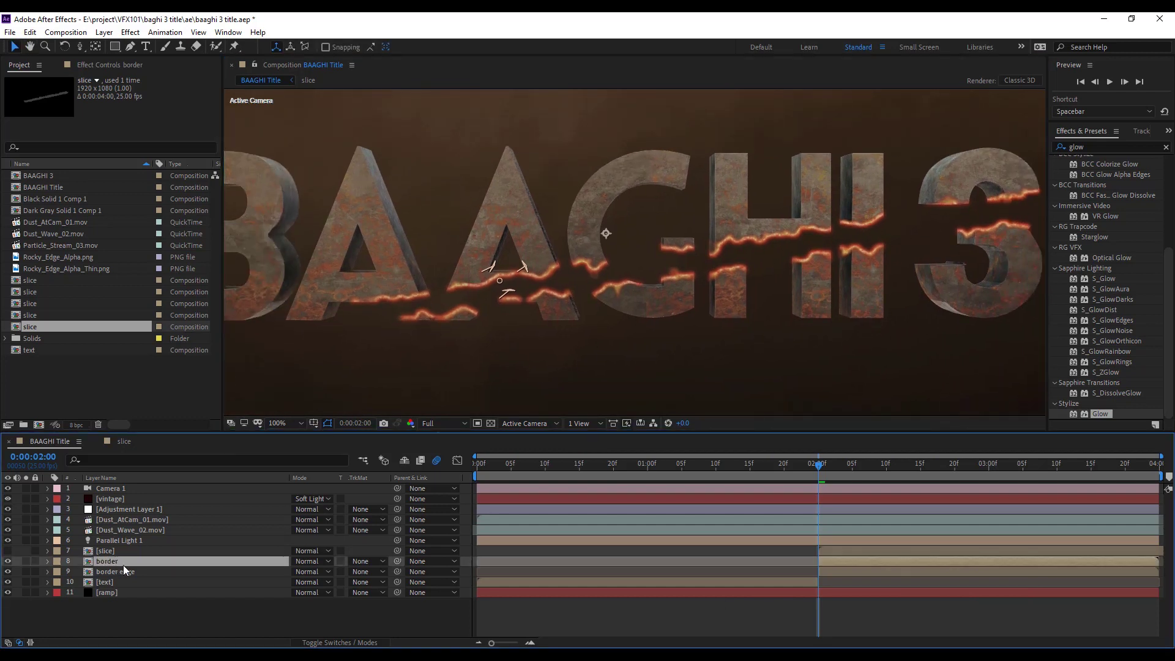
pyautogui.press('Return')
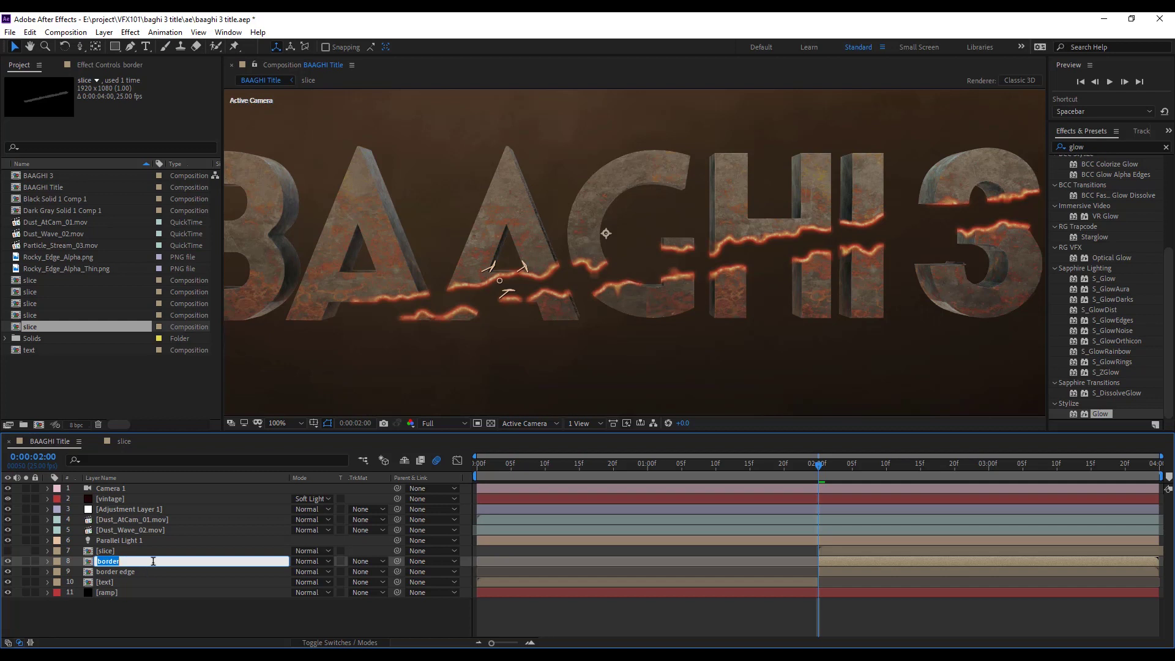
pyautogui.write('text')
pyautogui.press('Return')
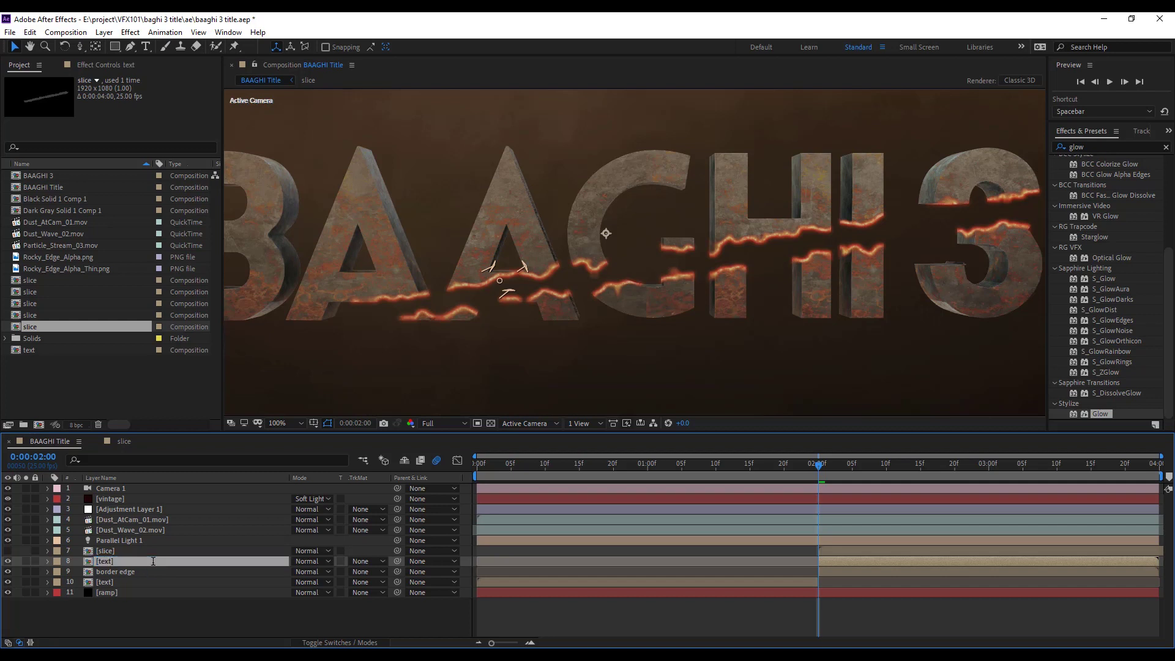
pyautogui.hotkey('ctrl', 'd')
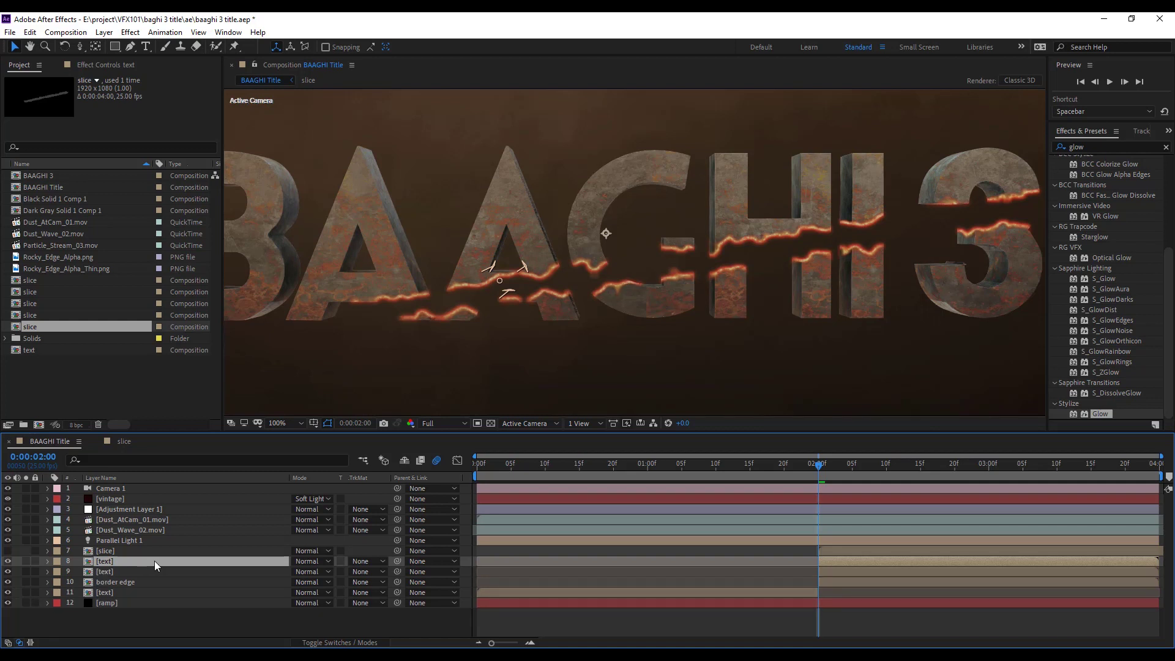
# Add Rocky_Edge_Alpha_Thin.png rotated -10° along the crack, alpha-matted to the text copy.
pyautogui.click(56, 267)
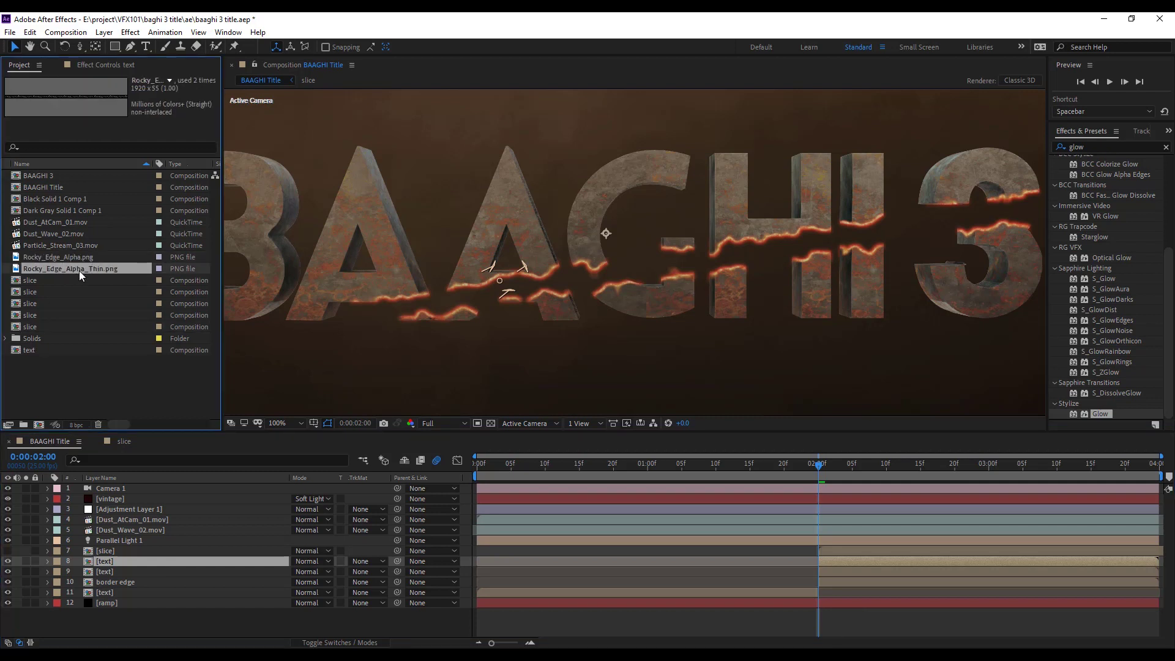
pyautogui.moveTo(82, 273); pyautogui.dragTo(172, 557)
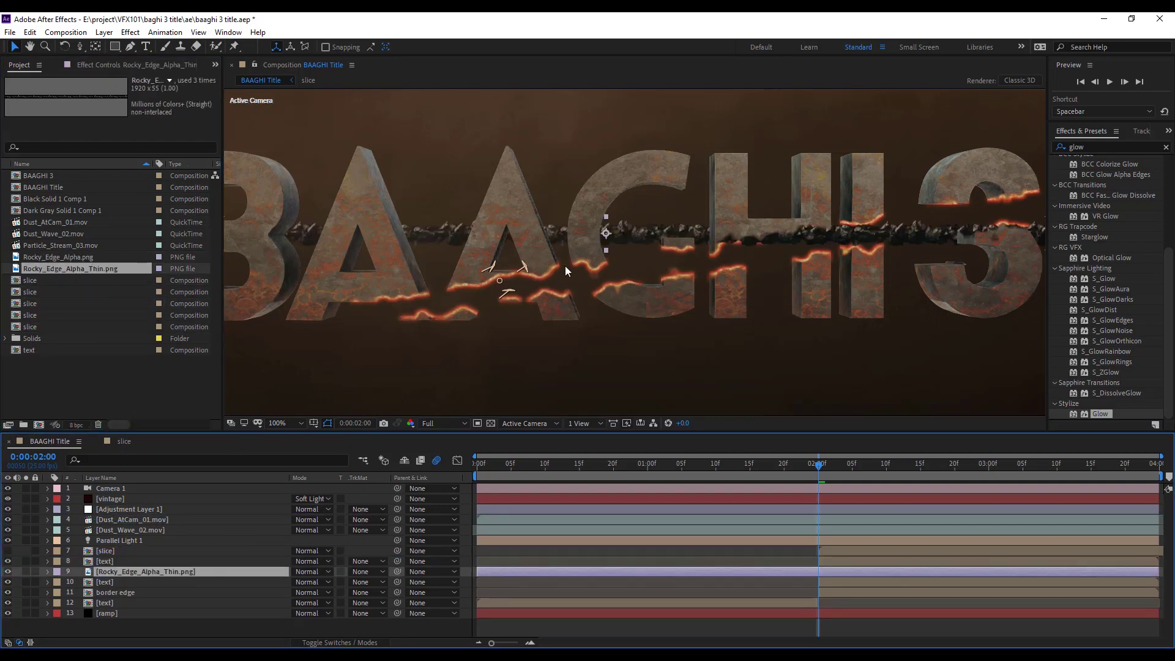
pyautogui.press('r')
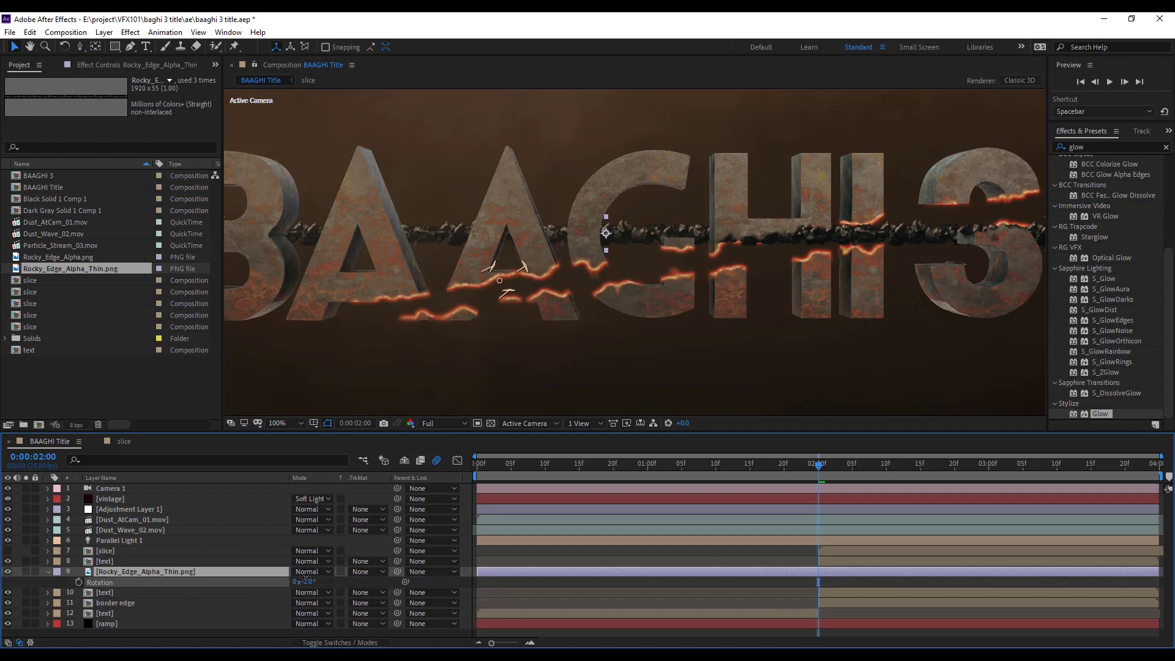
pyautogui.moveTo(309, 582); pyautogui.dragTo(300, 573)
pyautogui.click(300, 571)
pyautogui.click(898, 197)
pyautogui.moveTo(898, 197)
pyautogui.mouseDown()
pyautogui.moveTo(906, 230)
pyautogui.moveTo(906, 218)
pyautogui.mouseUp()
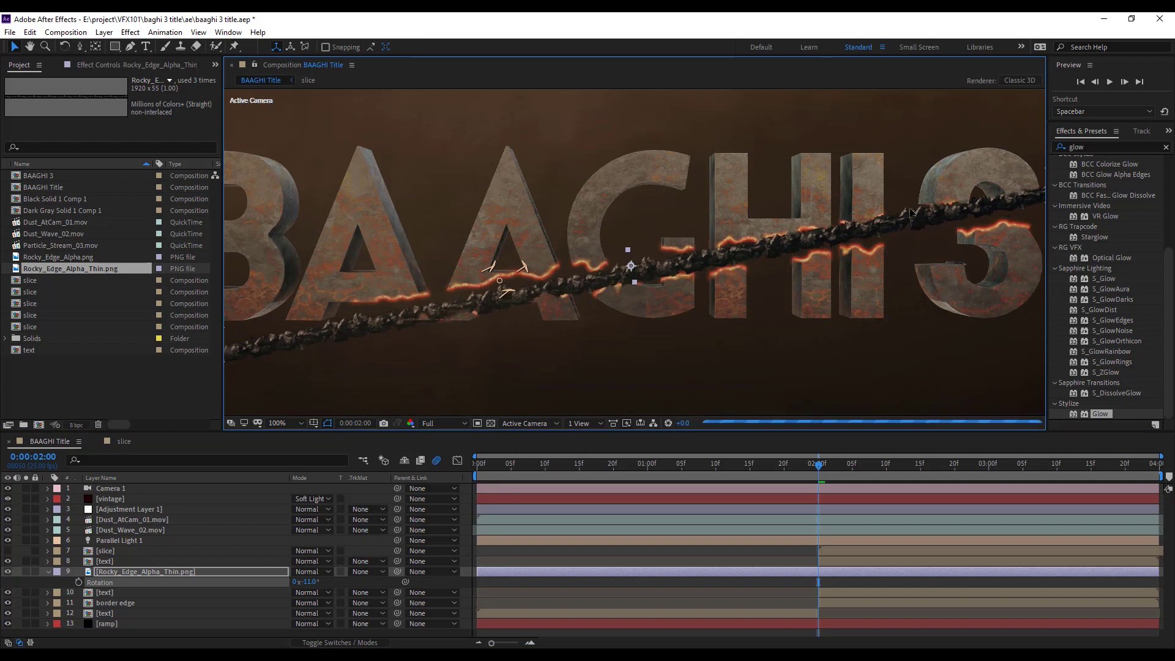
pyautogui.click(366, 572)
pyautogui.click(414, 515)
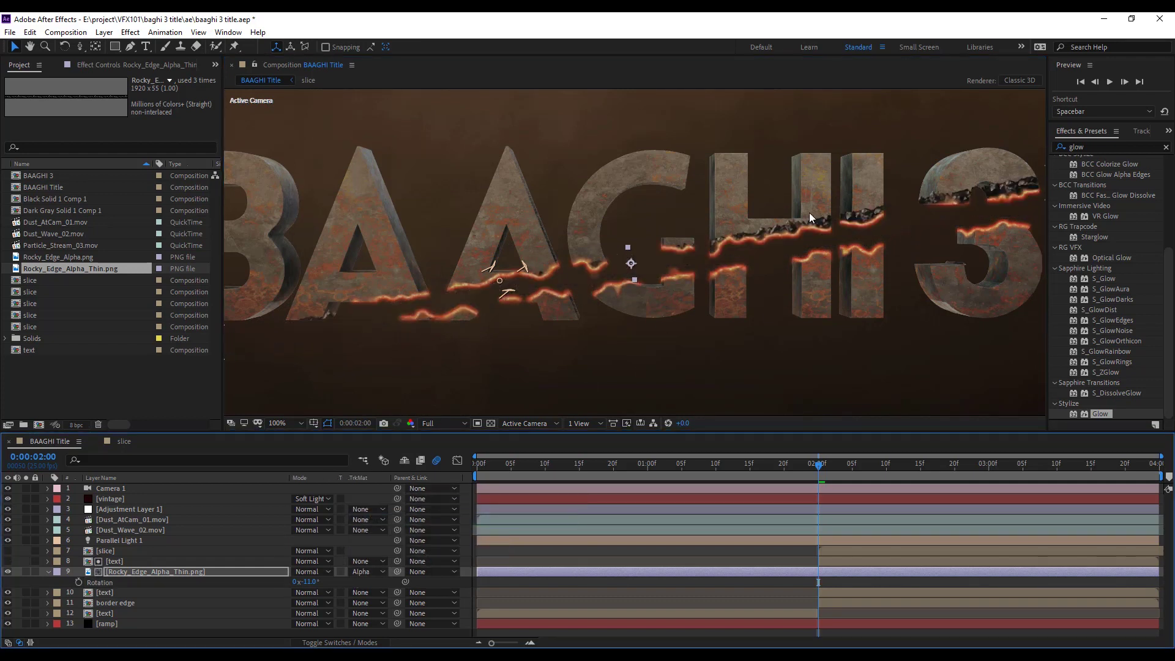
pyautogui.moveTo(810, 219); pyautogui.dragTo(814, 215)
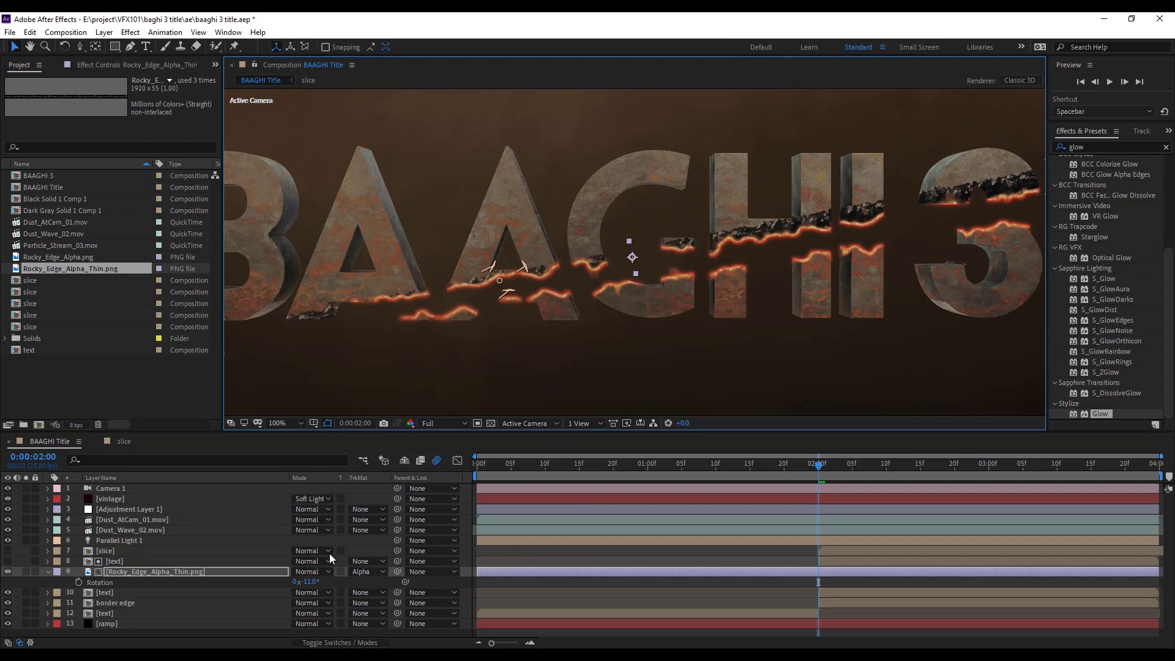
pyautogui.hotkey('ctrl', 'z')
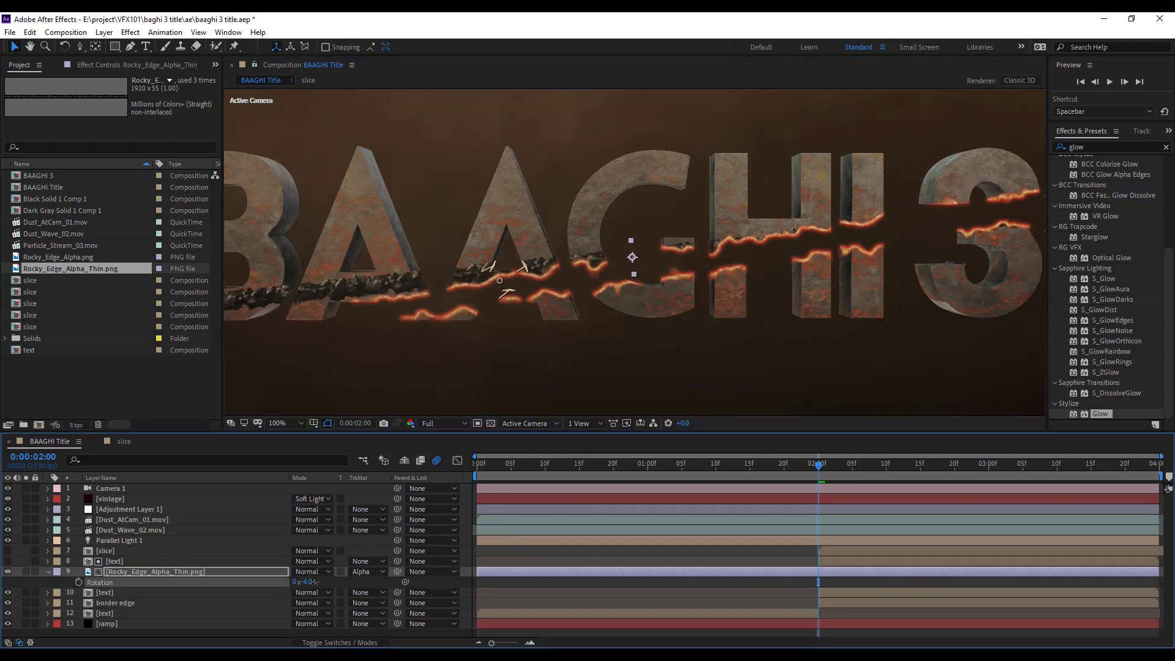
# Duplicate the rocky strip with its text matte, moving the copy lower and tilting it -5°.
pyautogui.click(112, 570)
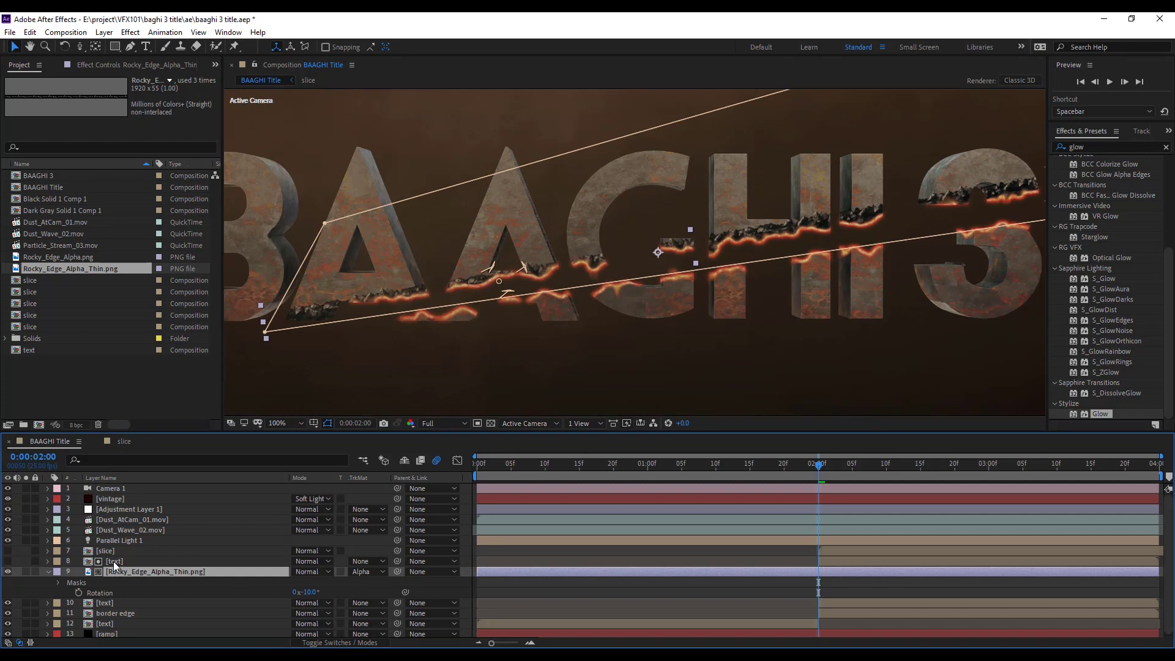
pyautogui.keyDown('shift'); pyautogui.click(236, 561); pyautogui.keyUp('shift')
pyautogui.hotkey('ctrl', 'd')
pyautogui.click(144, 571)
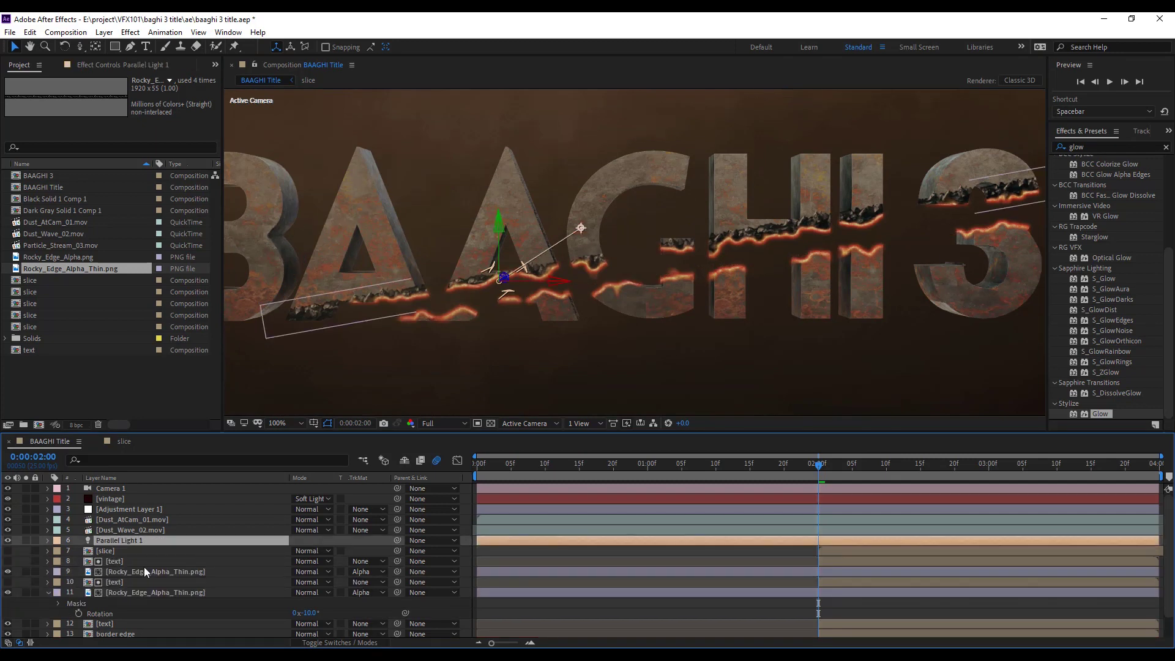
pyautogui.moveTo(766, 236); pyautogui.dragTo(787, 260)
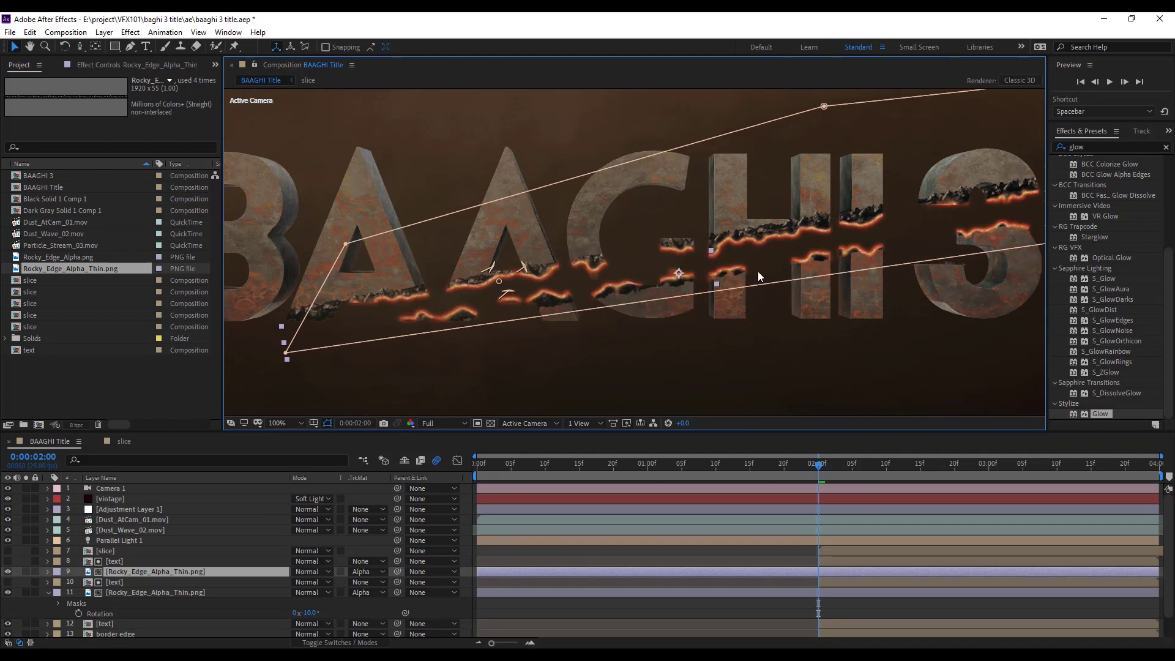
pyautogui.press('r')
pyautogui.moveTo(304, 582); pyautogui.dragTo(306, 582)
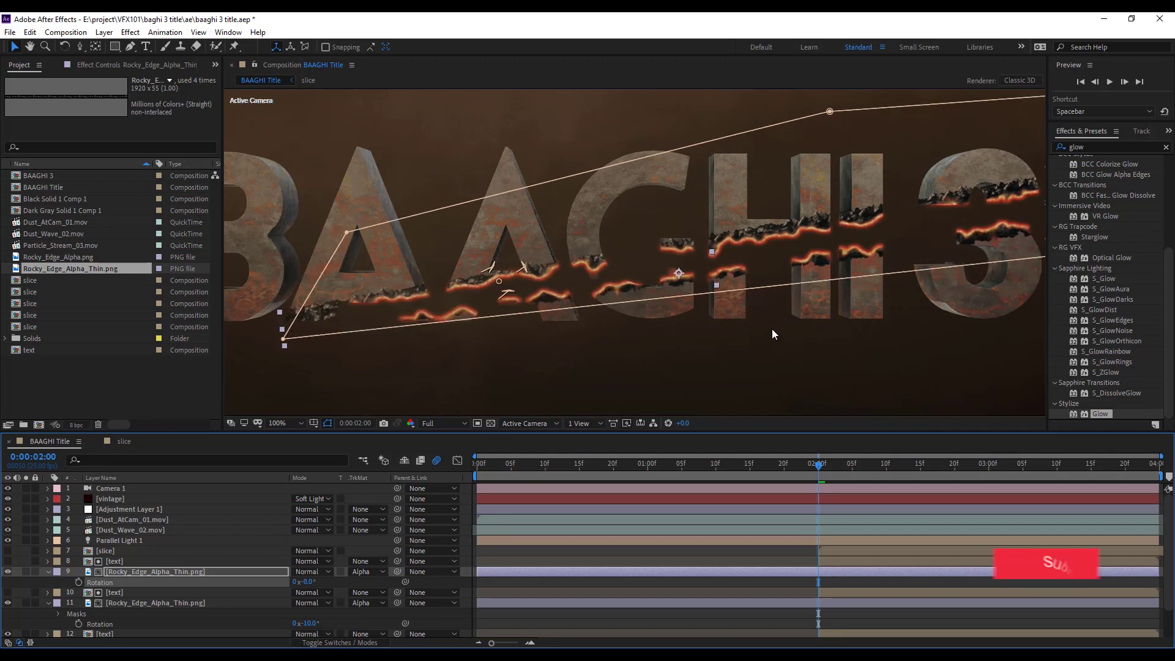
pyautogui.moveTo(759, 262); pyautogui.dragTo(759, 259)
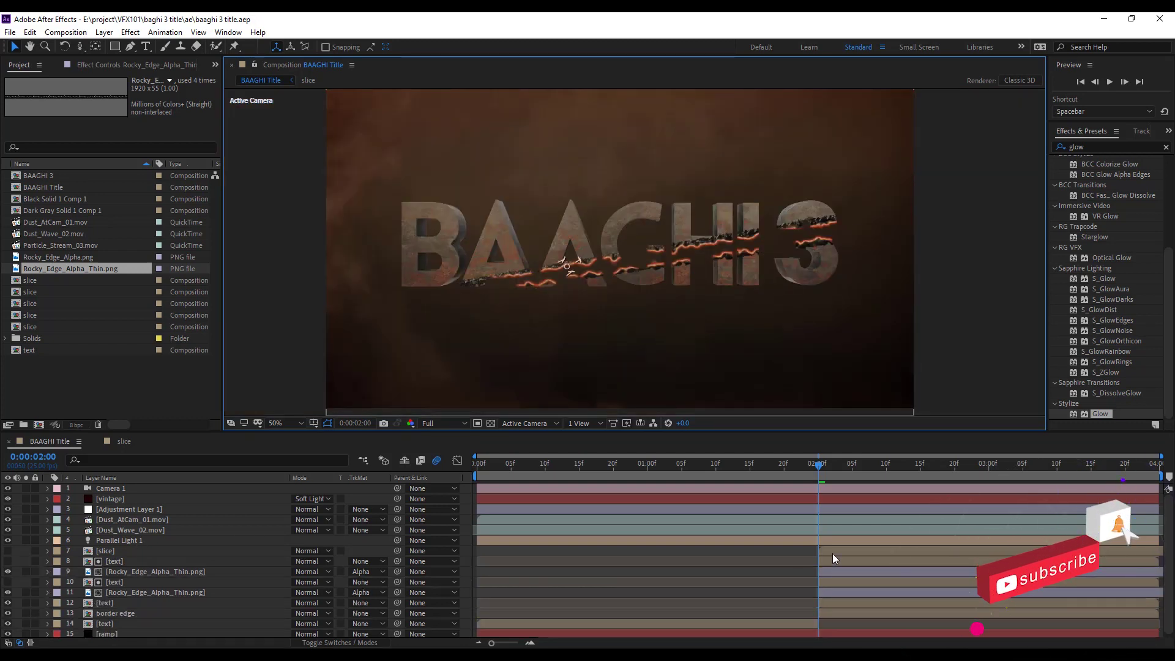
# Create a new solid named saber above the slice layer.
pyautogui.click(832, 553)
pyautogui.hotkey('ctrl', 'y')
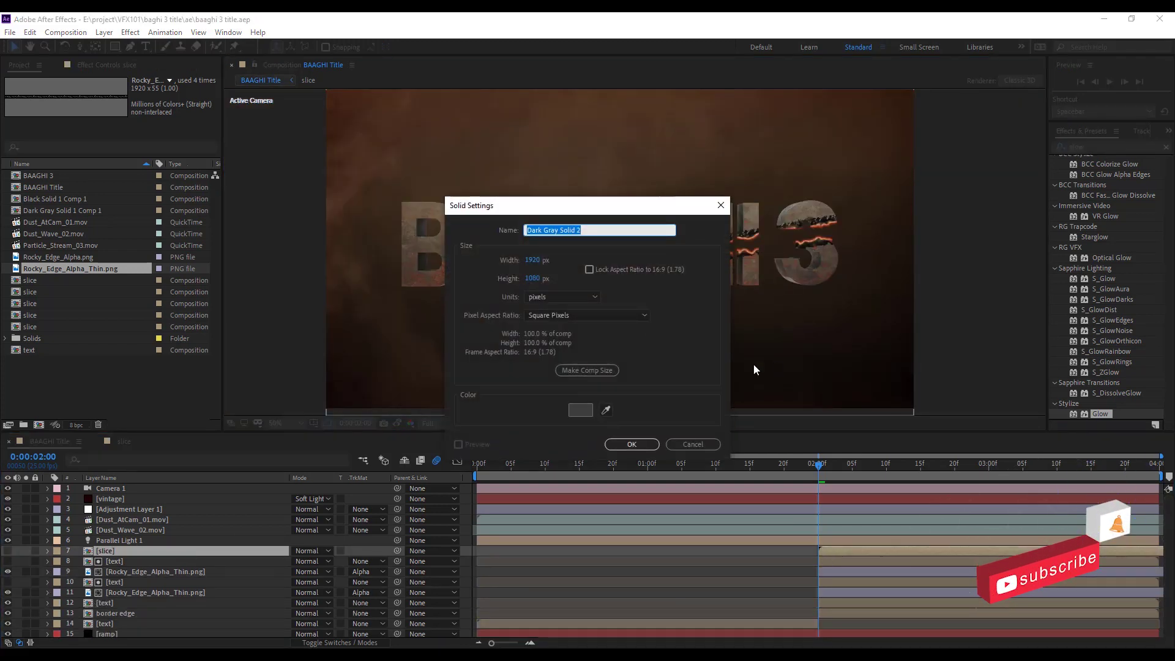
pyautogui.write('sabeer')
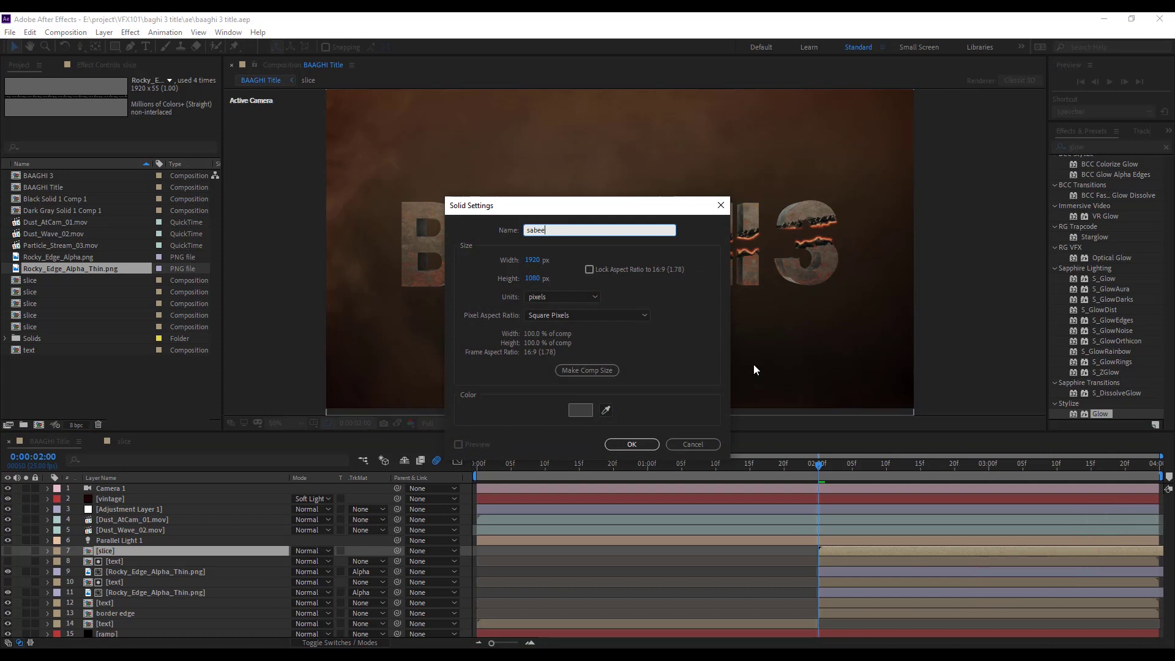
pyautogui.press('Return')
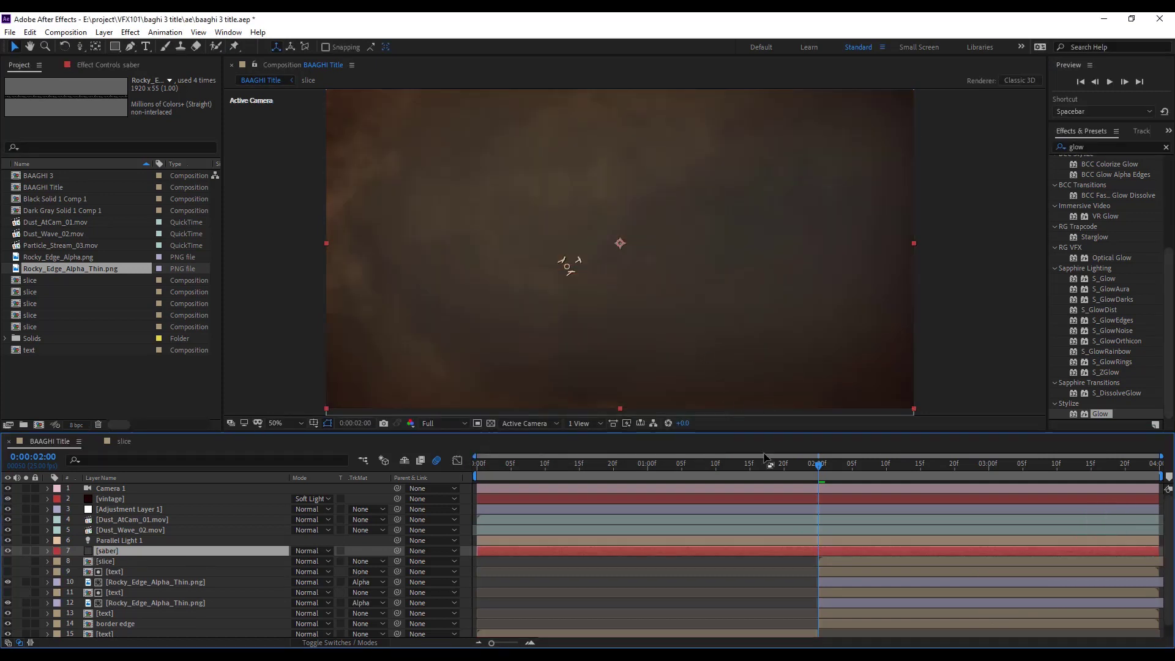
# Trim the saber solid to start at 1:14 and set its blend mode to Screen.
pyautogui.moveTo(805, 466); pyautogui.dragTo(744, 467)
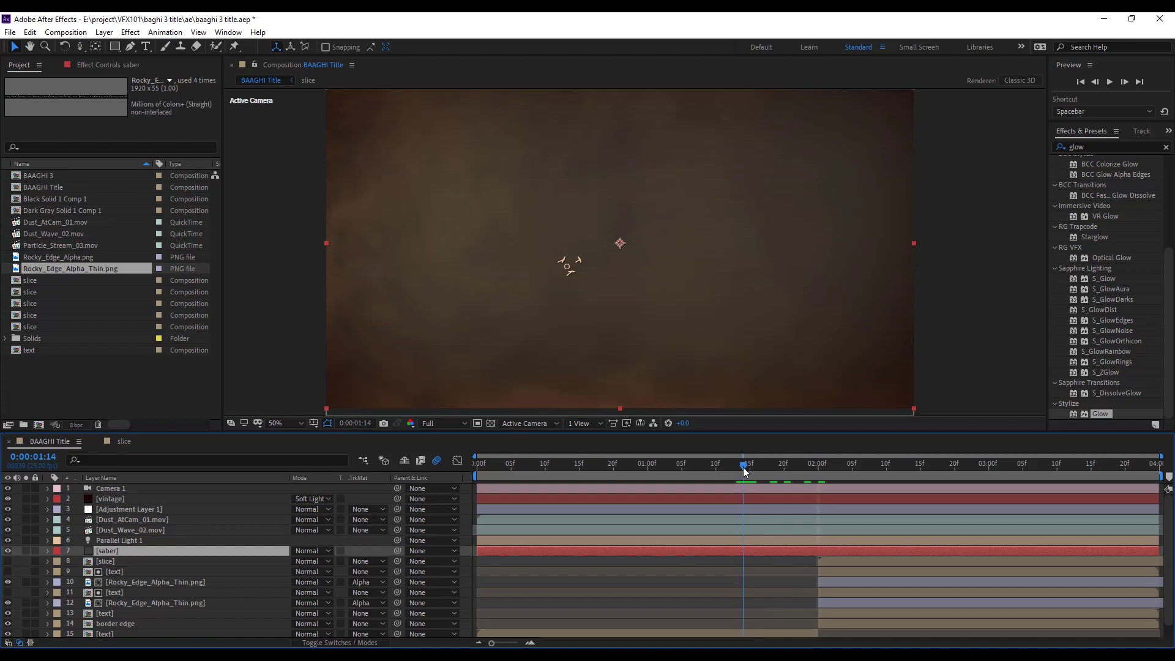
pyautogui.hotkey('alt', '[')
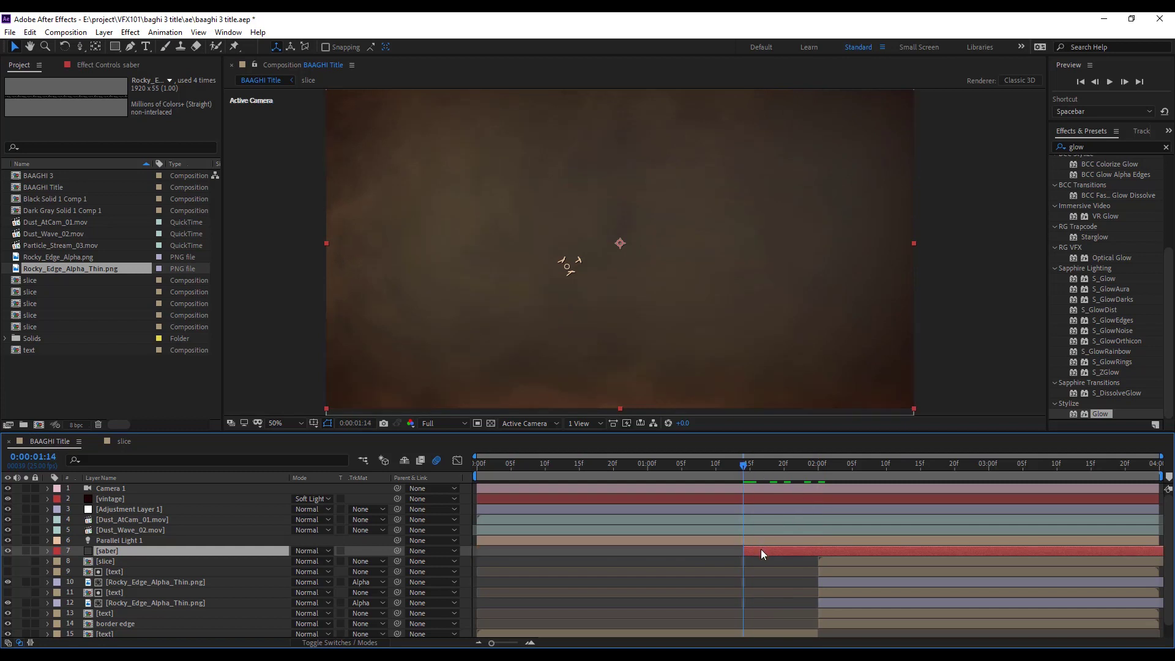
pyautogui.click(303, 551)
pyautogui.click(363, 267)
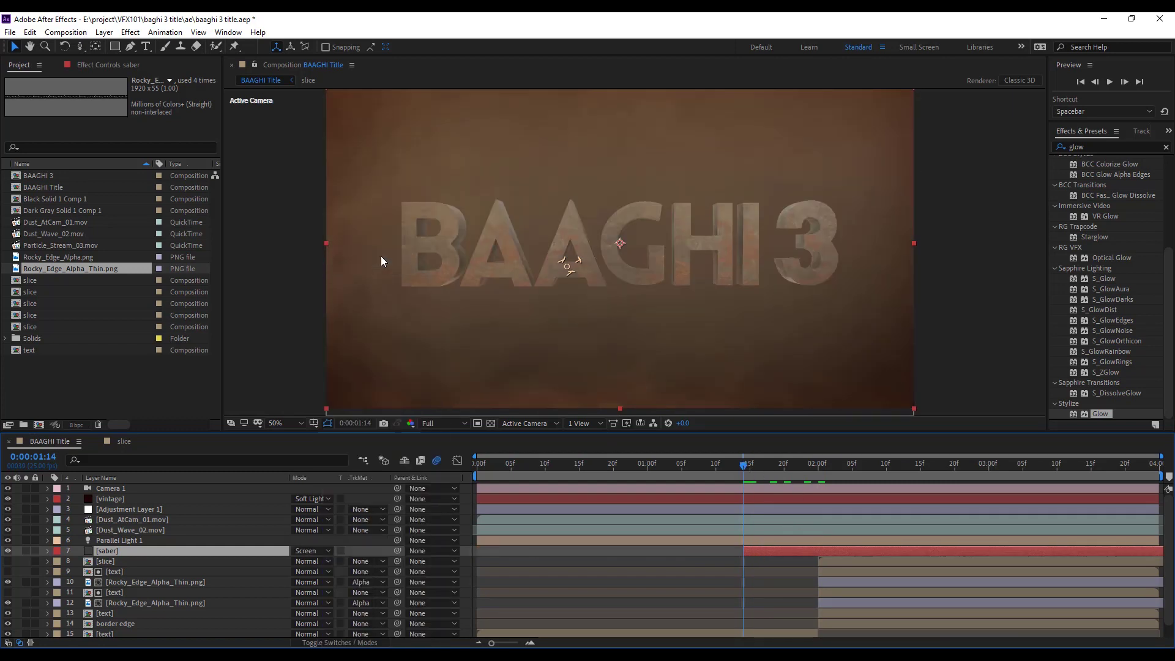
pyautogui.click(130, 32)
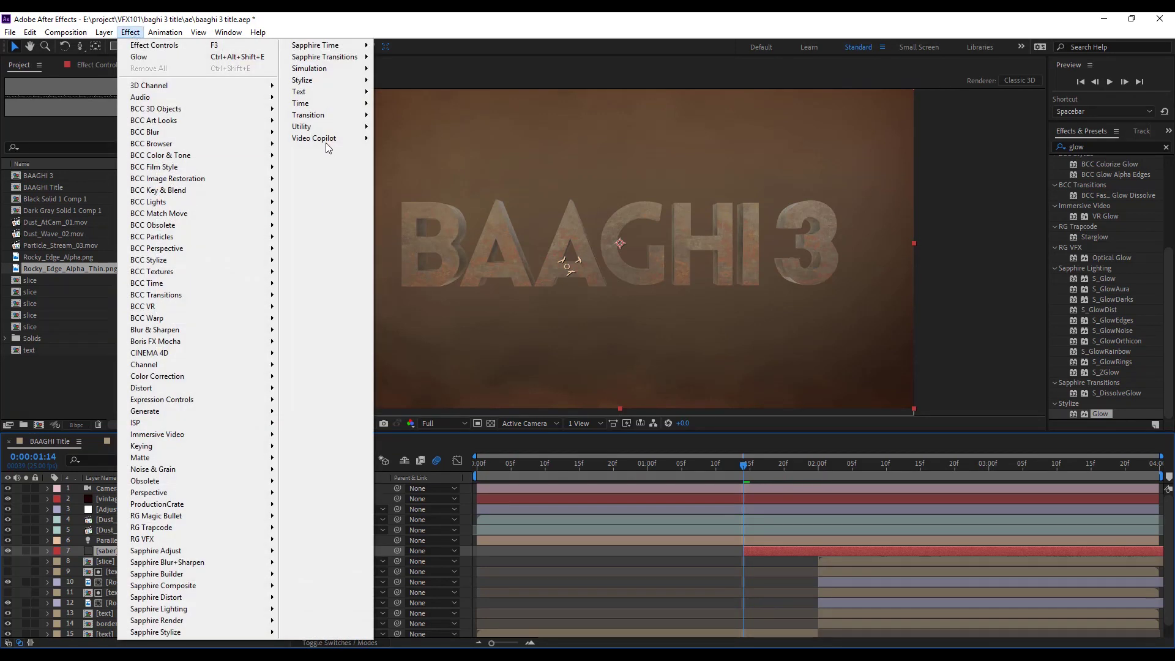
# Apply the Saber effect to the saber layer and drag the beam level across the title.
pyautogui.moveTo(329, 139)
pyautogui.click(422, 182)
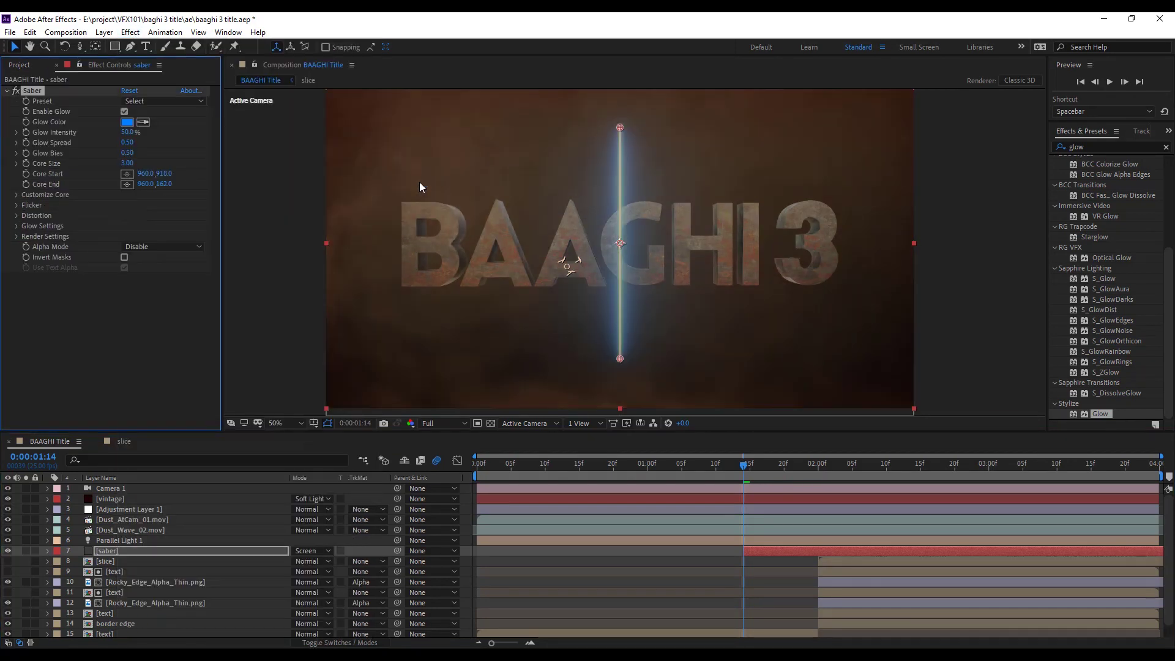
pyautogui.moveTo(644, 146); pyautogui.dragTo(385, 248)
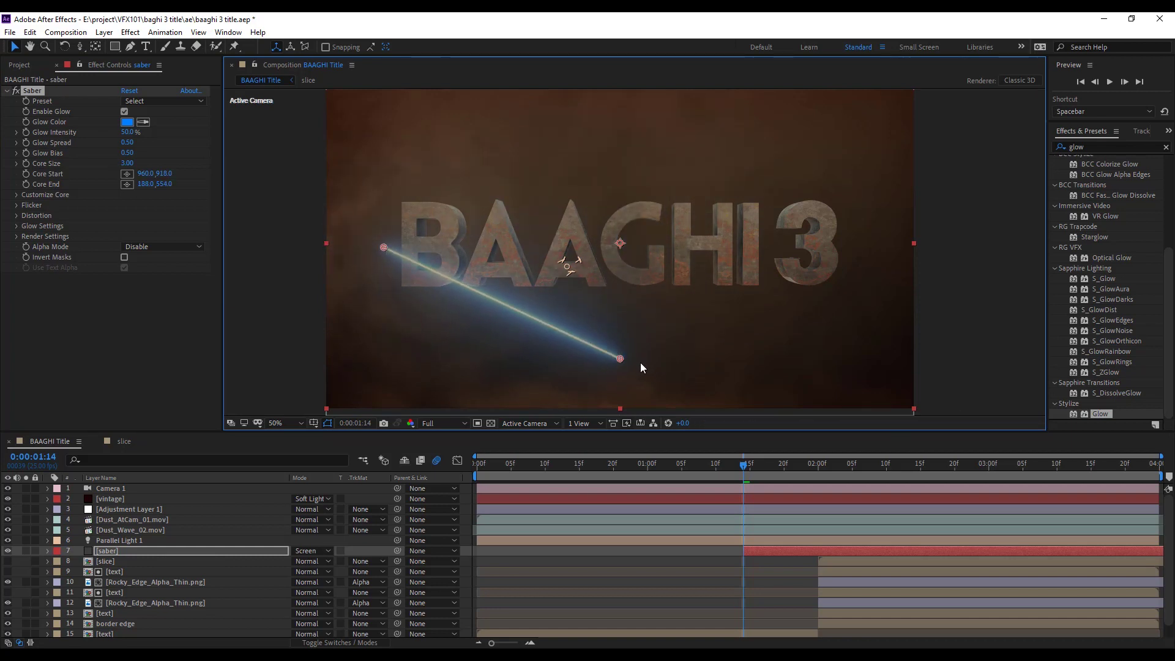
pyautogui.moveTo(620, 360); pyautogui.dragTo(839, 244)
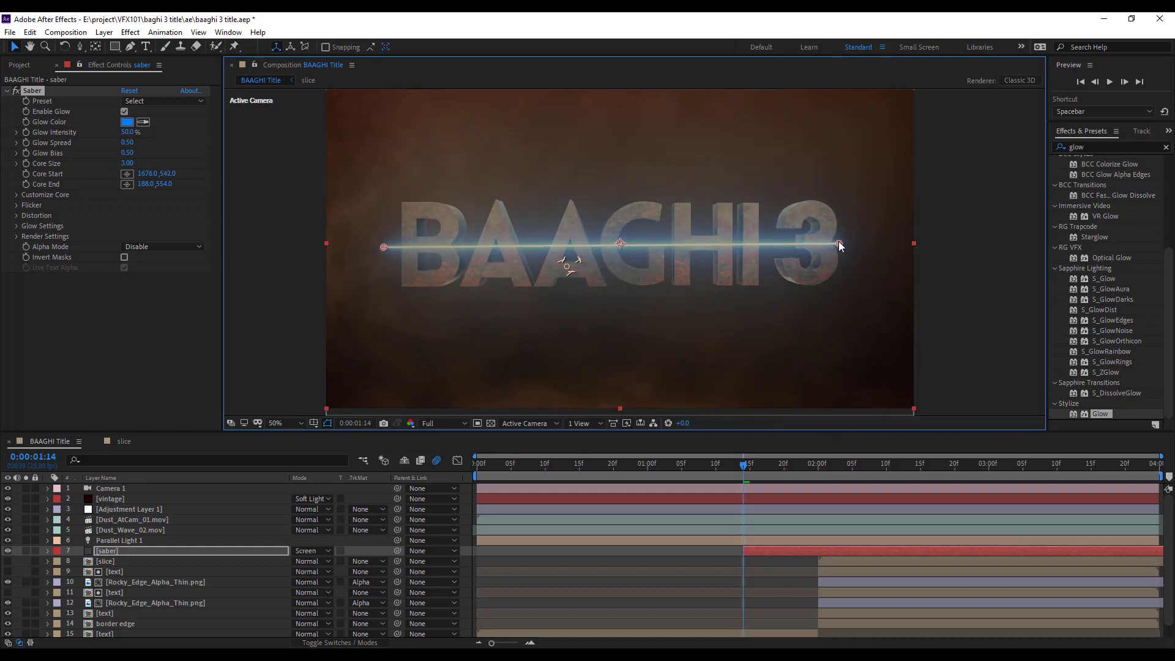
# Switch the Saber to the Fuel preset and angle the core from 1714,492 to 264,722.
pyautogui.click(156, 104)
pyautogui.click(199, 207)
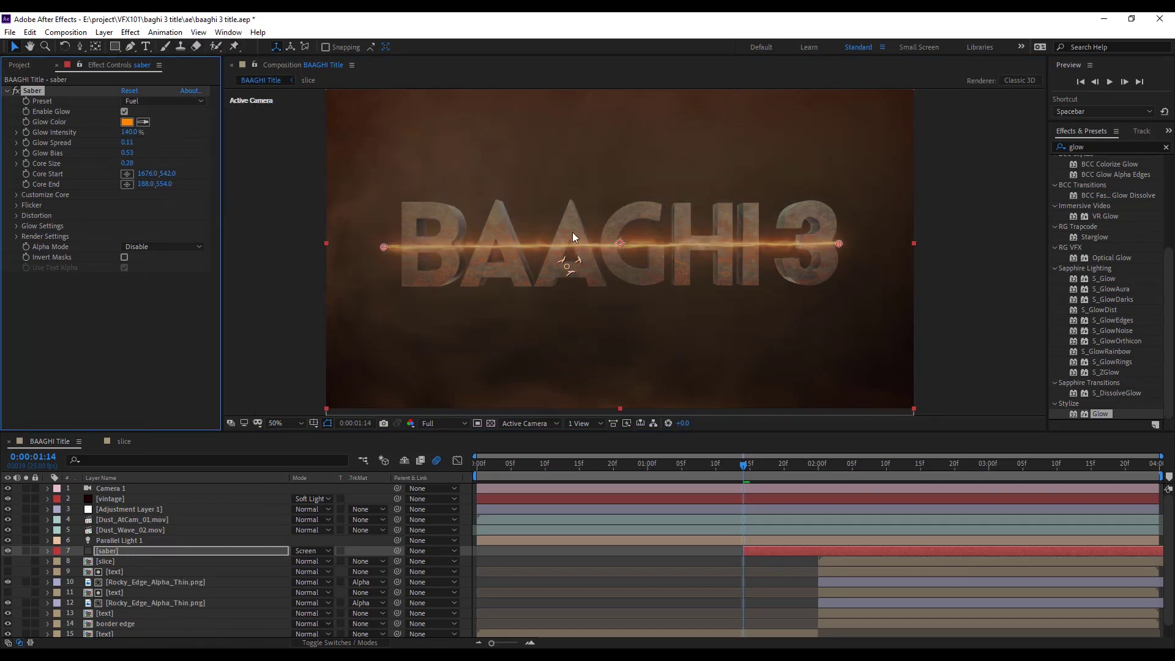
pyautogui.click(16, 195)
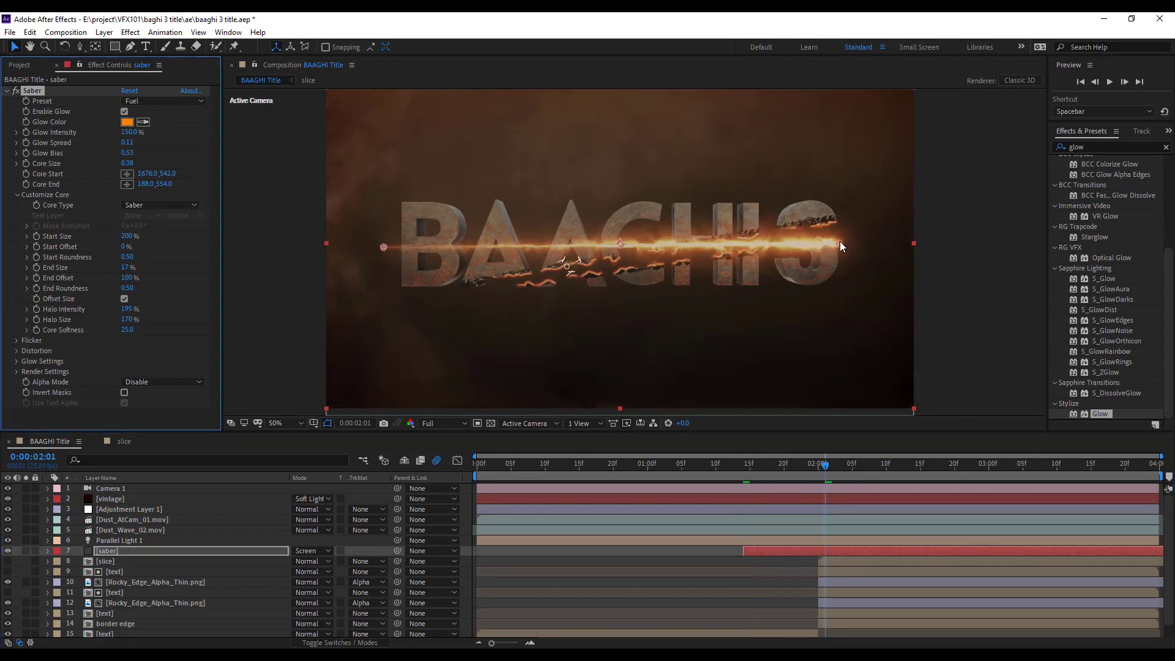
pyautogui.moveTo(839, 242); pyautogui.dragTo(850, 221)
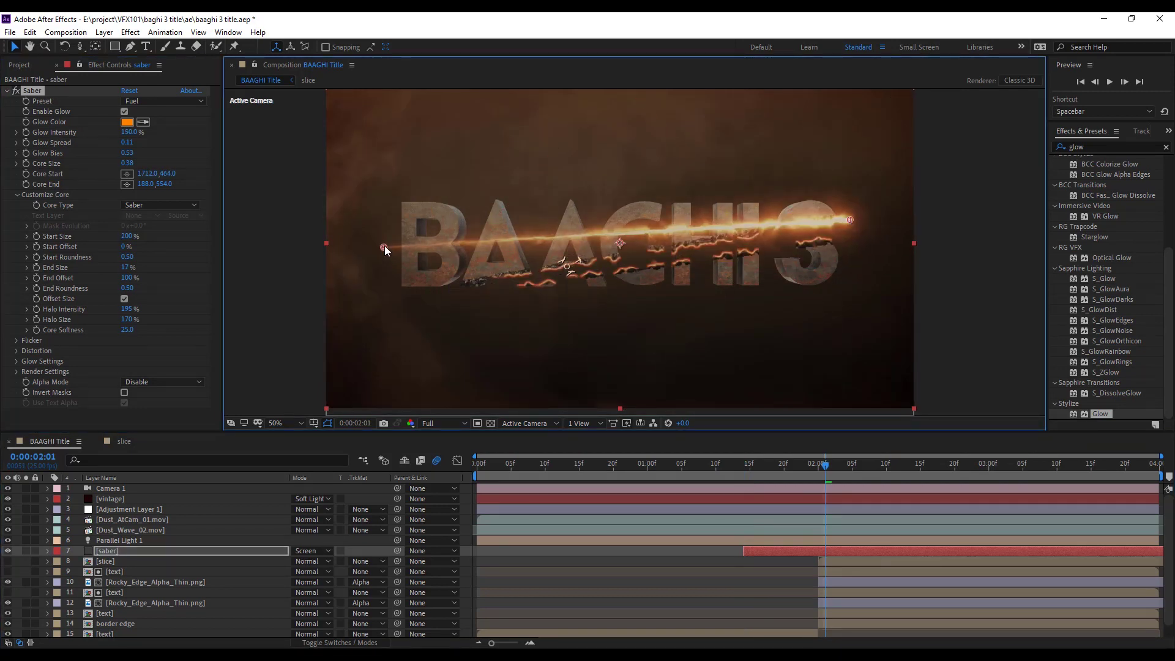
pyautogui.moveTo(408, 295); pyautogui.dragTo(409, 299)
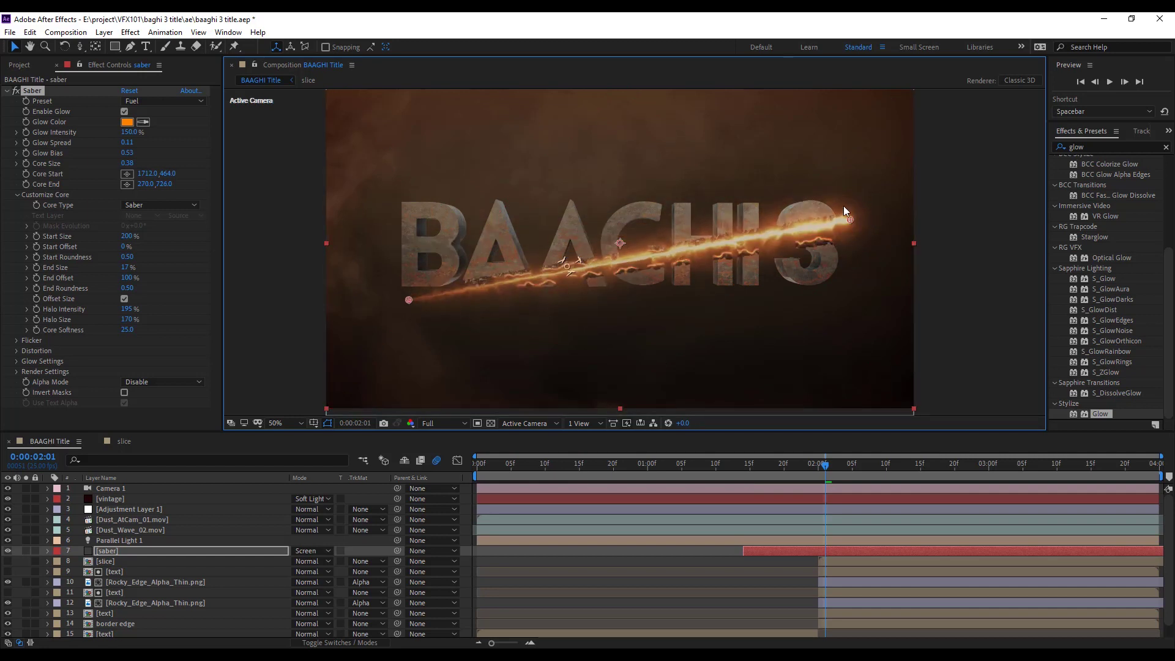
pyautogui.moveTo(849, 221); pyautogui.dragTo(848, 229)
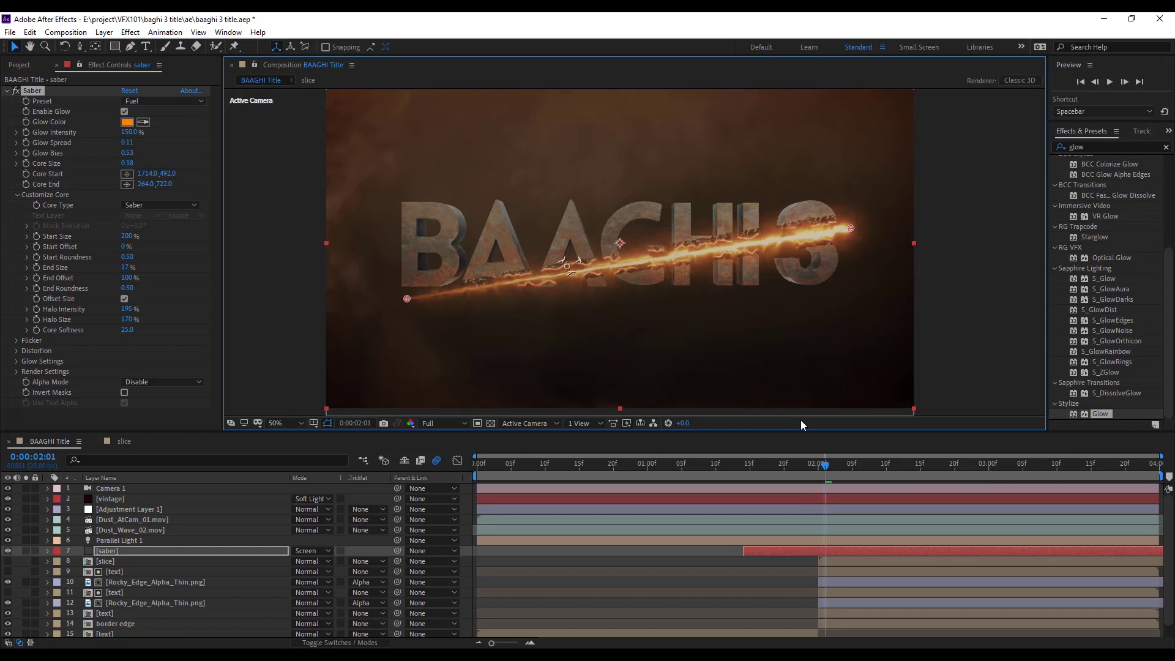
# Add a saber Position keyframe at the layer's first frame, with the beam off the left edge.
pyautogui.press('p')
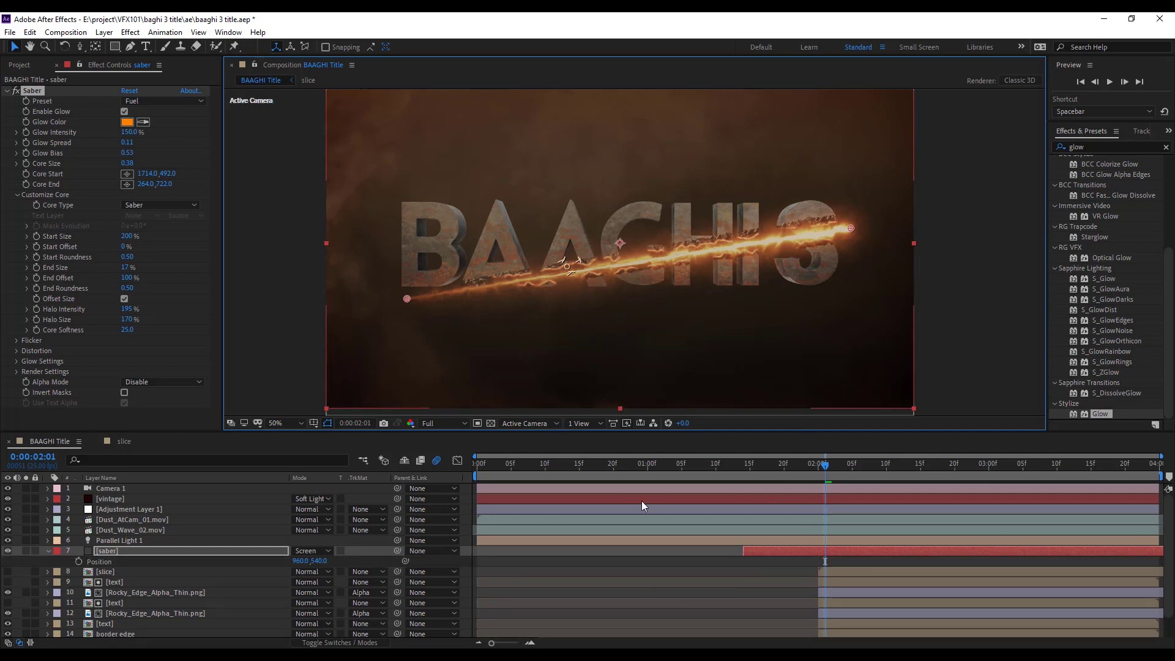
pyautogui.press('i')
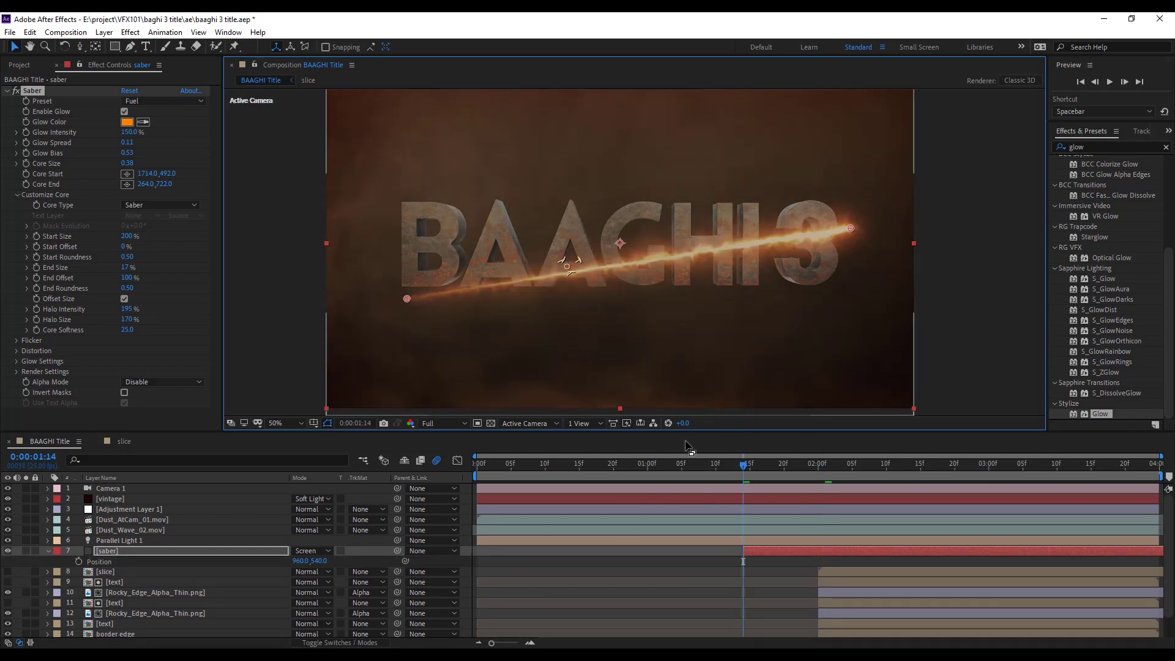
pyautogui.click(78, 562)
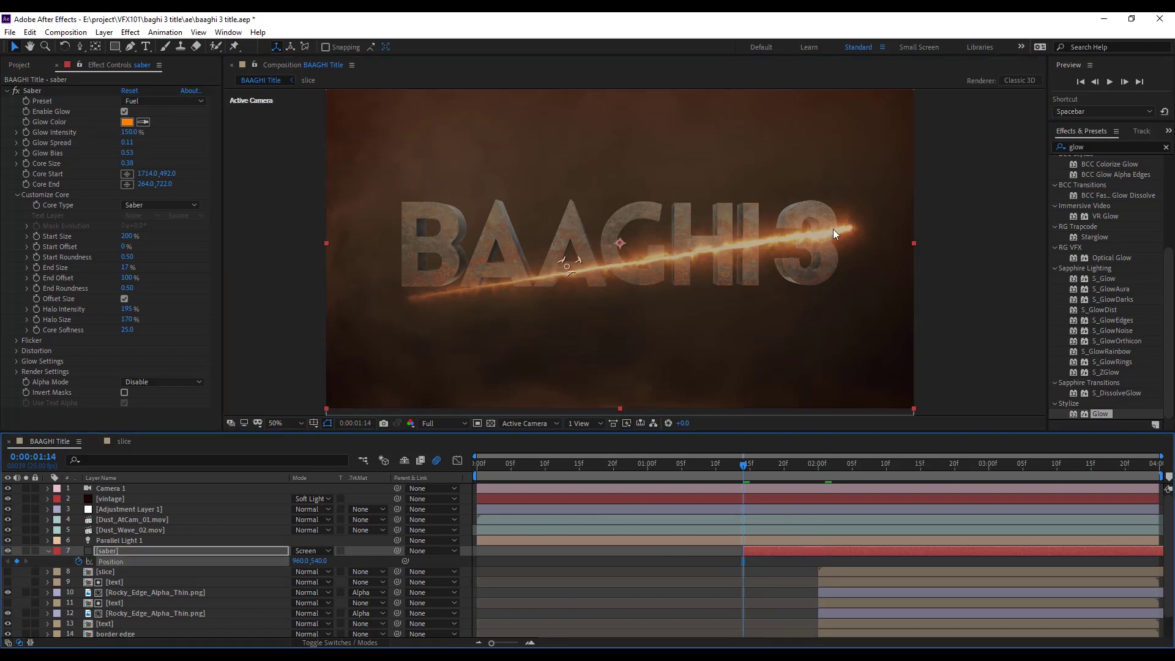
pyautogui.moveTo(839, 228); pyautogui.dragTo(532, 297)
pyautogui.moveTo(450, 308); pyautogui.dragTo(181, 338)
# At 2:00, move the saber beam past the title's right edge and scrub to check the sweep.
pyautogui.moveTo(745, 475); pyautogui.dragTo(821, 467)
pyautogui.moveTo(275, 328); pyautogui.dragTo(510, 287)
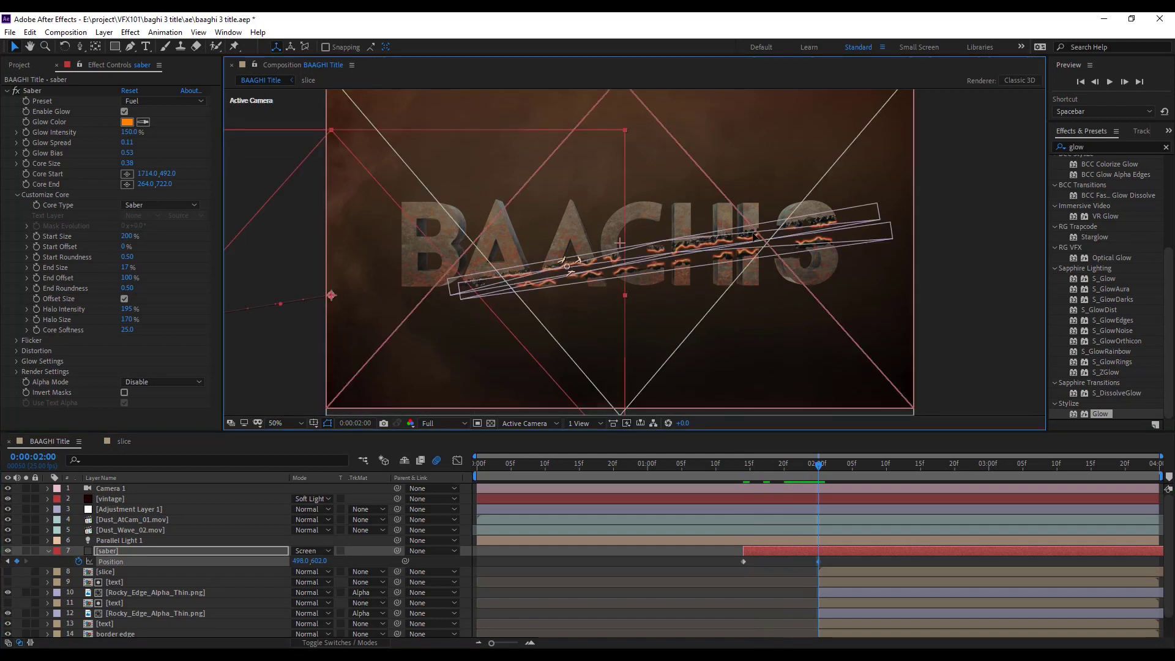
pyautogui.moveTo(762, 234); pyautogui.dragTo(910, 218)
pyautogui.moveTo(616, 265); pyautogui.dragTo(779, 243)
pyautogui.click(836, 551)
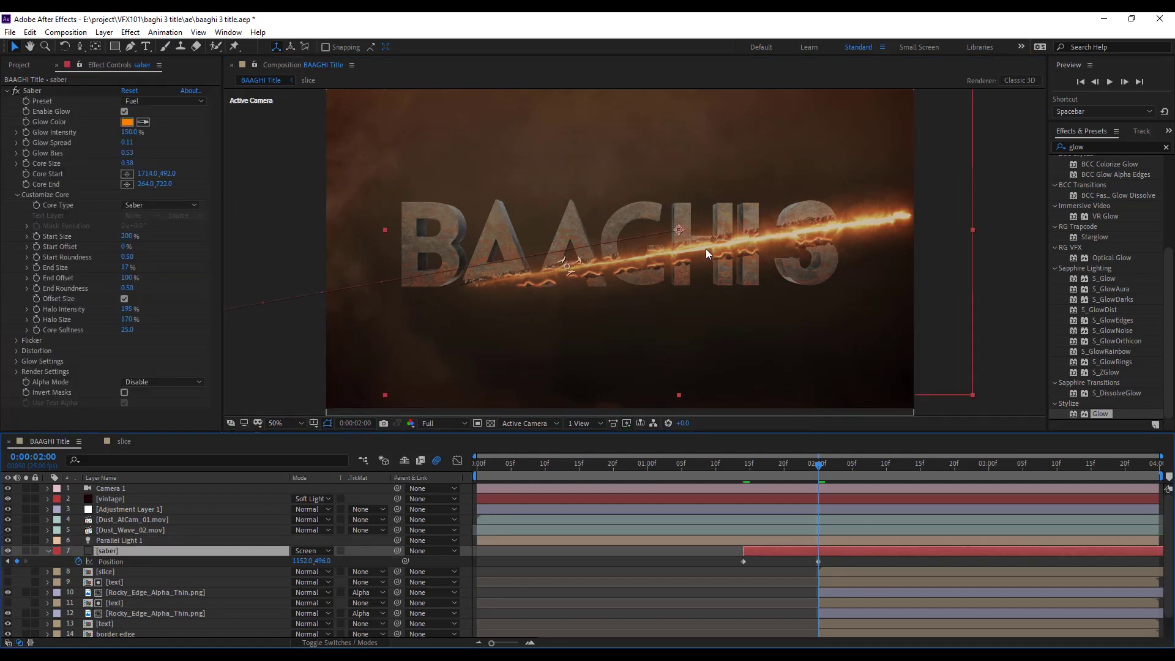
pyautogui.moveTo(707, 246); pyautogui.dragTo(1023, 197)
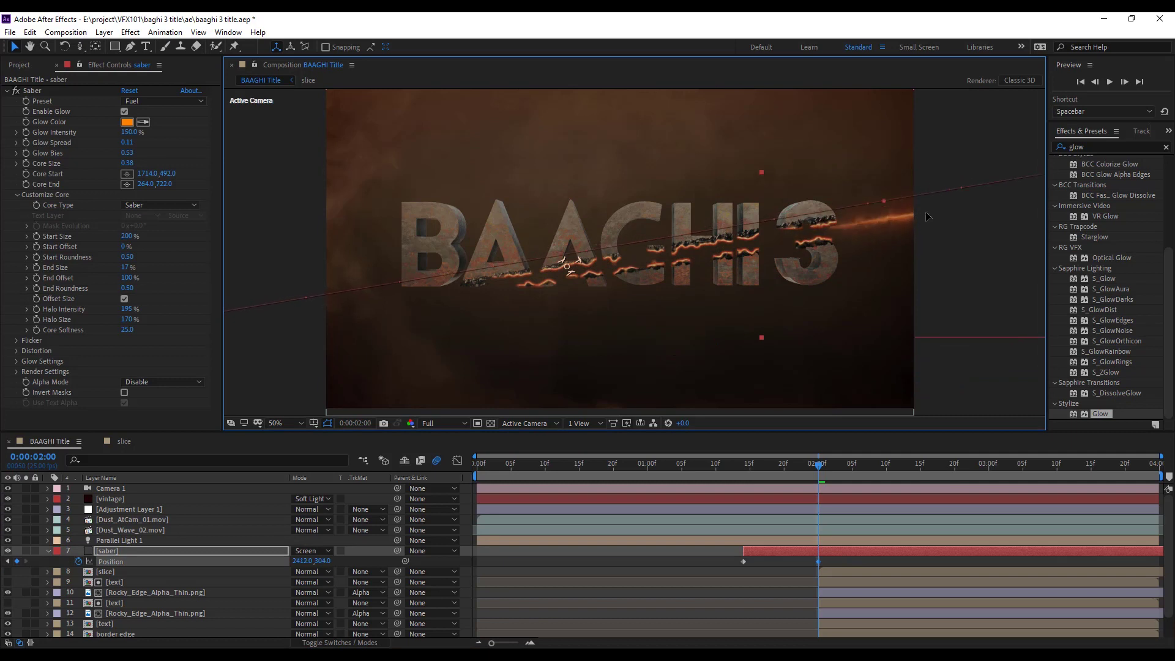
pyautogui.click(759, 470)
pyautogui.moveTo(758, 471); pyautogui.dragTo(818, 475)
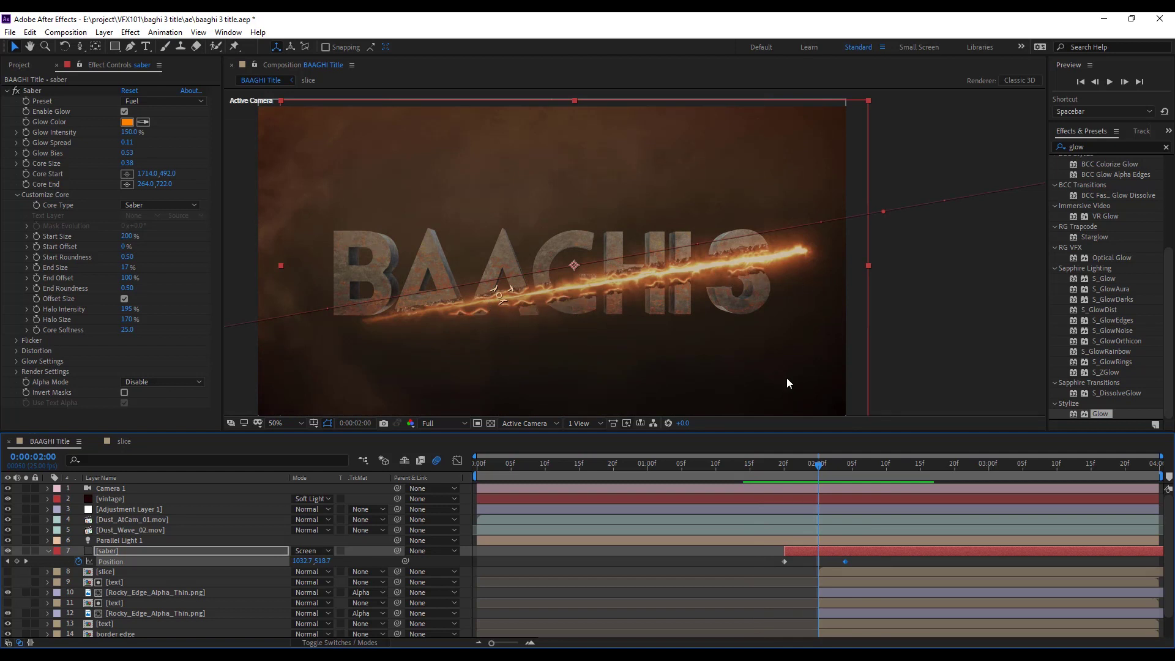
# Duplicate the text layer as particle, turn off Invert Matte, and move it above layer 9.
pyautogui.moveTo(799, 471); pyautogui.dragTo(851, 469)
pyautogui.click(105, 593)
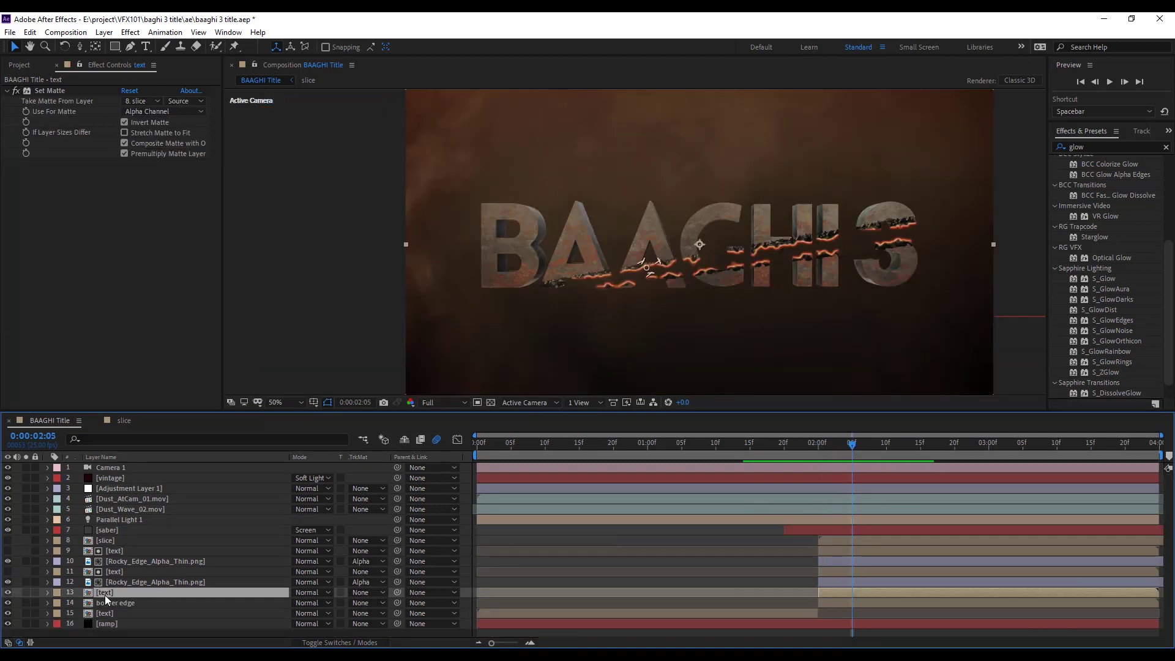
pyautogui.hotkey('ctrl', 'd')
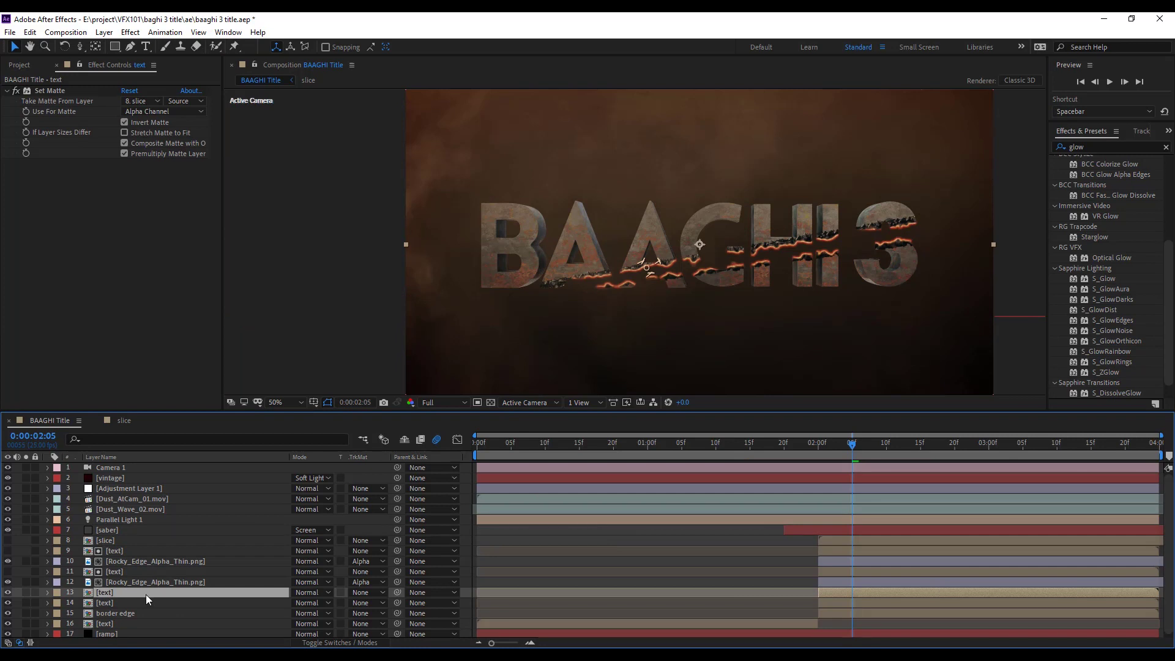
pyautogui.press('Return')
pyautogui.write('part')
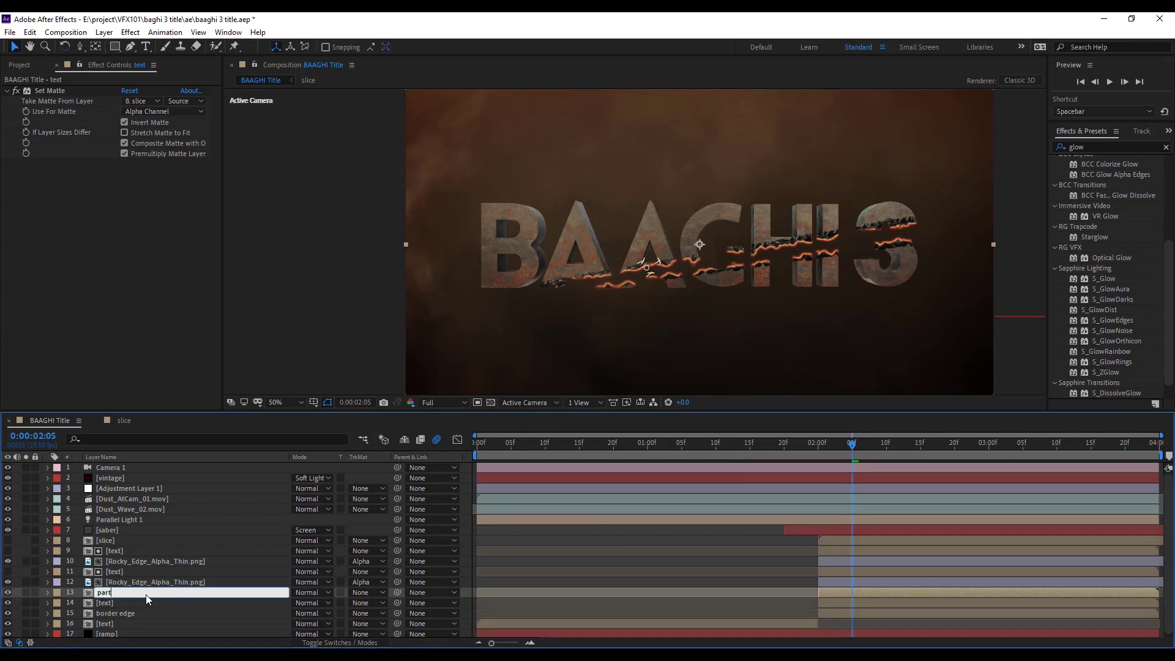
pyautogui.write('icle')
pyautogui.press('Return')
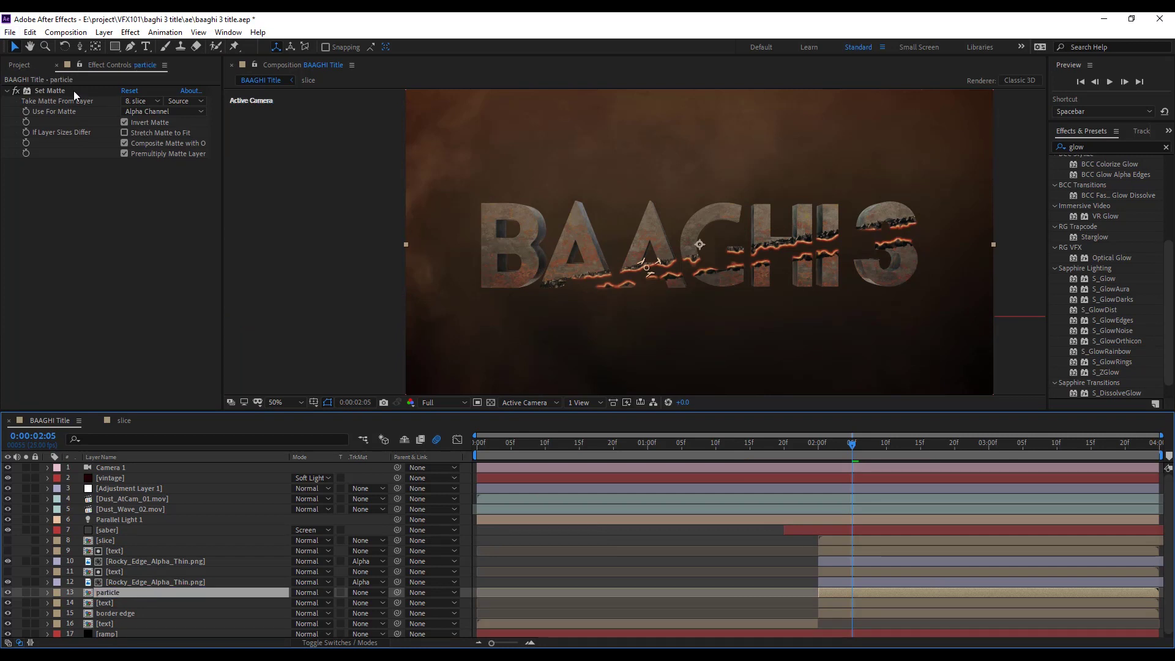
pyautogui.click(140, 122)
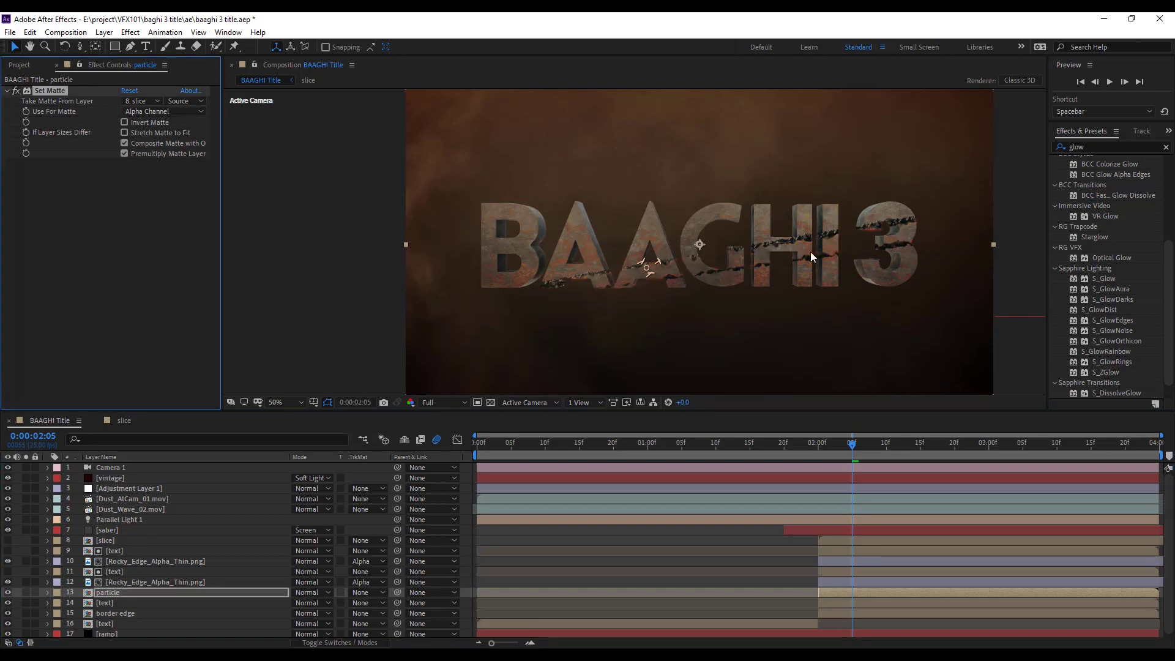
pyautogui.moveTo(107, 594); pyautogui.dragTo(116, 542)
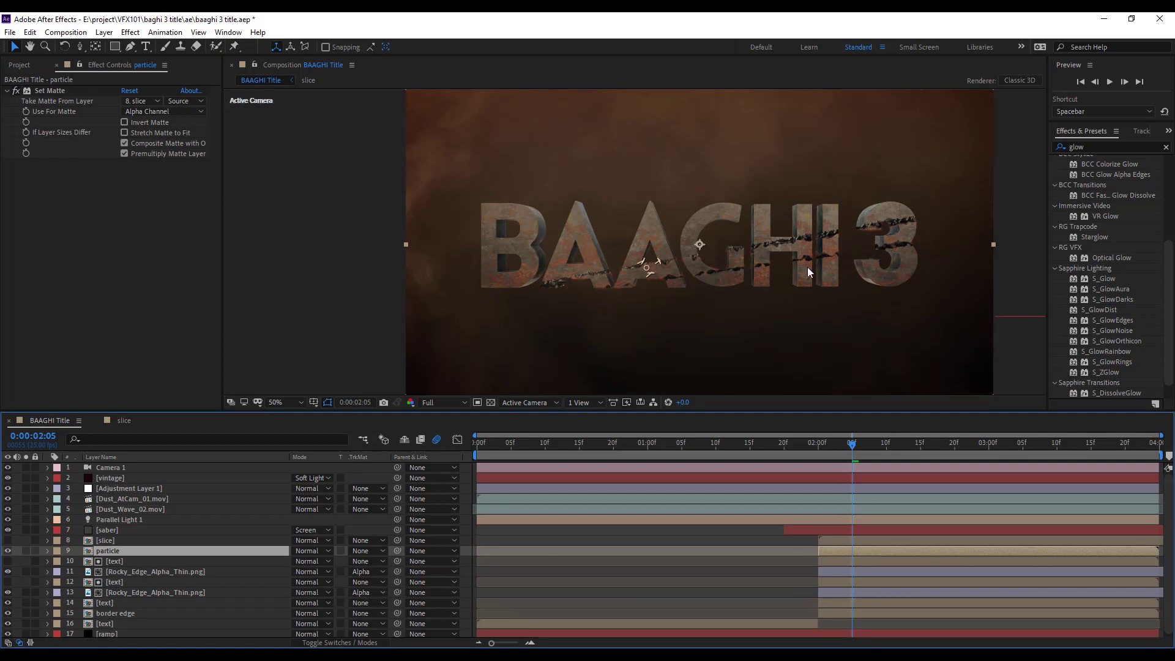
# Search 'pixel' in Effects & Presets and apply CC Pixel Polly to the particle layer.
pyautogui.doubleClick(1077, 147)
pyautogui.write('pixel')
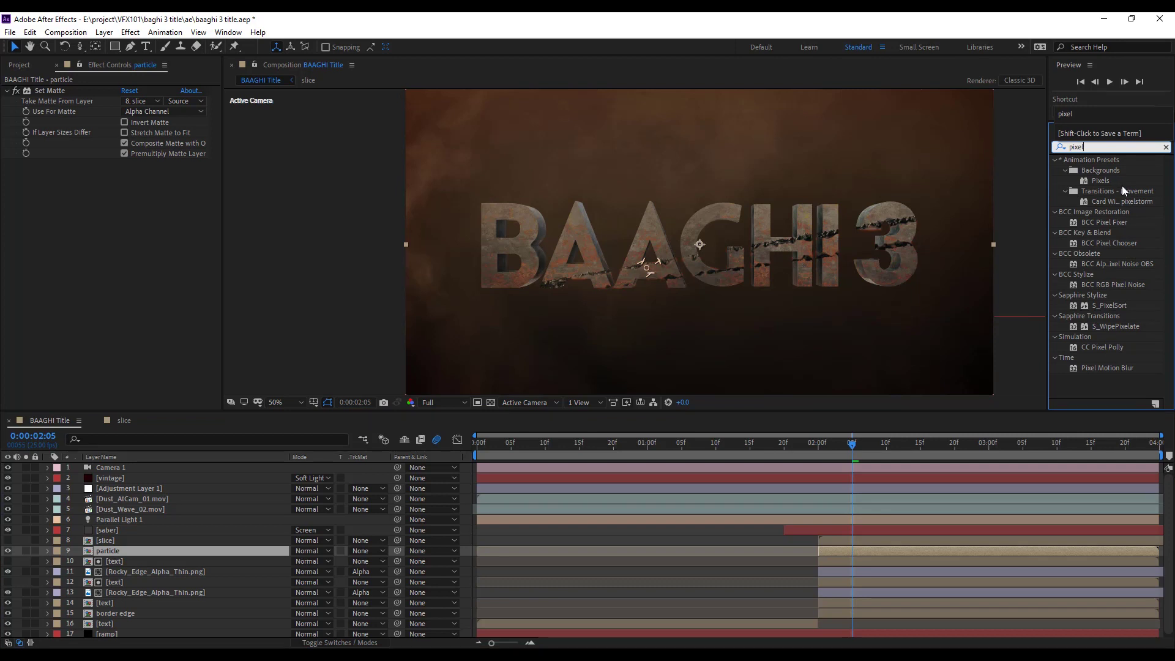
pyautogui.moveTo(1103, 347); pyautogui.dragTo(866, 553)
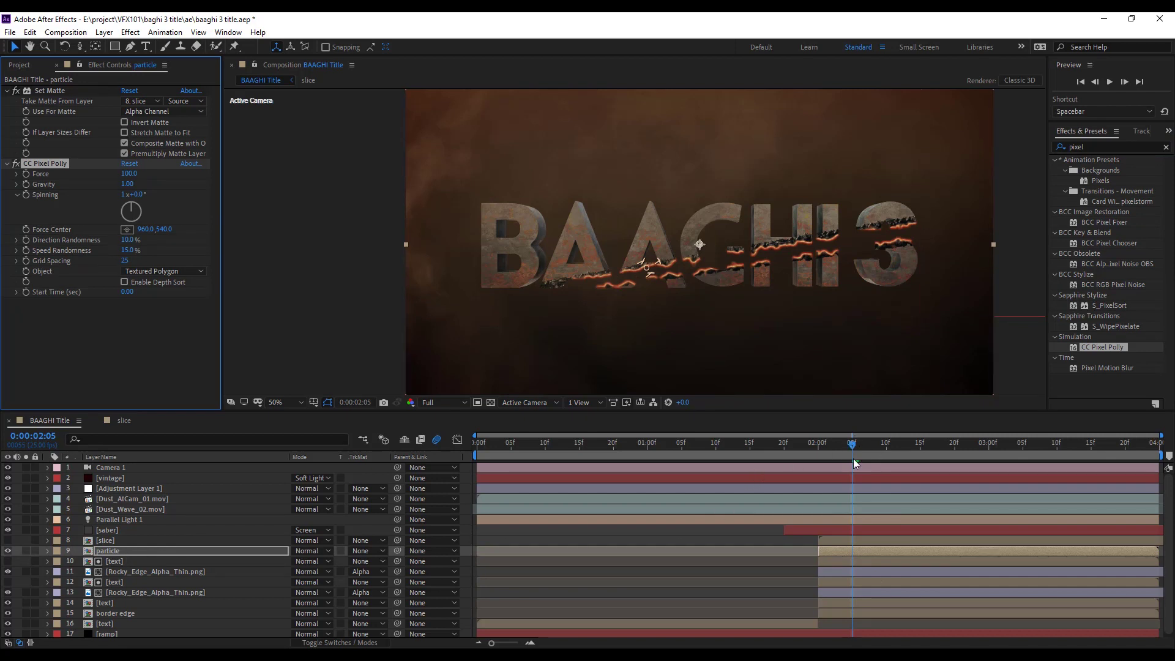
# Set the CC Pixel Polly Start Time to 2, preview the shatter, and save.
pyautogui.moveTo(852, 450); pyautogui.dragTo(821, 451)
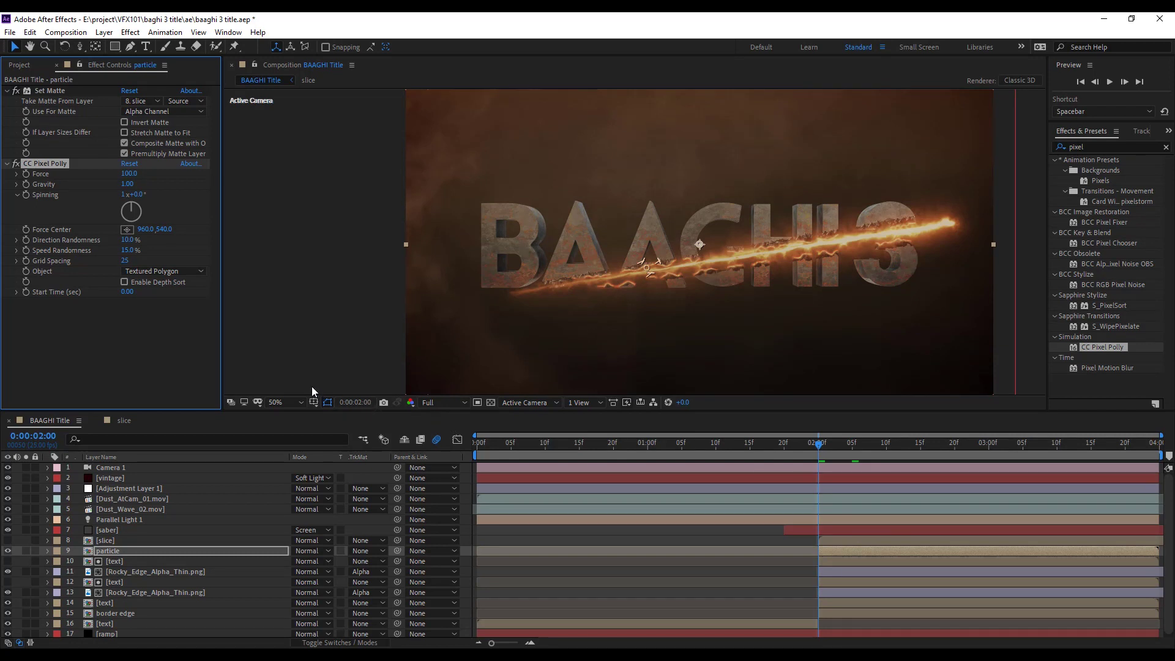
pyautogui.click(127, 292)
pyautogui.write('2')
pyautogui.press('Return')
pyautogui.press('space')
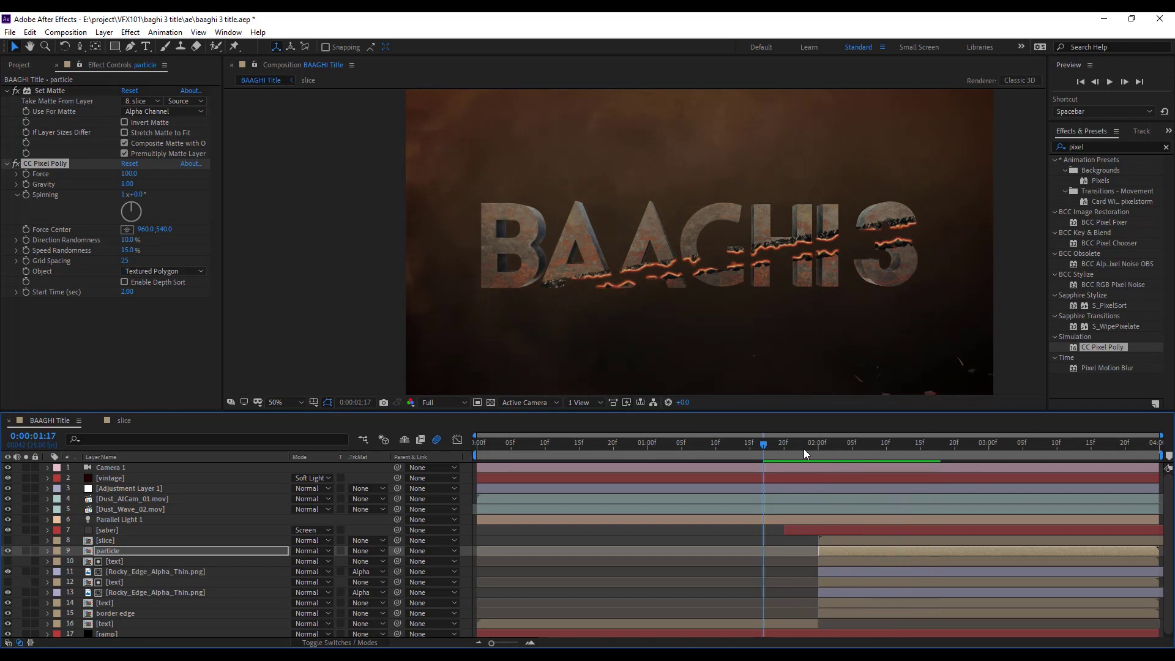
pyautogui.moveTo(807, 450); pyautogui.dragTo(845, 448)
pyautogui.click(846, 552)
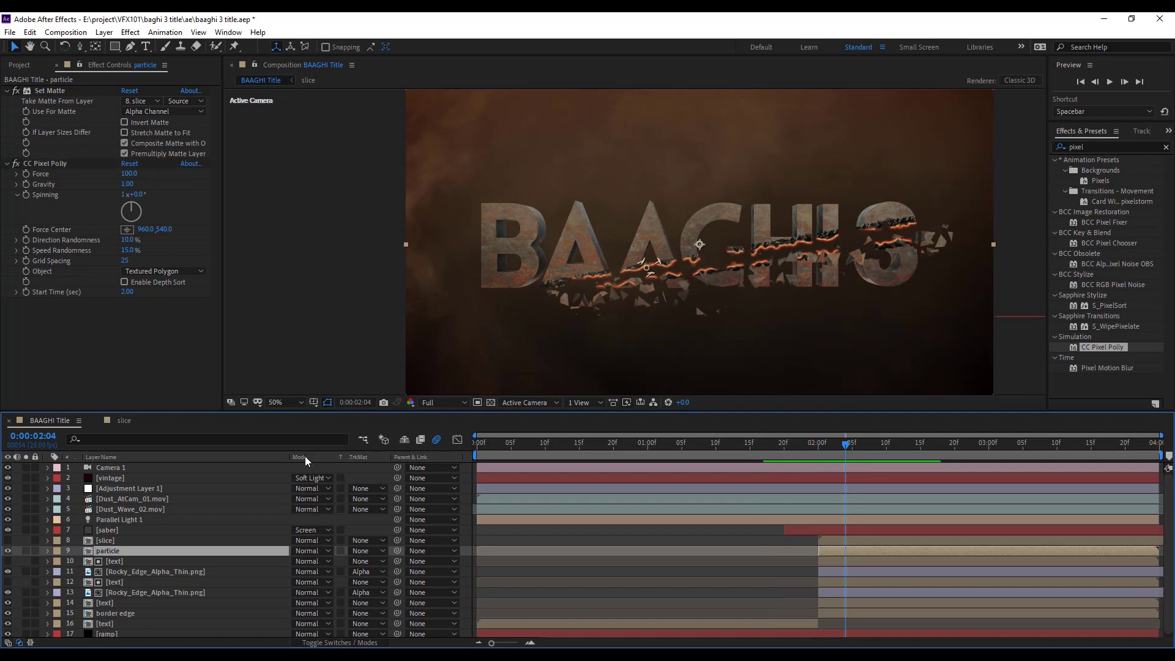
pyautogui.hotkey('ctrl', 's')
# Set Pixel Polly Gravity to 0 and Grid Spacing to 15.
pyautogui.click(129, 184)
pyautogui.write('0')
pyautogui.press('Return')
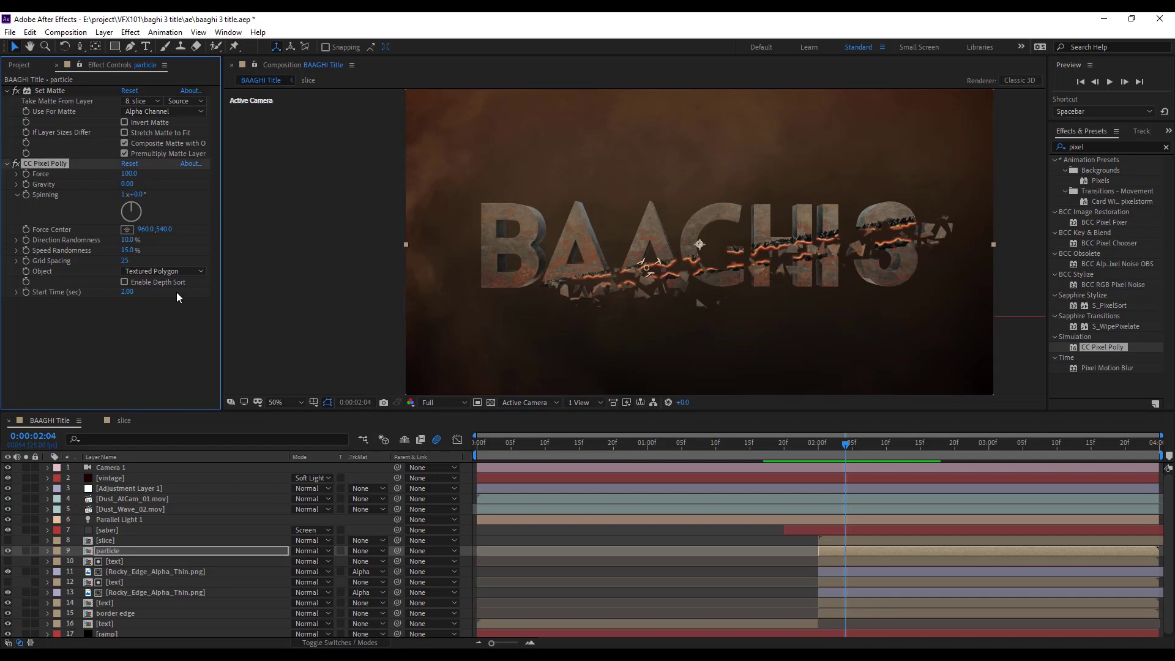
pyautogui.click(125, 261)
pyautogui.write('15')
pyautogui.press('Return')
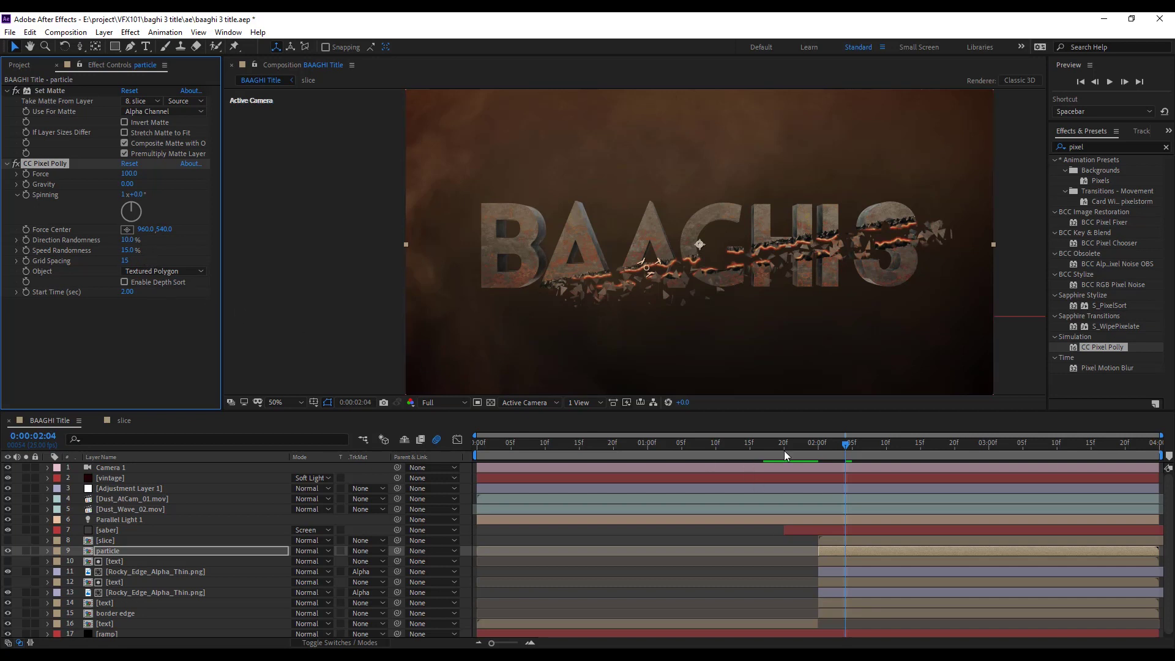
# Move the shatter Force Center down-left to 447,728 below the title.
pyautogui.moveTo(857, 442); pyautogui.dragTo(876, 446)
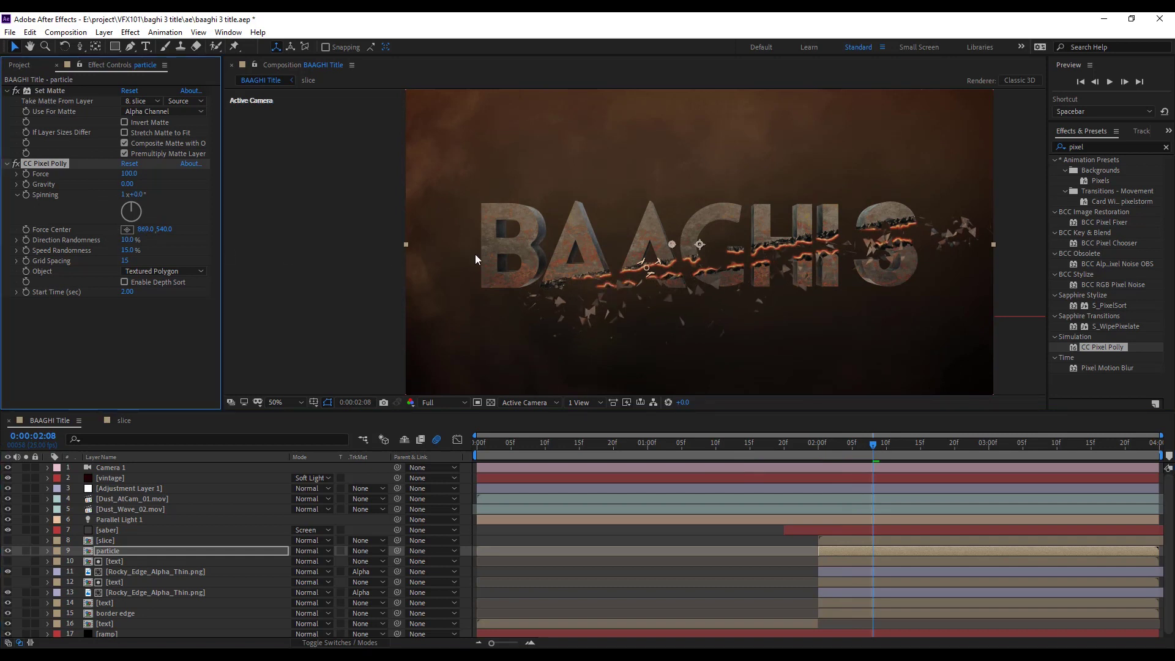
pyautogui.click(673, 246)
pyautogui.moveTo(672, 245); pyautogui.dragTo(542, 302)
pyautogui.moveTo(811, 451); pyautogui.dragTo(883, 453)
# Set Direction Randomness to 46% and Speed Randomness to 30%, then preview and save.
pyautogui.click(131, 245)
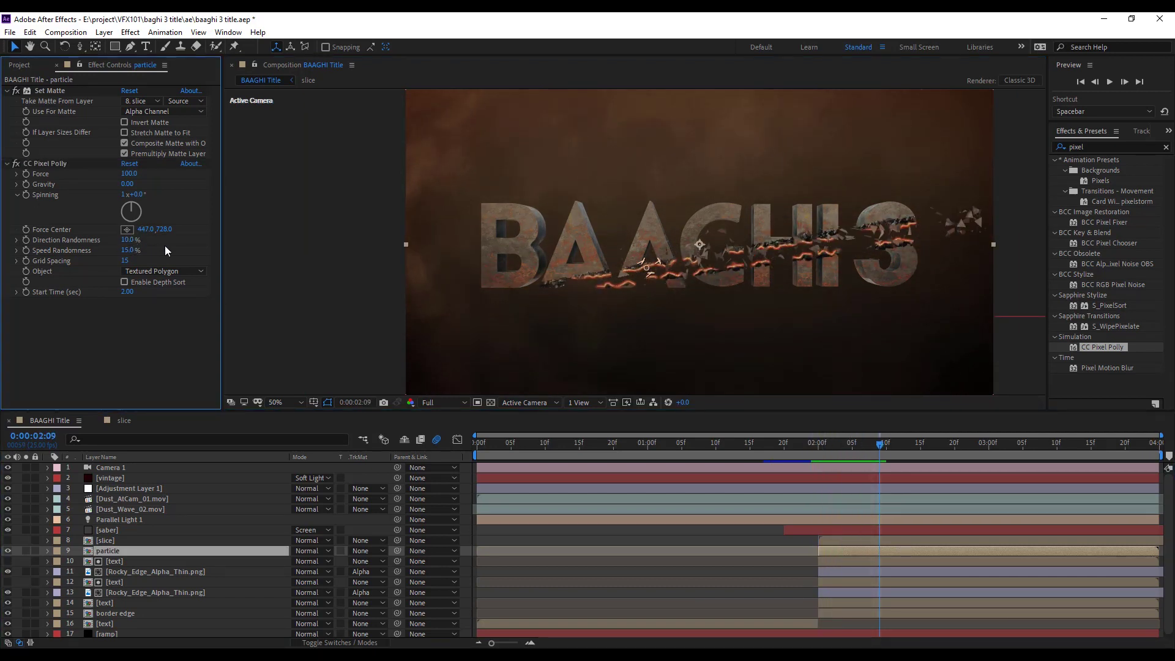
pyautogui.click(126, 240)
pyautogui.write('54')
pyautogui.press('Return')
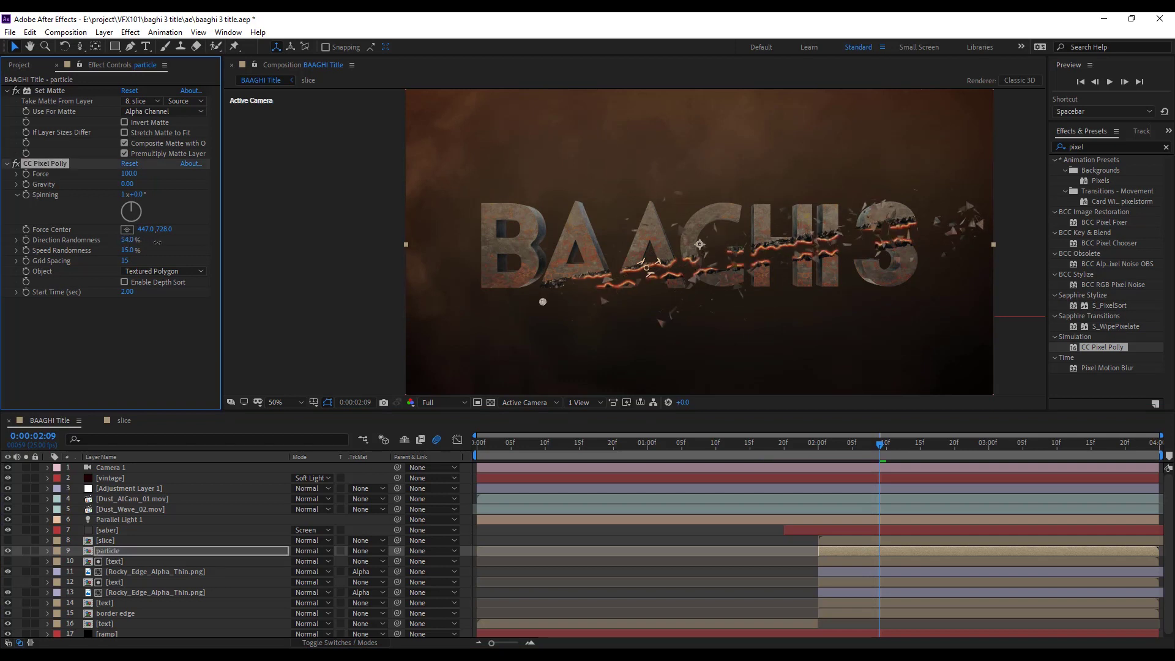
pyautogui.moveTo(158, 243)
pyautogui.mouseDown()
pyautogui.moveTo(129, 255)
pyautogui.moveTo(147, 250)
pyautogui.mouseUp()
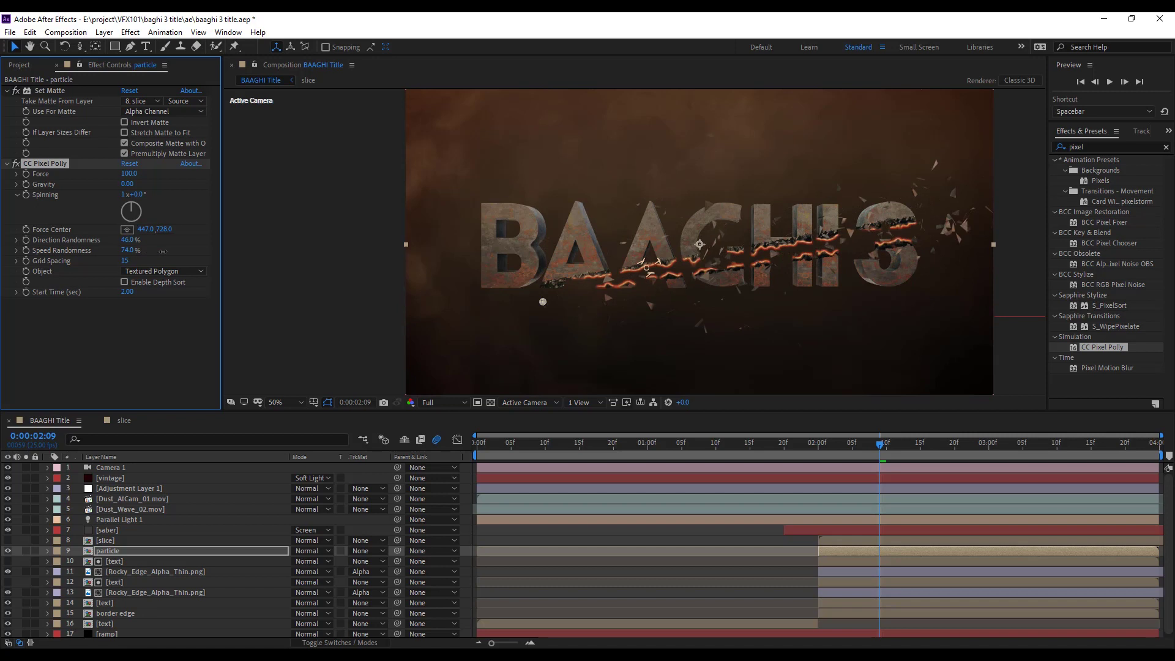
pyautogui.click(784, 447)
pyautogui.press('space')
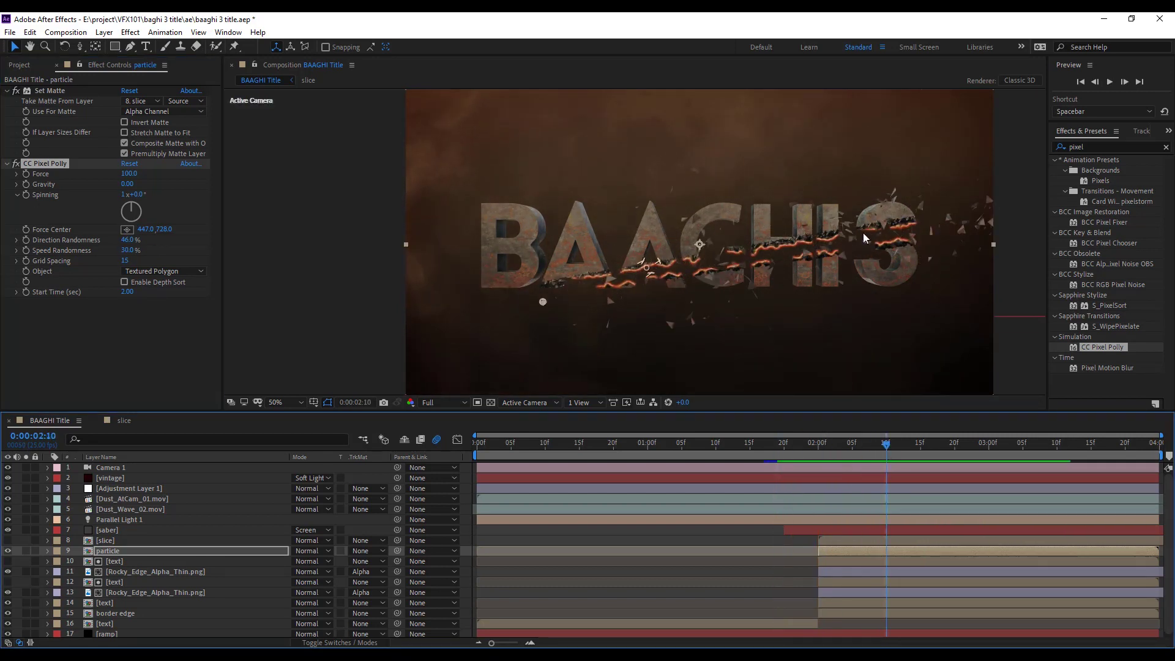
pyautogui.hotkey('ctrl', 's')
# Add a Glow effect to the particle layer.
pyautogui.click(135, 552)
pyautogui.click(129, 32)
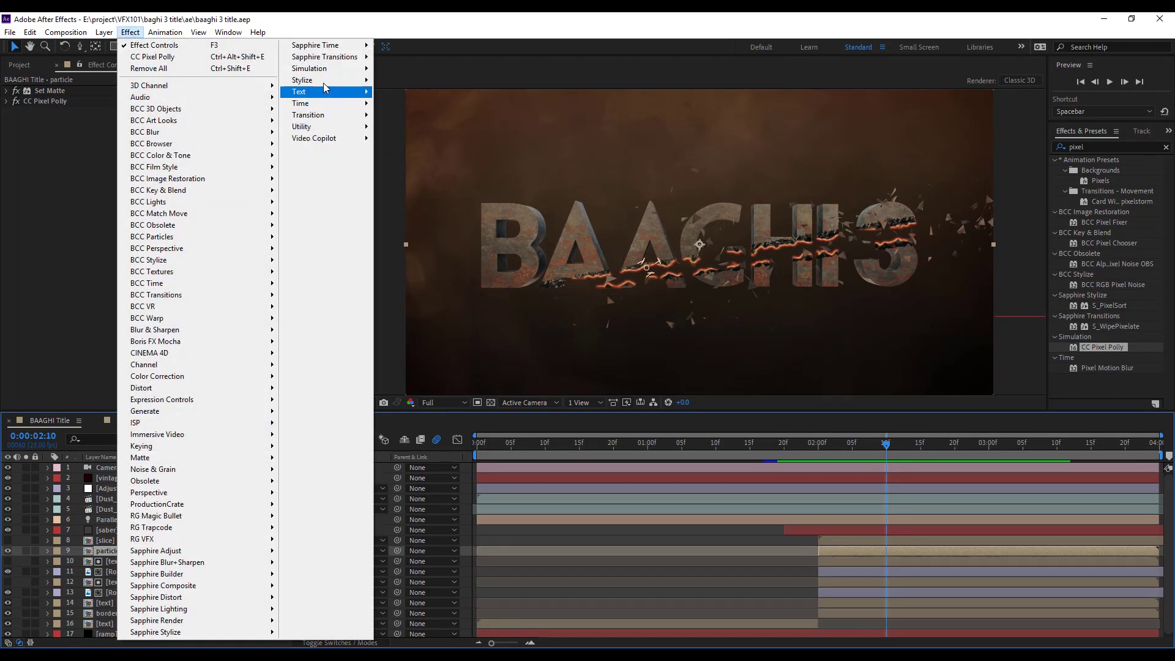
pyautogui.moveTo(324, 84)
pyautogui.click(428, 296)
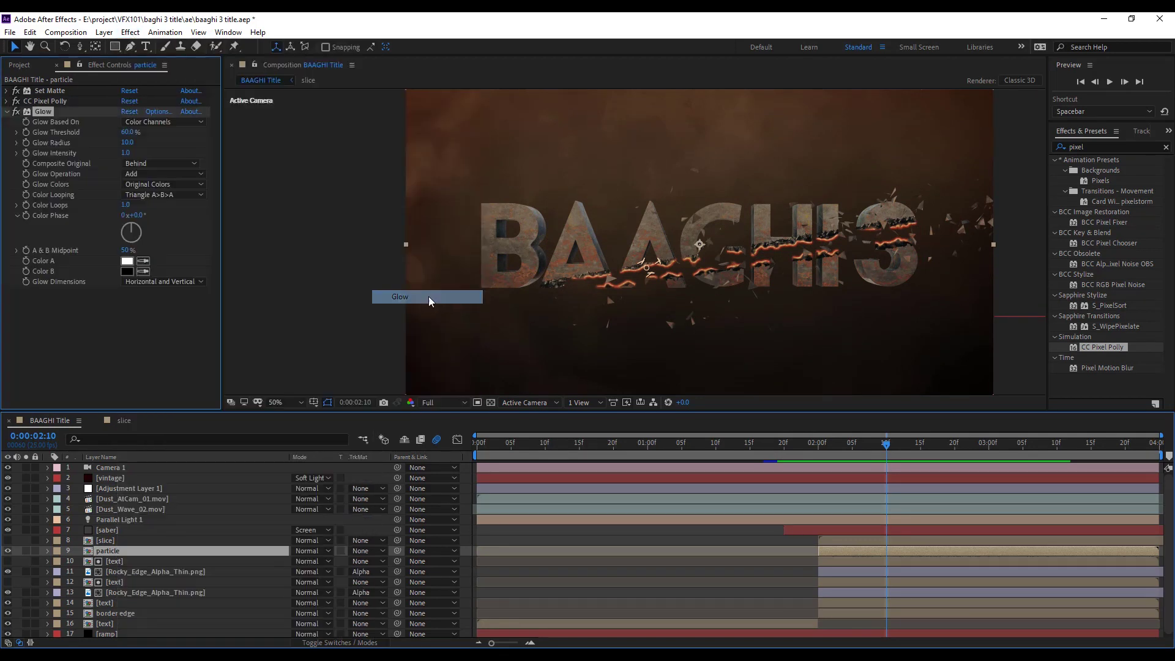
# Colour the glow with A & B colours: red for Color A, bright orange for Color B.
pyautogui.click(153, 184)
pyautogui.click(163, 210)
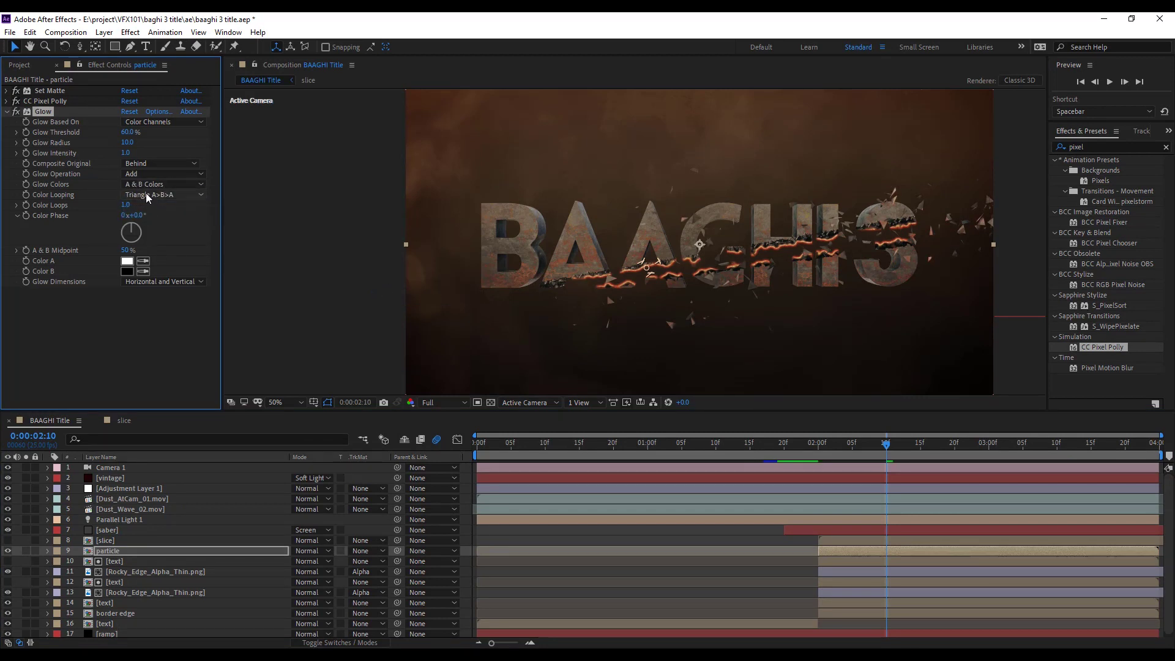
pyautogui.click(127, 260)
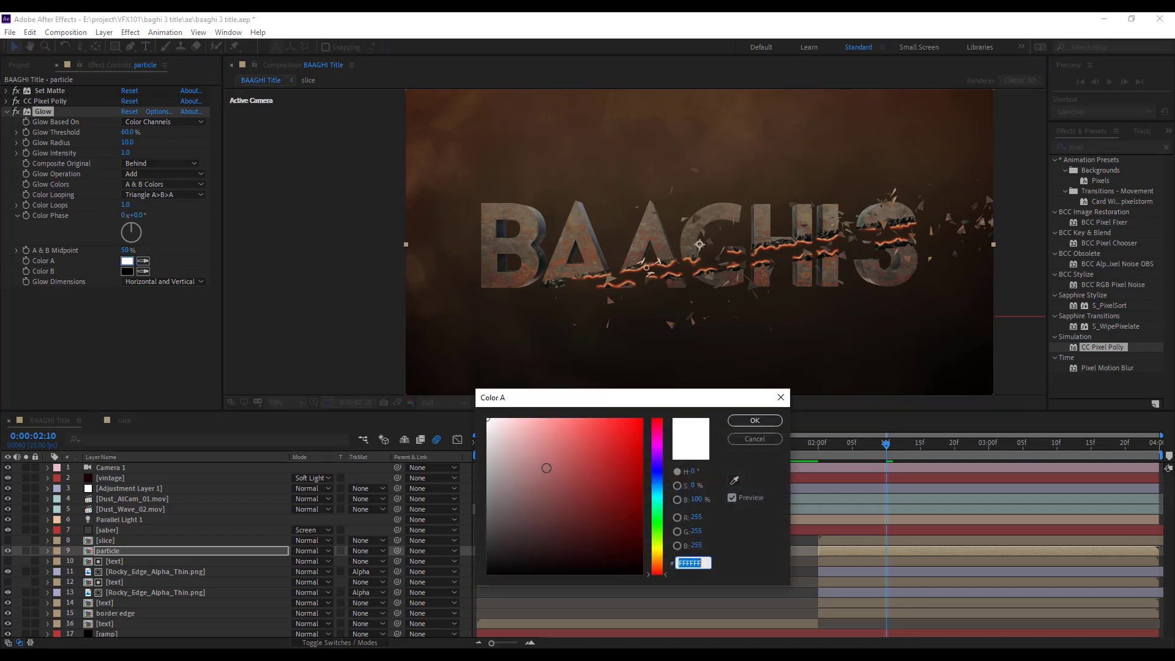
pyautogui.moveTo(603, 496); pyautogui.dragTo(646, 416)
pyautogui.click(754, 421)
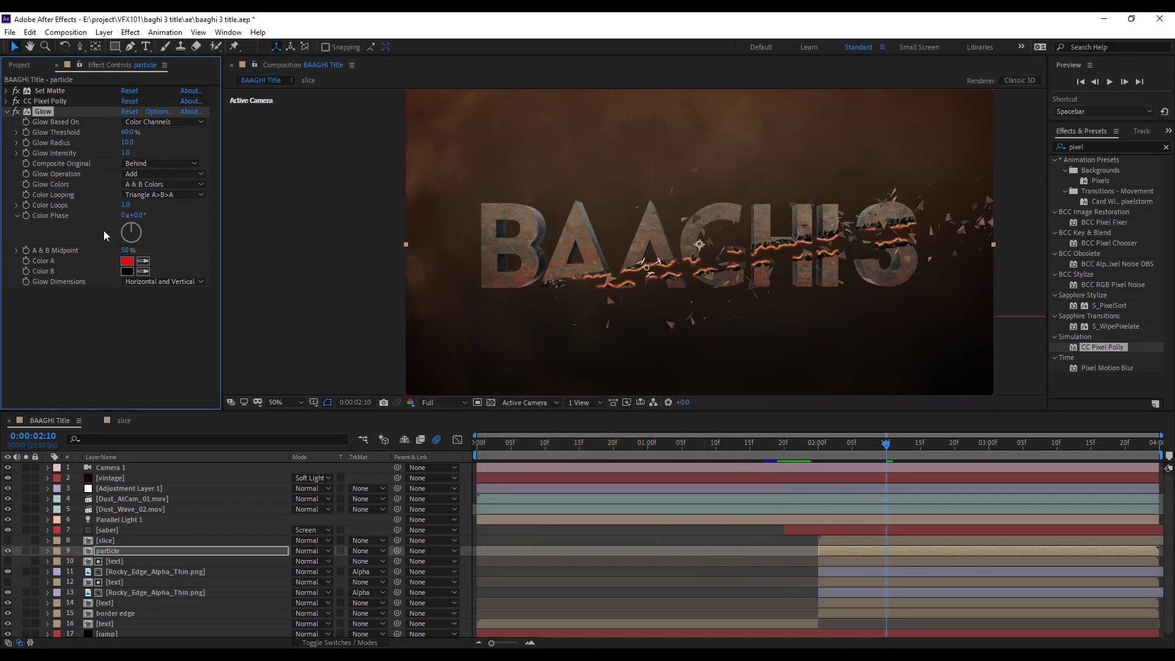
pyautogui.click(127, 271)
pyautogui.click(657, 560)
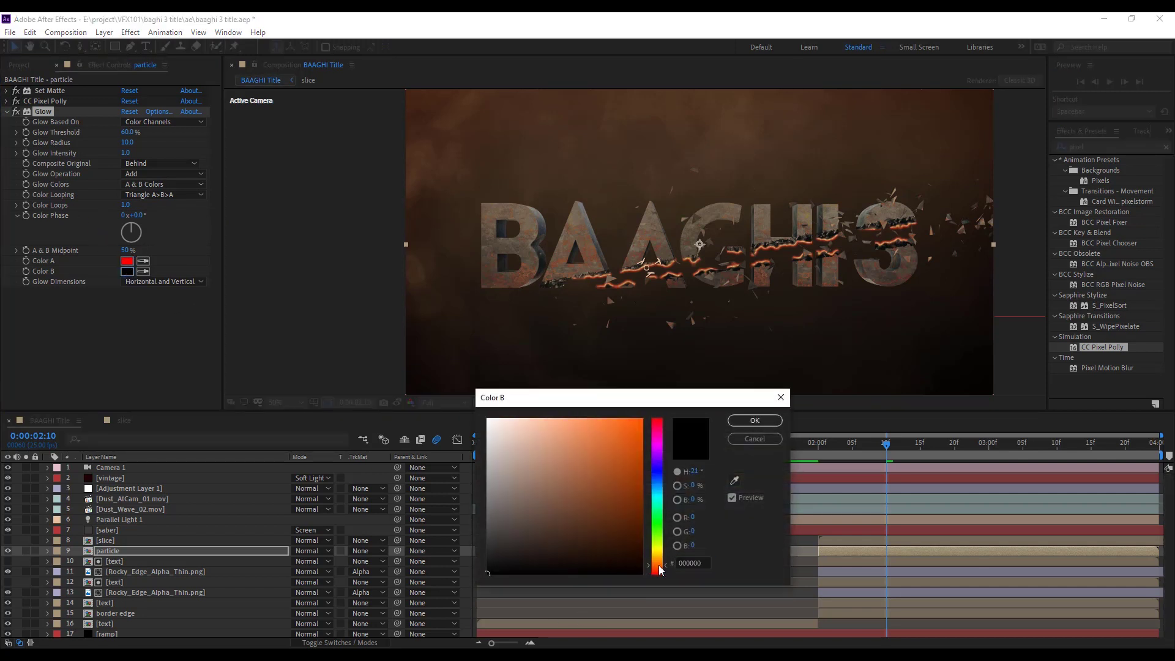
pyautogui.click(640, 422)
pyautogui.click(754, 421)
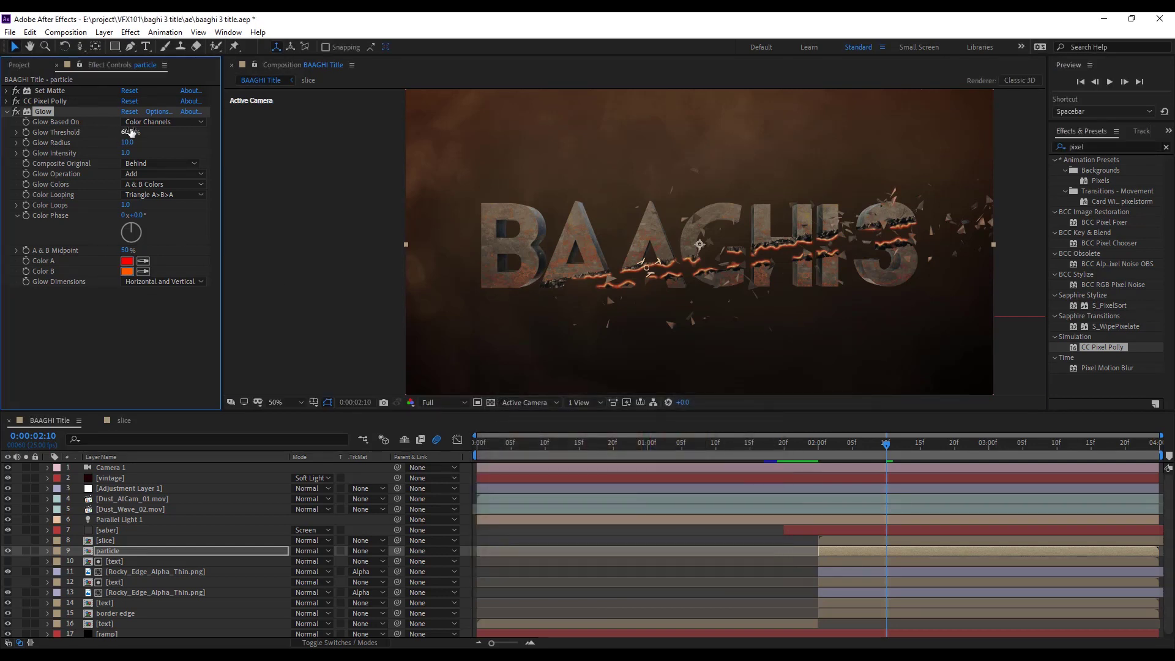
# Lower Glow Threshold to 29%, raise the intensity, and preview the glowing debris.
pyautogui.moveTo(95, 134); pyautogui.dragTo(90, 135)
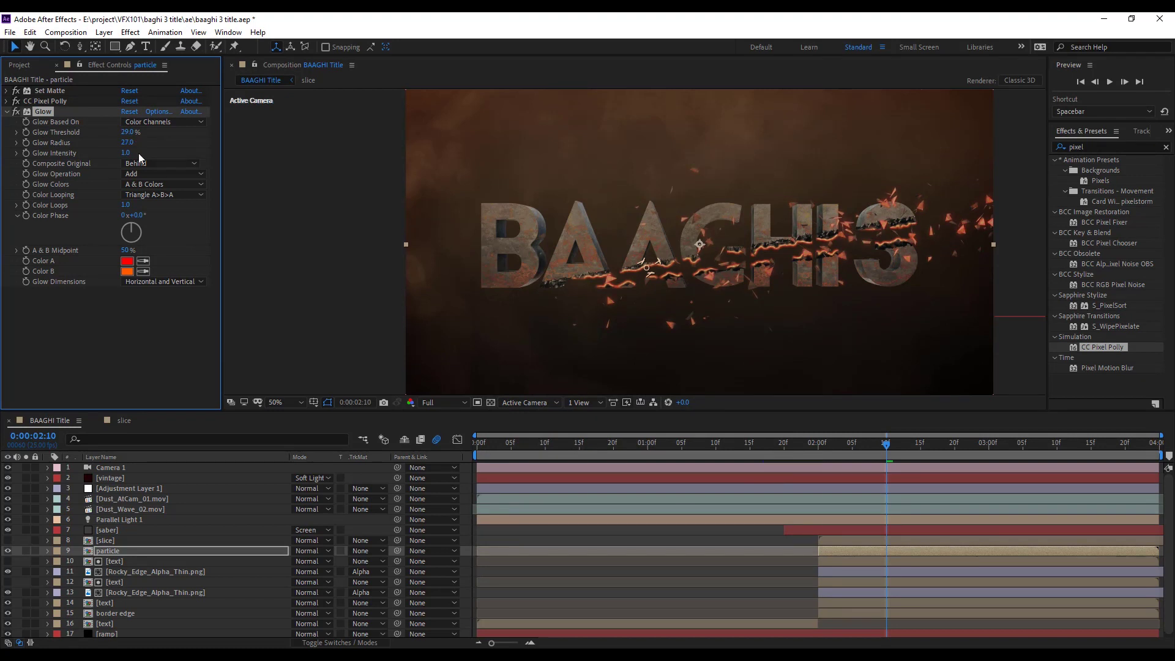
pyautogui.moveTo(147, 153); pyautogui.dragTo(211, 153)
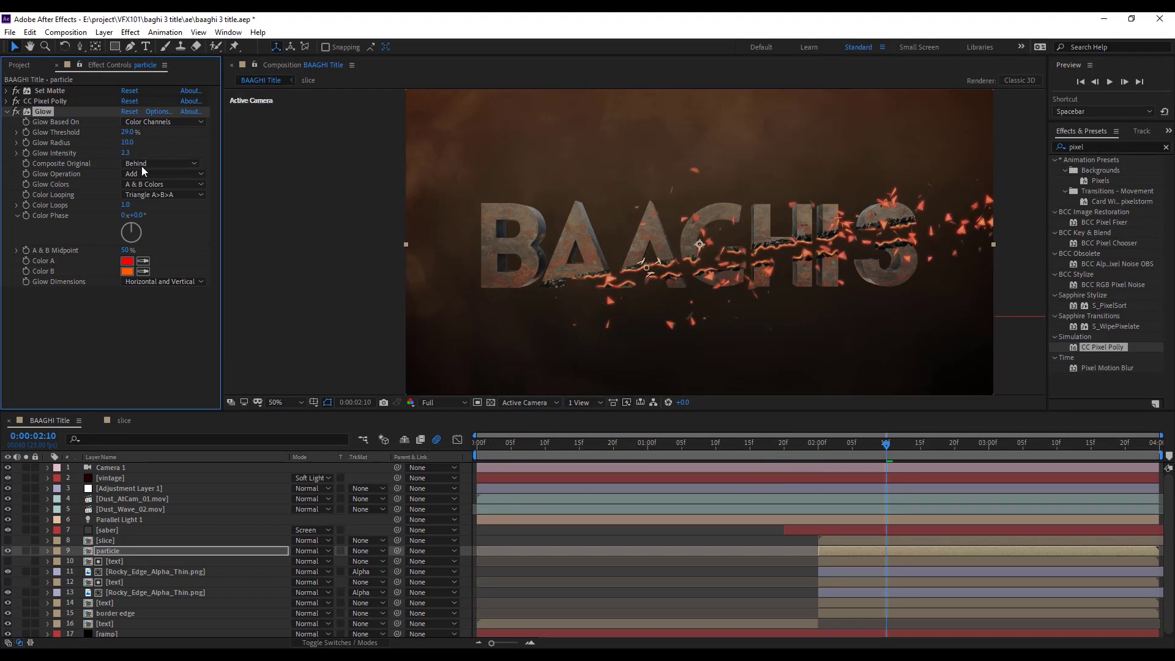
pyautogui.click(765, 445)
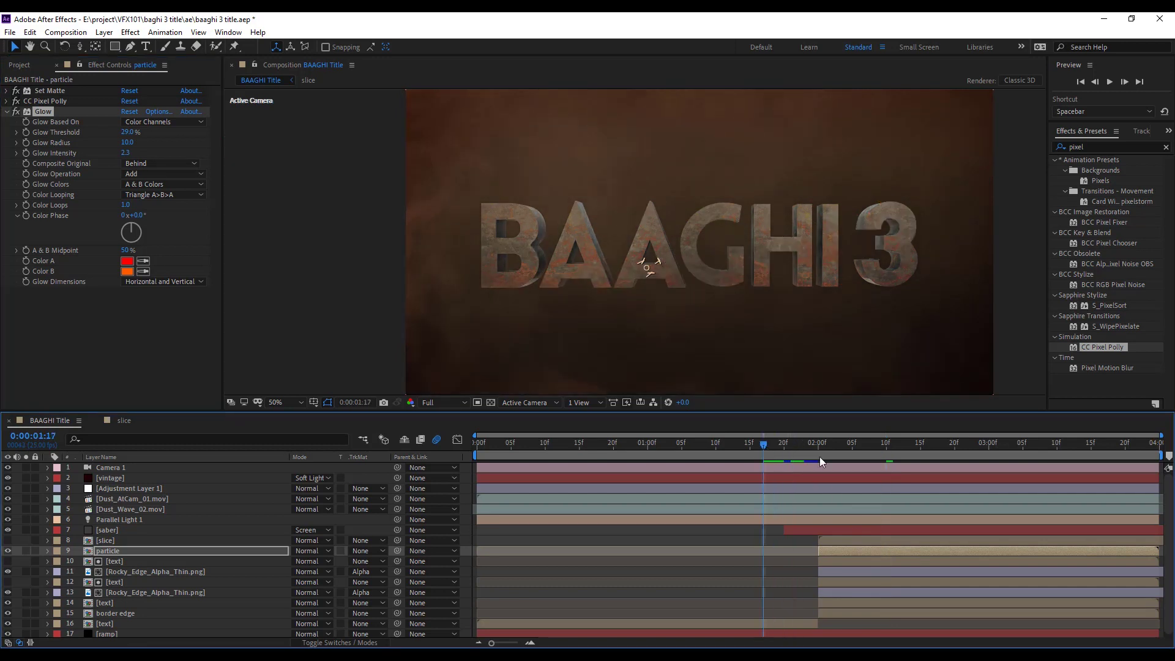
pyautogui.press('space')
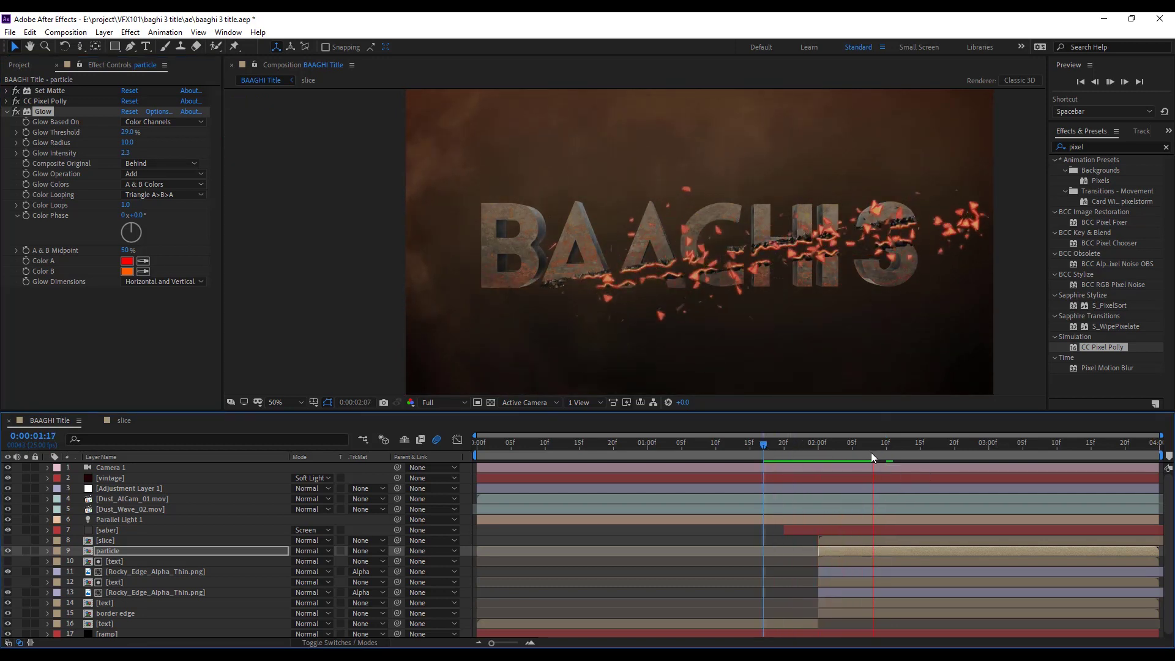
pyautogui.moveTo(875, 452); pyautogui.dragTo(855, 450)
pyautogui.click(126, 550)
# Duplicate the particle layer as particle 2 with Grid Spacing 2 and Direction Randomness about 23%.
pyautogui.hotkey('ctrl', 'd')
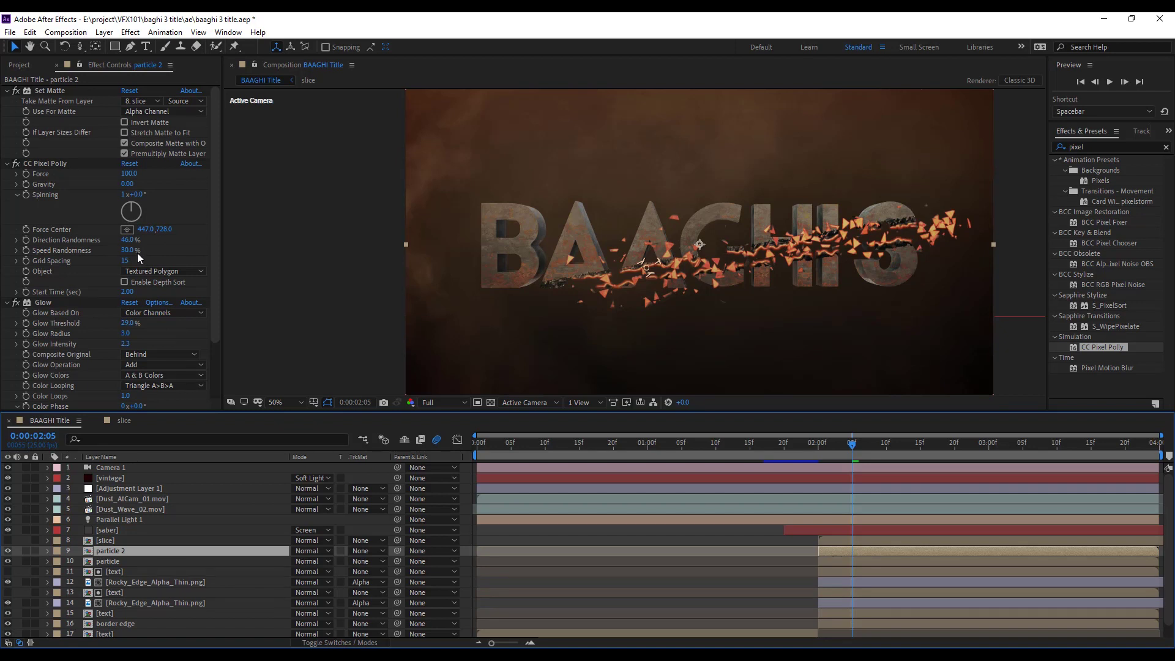
pyautogui.click(128, 240)
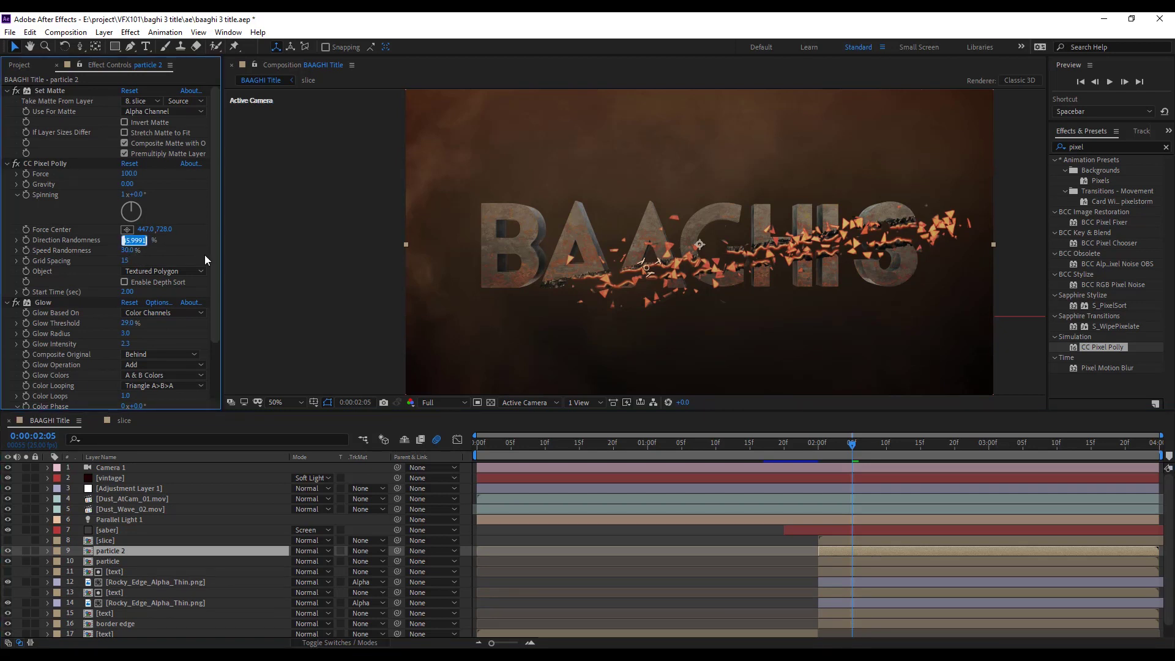
pyautogui.write('60')
pyautogui.press('Return')
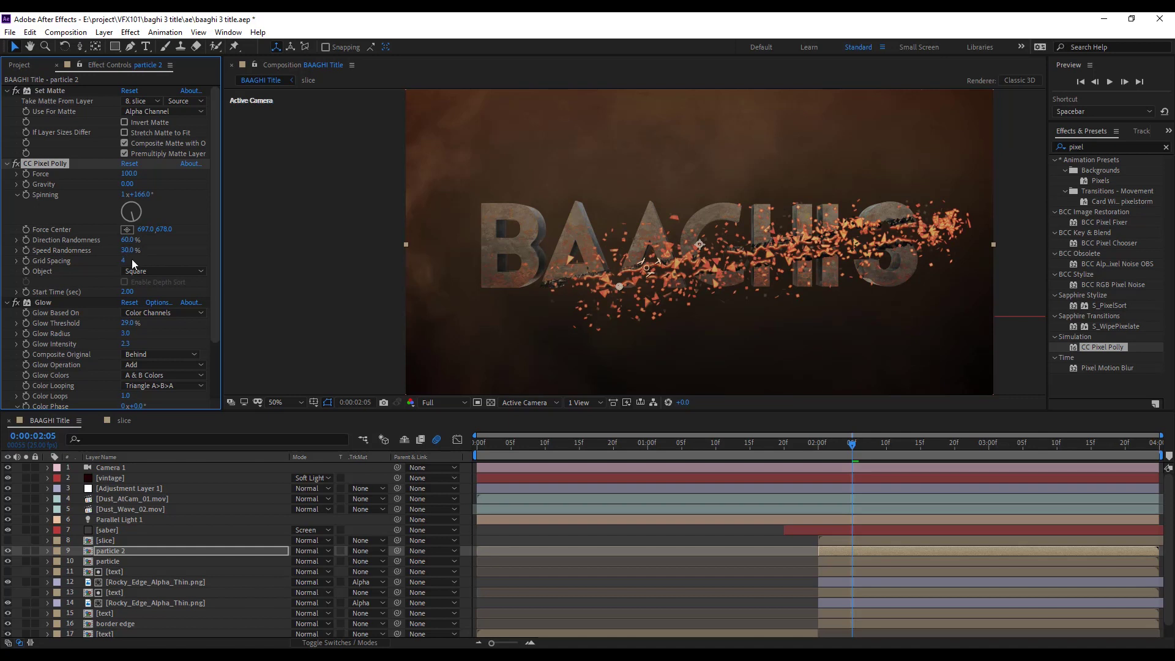
pyautogui.write('2')
pyautogui.press('Return')
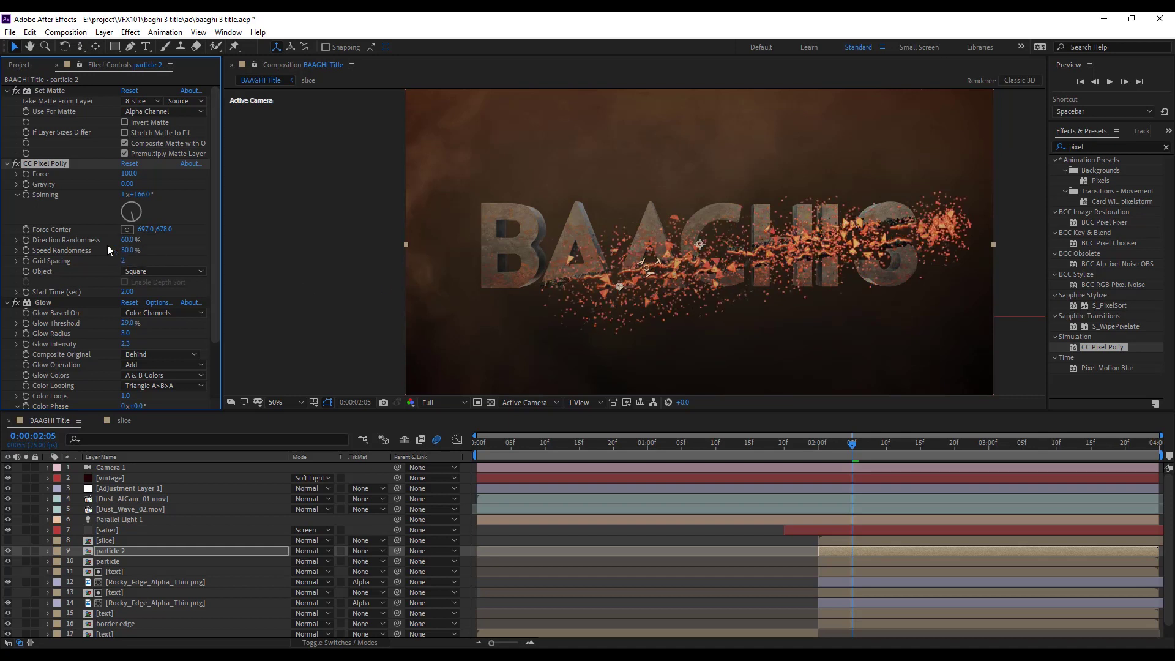
pyautogui.moveTo(125, 242); pyautogui.dragTo(108, 244)
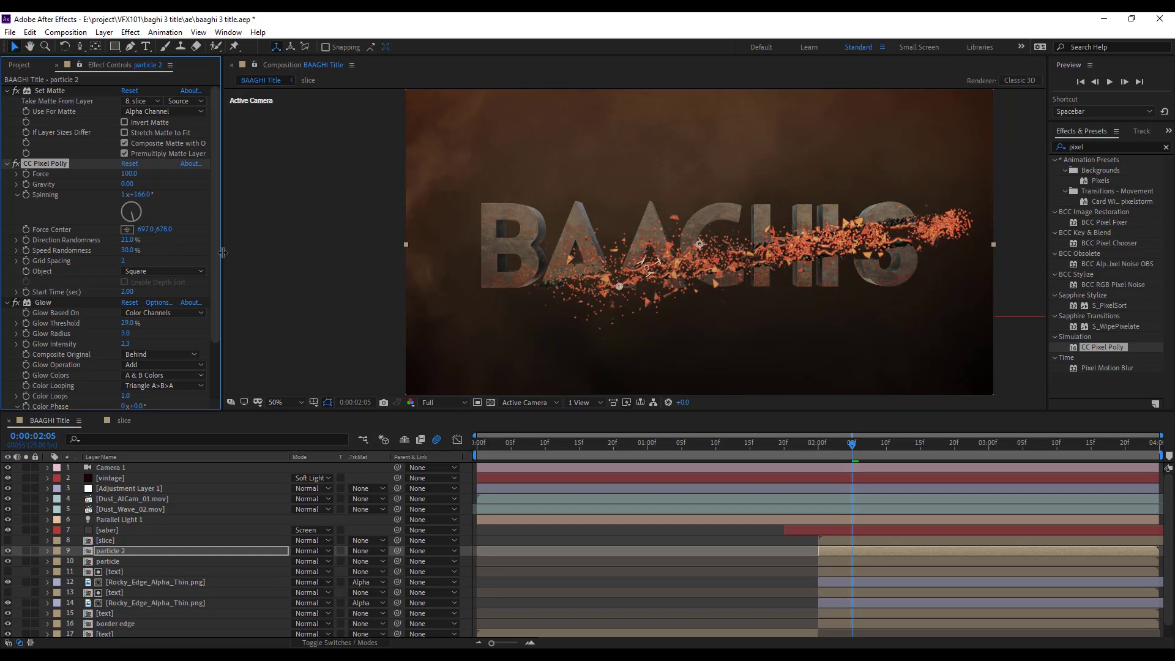
# Set particle 2's glow Color A to orange, Color B to red, and Threshold about 21%.
pyautogui.scroll(-3, 184, 336)
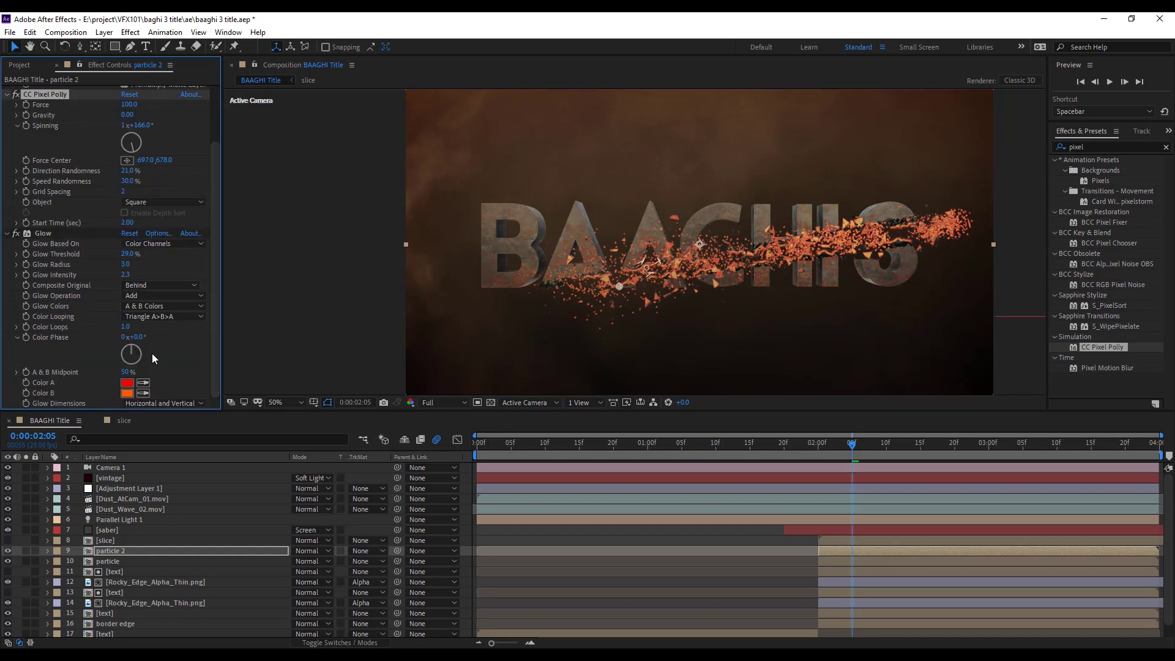
pyautogui.click(127, 383)
pyautogui.moveTo(660, 554); pyautogui.dragTo(660, 559)
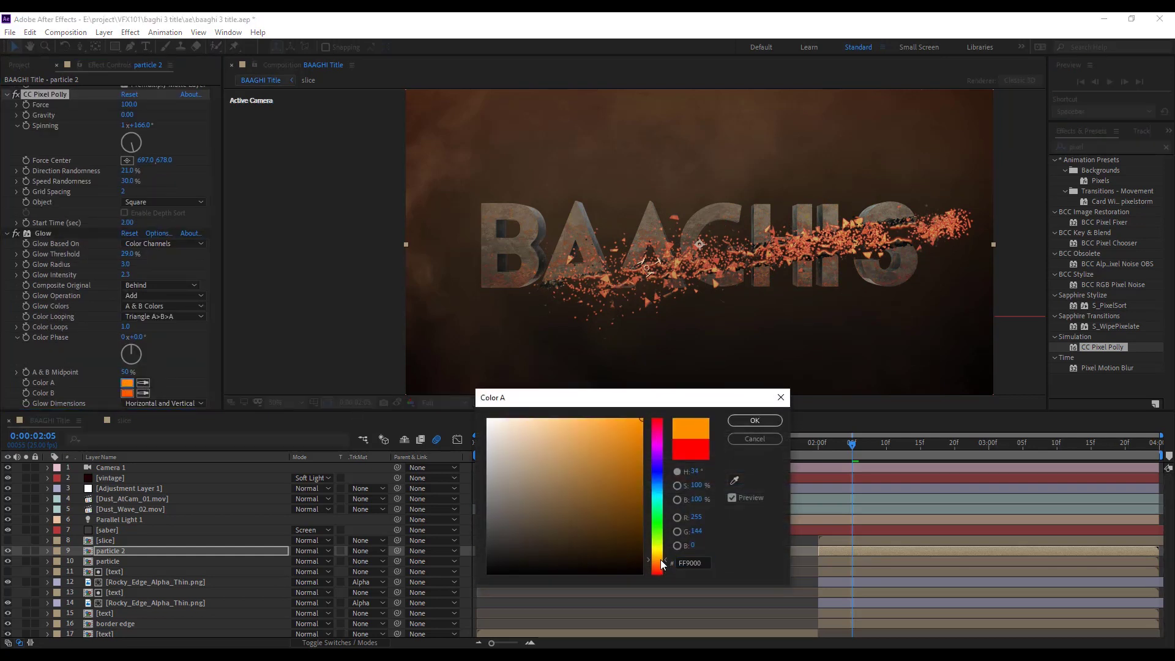
pyautogui.click(757, 421)
pyautogui.click(126, 393)
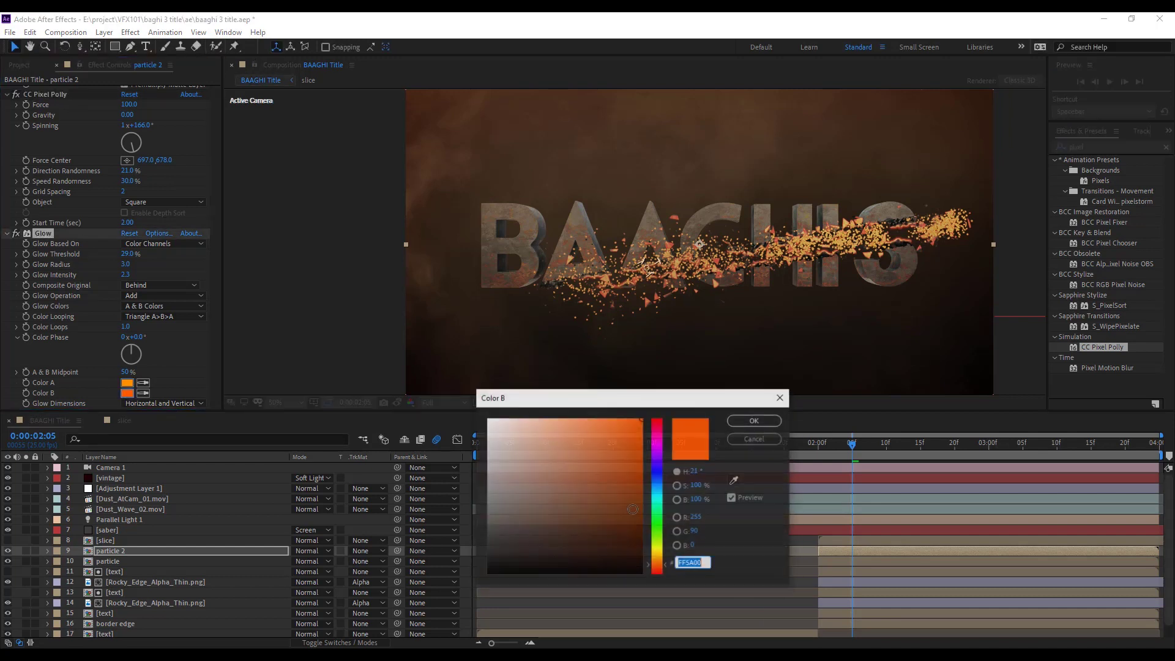
pyautogui.moveTo(664, 411); pyautogui.dragTo(658, 418)
pyautogui.click(755, 420)
pyautogui.moveTo(115, 253); pyautogui.dragTo(114, 254)
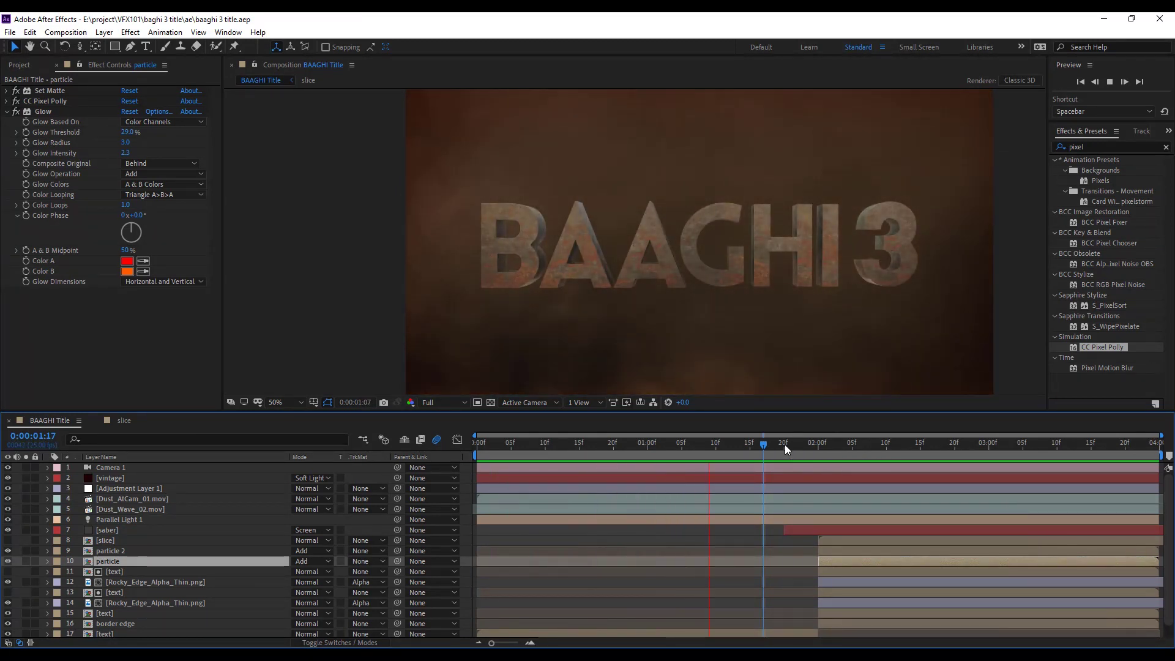
# Colorize the saber red with Hue/Saturation at Saturation 100, then add Particle_Stream_03.mov to the timeline.
pyautogui.click(814, 532)
pyautogui.click(7, 91)
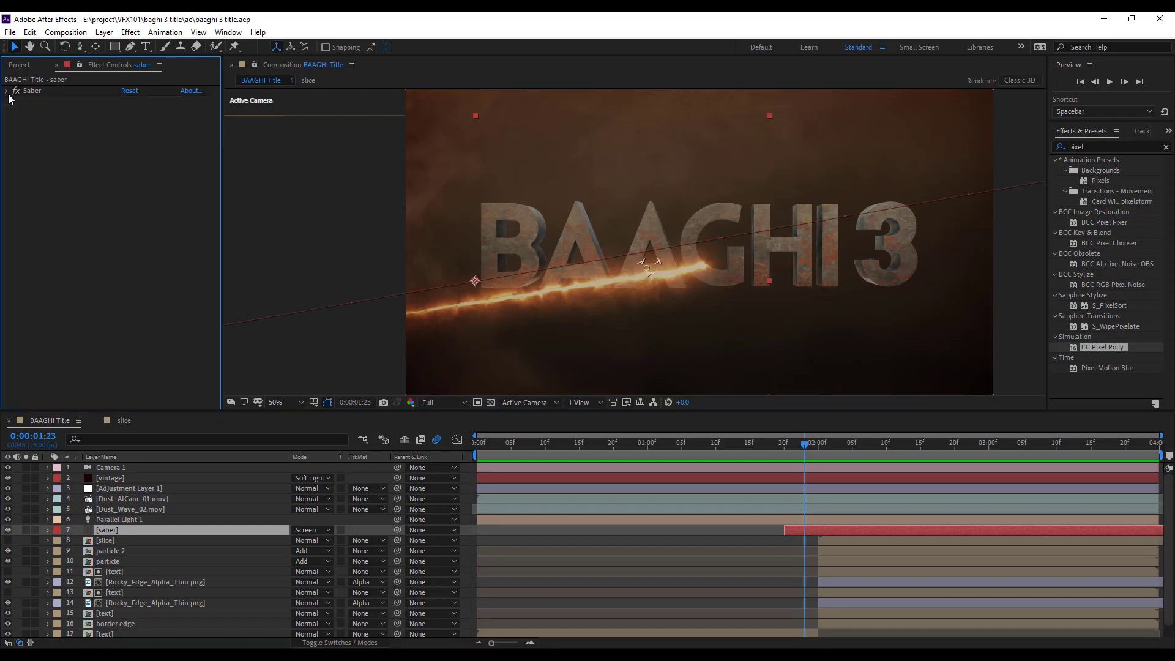
pyautogui.click(129, 32)
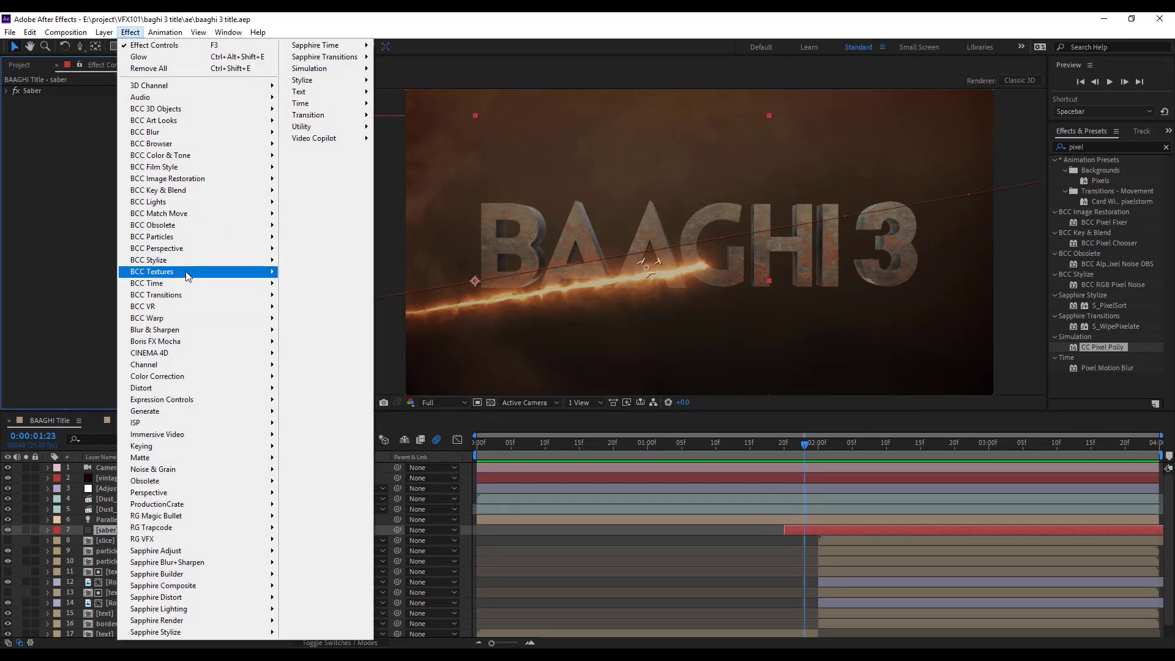
pyautogui.moveTo(202, 376)
pyautogui.click(334, 490)
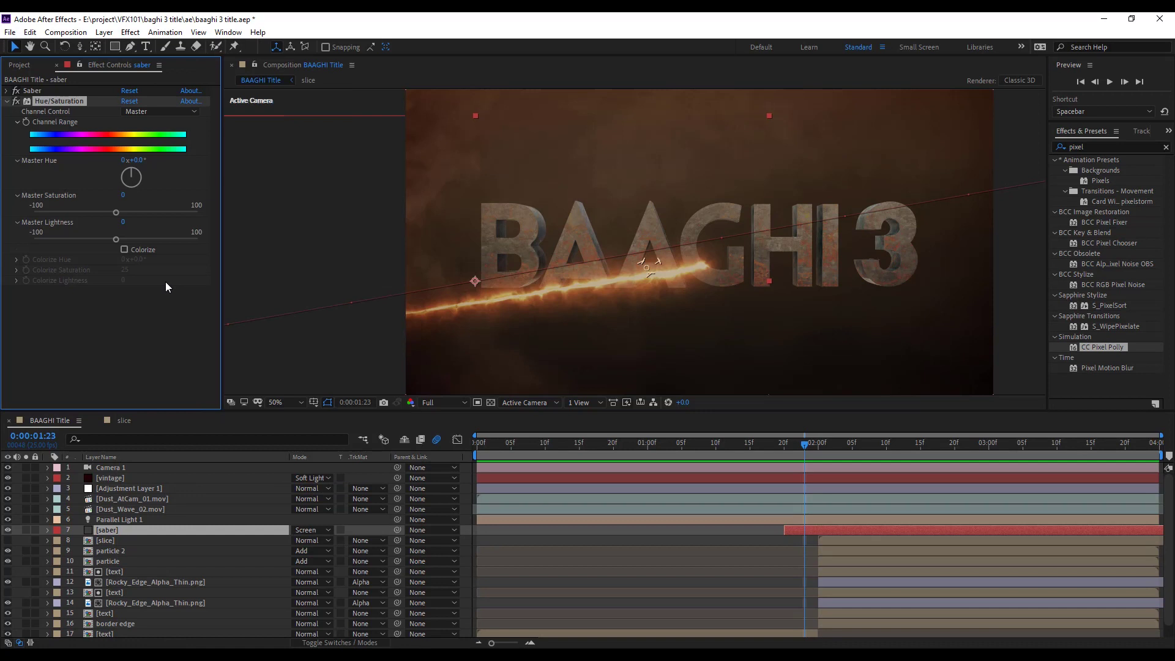
pyautogui.click(140, 250)
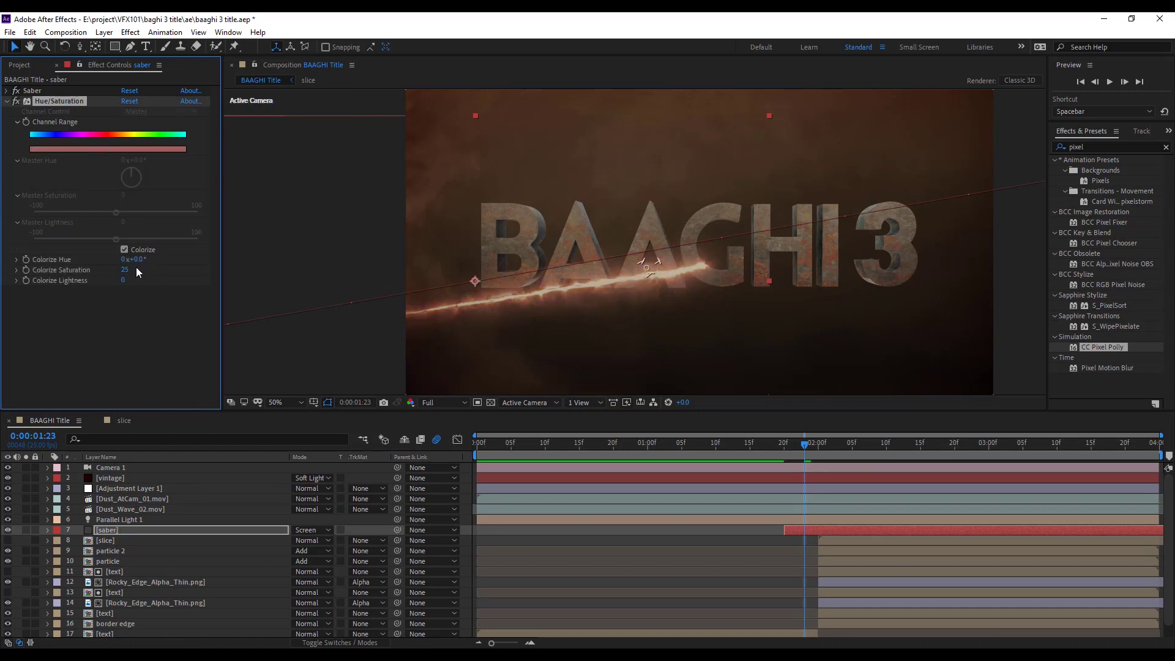
pyautogui.moveTo(131, 270); pyautogui.dragTo(177, 274)
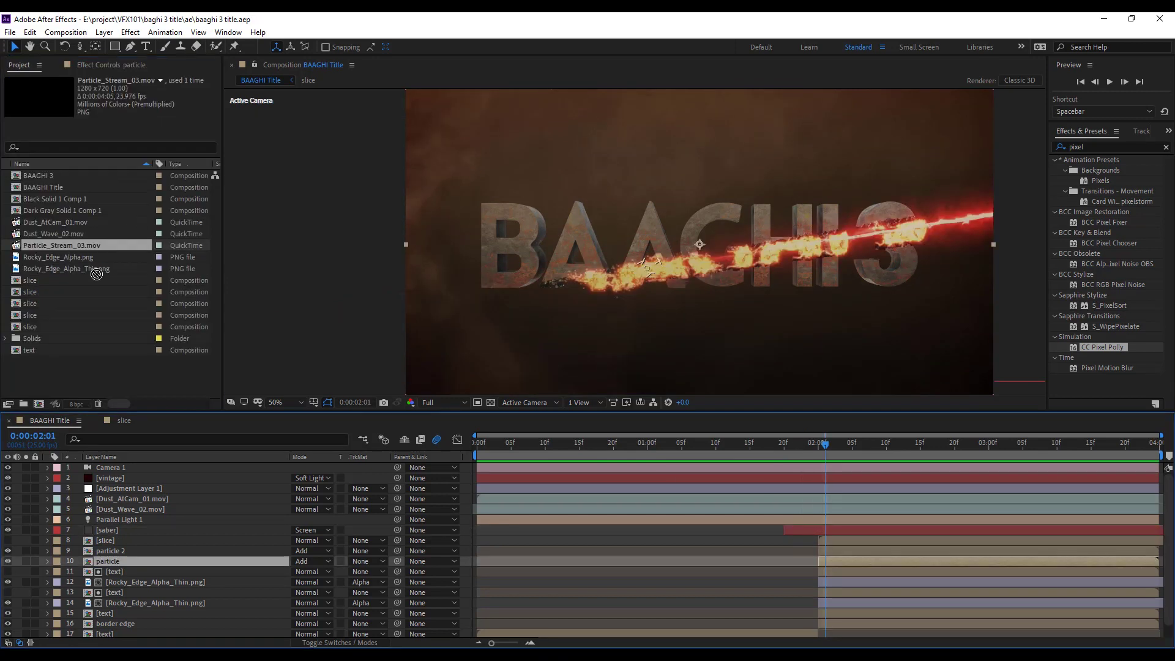
pyautogui.moveTo(58, 245); pyautogui.dragTo(795, 553)
# Scale the Particle_Stream_03 layer to 198% and rotate it 77° along the cut.
pyautogui.press('s')
pyautogui.click(825, 251)
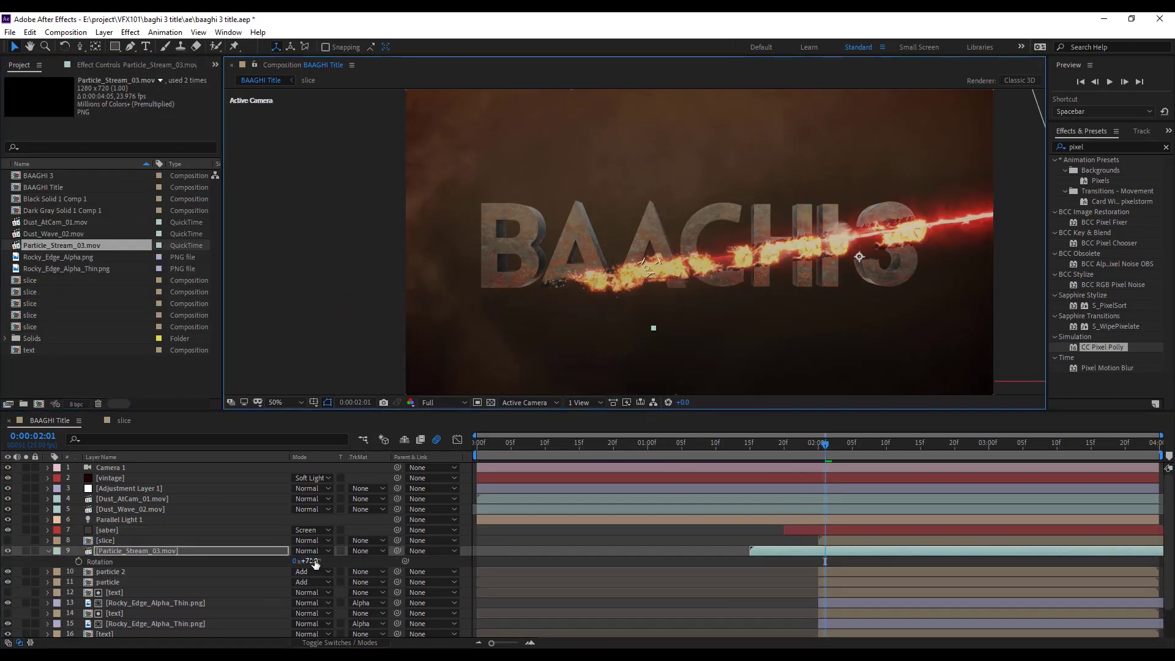
pyautogui.press('r')
pyautogui.press('pageup')
pyautogui.press('pageup')
pyautogui.press('pageup')
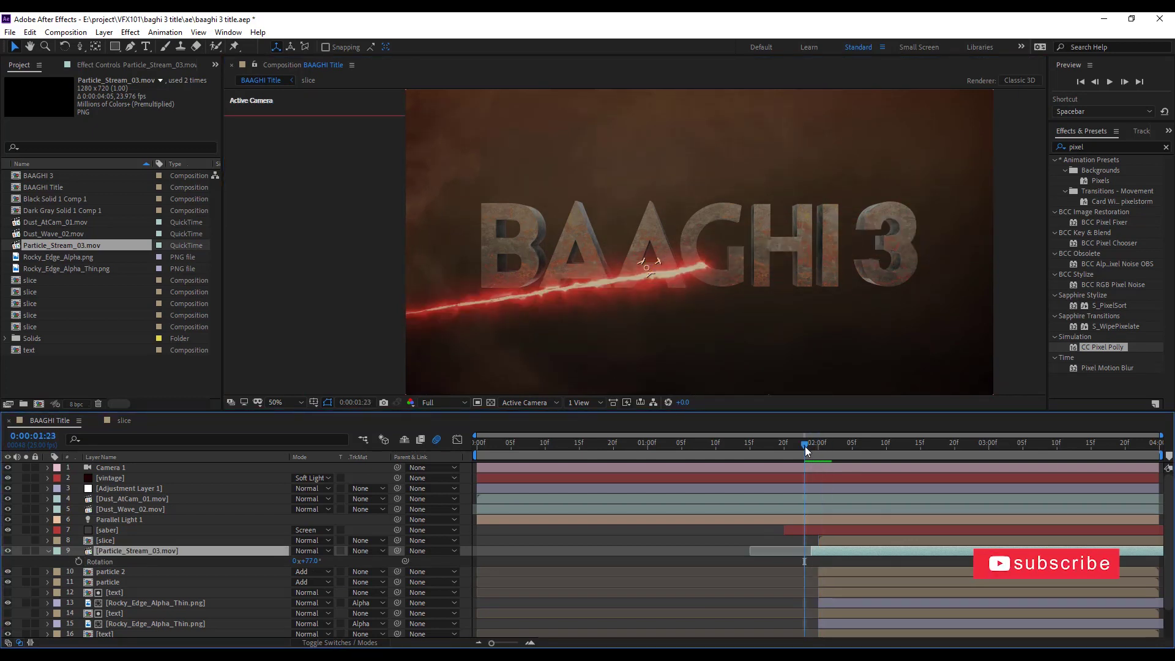
pyautogui.moveTo(810, 447); pyautogui.dragTo(832, 456)
# Make two more copies of the stream layer, moving one below the particle layers.
pyautogui.hotkey('ctrl', 'd')
pyautogui.moveTo(116, 565); pyautogui.dragTo(120, 586)
pyautogui.press('pagedown')
pyautogui.press('pagedown')
pyautogui.press('pagedown')
pyautogui.press('pagedown')
pyautogui.click(857, 551)
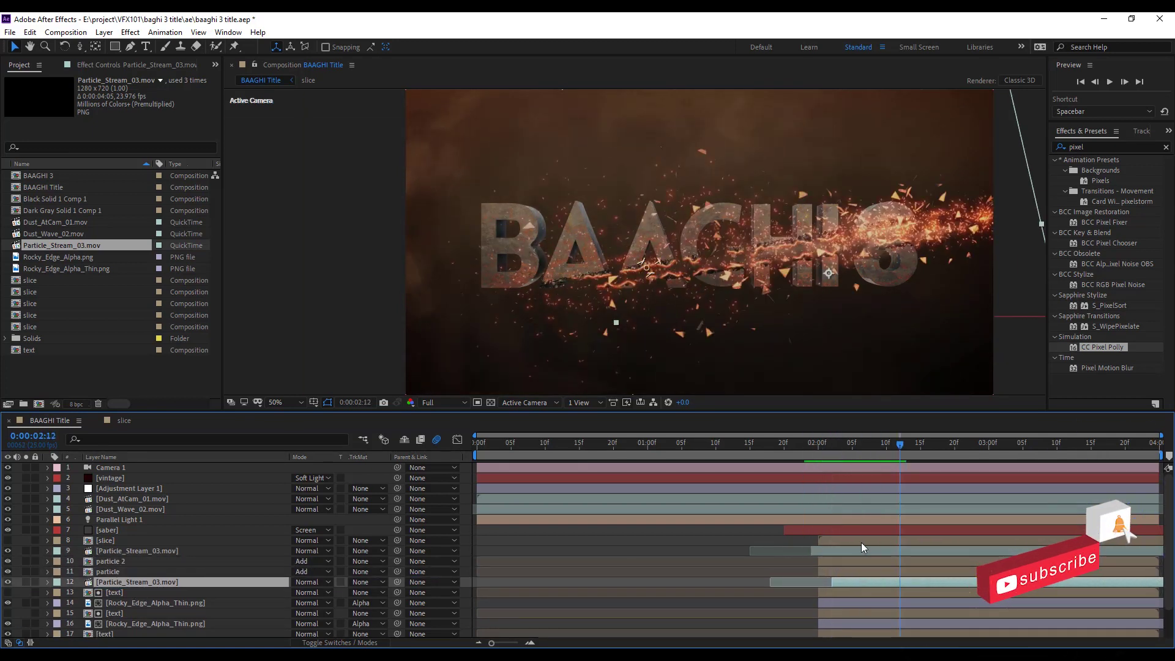
pyautogui.hotkey('ctrl', 'd')
pyautogui.click(833, 442)
pyautogui.moveTo(832, 442); pyautogui.dragTo(820, 442)
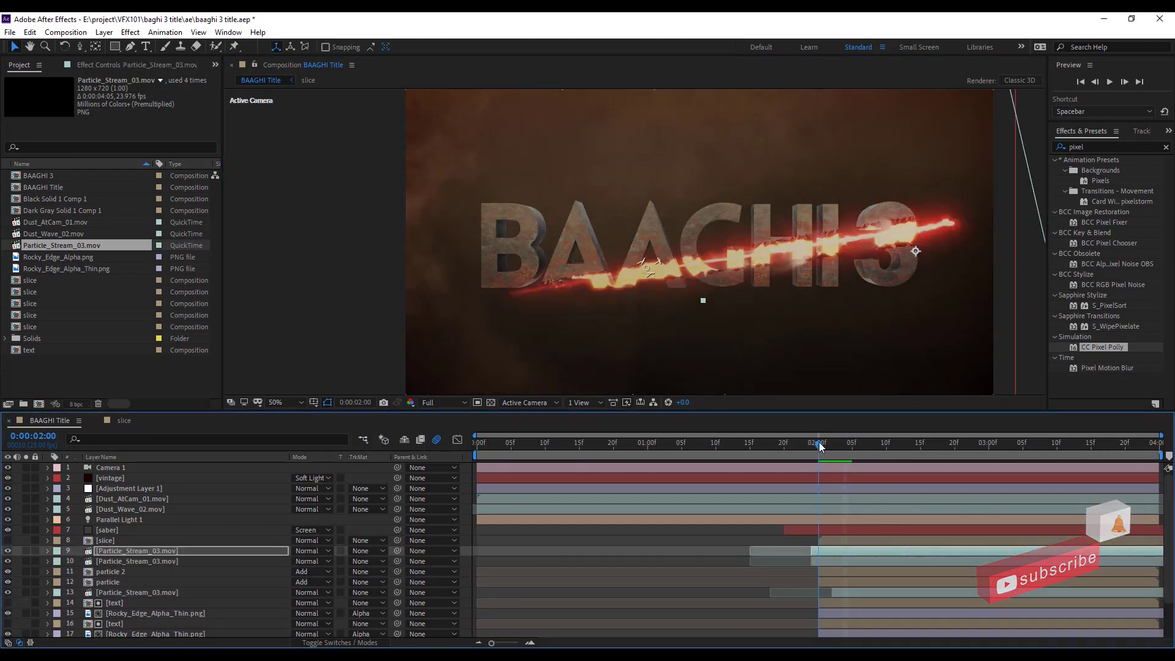
pyautogui.scroll(-2, 184, 551)
pyautogui.click(107, 600)
# Preview the saber slice and set the text layer's Levels inputs back to 0 and 255.
pyautogui.click(130, 32)
pyautogui.moveTo(211, 383)
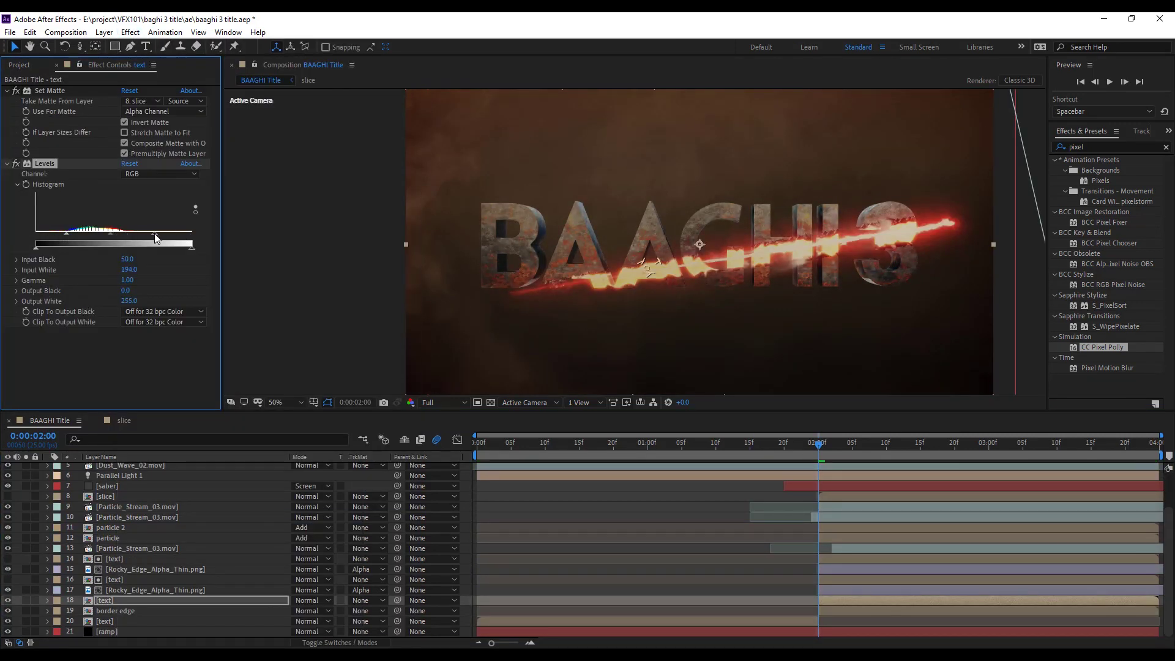
pyautogui.press('space')
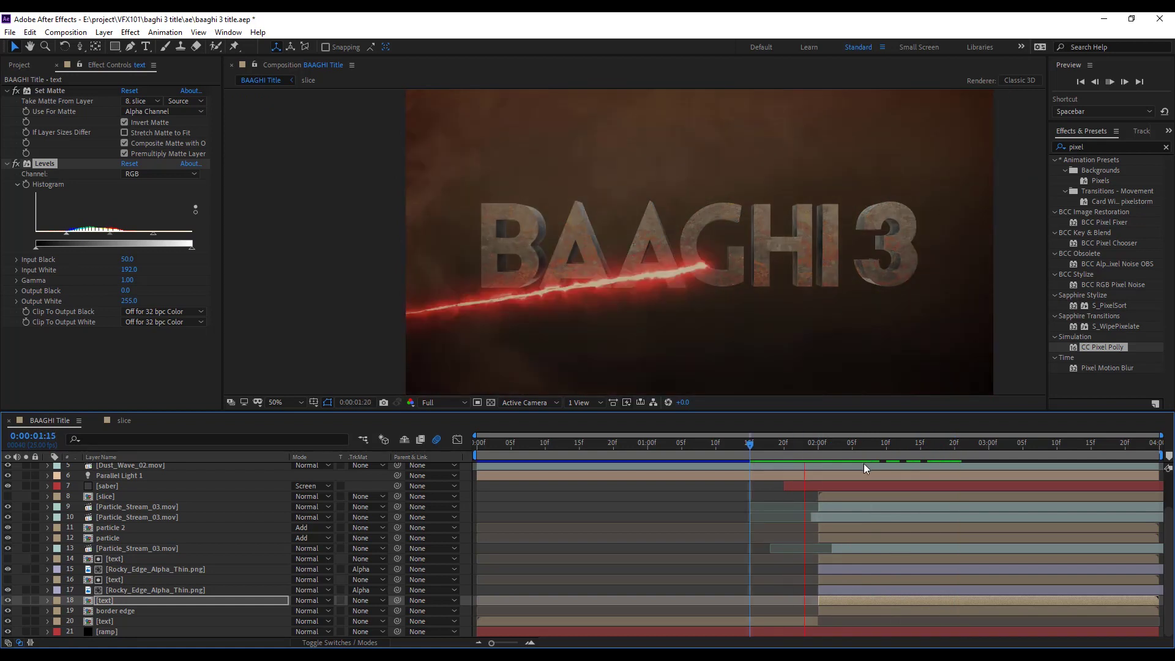
pyautogui.click(820, 453)
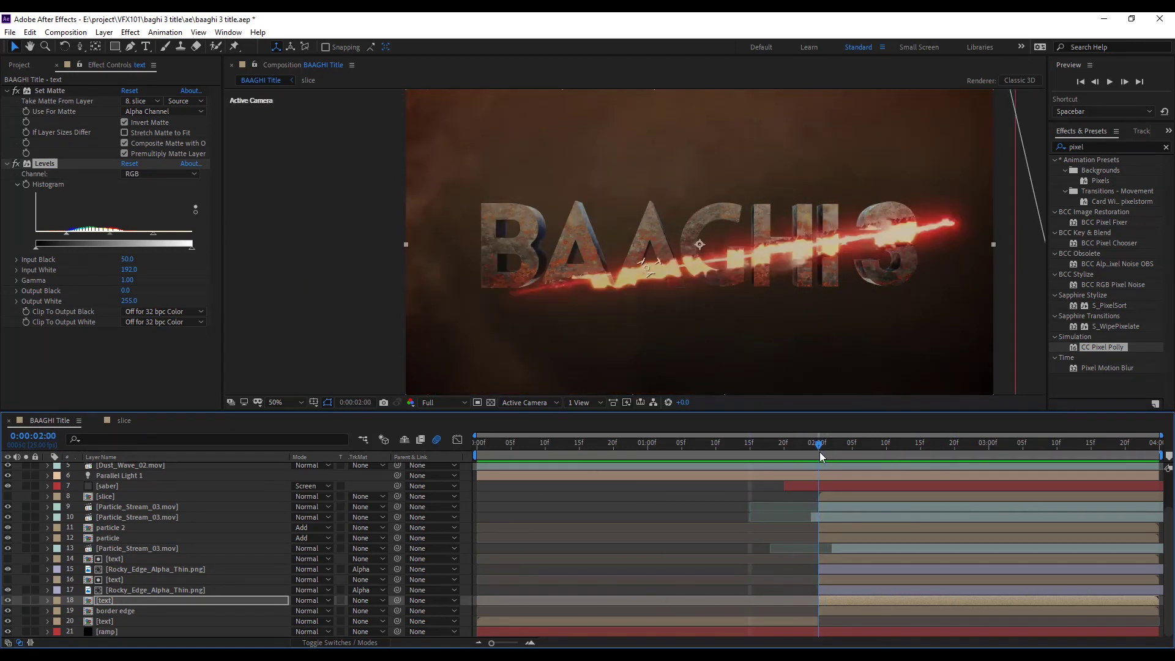
pyautogui.click(25, 200)
pyautogui.hotkey('ctrl', 'z')
pyautogui.press('space')
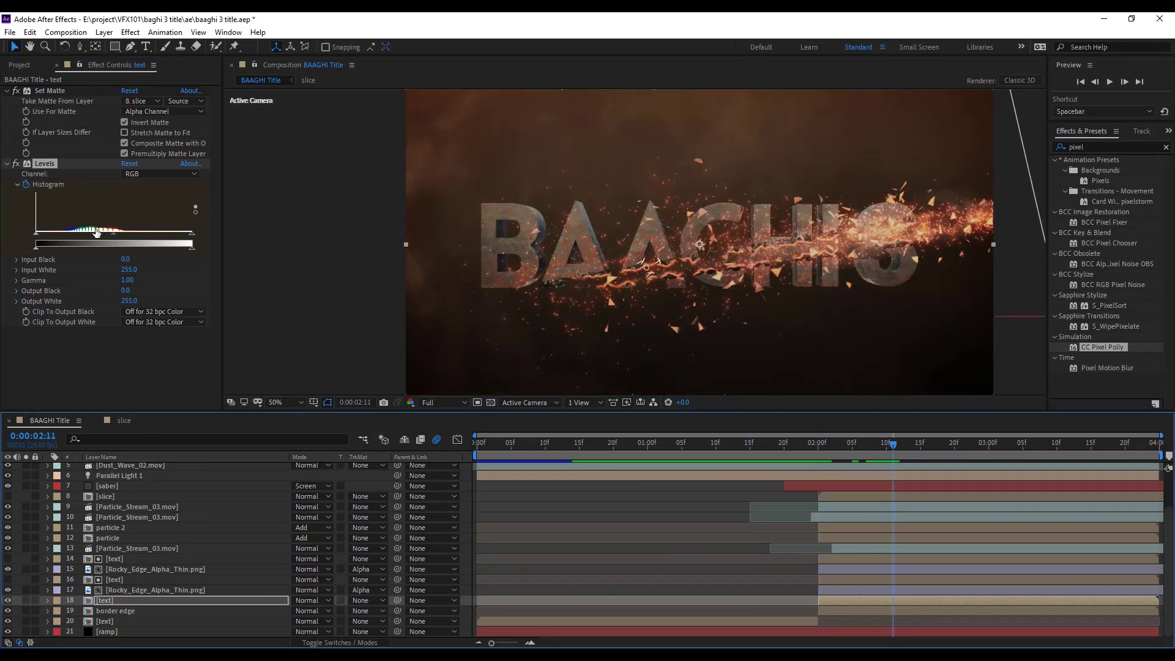
pyautogui.moveTo(37, 233); pyautogui.dragTo(68, 238)
pyautogui.moveTo(192, 234); pyautogui.dragTo(150, 240)
pyautogui.hotkey('ctrl', 'z')
pyautogui.hotkey('ctrl', 'z')
pyautogui.click(736, 454)
pyautogui.press('space')
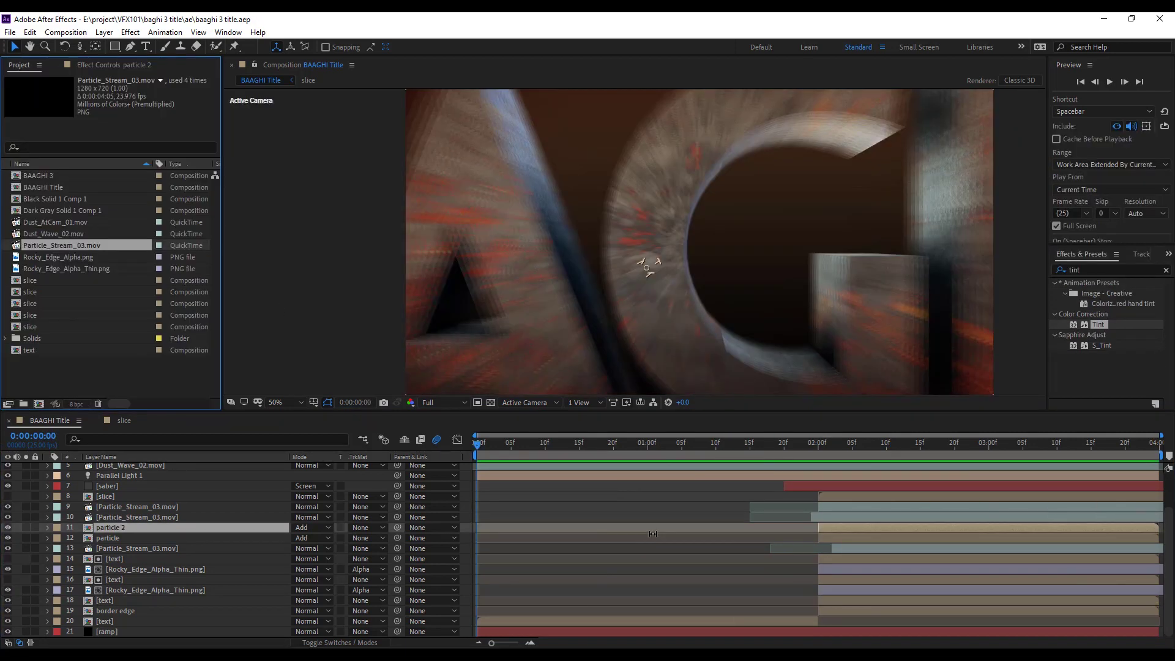